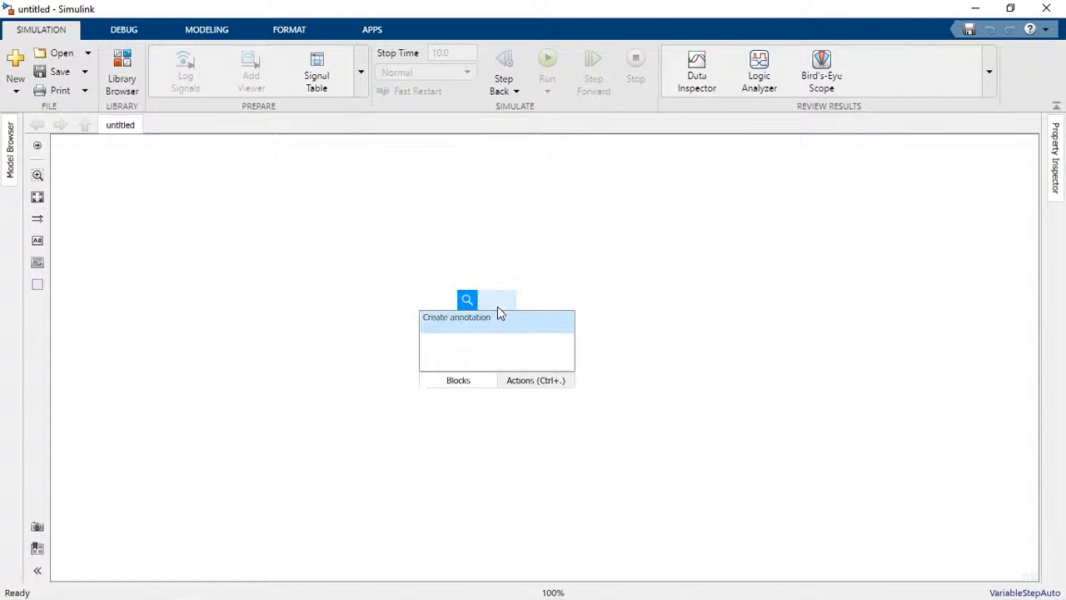
- Add a DC Machine block from Specialized Power Systems near the middle of the empty model canvas
type("dc")
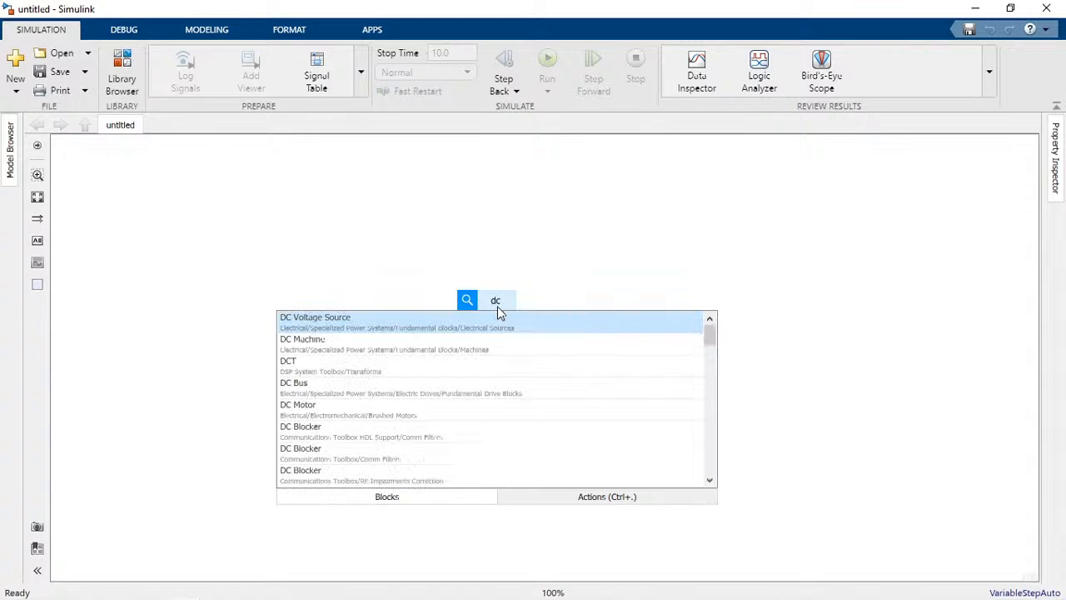
type(" machi")
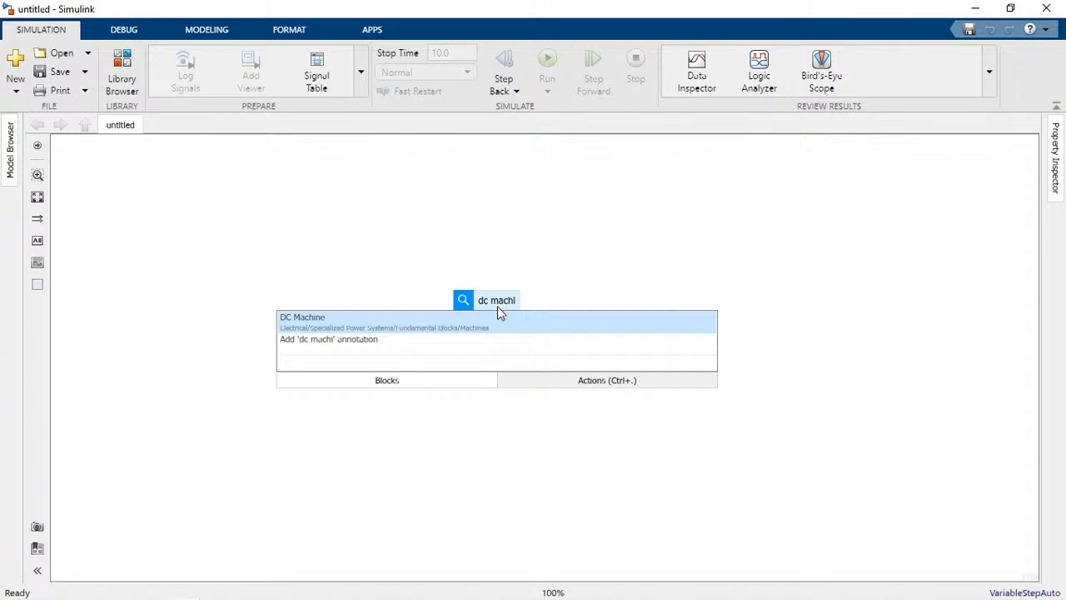
key("Return")
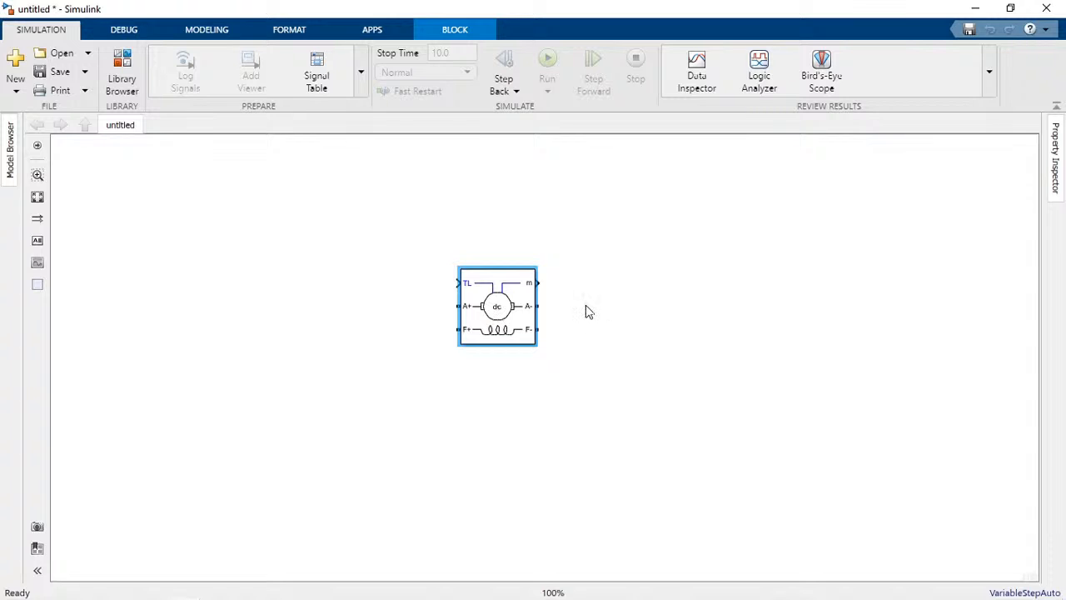
key("ctrl+z")
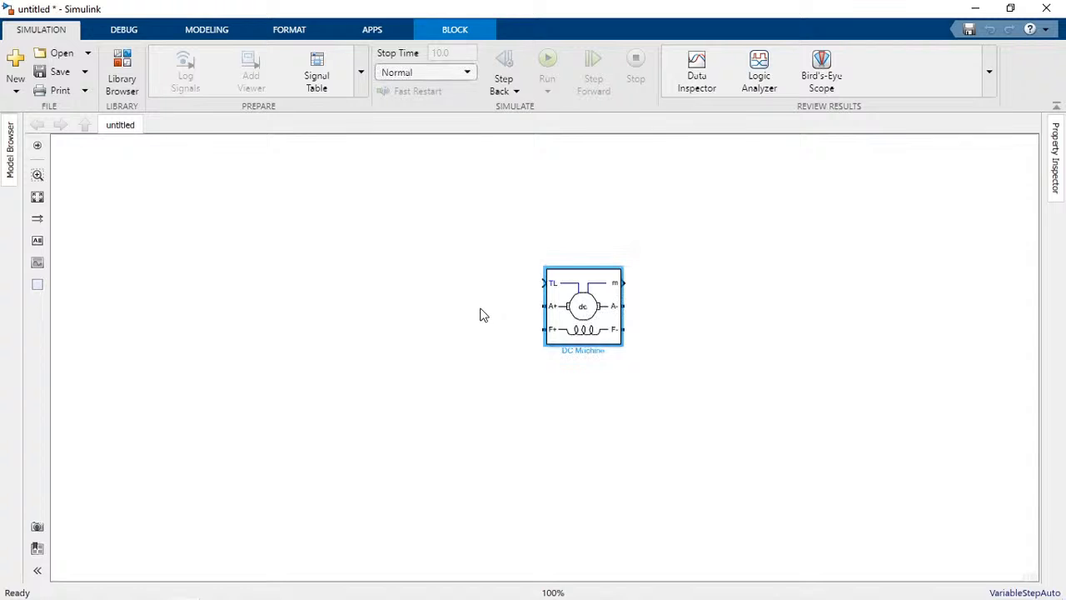
- Set the DC Machine's preset model to 01: 5HP 240V 1750RPM Field:300V and apply it
double_click(590, 318)
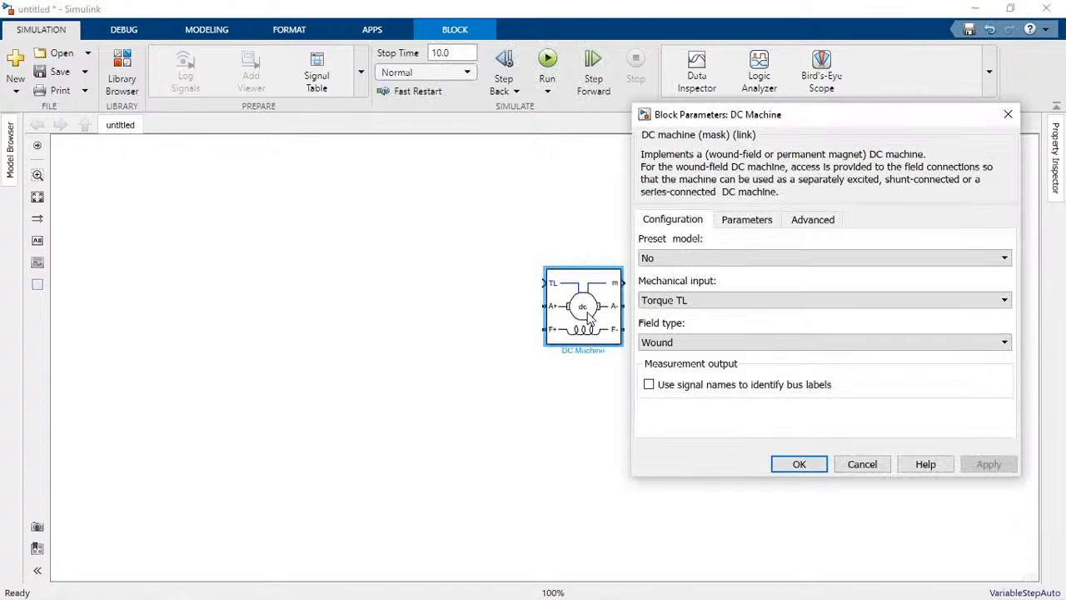
left_click(752, 261)
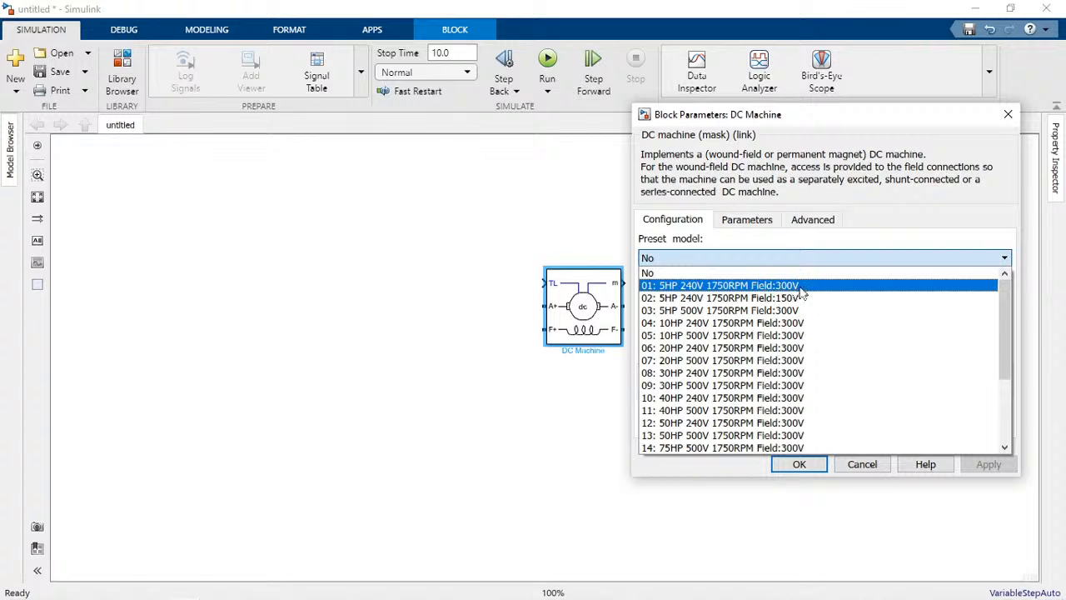
left_click(812, 286)
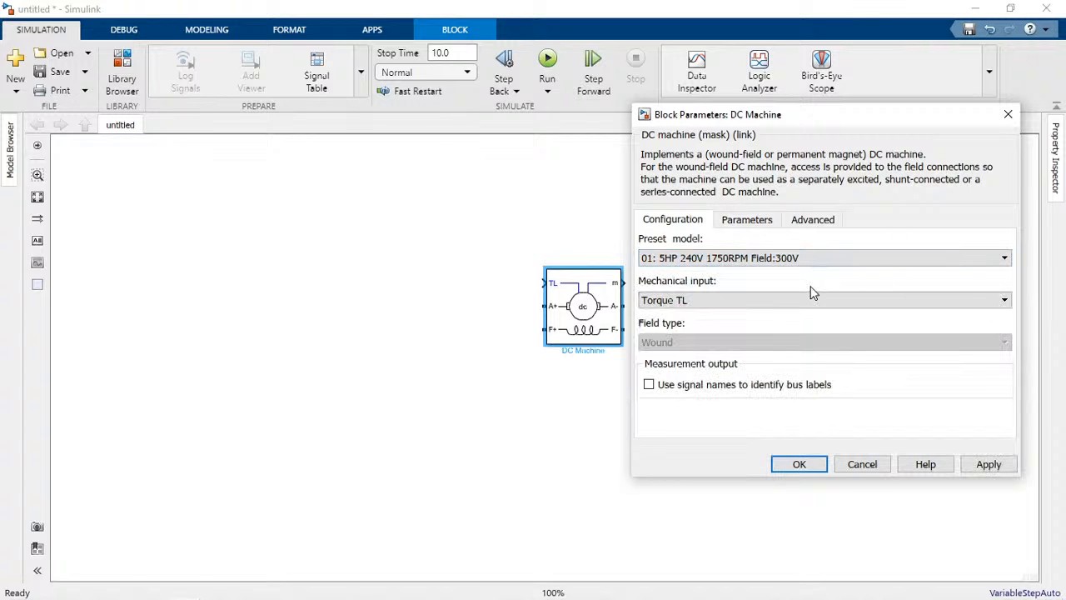
left_click(991, 472)
left_click(819, 468)
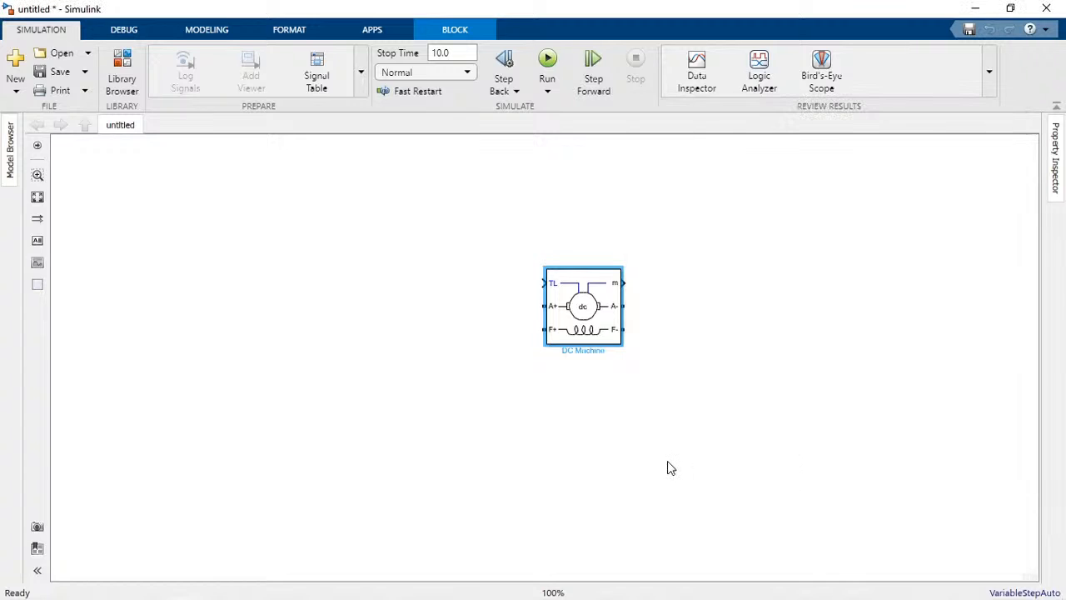
- Add a DC Voltage Source block from Specialized Power Systems beside the DC Machine's input side
left_click(433, 349)
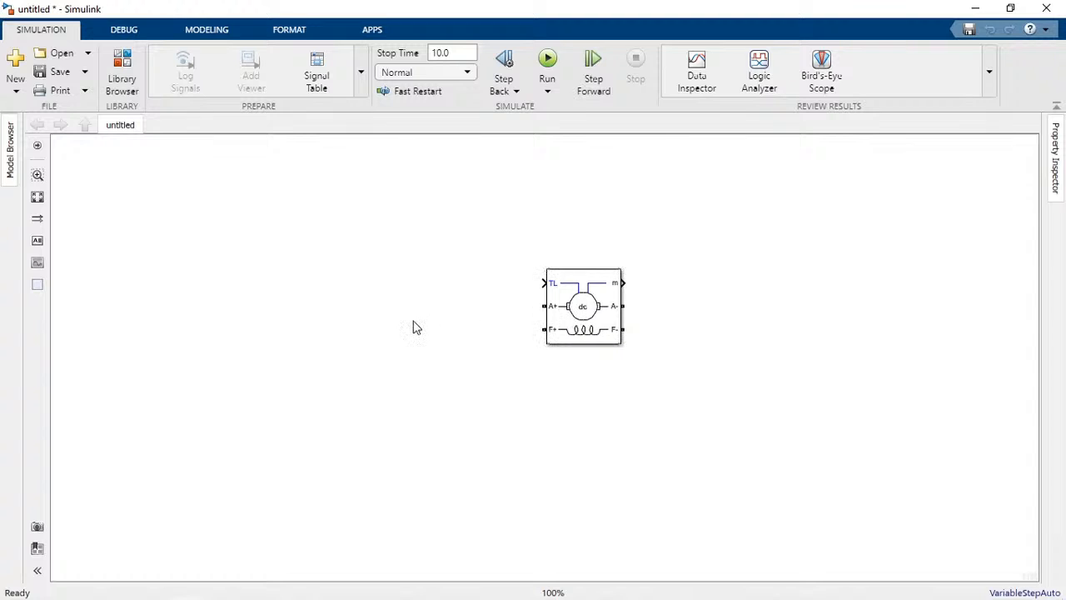
double_click(447, 312)
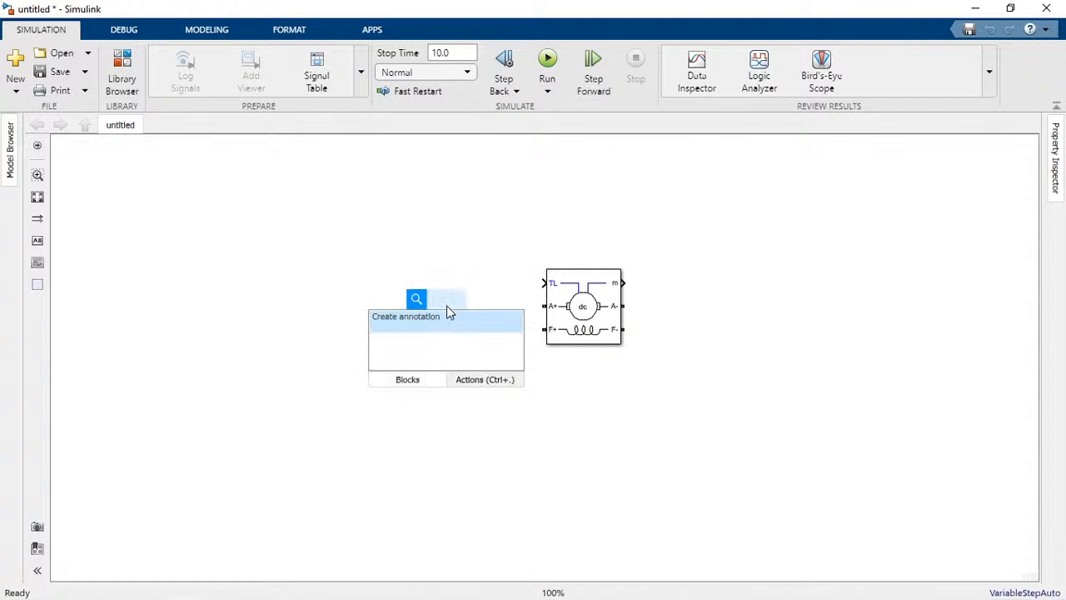
type("dc vol")
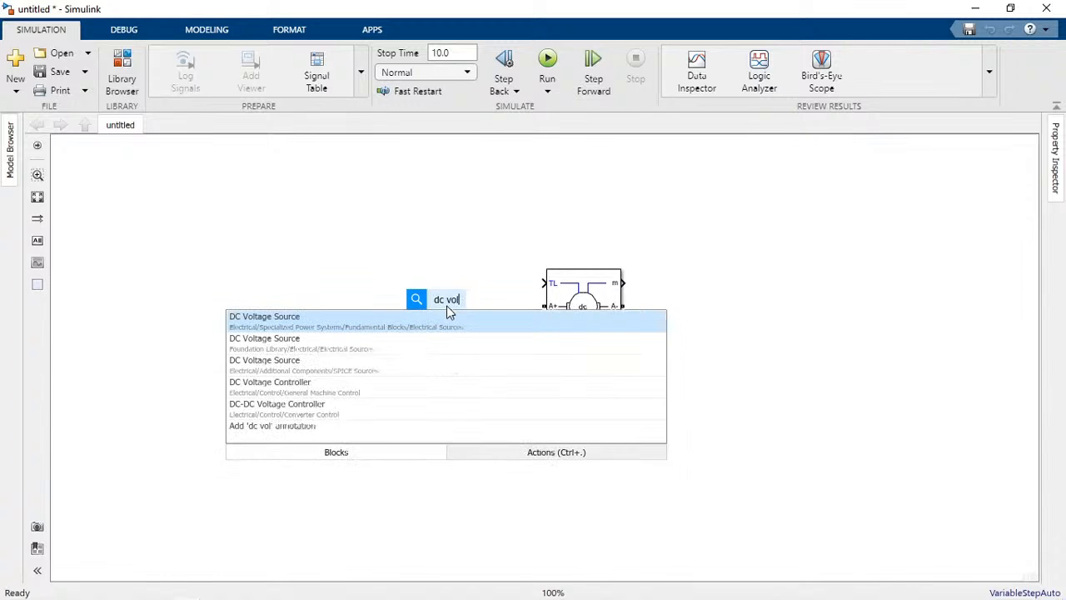
type("ve")
key("BackSpace")
key("BackSpace")
type("ta")
key("Return")
- Wire one DC voltage source across A+ and A-, and a second copy of it across F+ and F-
mouse_move(447, 311)
left_mouse_down()
mouse_move(401, 329)
mouse_move(473, 302)
mouse_move(546, 307)
left_mouse_up()
mouse_move(397, 339)
left_mouse_down()
mouse_move(635, 341)
mouse_move(623, 305)
left_mouse_up()
mouse_move(394, 343)
left_mouse_down()
mouse_move(397, 329)
mouse_move(472, 411)
mouse_move(546, 330)
left_mouse_up()
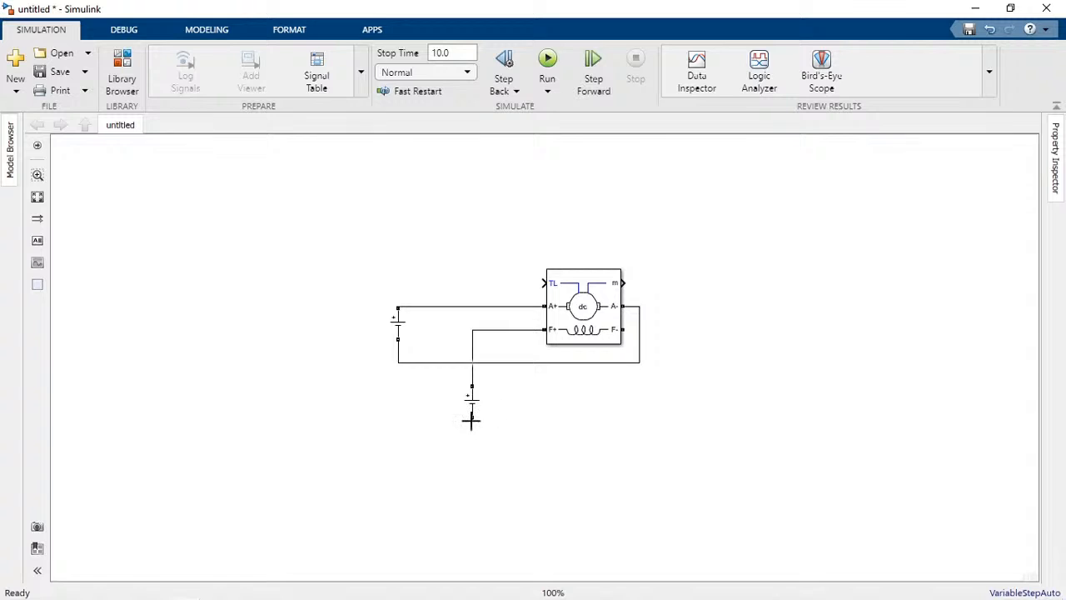
mouse_move(471, 418)
left_mouse_down()
mouse_move(605, 369)
mouse_move(621, 330)
left_mouse_up()
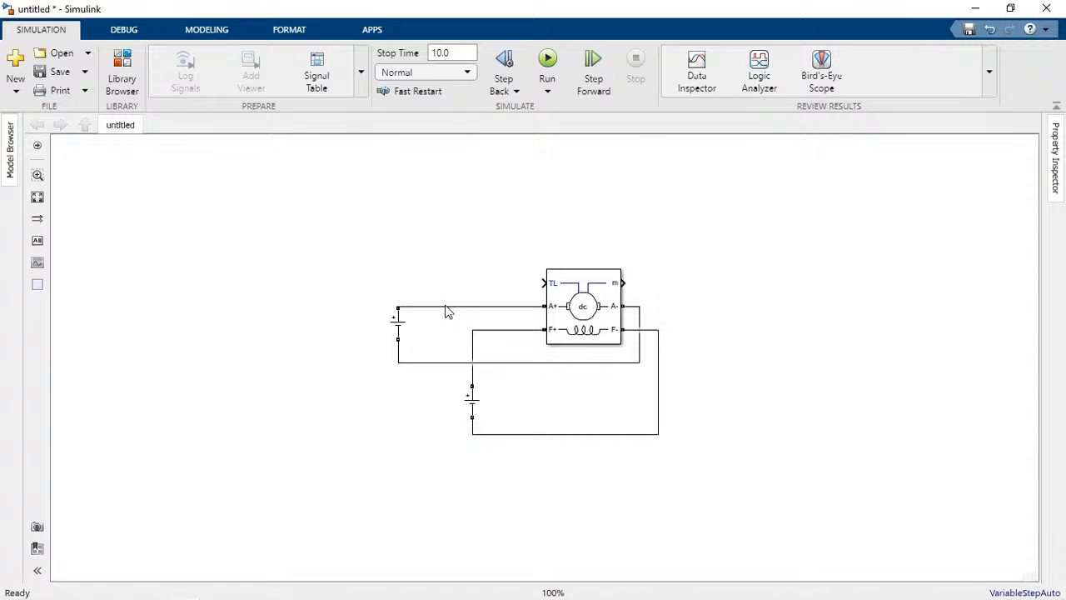
- Spread the armature circuit by moving its A+ wire upward and its A- return wire downward
left_click_drag(445, 308, 441, 277)
left_click(433, 363)
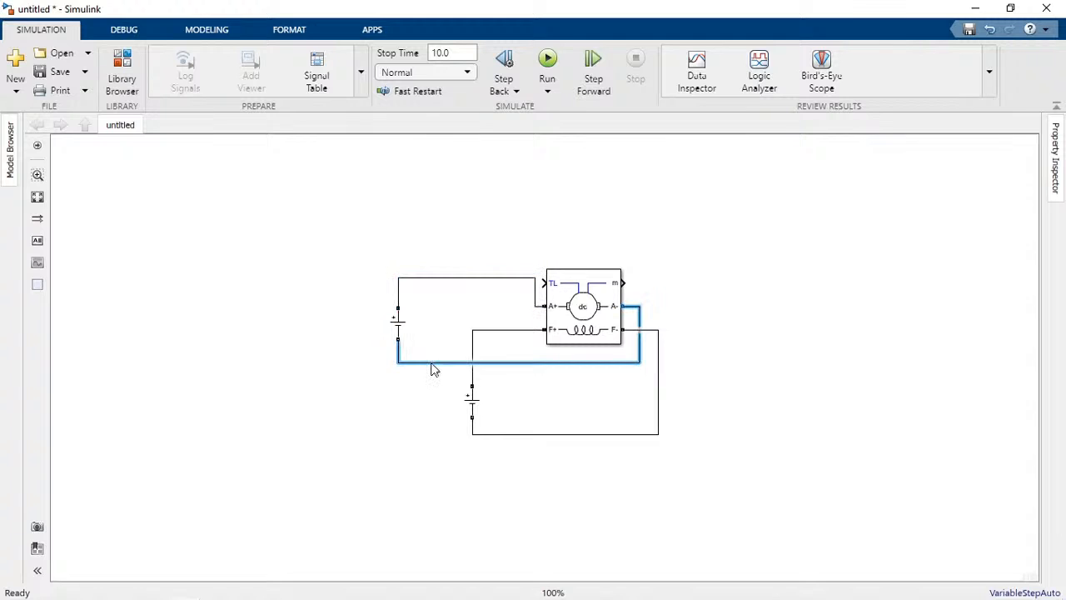
left_click_drag(433, 369, 432, 394)
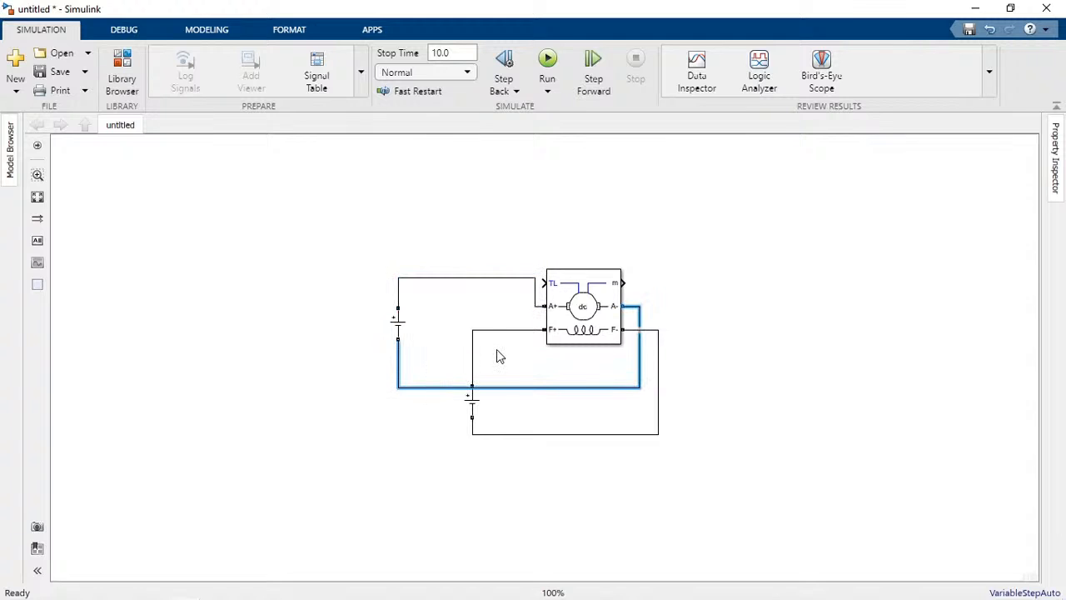
- Add a Bus Selector above the DC Machine and connect the machine's m output to it
double_click(684, 214)
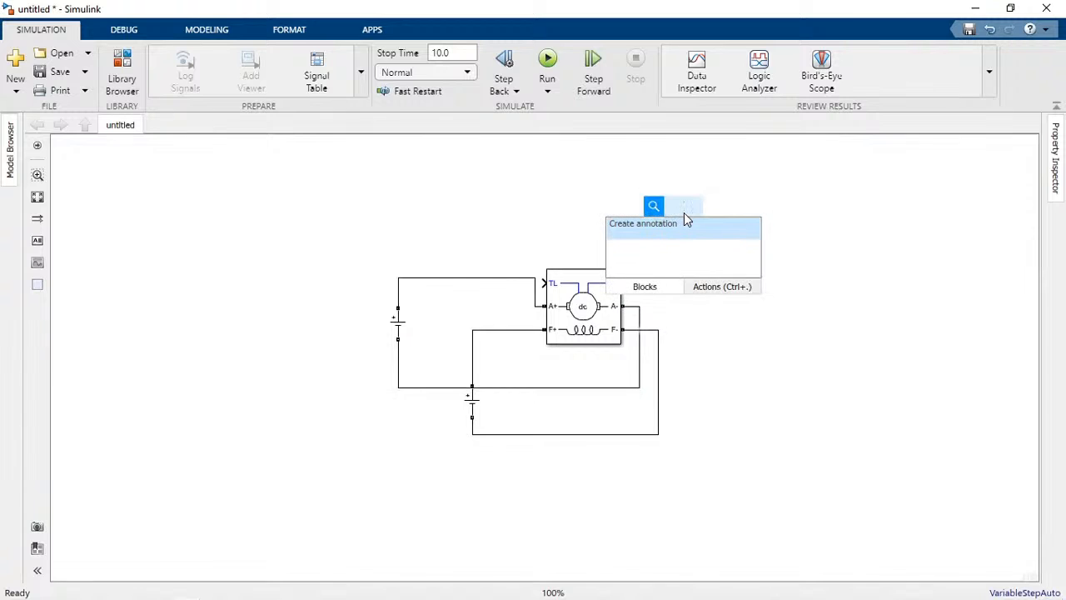
type("bus")
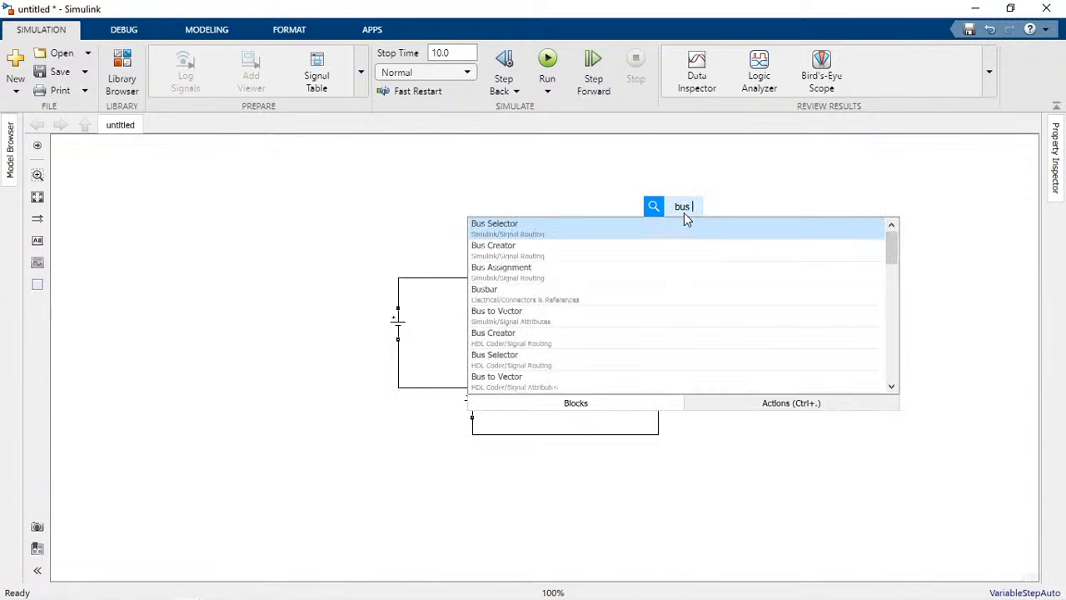
key("Return")
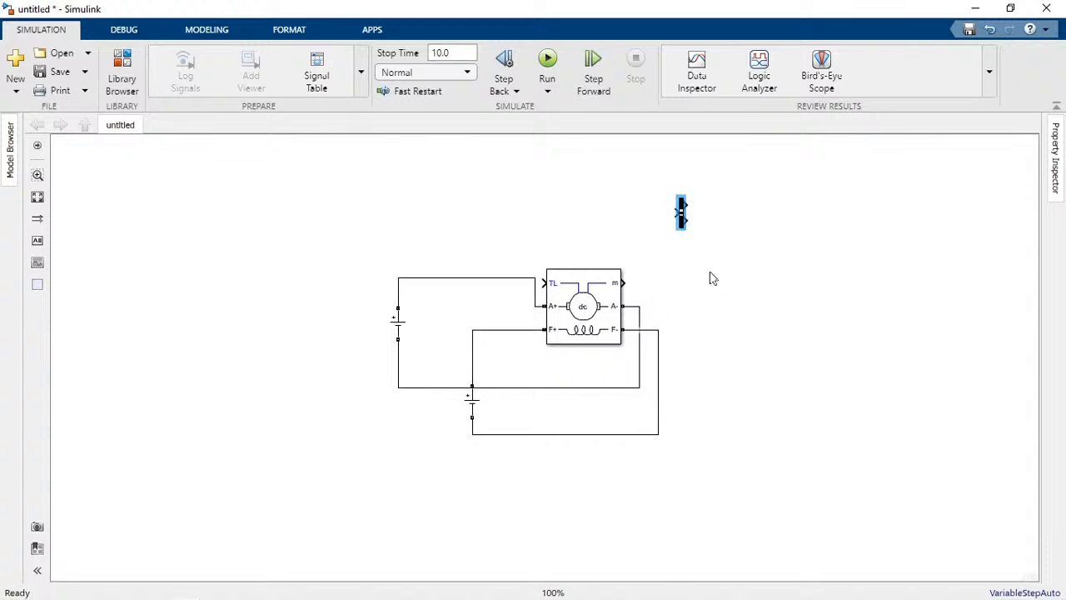
left_click(712, 279)
left_click_drag(626, 283, 678, 214)
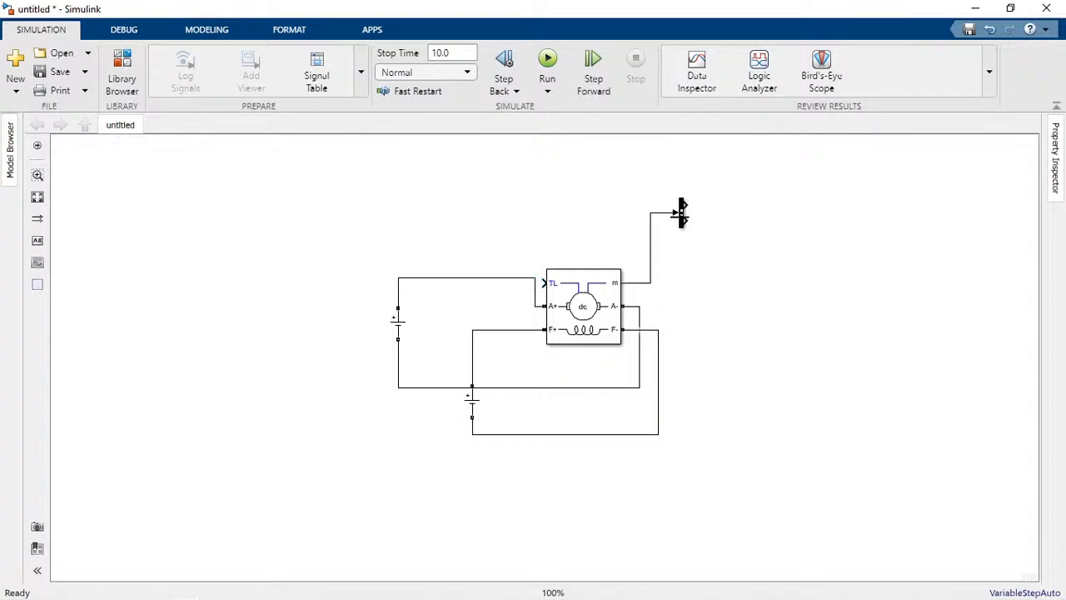
- Add a powergui block above the armature circuit
double_click(444, 171)
type("p")
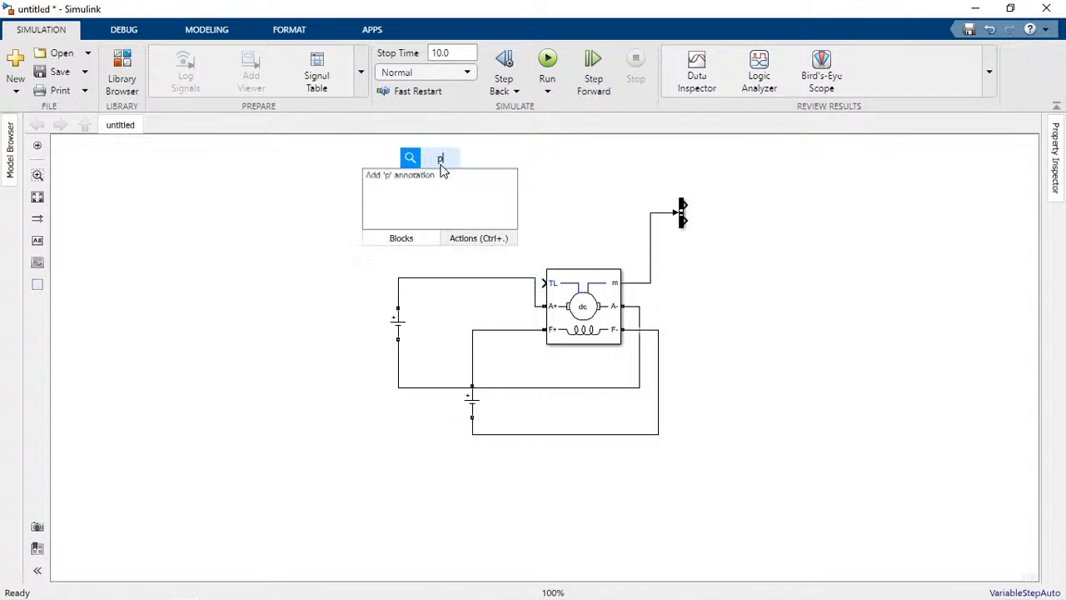
type("ower")
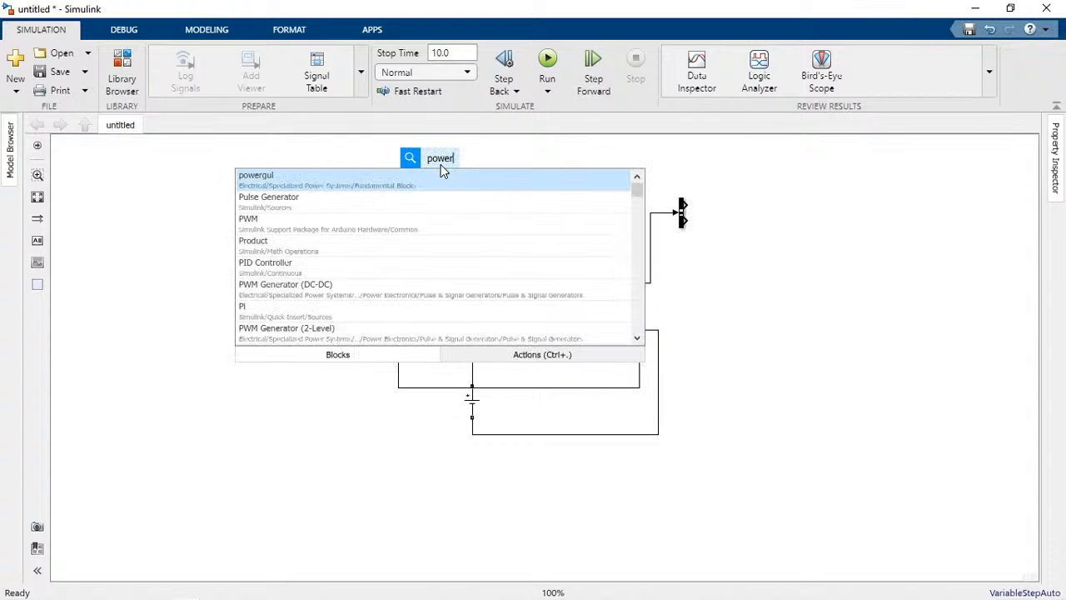
key("Return")
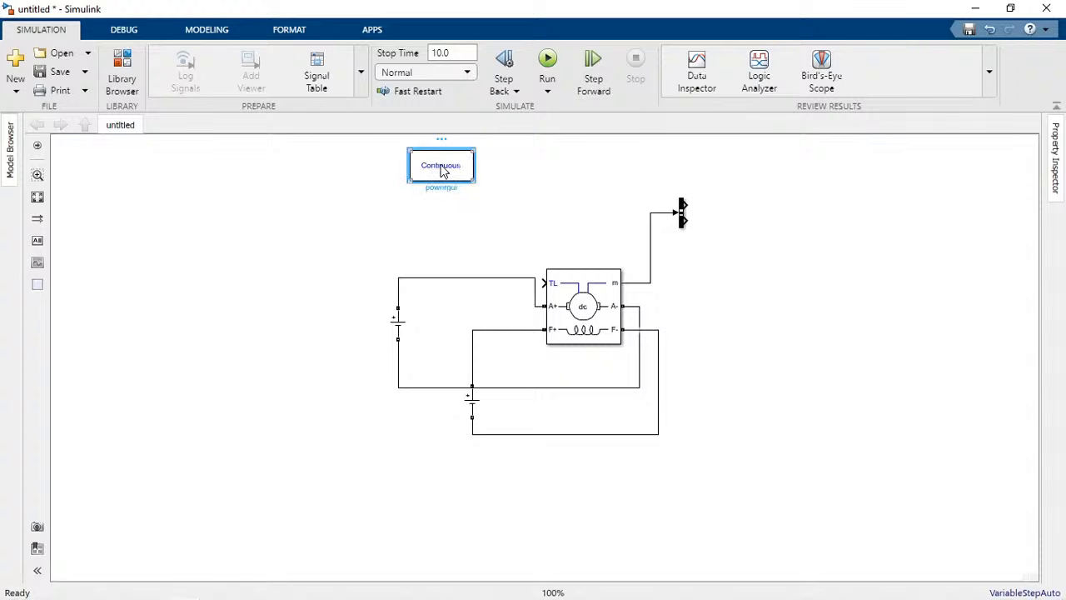
- Set the powergui simulation type to Discrete and apply it
double_click(441, 167)
left_click(621, 101)
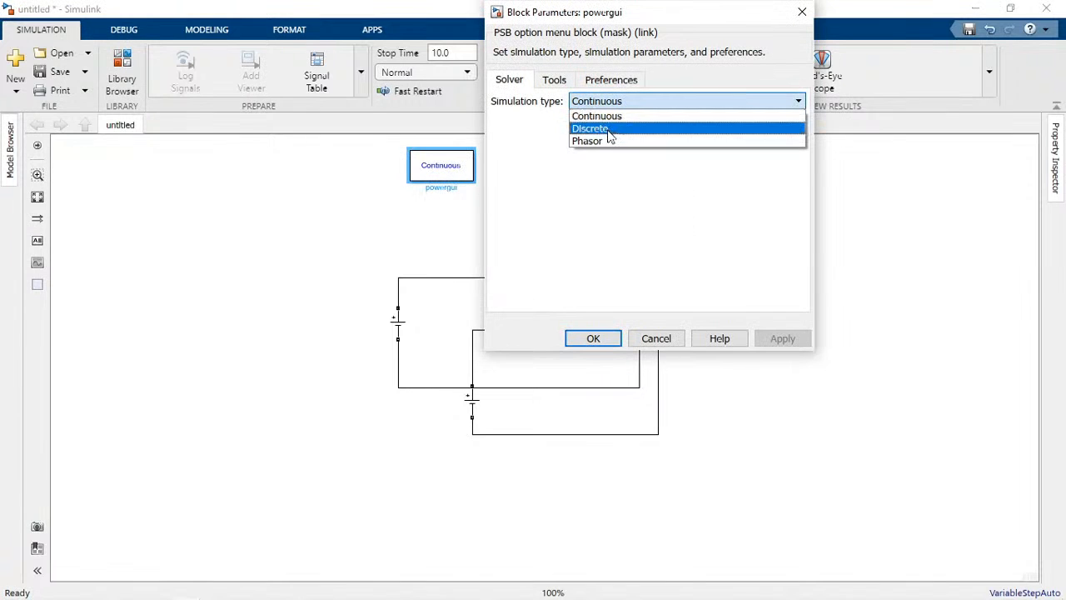
left_click(610, 135)
left_click(839, 326)
left_click(666, 319)
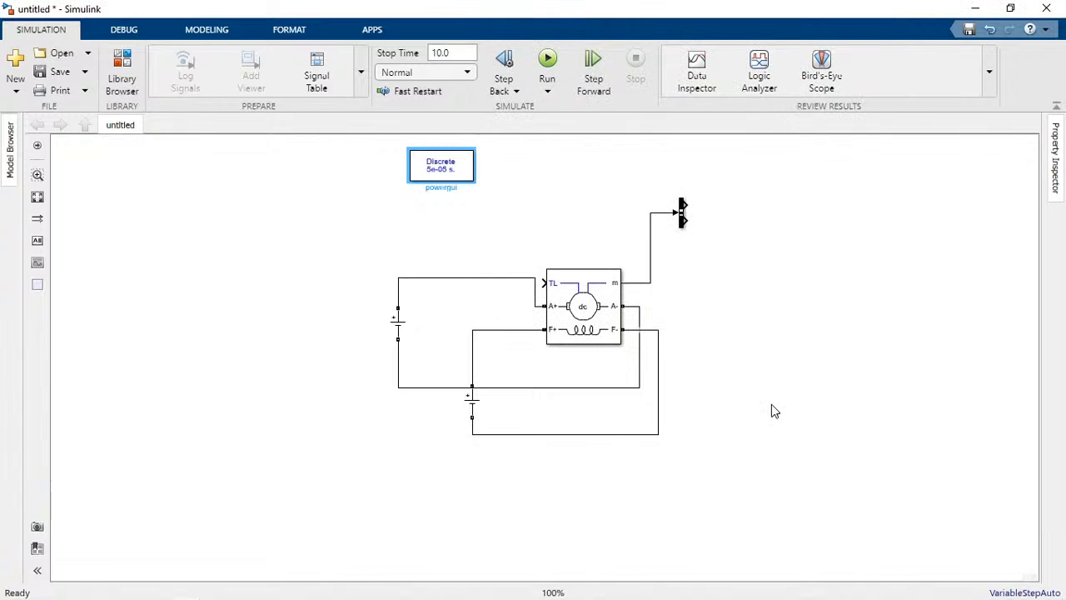
- Lower the armature source's A+ wire to clear space in front of the TL input
left_click(492, 280)
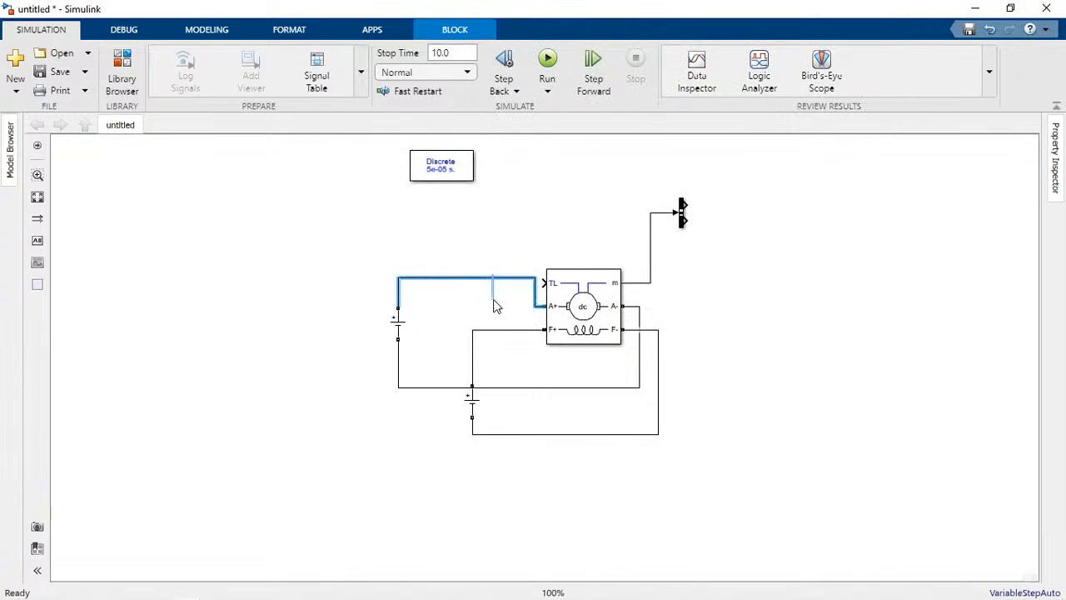
left_click(479, 269)
left_click_drag(469, 278, 470, 302)
- Add a Constant block below powergui and connect it to the DC Machine's TL input
double_click(471, 248)
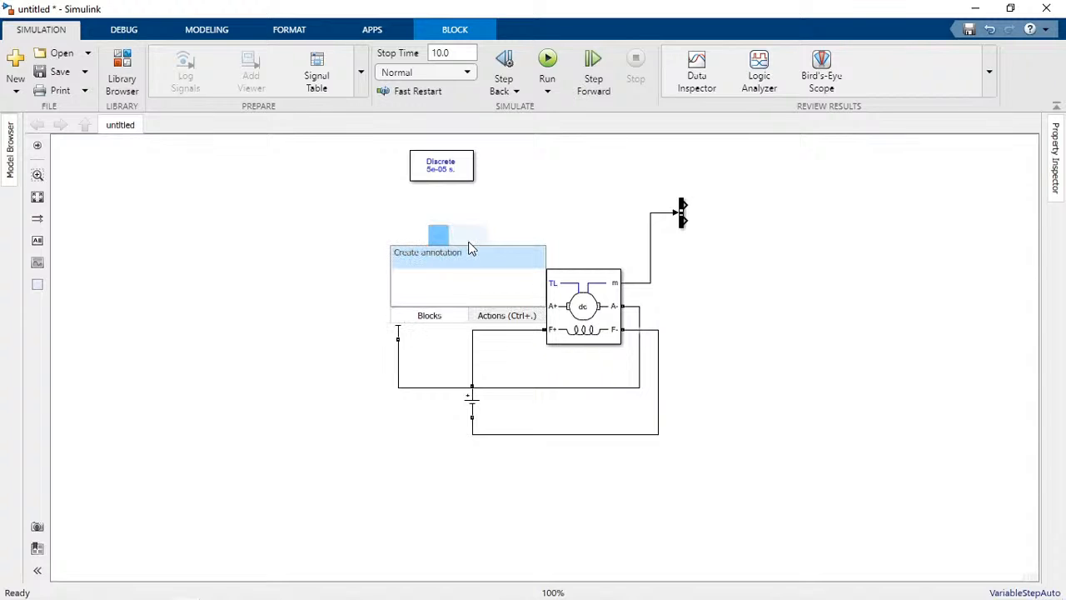
type("const")
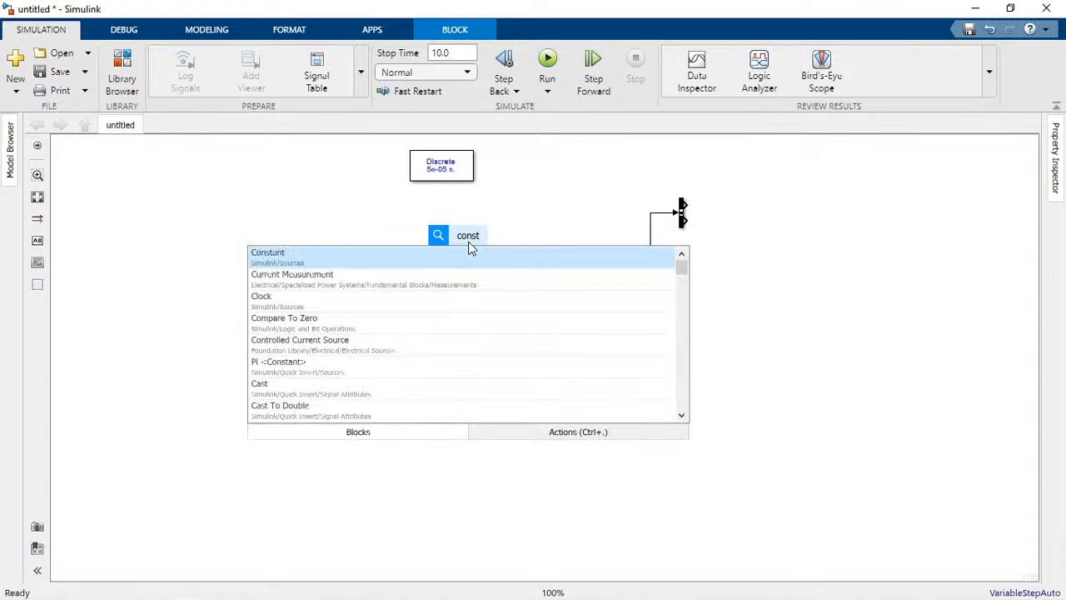
key("Return")
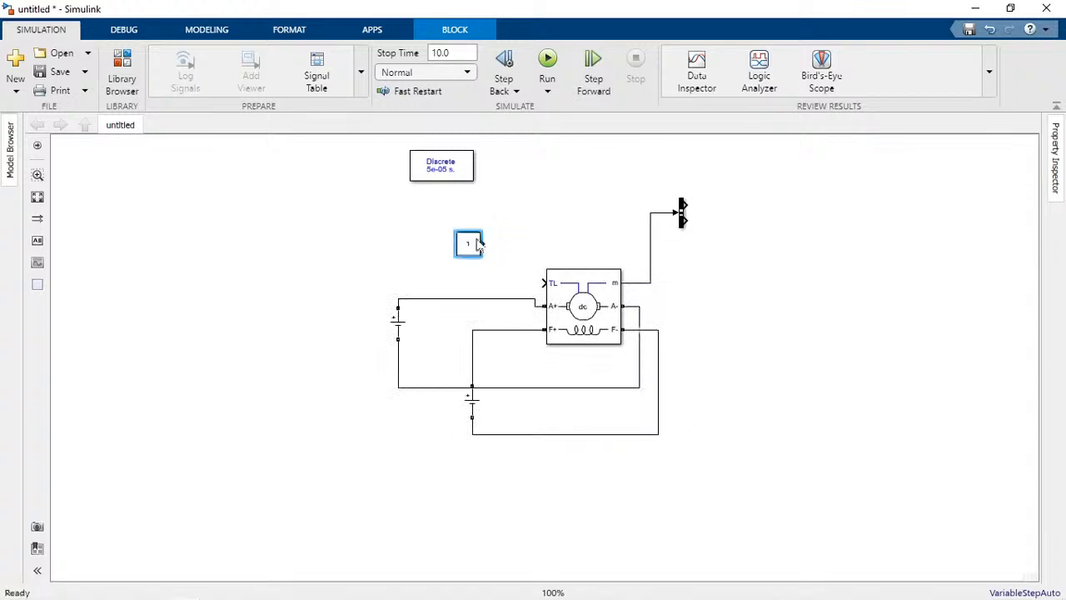
left_click_drag(485, 244, 552, 279)
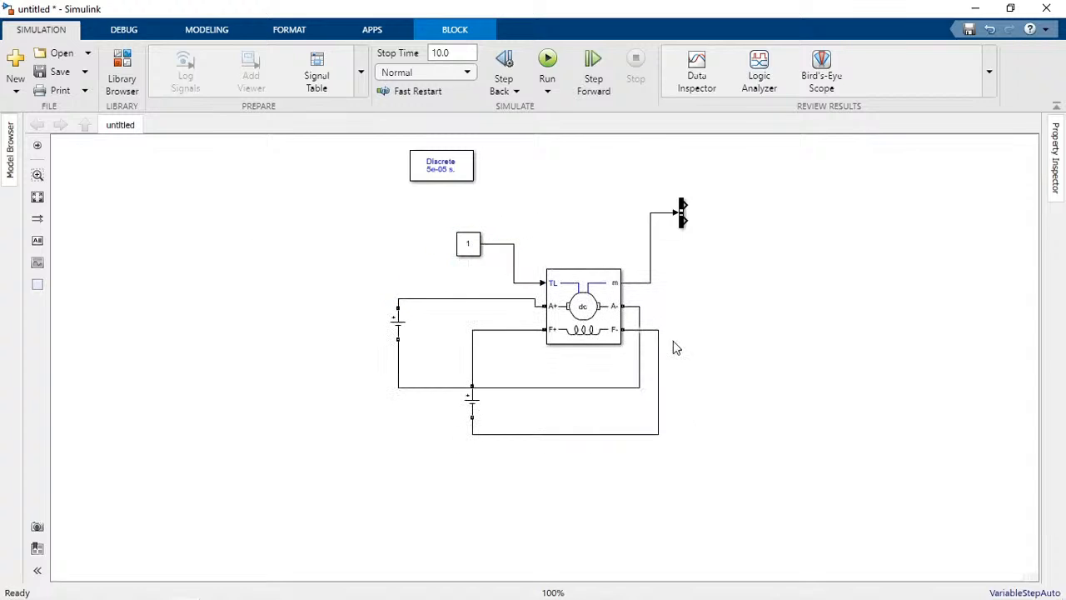
- Remove the placeholder signals signal1 and signal2 from the Bus Selector's selected signals
left_click(680, 215)
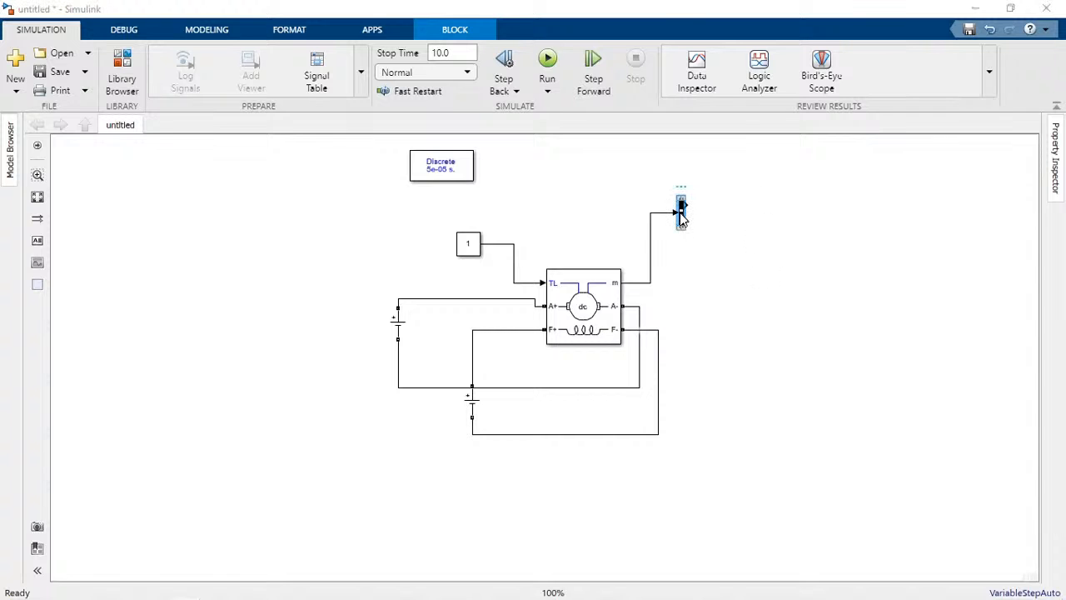
double_click(681, 214)
left_click_drag(436, 186, 418, 170)
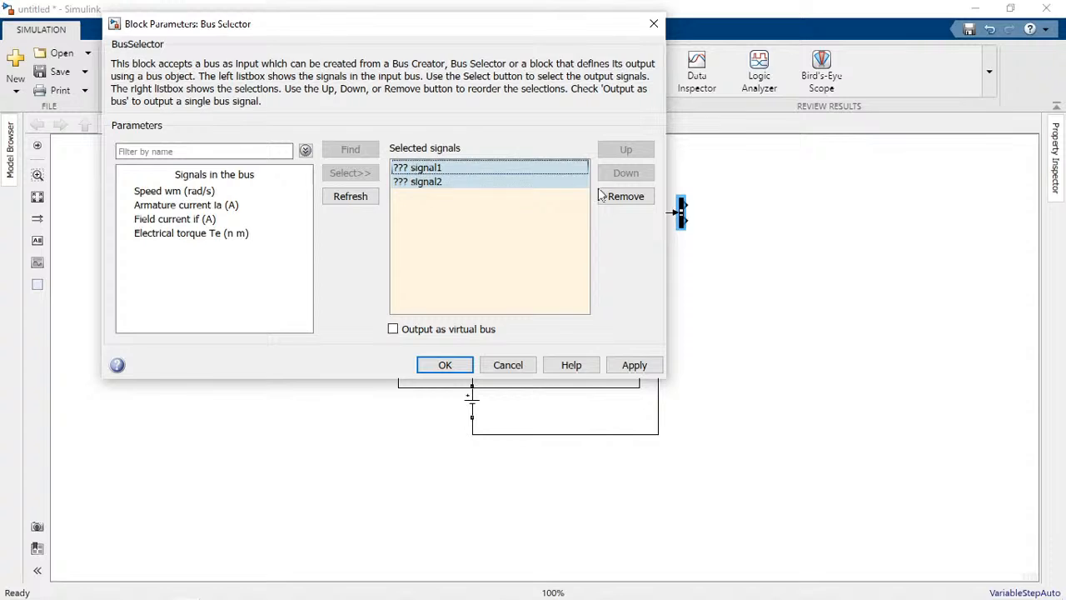
left_click(601, 195)
- Output speed wm, armature current Ia, field current if and electrical torque Te from the Bus Selector
left_click(185, 205)
left_click(192, 233)
left_click(163, 191, "shift")
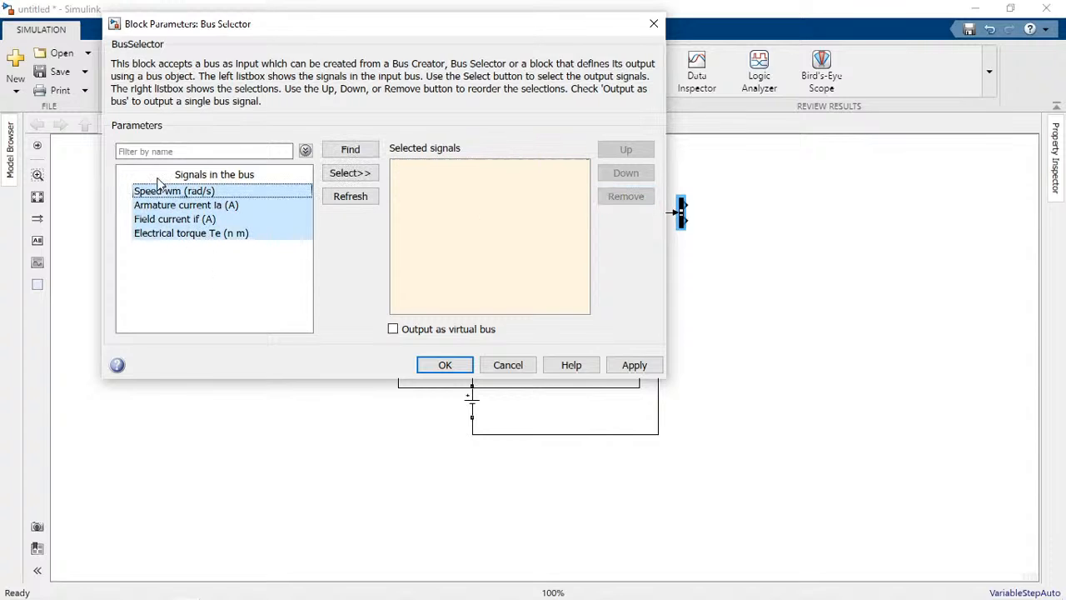
left_click(340, 175)
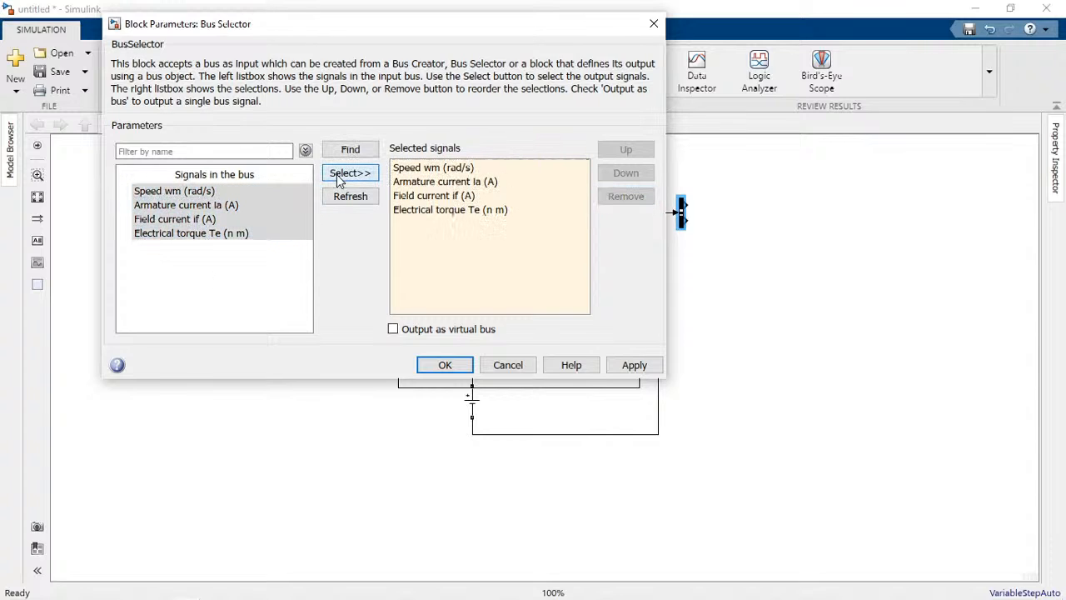
left_click(626, 364)
left_click(444, 364)
- Add a Scope block to the right of the DC Machine, below the Bus Selector's level
double_click(804, 269)
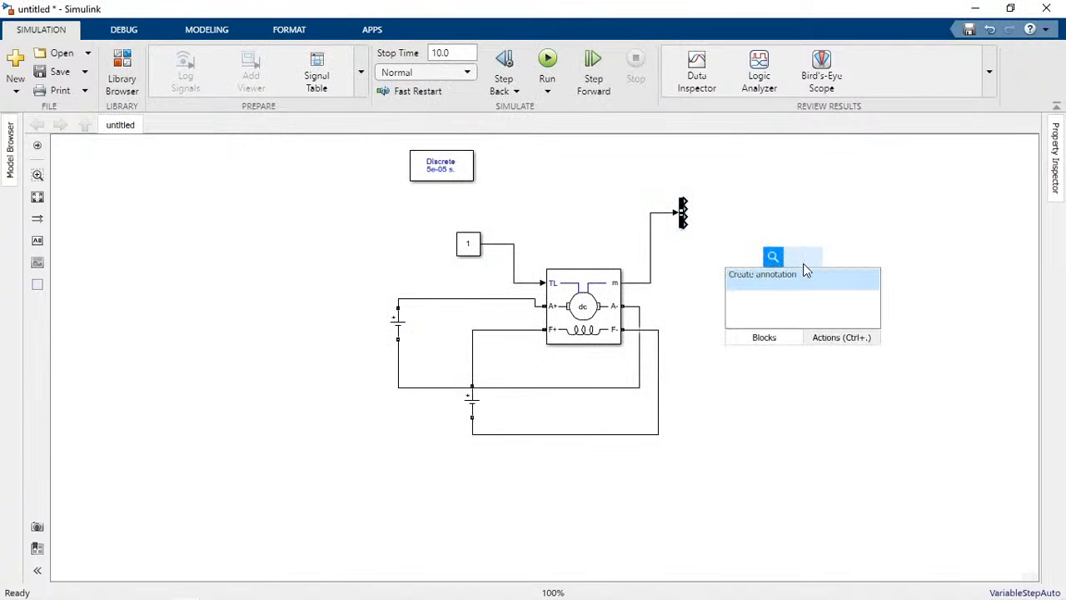
type("scop")
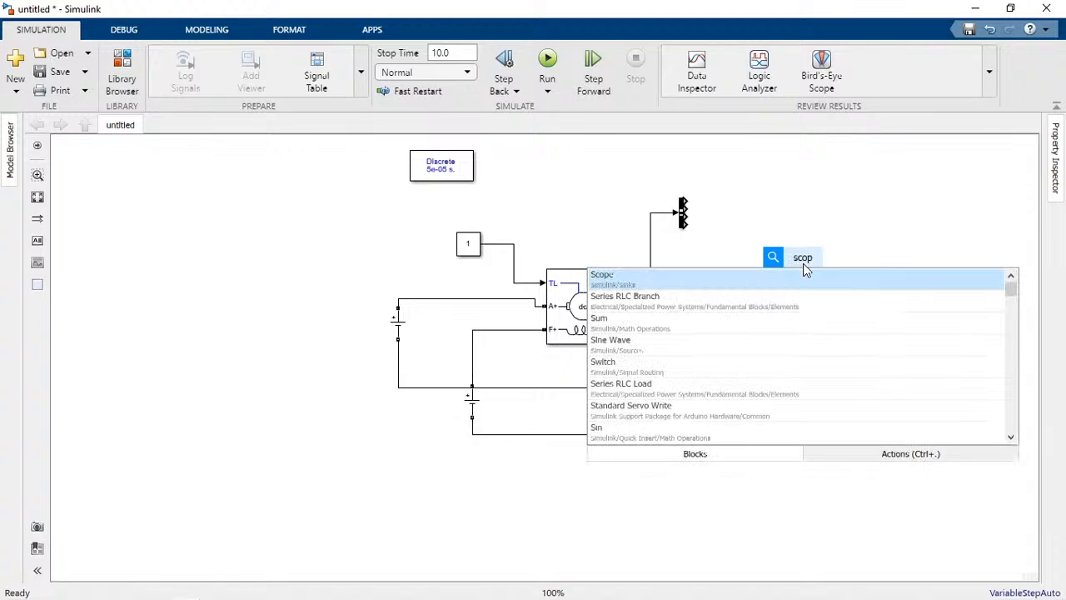
key("Return")
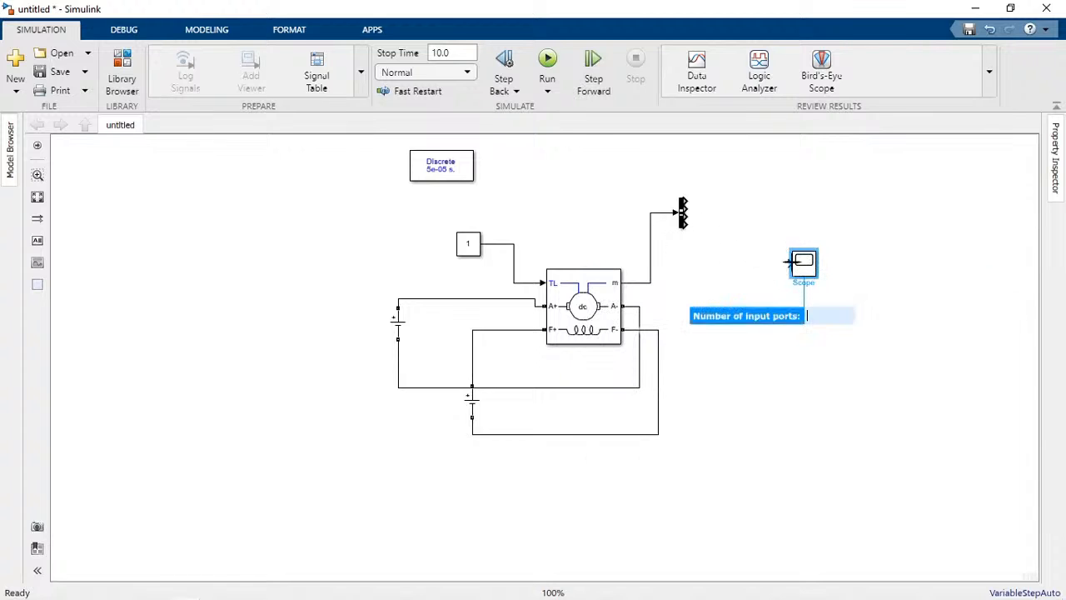
left_click(821, 205)
- Configure the Scope with 4 input ports and a layout of four displays stacked in one column
left_click(805, 279)
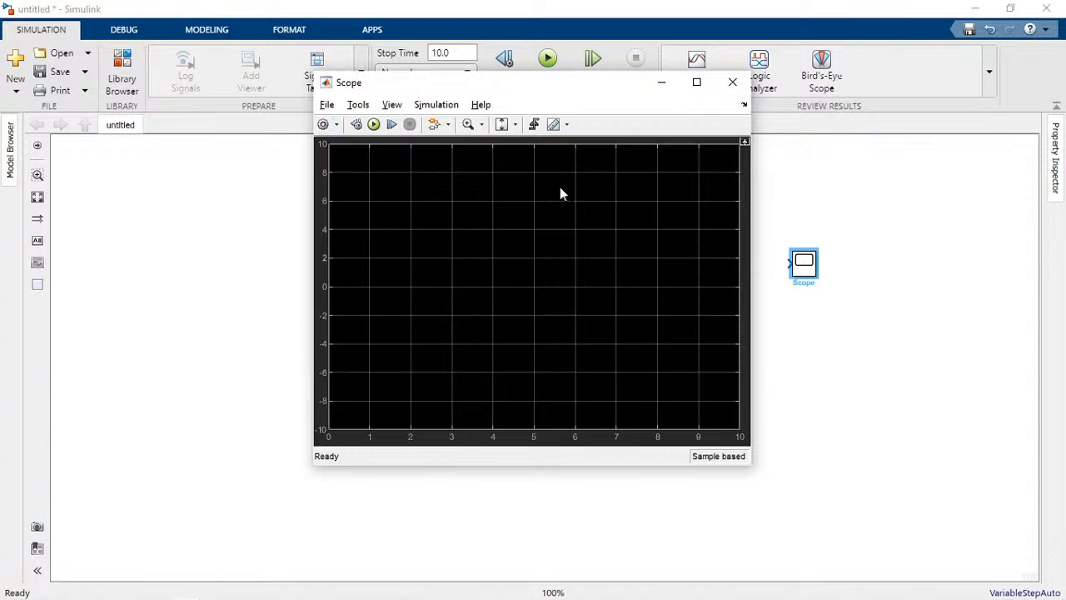
double_click(518, 268)
type("4")
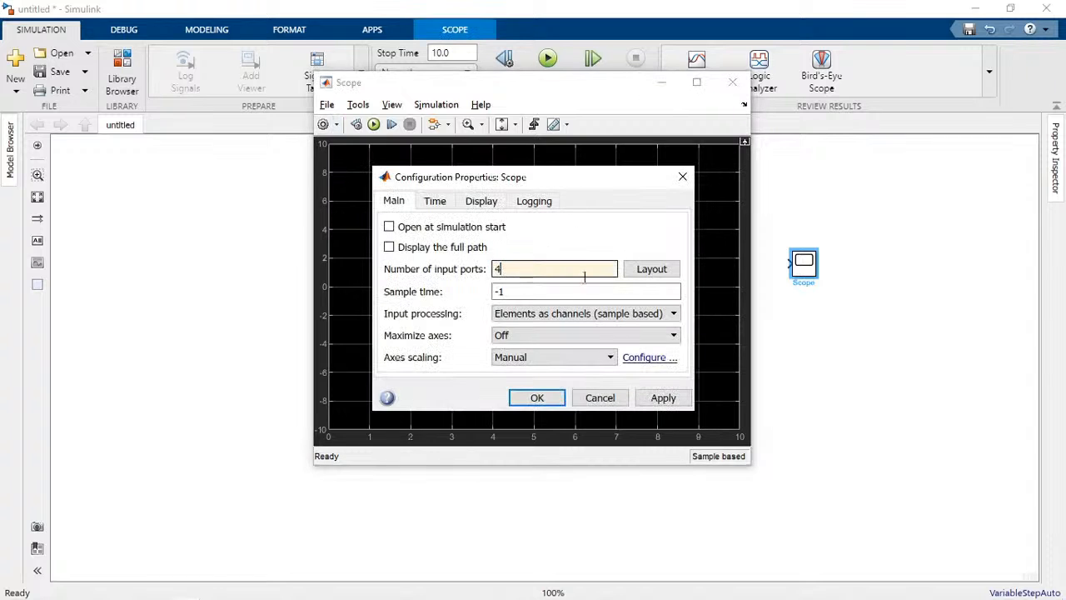
left_click(652, 268)
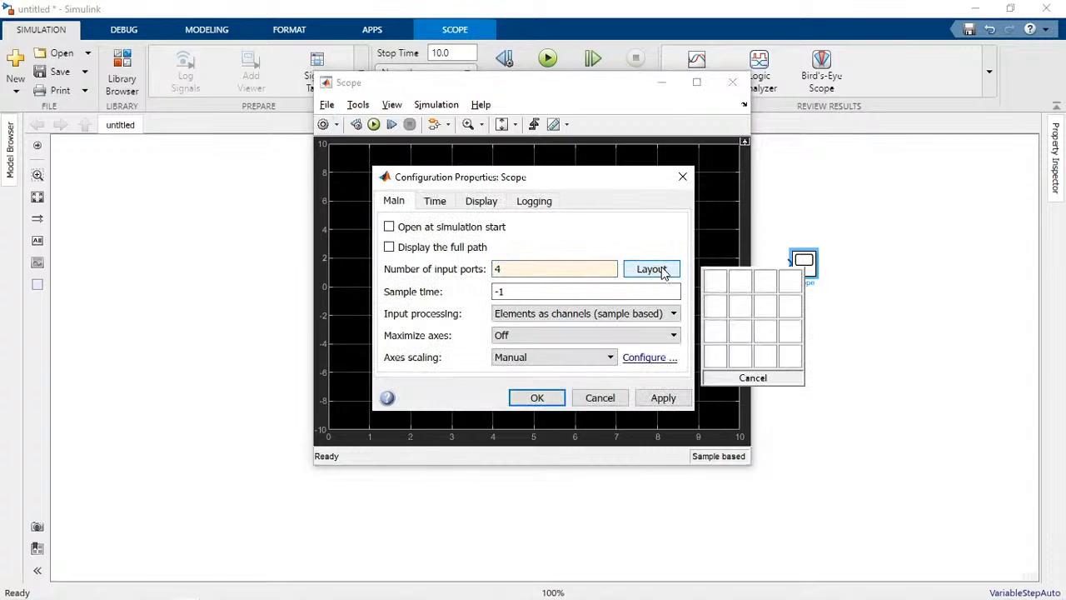
left_click(717, 359)
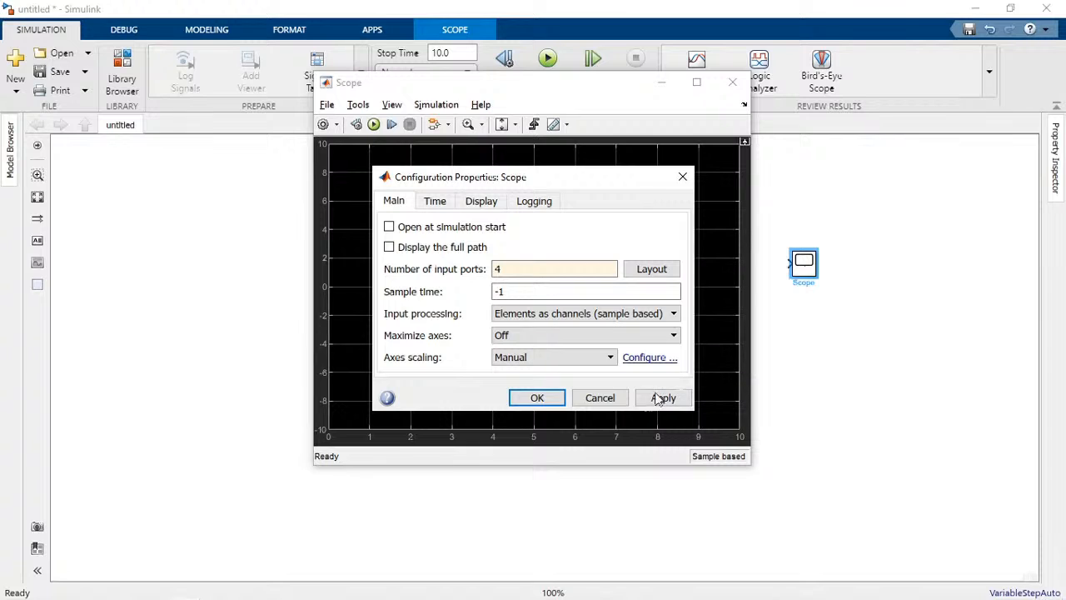
left_click(529, 399)
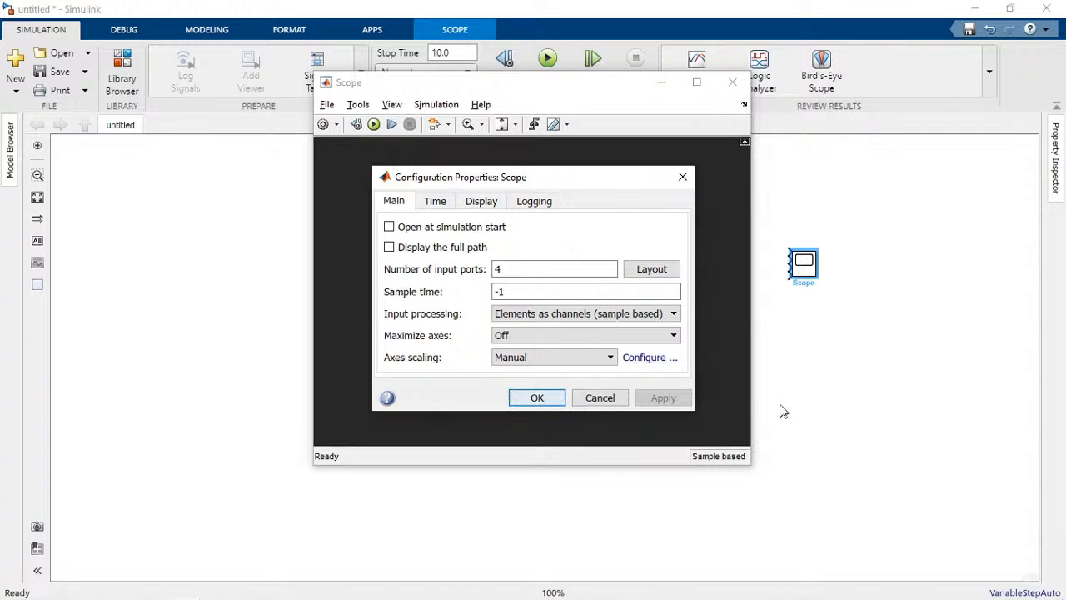
left_click(538, 398)
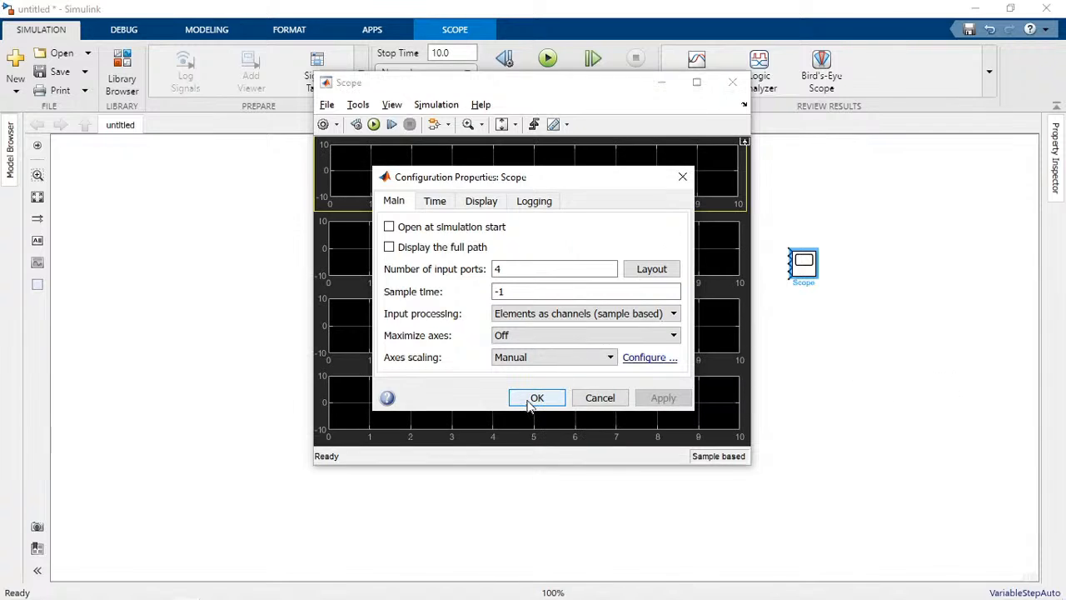
- Set the Scope's figure color and axes background to white and its axes lines to black
left_click(392, 104)
left_click(415, 161)
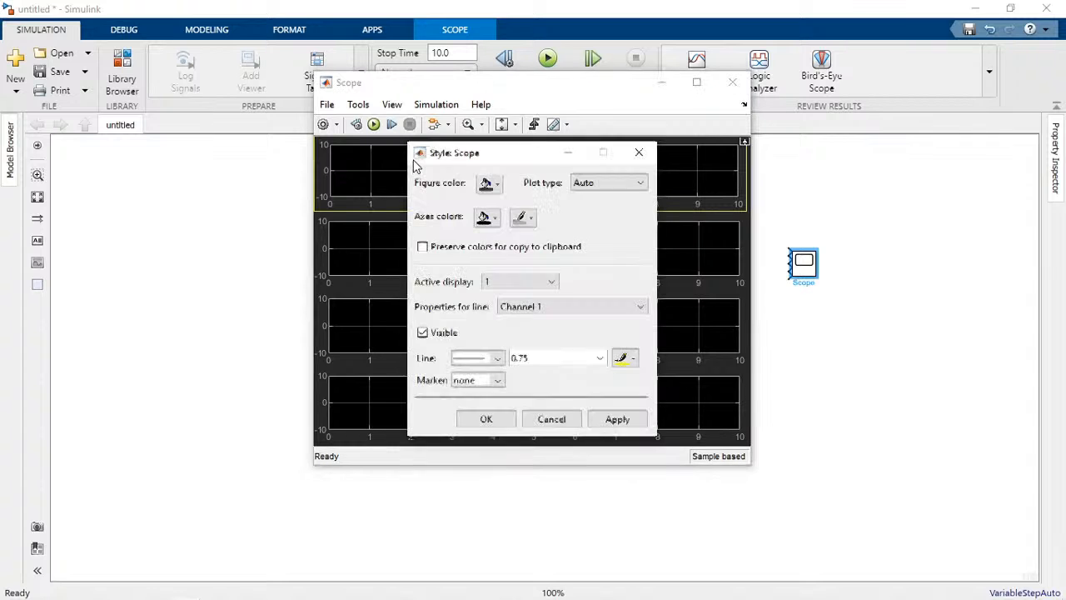
left_click(493, 184)
left_click(504, 207)
left_click(488, 216)
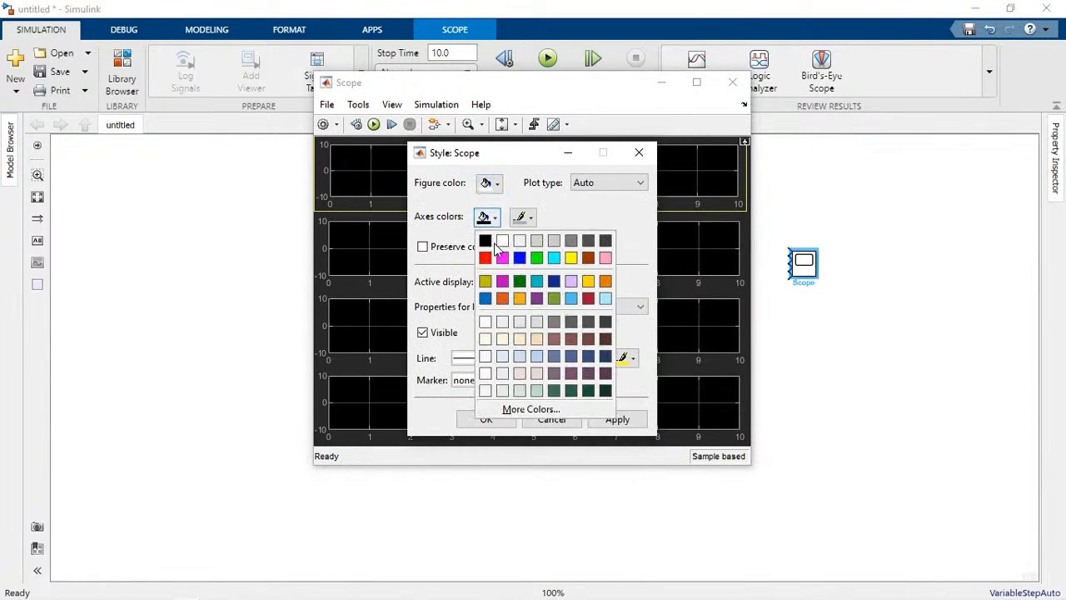
left_click(502, 242)
left_click(523, 217)
left_click(521, 243)
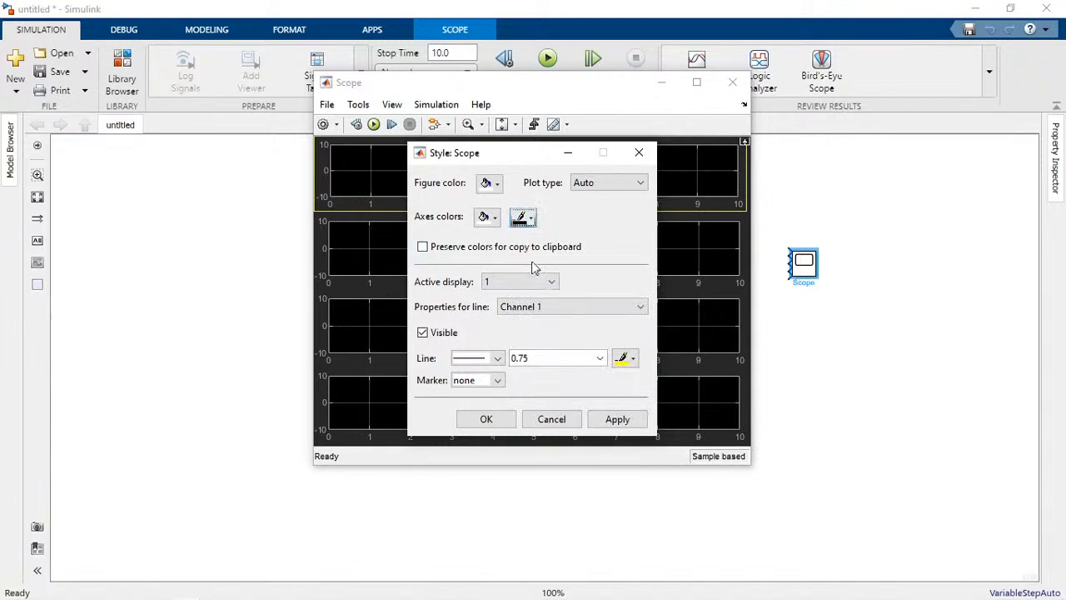
- Style display 1's Channel 1 line with width 1.0 and blue color, and apply the Scope style
left_click(600, 357)
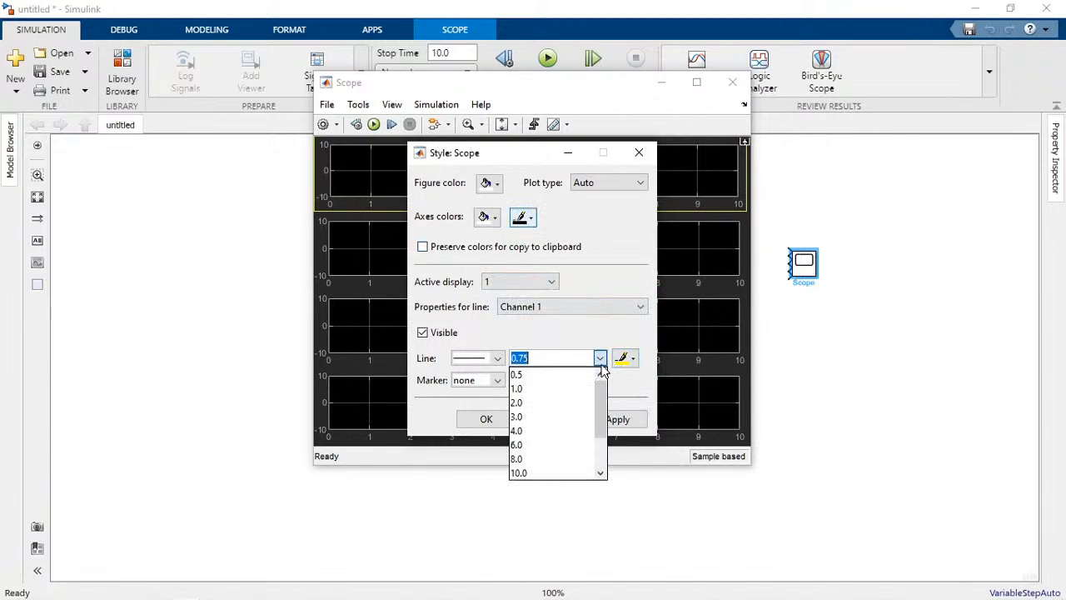
left_click(567, 388)
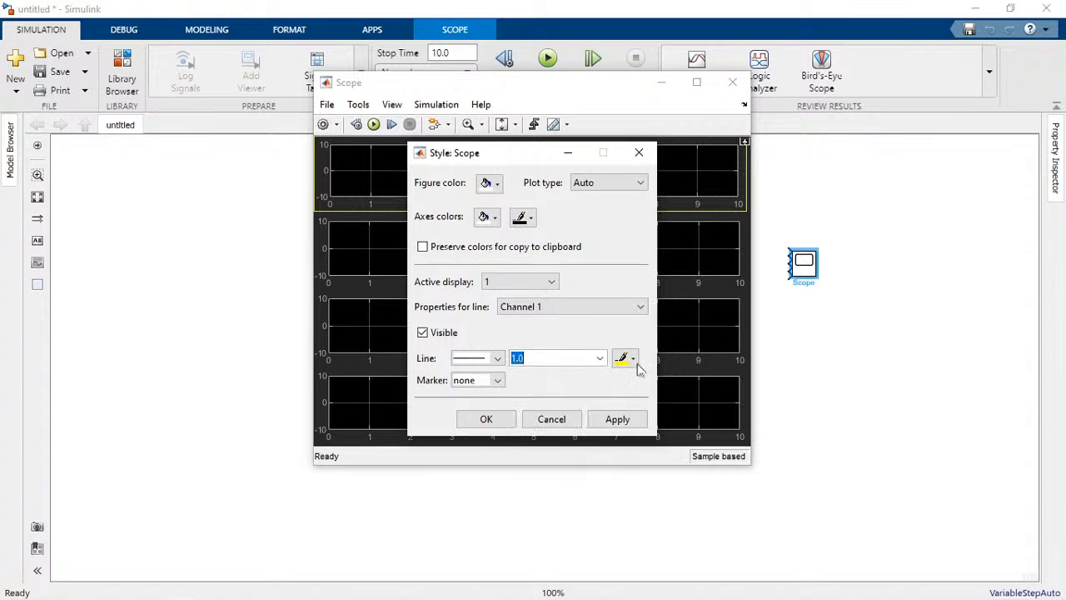
left_click(634, 360)
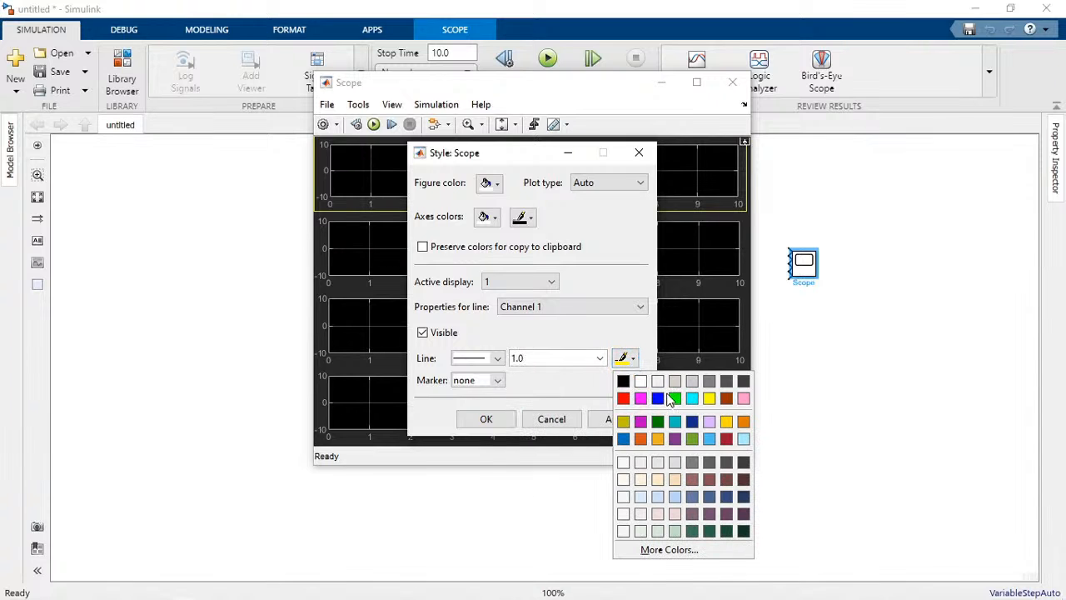
left_click(657, 400)
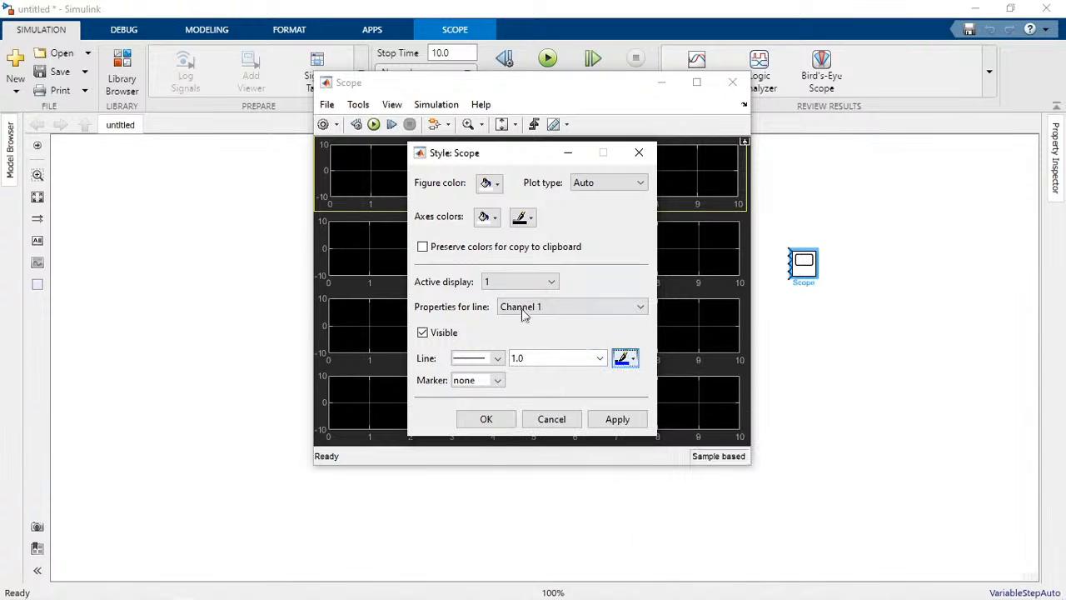
left_click(626, 425)
- Give display 2's Channel 1 line a blue color and a width of 1.0, and apply it
left_click(523, 282)
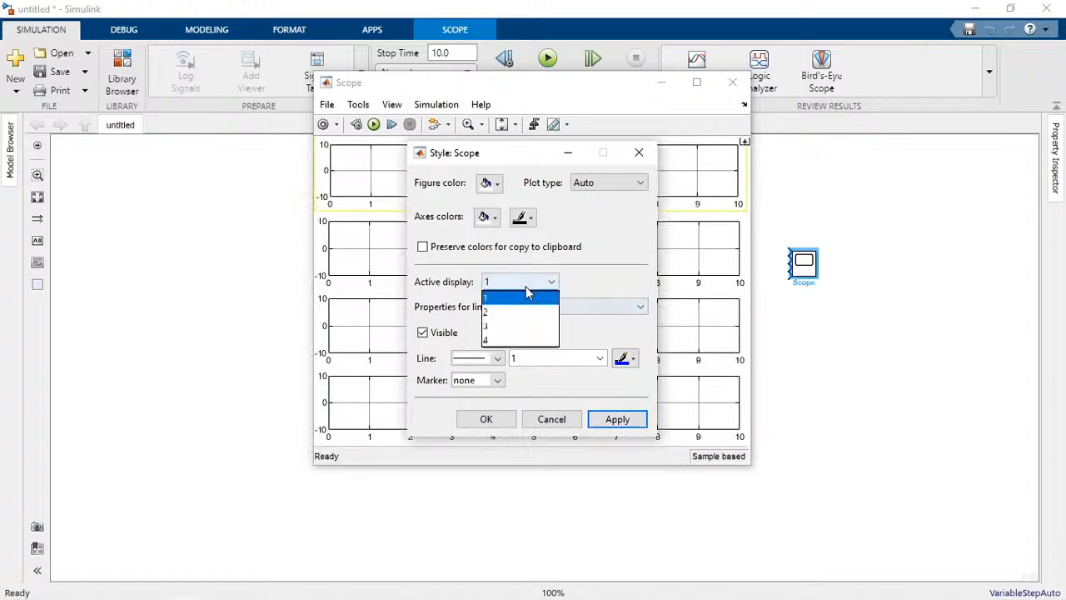
left_click(512, 312)
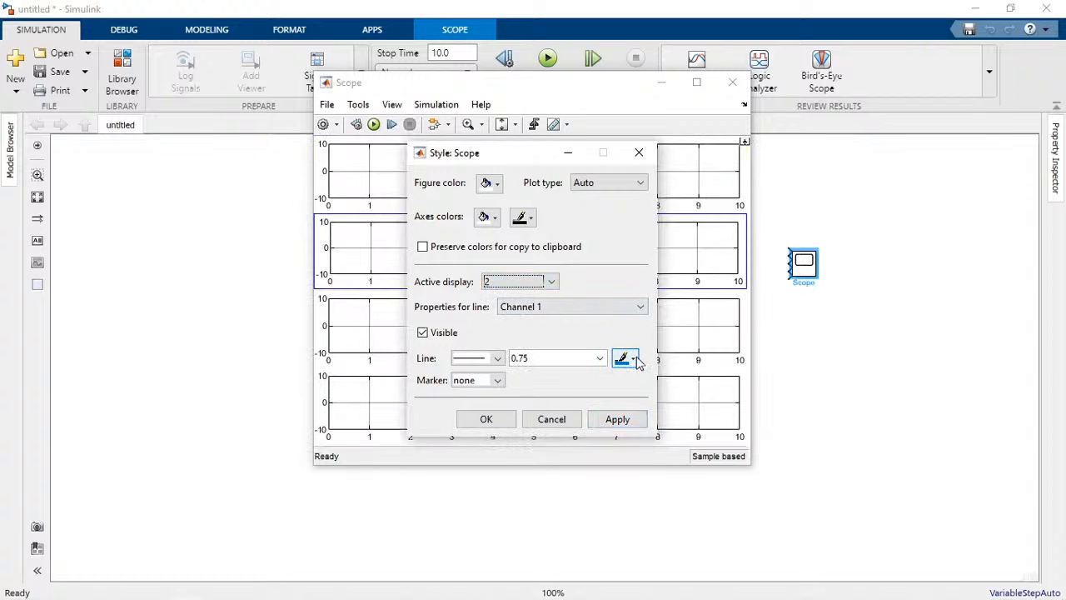
left_click(637, 360)
left_click(658, 399)
double_click(564, 362)
left_click(599, 358)
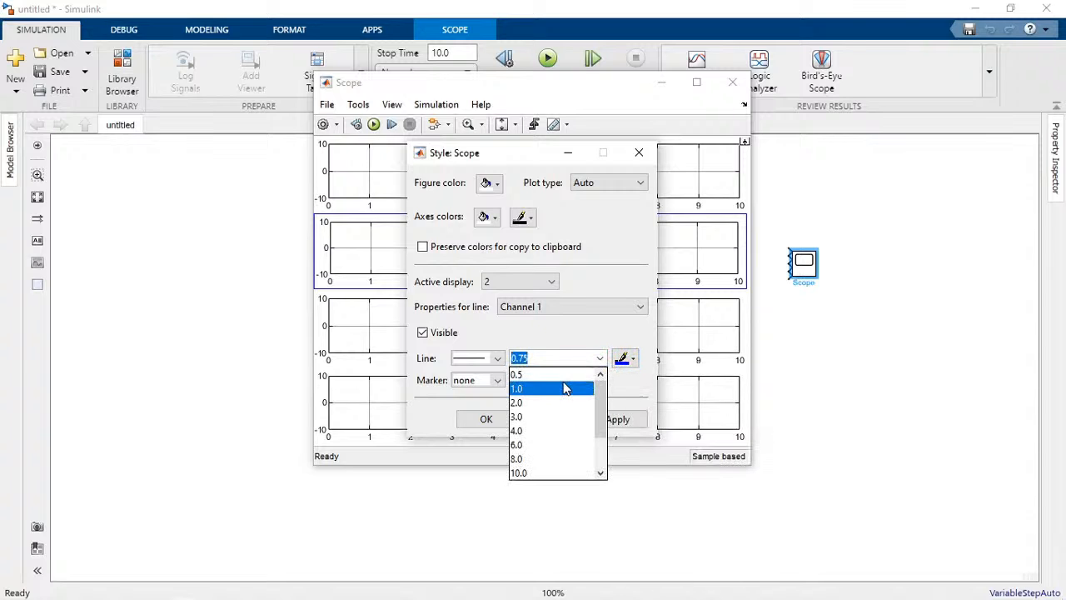
left_click(566, 386)
left_click(614, 416)
- Set display 3's Channel 1 line width to 1.0 and apply it
left_click(540, 283)
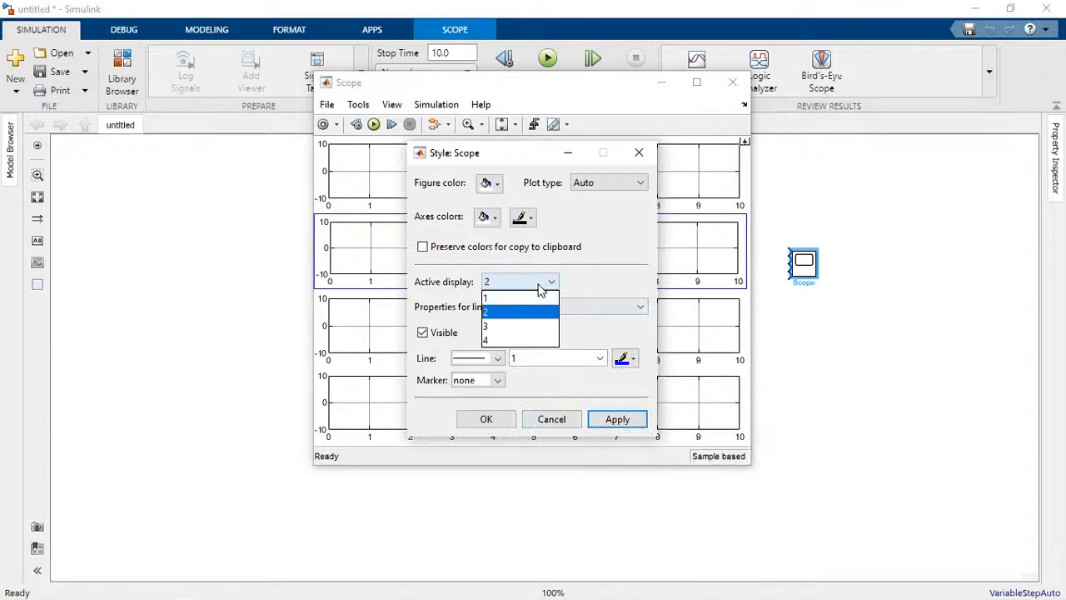
left_click(533, 326)
left_click(599, 358)
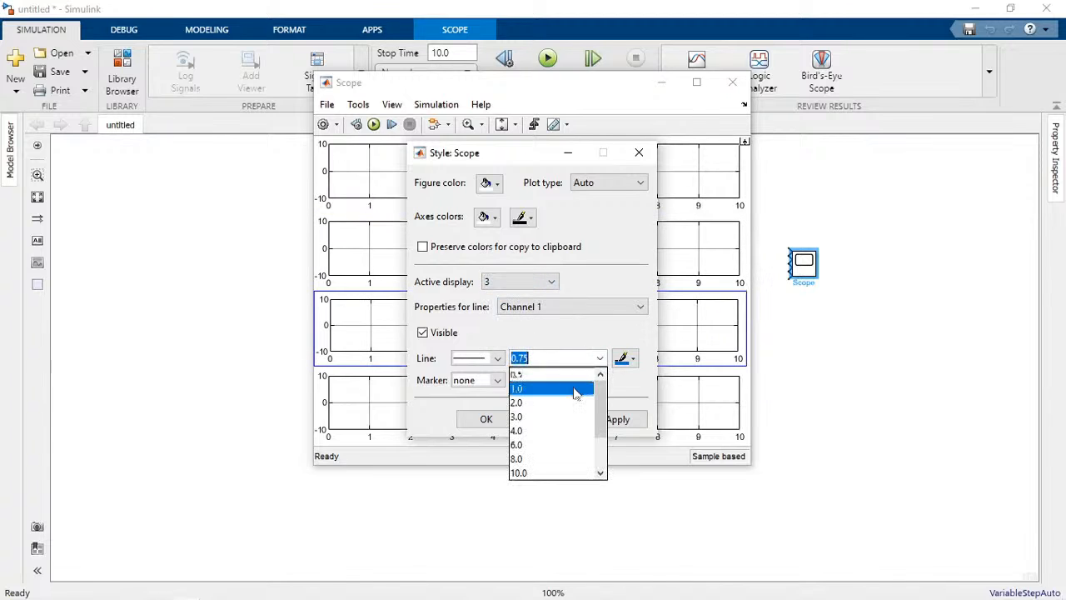
left_click(594, 390)
left_click(614, 417)
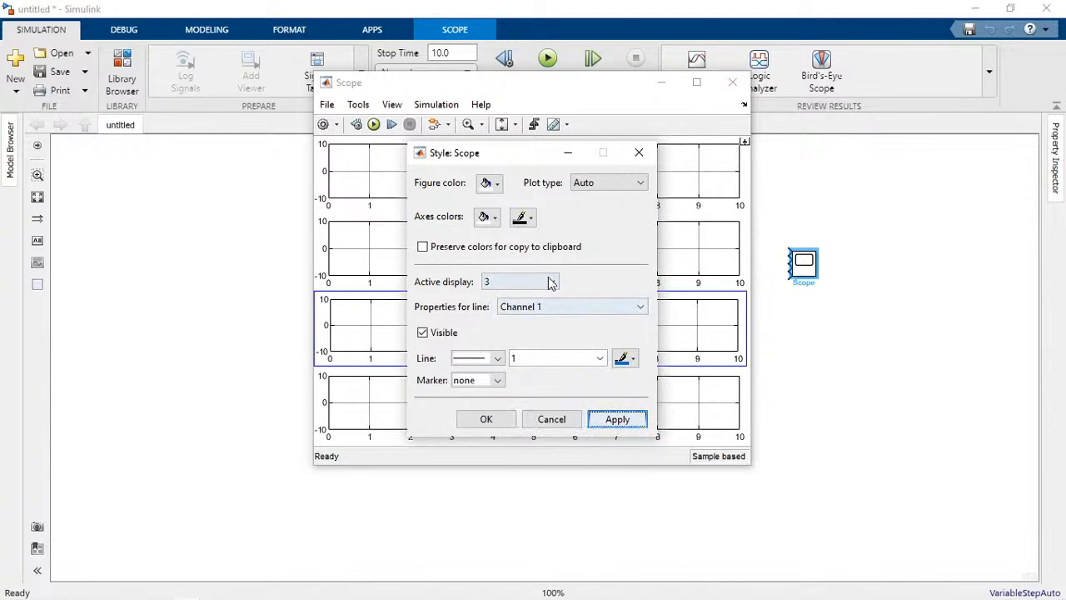
- Set display 4's Channel 1 line width to 1.0 and accept the Scope style settings
left_click(552, 282)
left_click(537, 340)
left_click(599, 358)
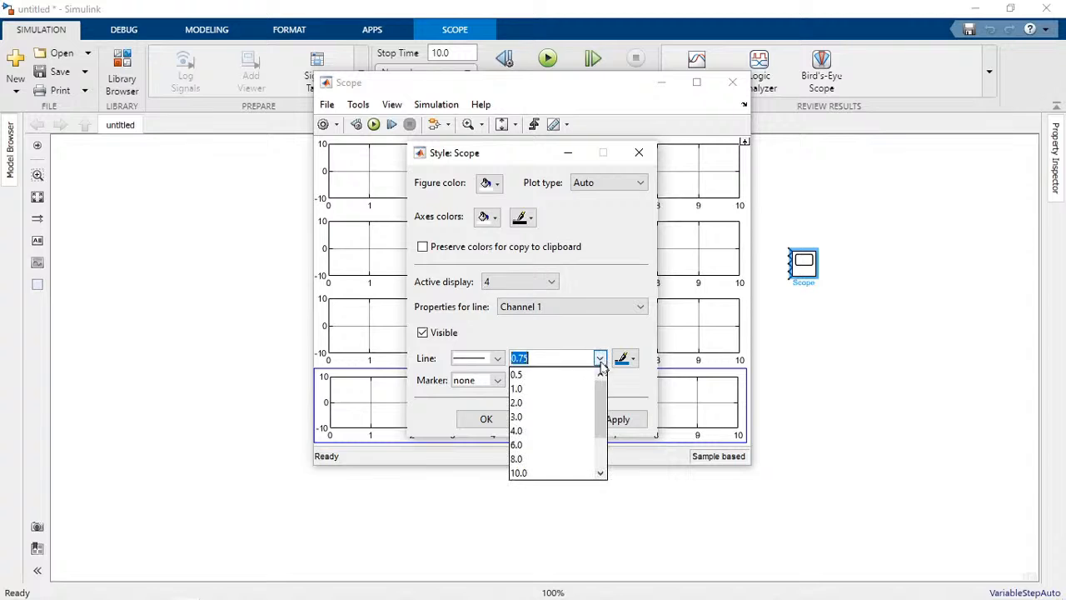
left_click(562, 389)
left_click(614, 419)
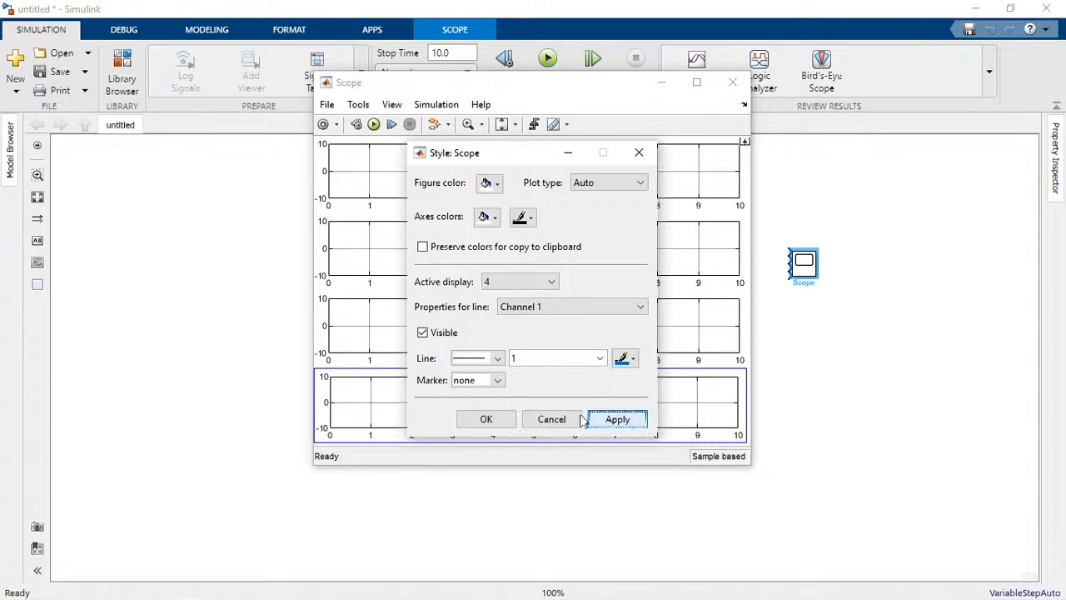
left_click(488, 420)
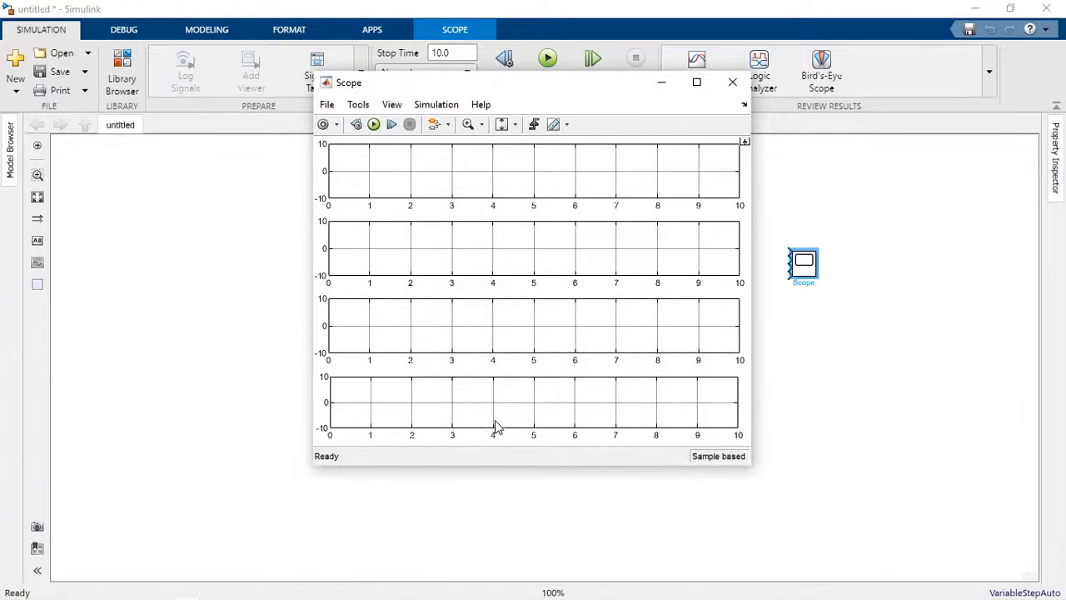
- Return to the model, enlarge the Scope block and place it beside the Bus Selector's outputs
left_click(847, 217)
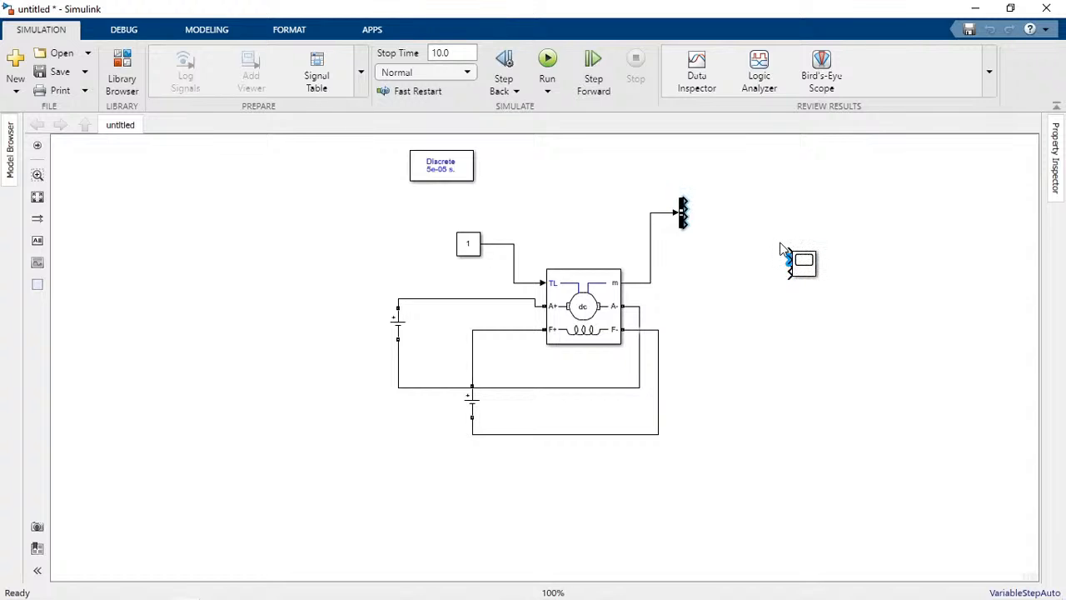
left_click(802, 261)
left_click_drag(791, 249, 763, 228)
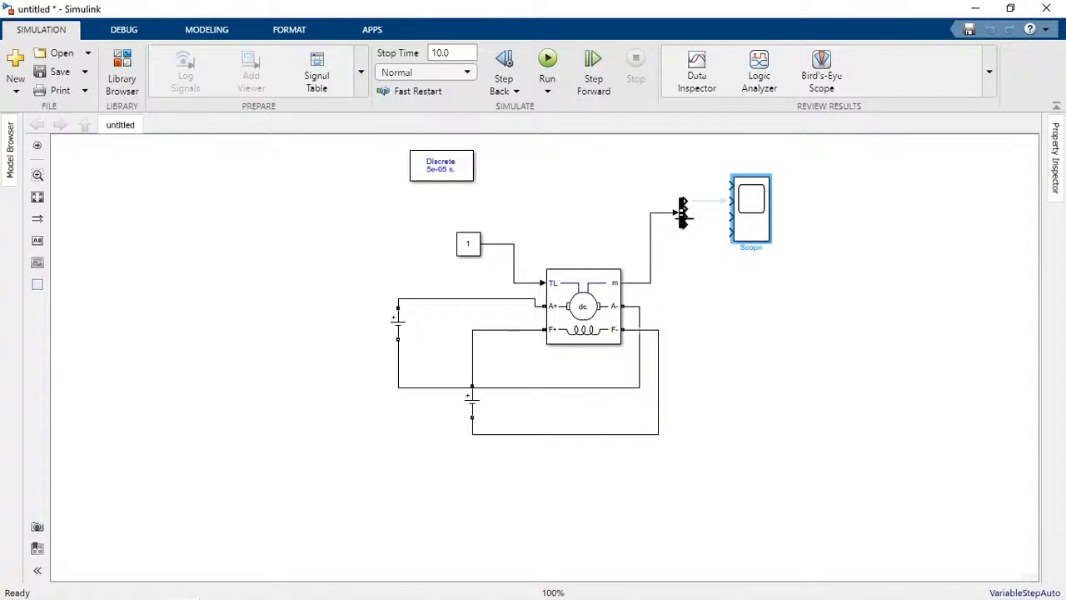
left_click(756, 225)
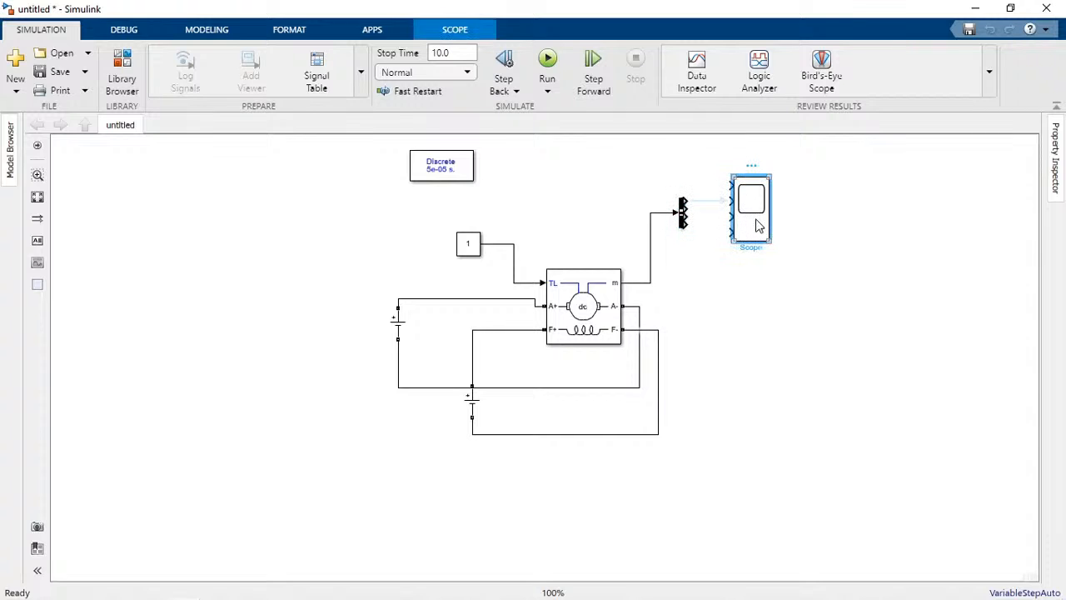
- Align the Scope with the Bus Selector and wire speed, armature current, field current and electrical torque to its four inputs in order
left_click(682, 214)
mouse_move(688, 201)
left_mouse_down()
mouse_move(746, 220)
mouse_move(744, 236)
left_mouse_up()
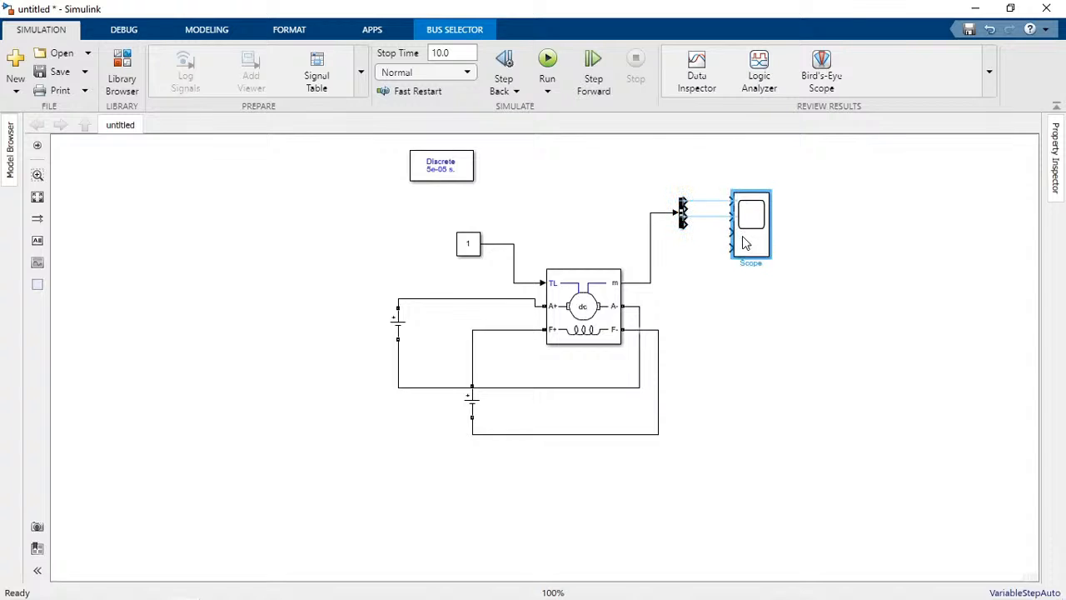
left_click(722, 209)
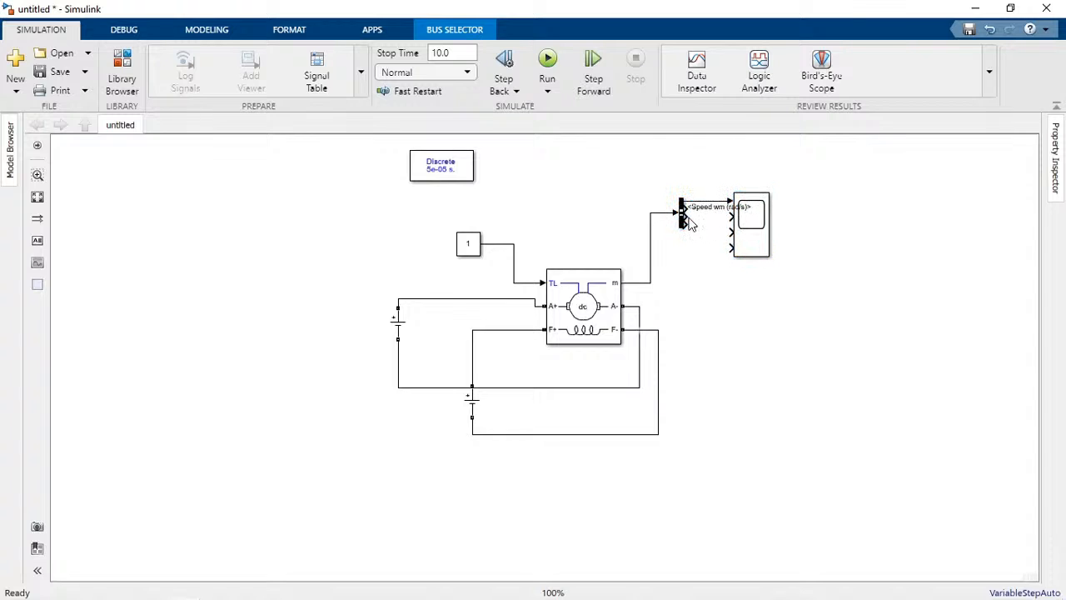
left_click_drag(688, 209, 731, 243)
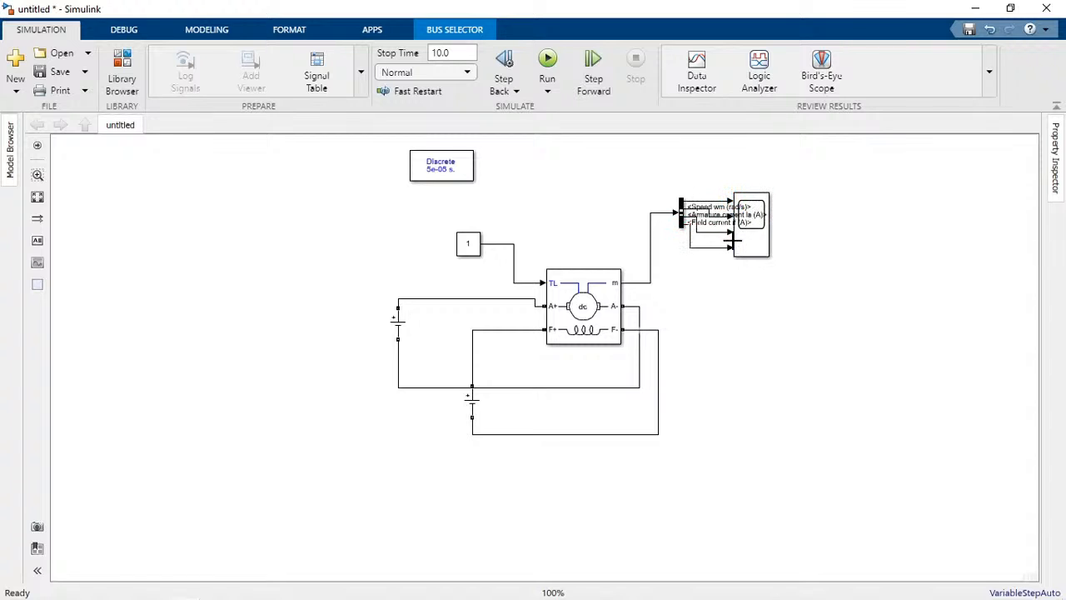
- Save the model as dcmotortTest in the test folder on the Desktop
left_click(61, 74)
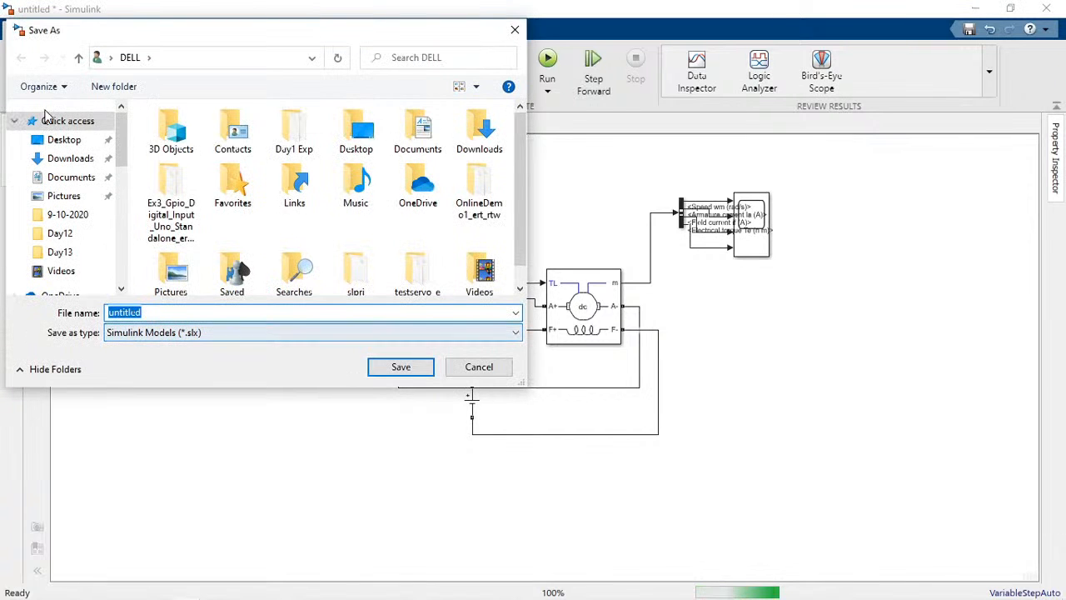
left_click(70, 142)
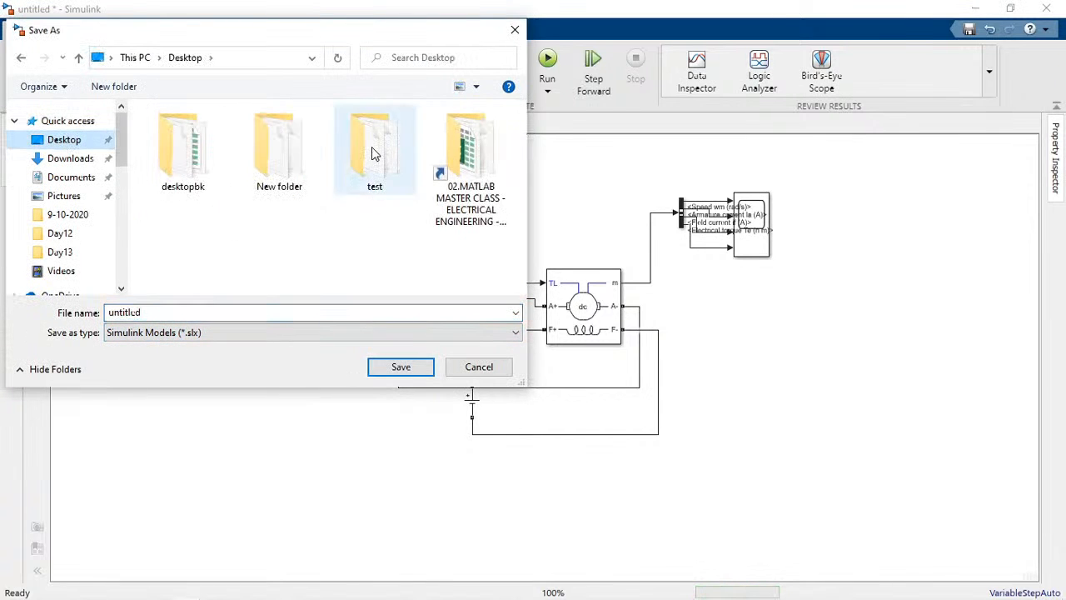
double_click(372, 154)
double_click(228, 310)
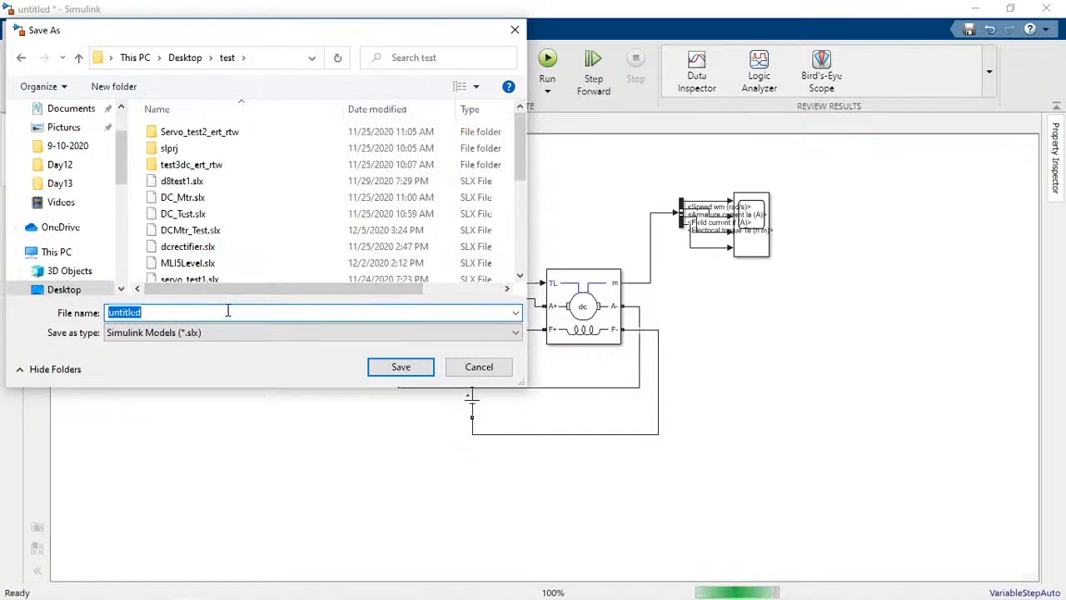
type("dcmotr")
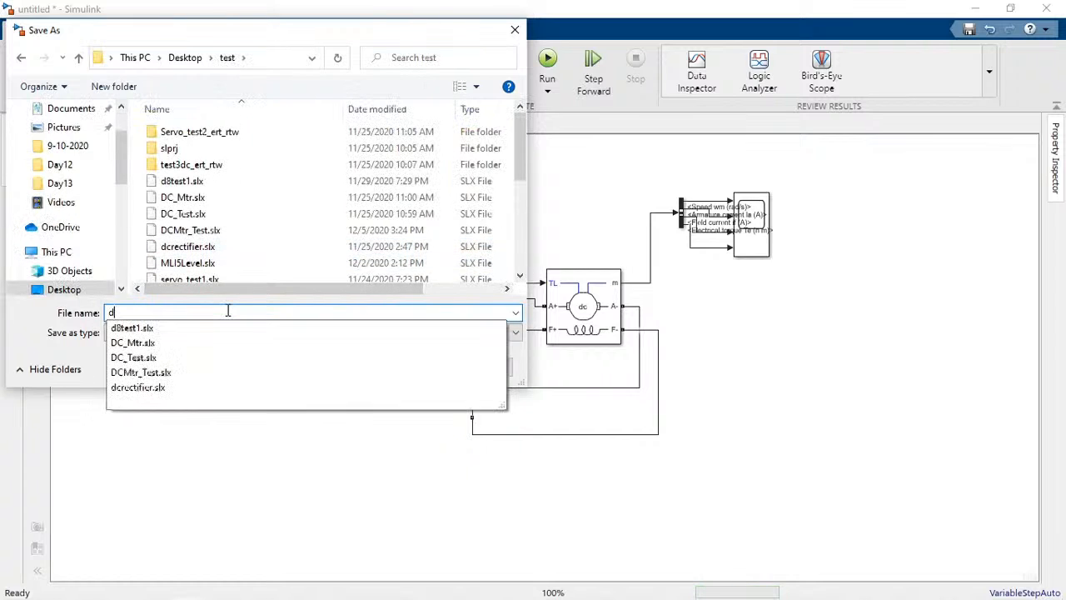
key("BackSpace")
type("or")
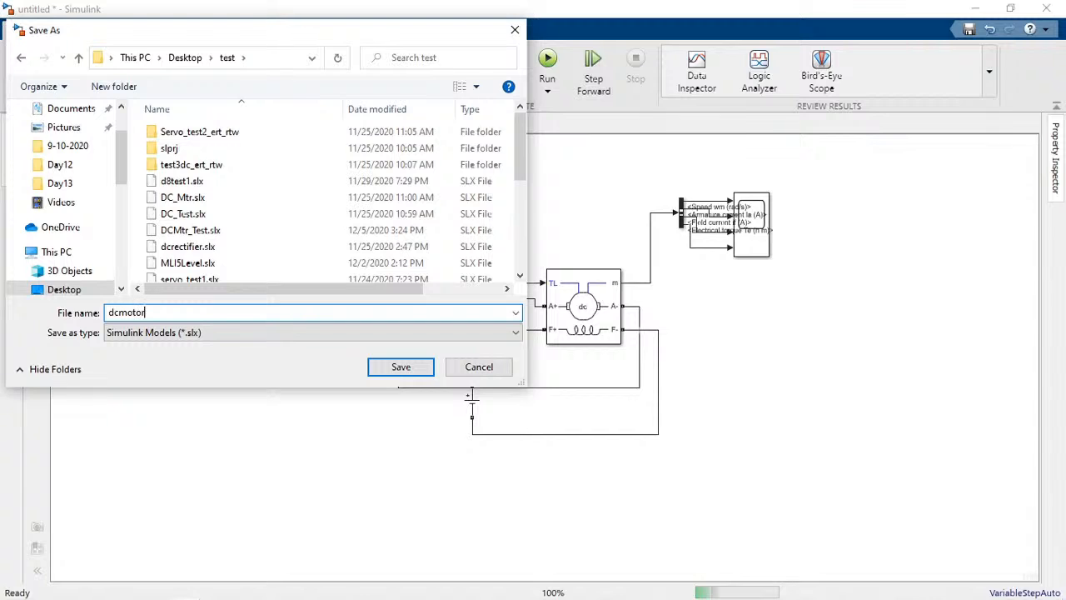
type("test")
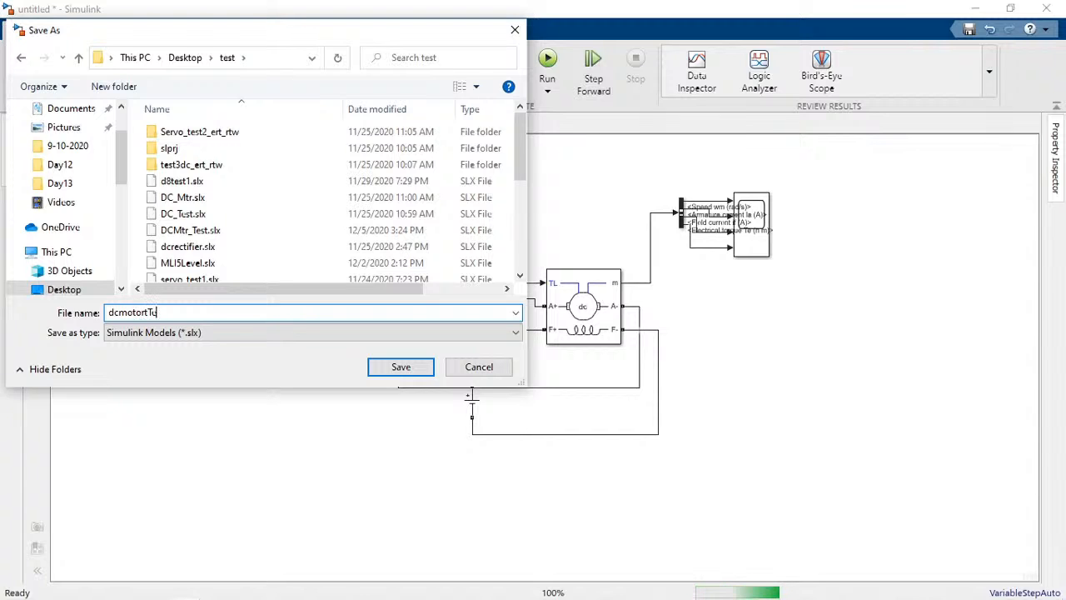
key("Return")
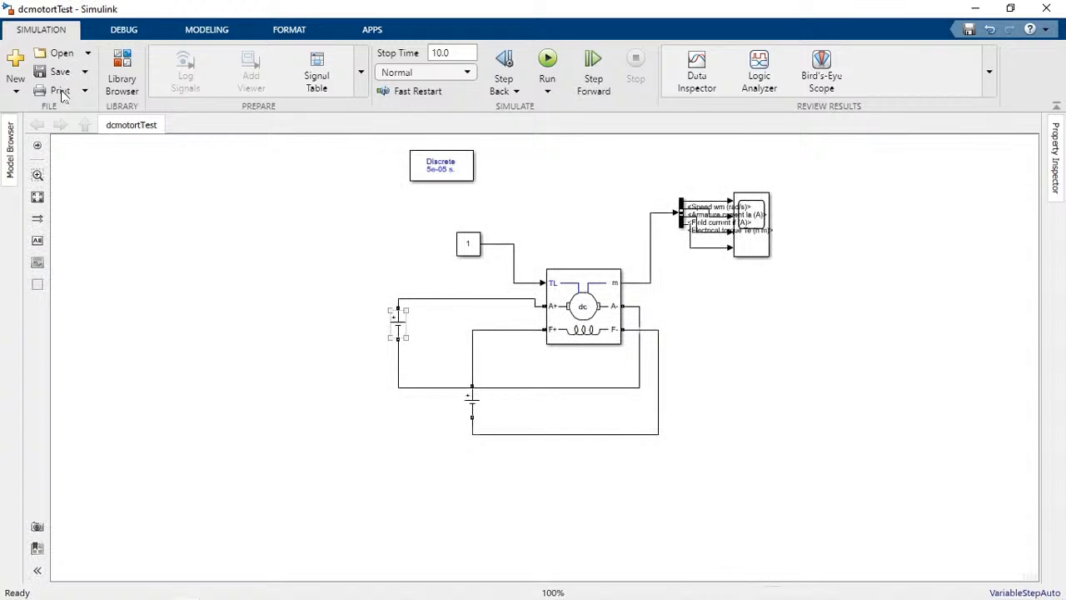
left_click(65, 74)
left_click(350, 300)
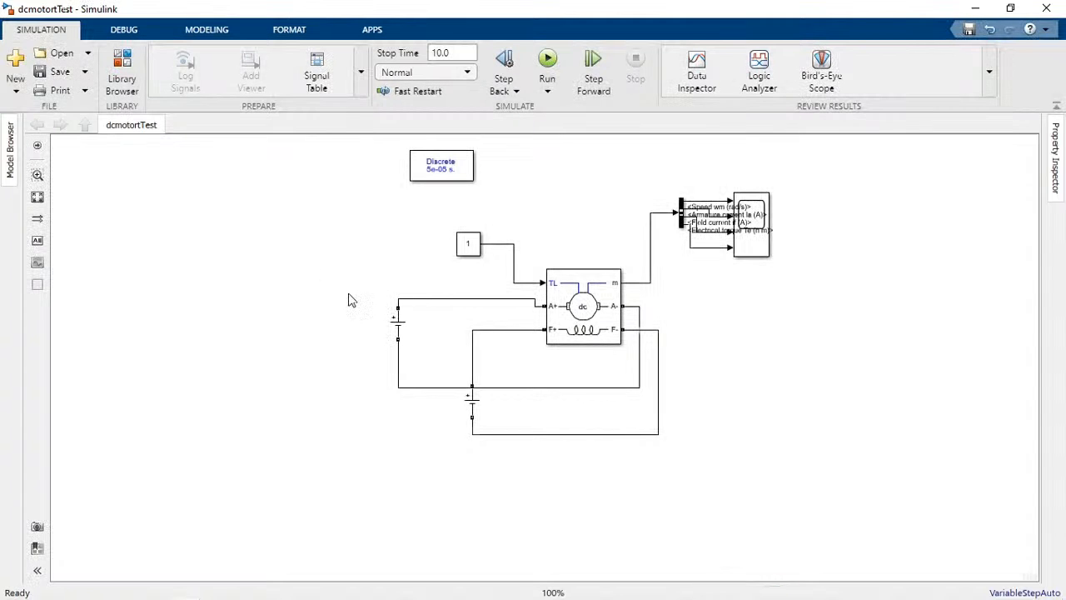
- Set the simulation stop time to 1.0, then save and run the model
double_click(453, 53)
type("1")
key("Return")
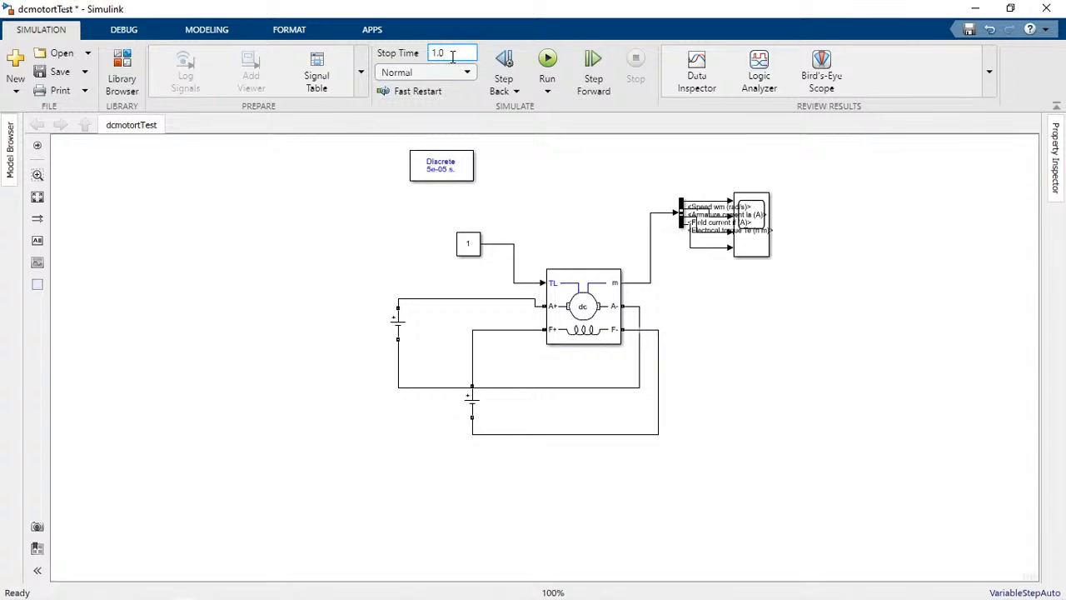
left_click(62, 73)
left_click(60, 72)
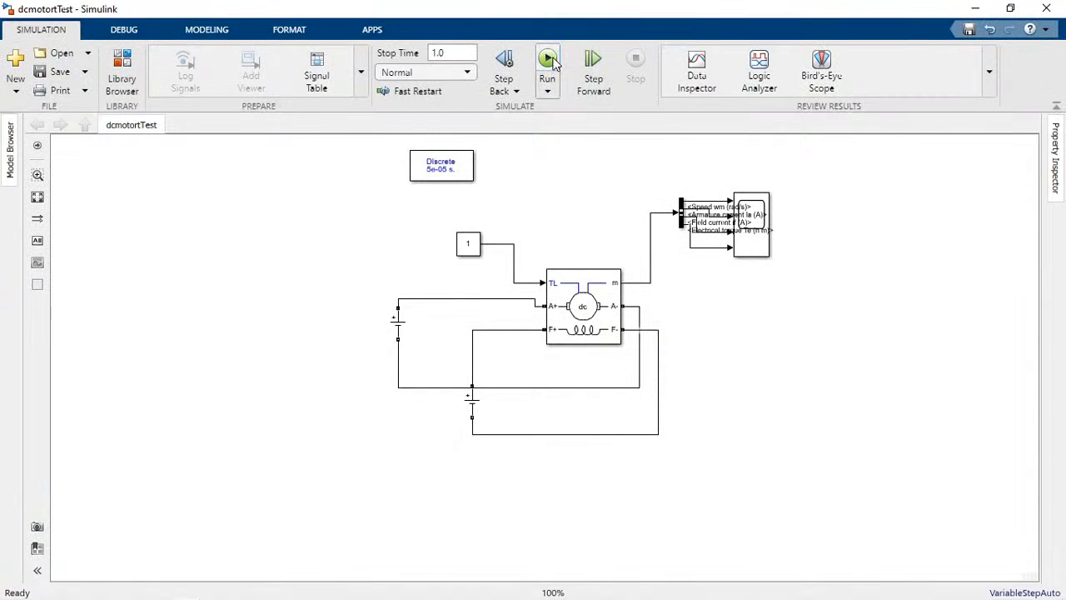
left_click(551, 59)
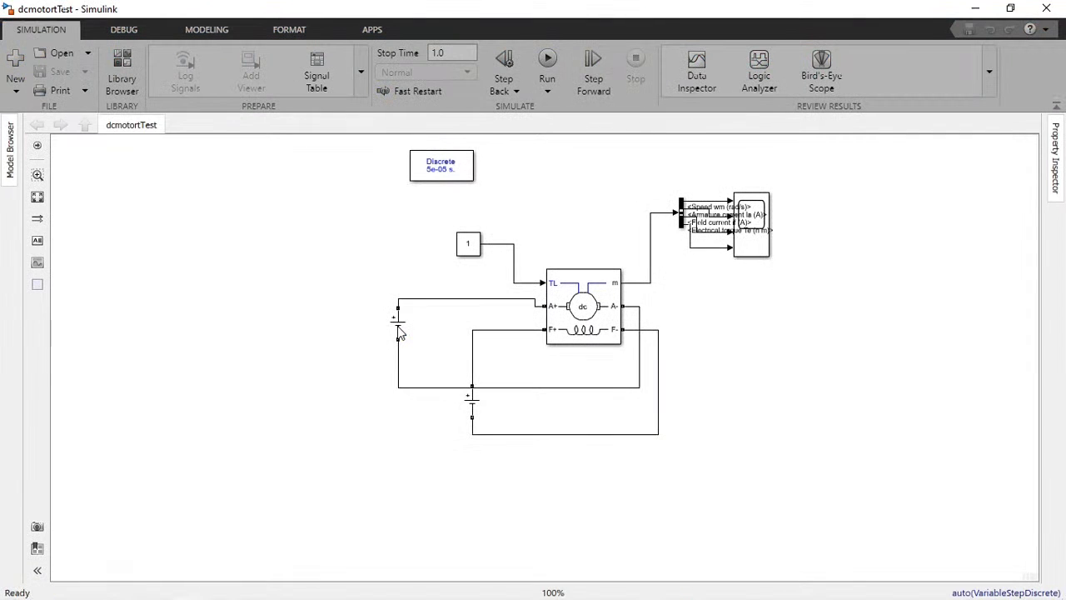
- Set the amplitude of the DC voltage source feeding the machine's armature to 240 V
double_click(398, 332)
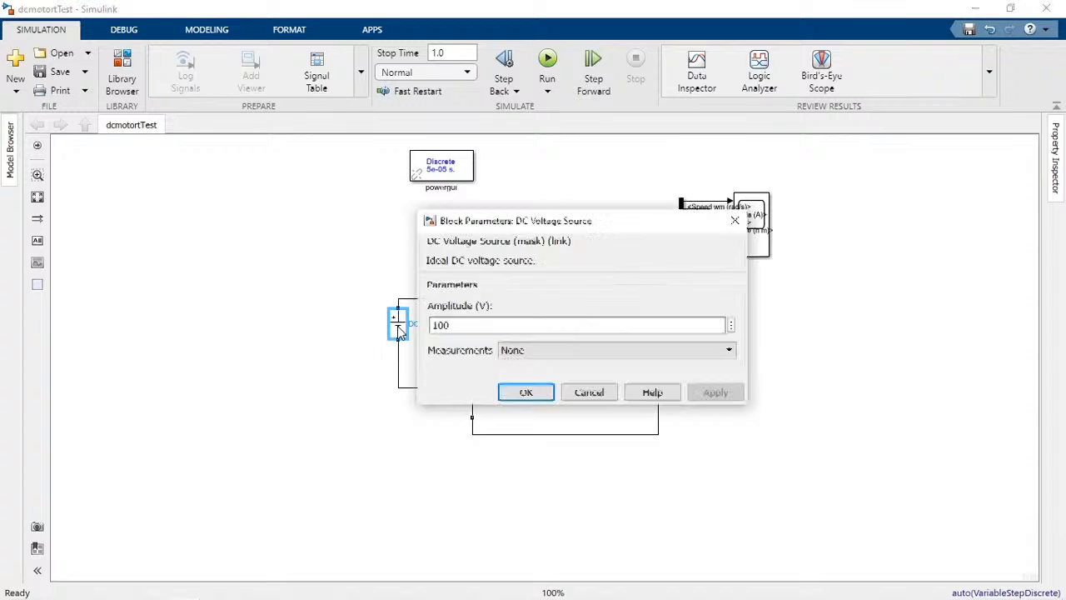
type("2")
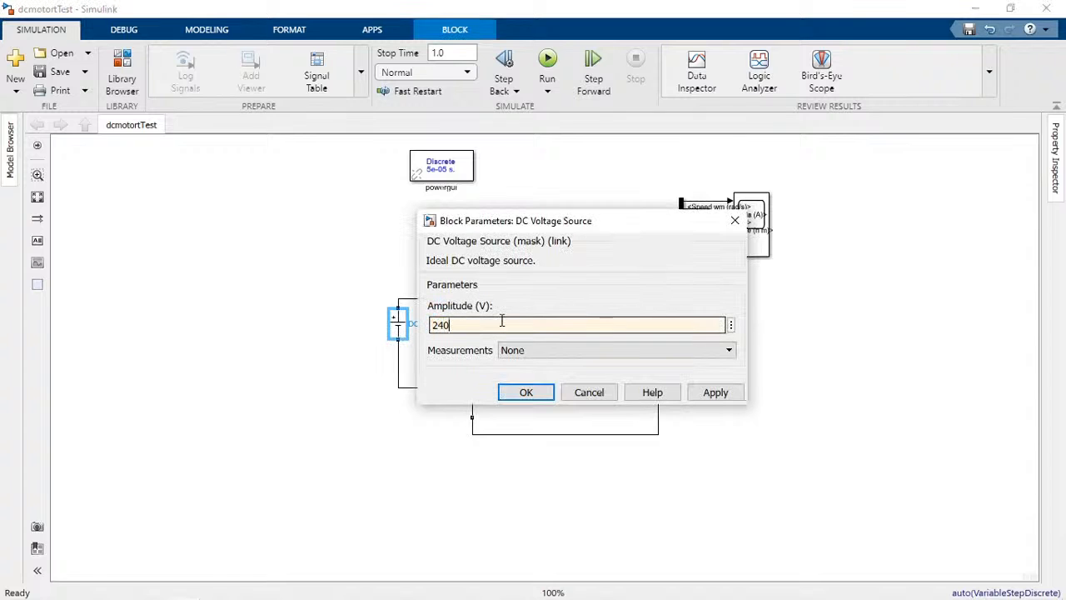
type("40")
key("Return")
key("ctrl+v")
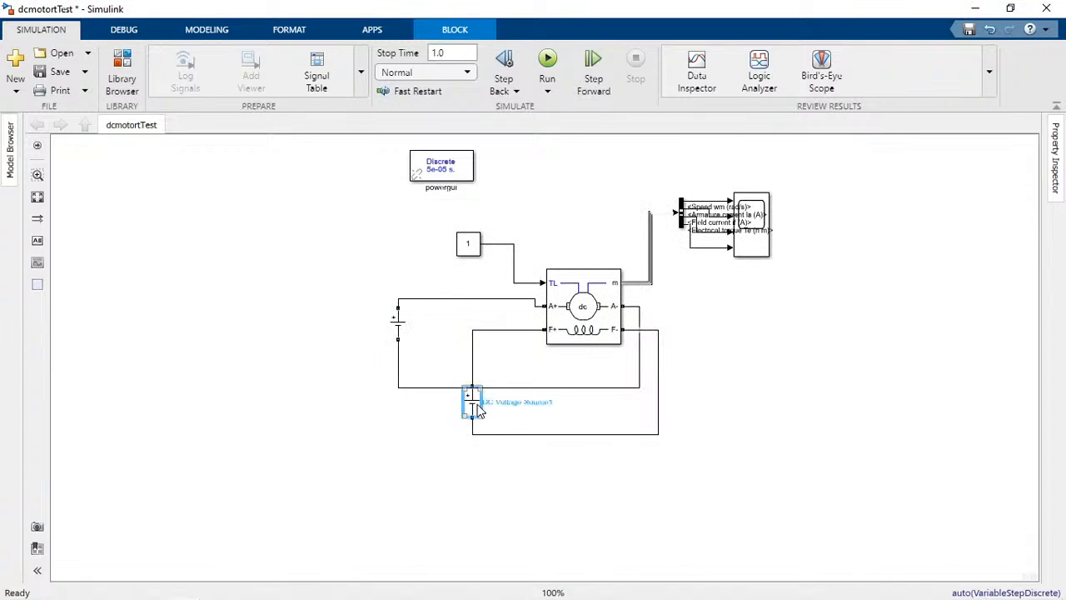
- Set the amplitude of the DC voltage source feeding the field winding to 300 V
double_click(477, 408)
double_click(579, 408)
type("300")
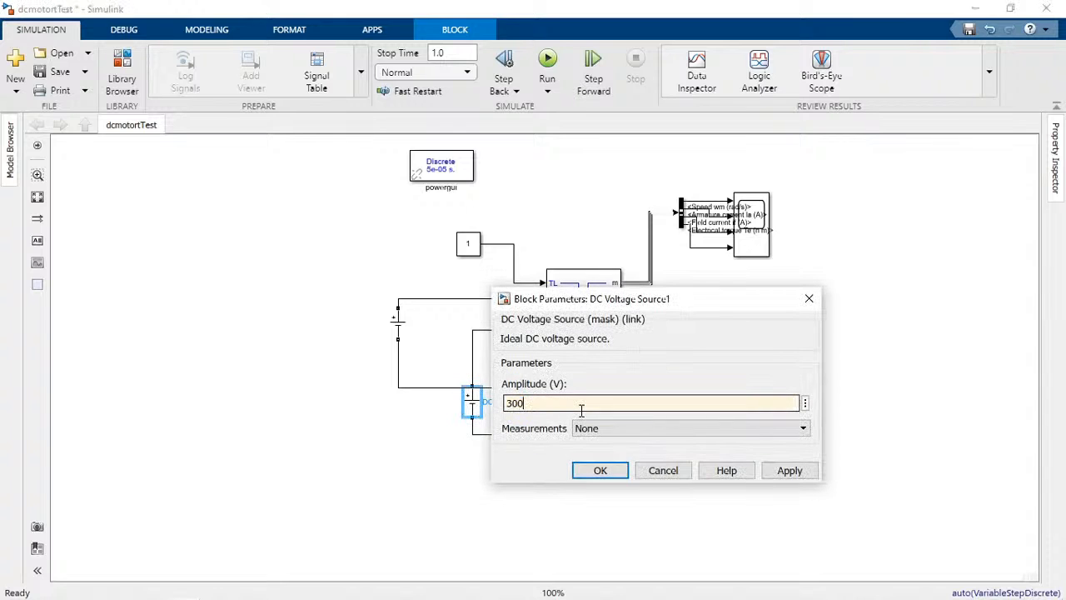
key("Return")
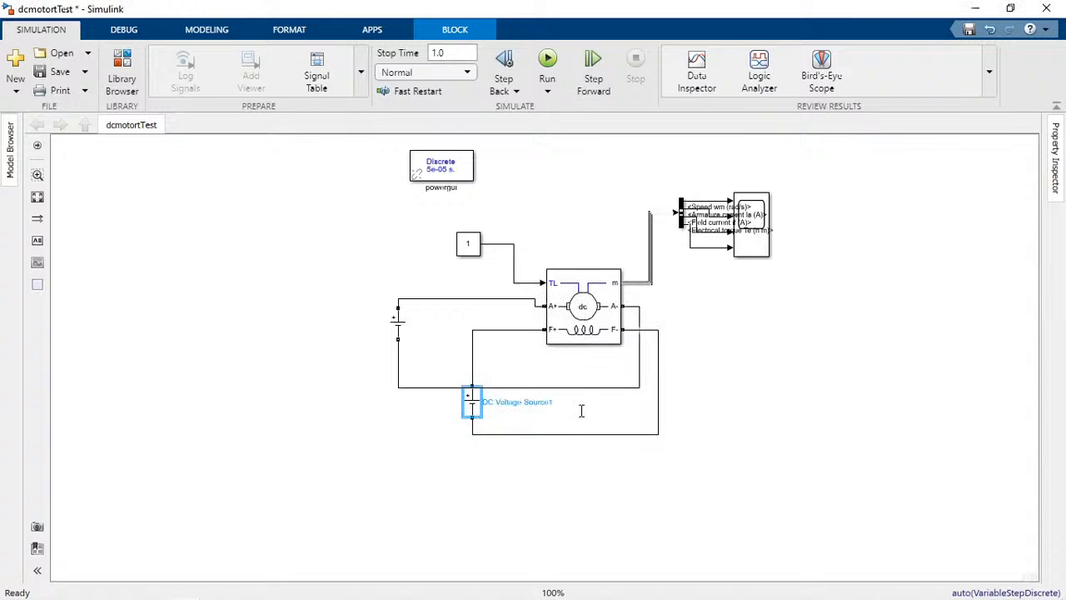
- Save and rerun the model, and examine the speed, current and torque waveforms in the maximized Scope window
left_click(56, 75)
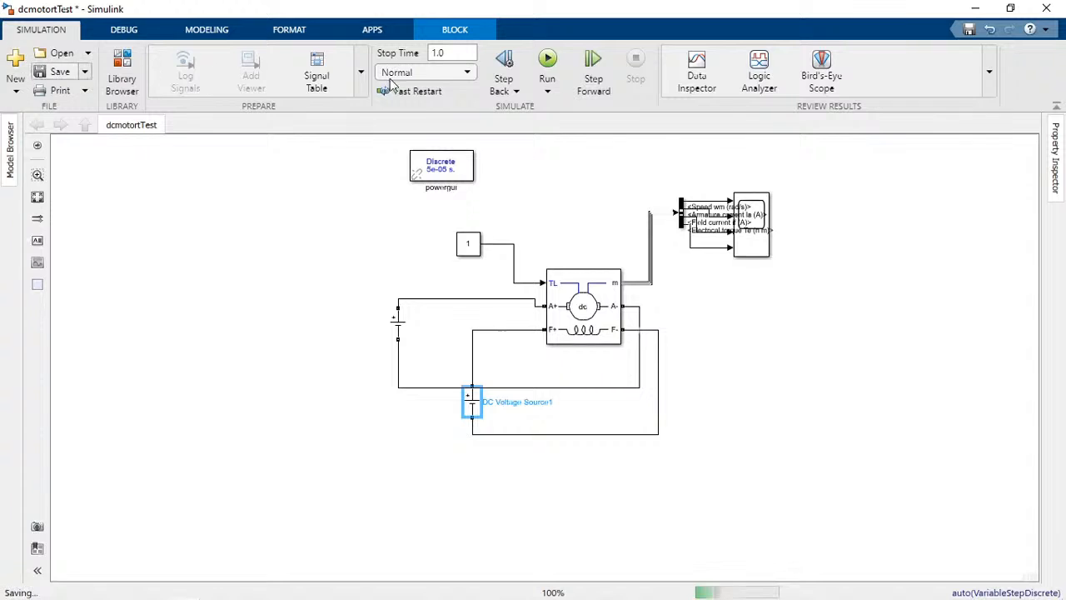
left_click(548, 60)
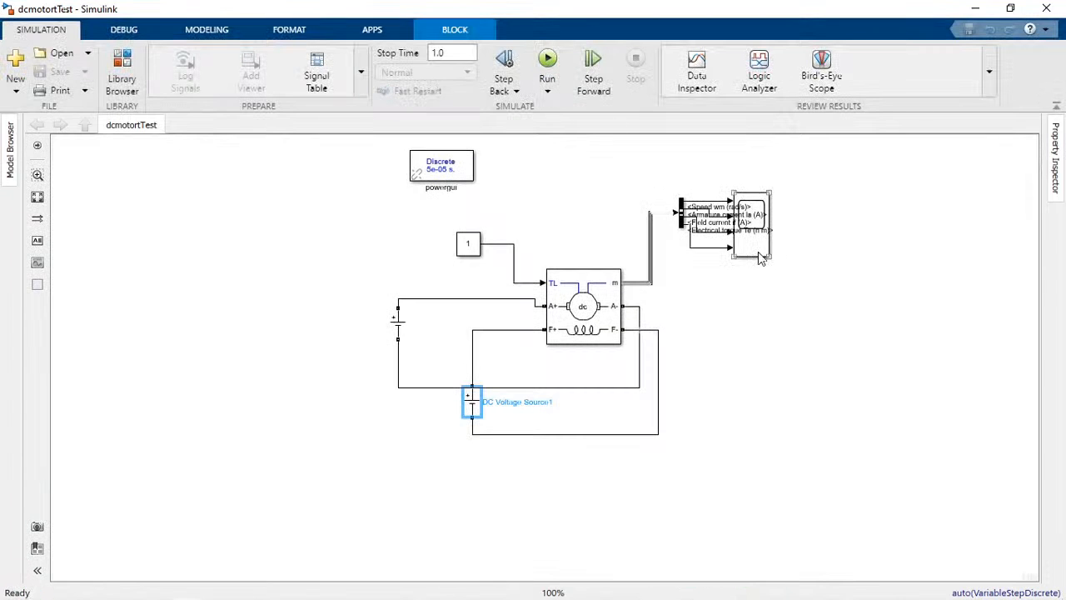
double_click(761, 256)
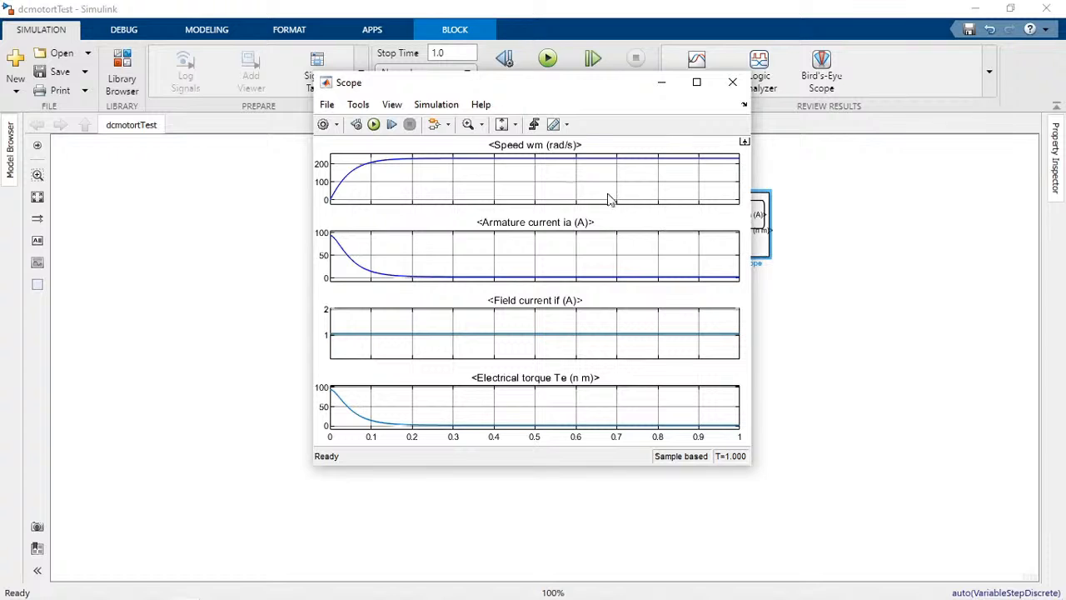
left_click(697, 83)
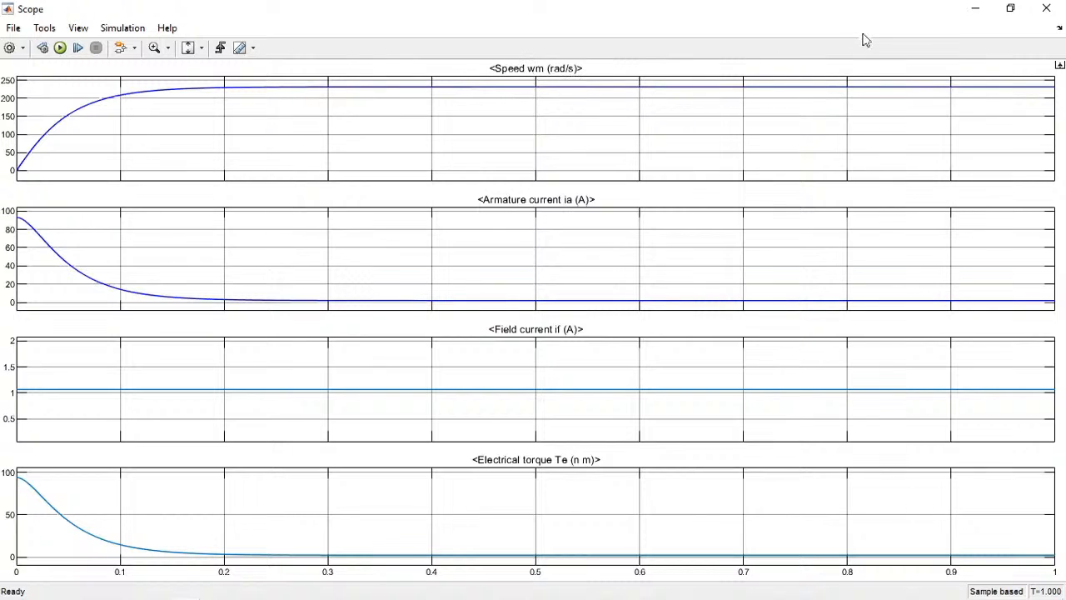
left_click(974, 9)
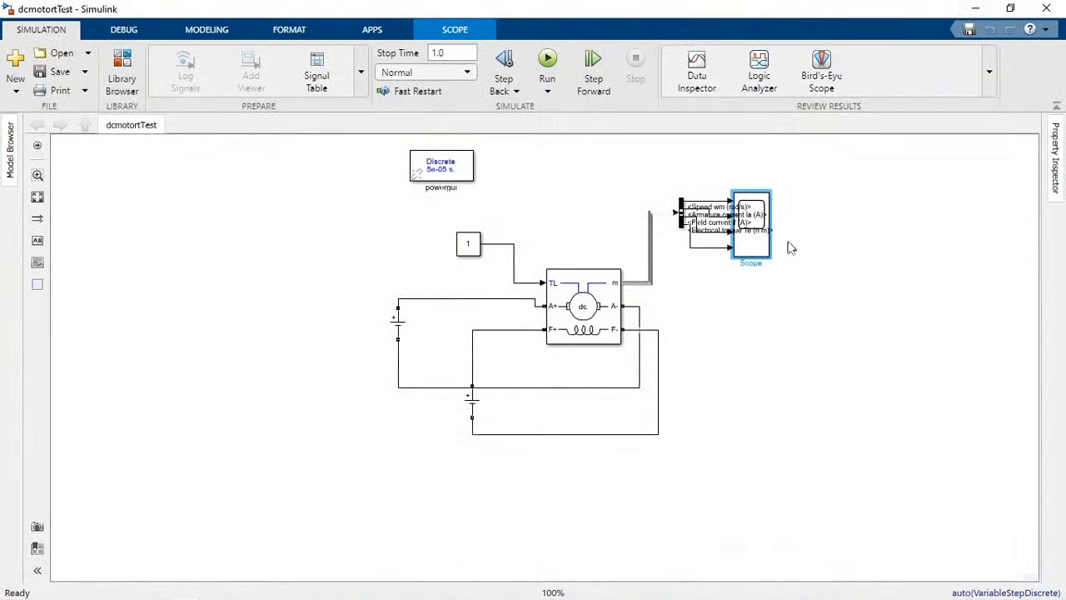
- Move the Scope farther from the Bus Selector and insert a Gain block into the speed signal line
left_click(764, 365)
mouse_move(758, 253)
left_mouse_down()
mouse_move(873, 245)
mouse_move(888, 235)
left_mouse_up()
double_click(804, 172)
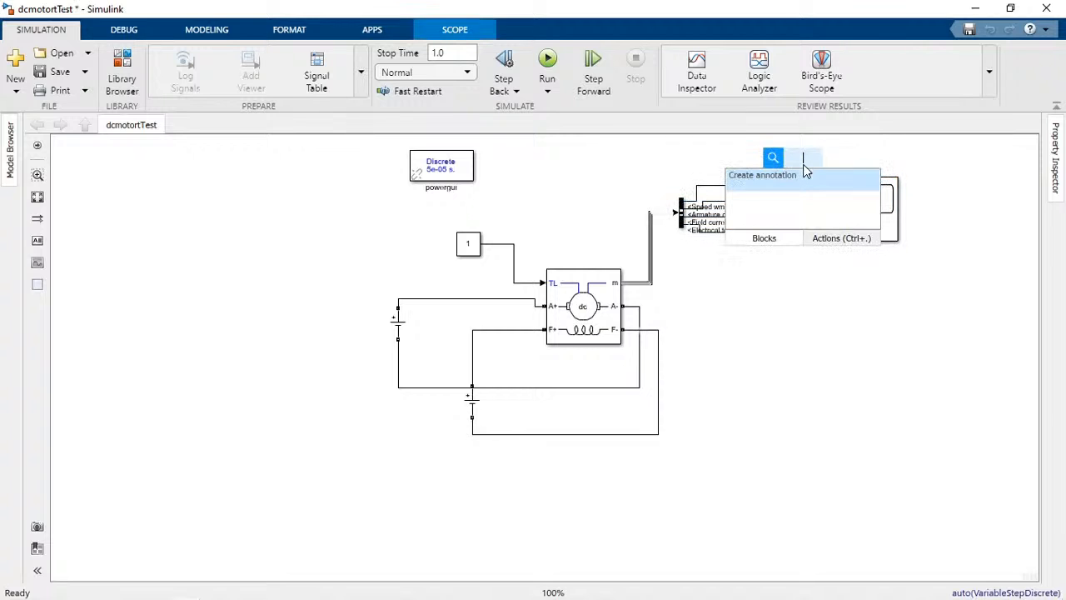
type("gain")
key("Return")
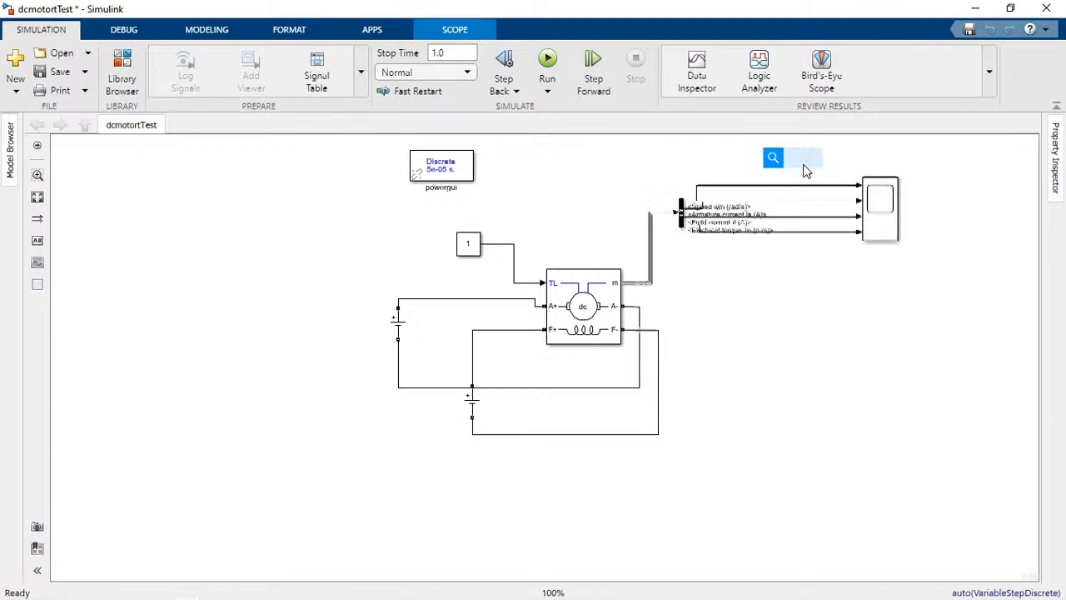
left_click_drag(804, 167, 801, 185)
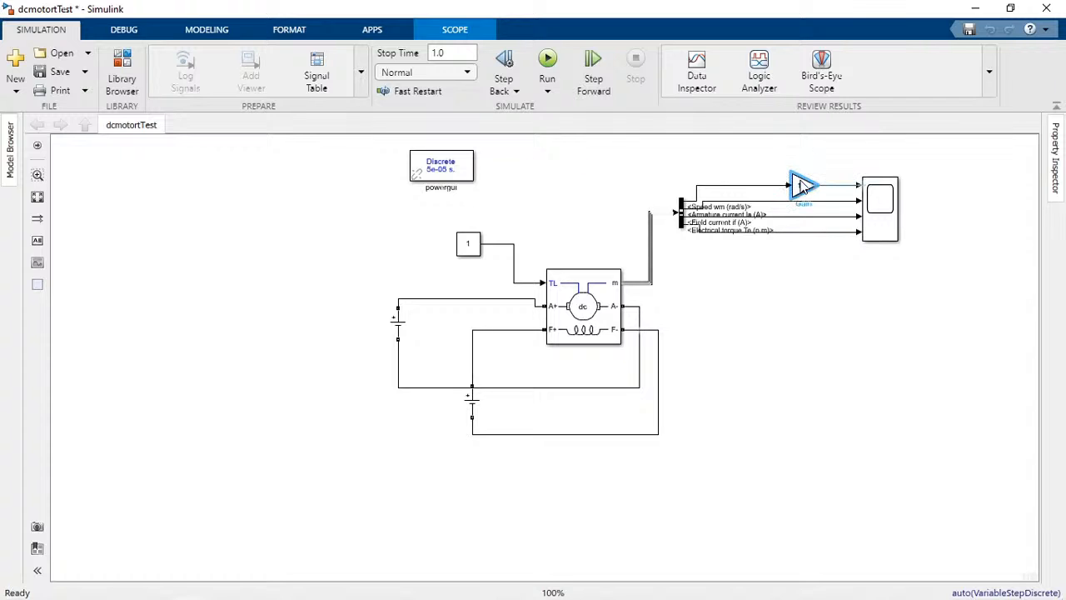
- Set the speed signal's Gain to 30/pi, then run and save the model
double_click(801, 185)
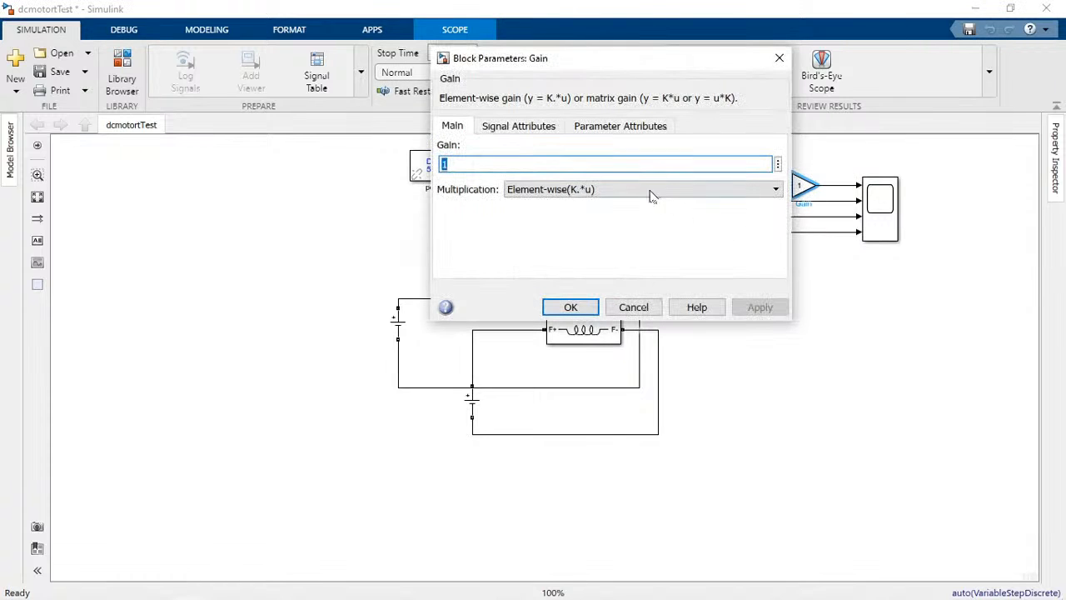
type("30/p")
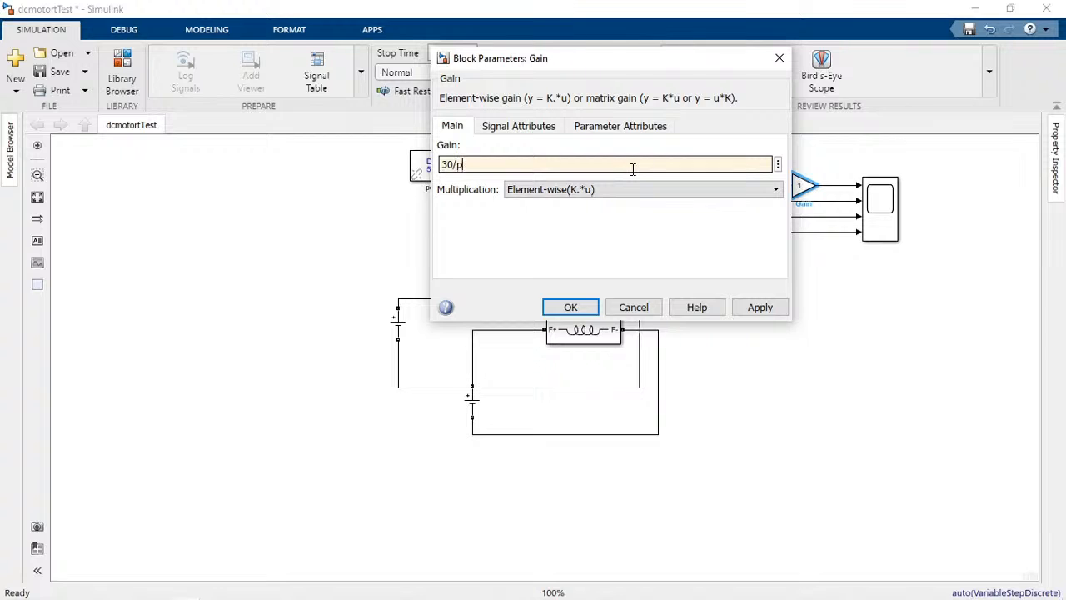
type("i")
key("Return")
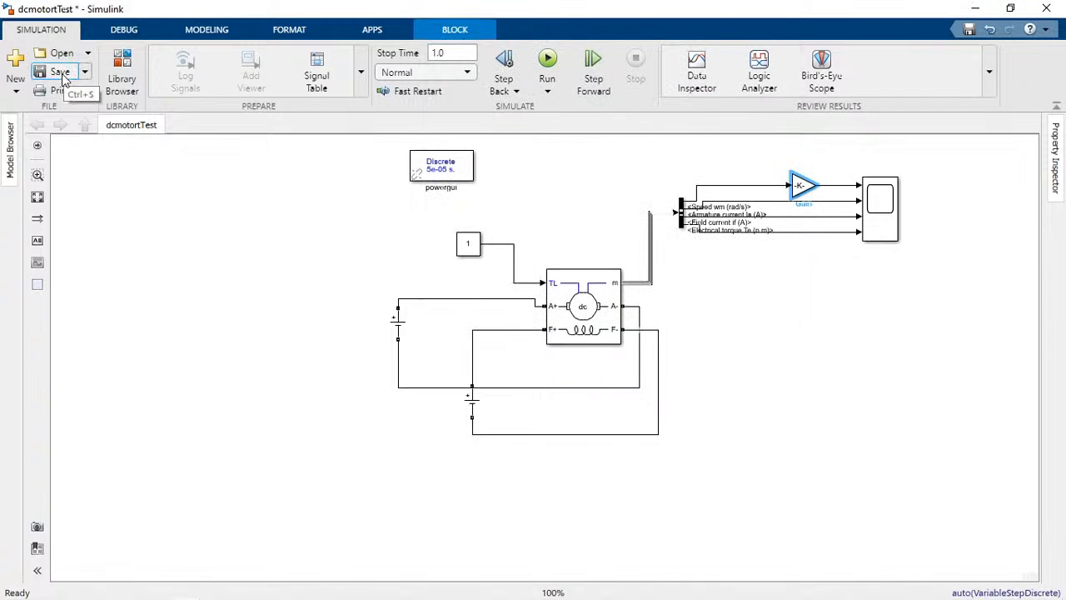
left_click(548, 60)
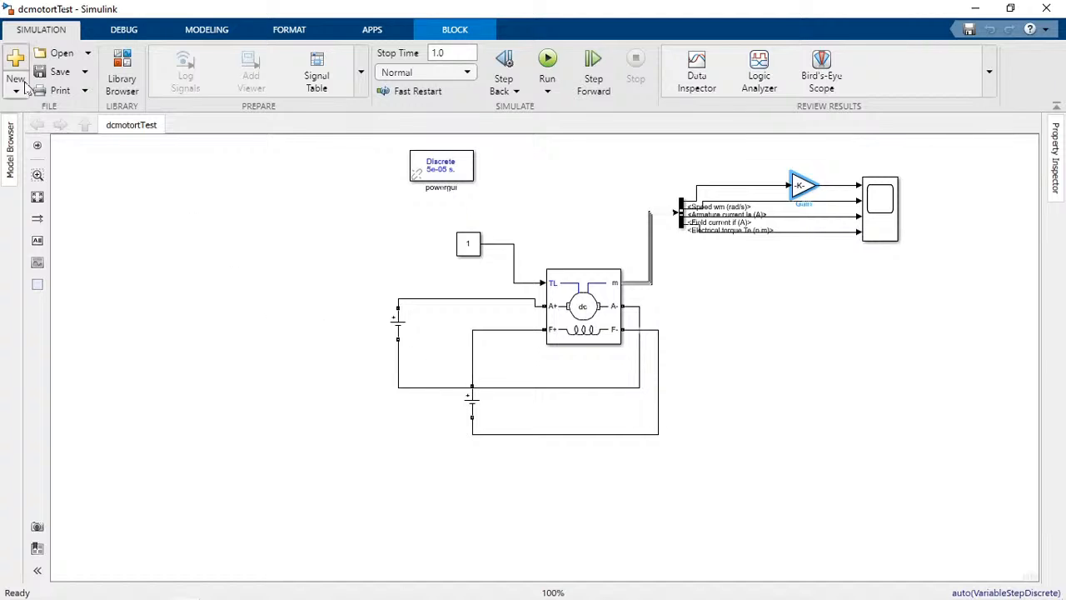
left_click(52, 72)
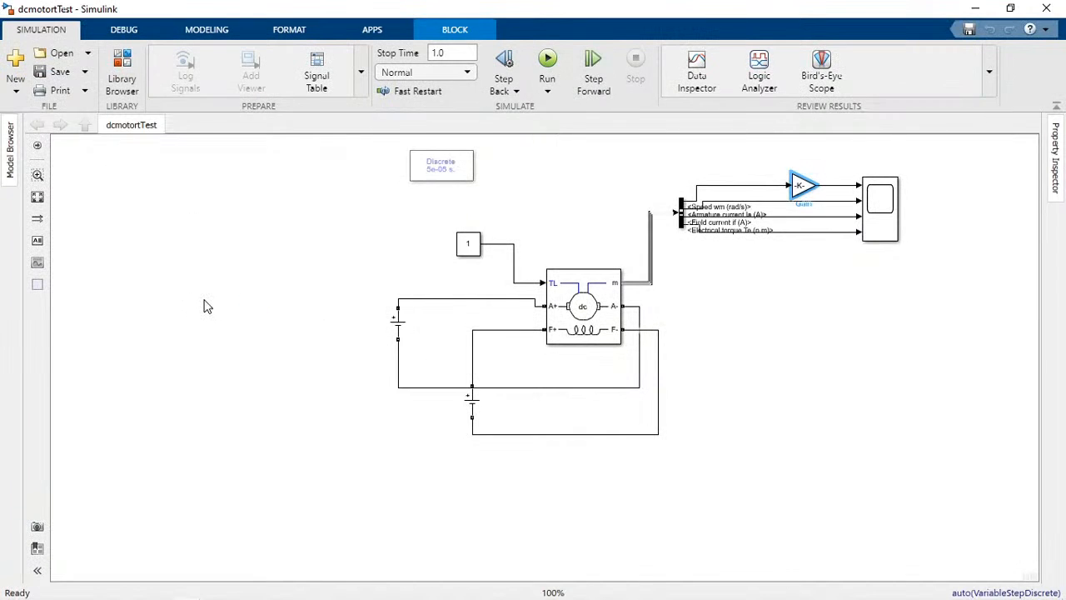
- Add a Mosfet block from Power Electronics in the empty area beside the armature source and disable its measurement port
double_click(207, 306)
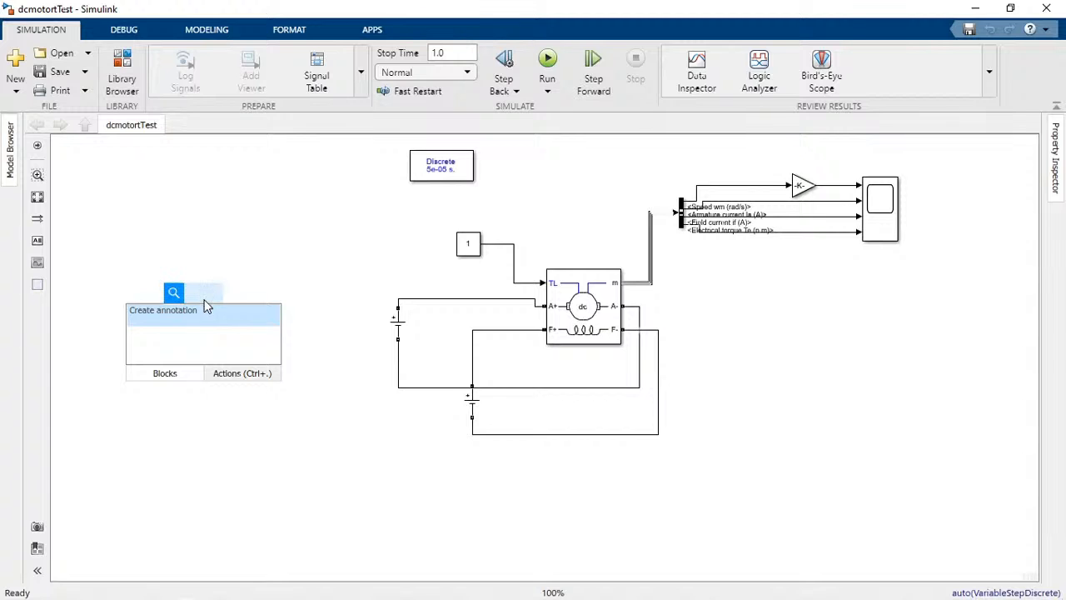
type("mos")
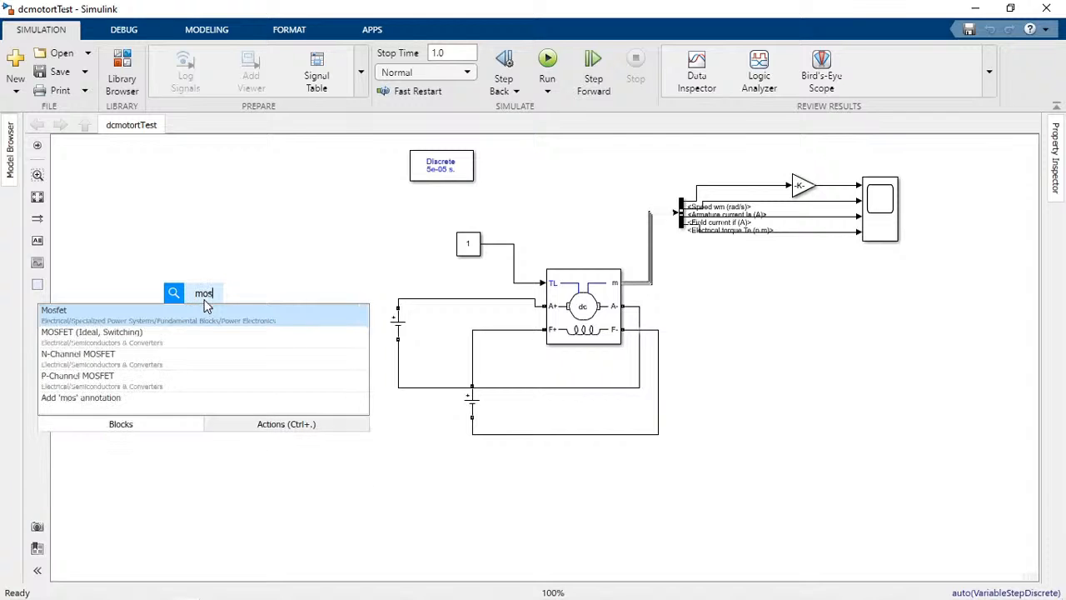
left_click(207, 307)
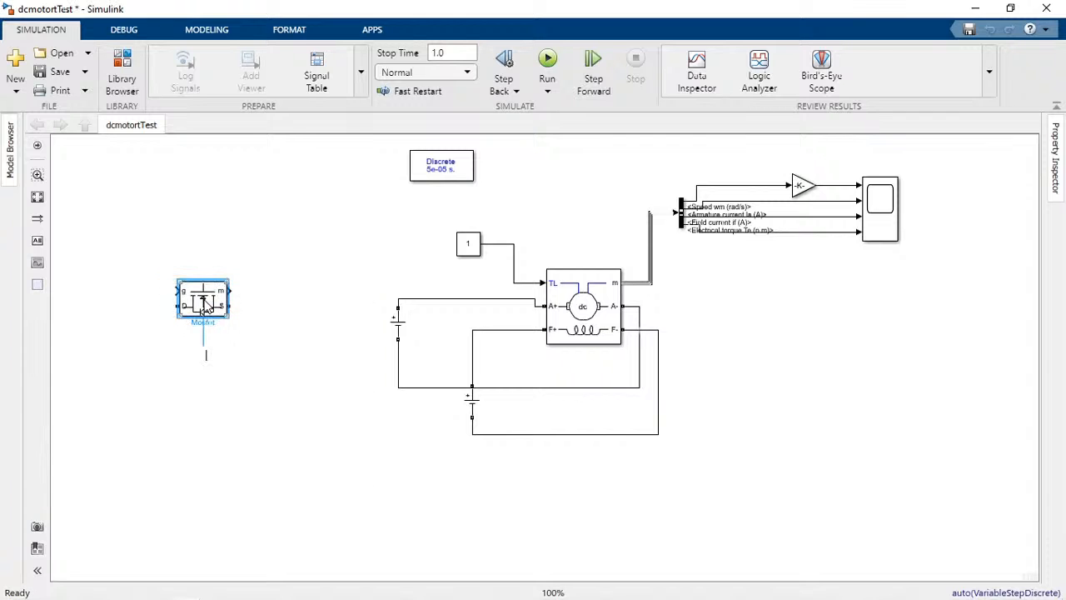
double_click(204, 307)
scroll(331, 374, "down", 3)
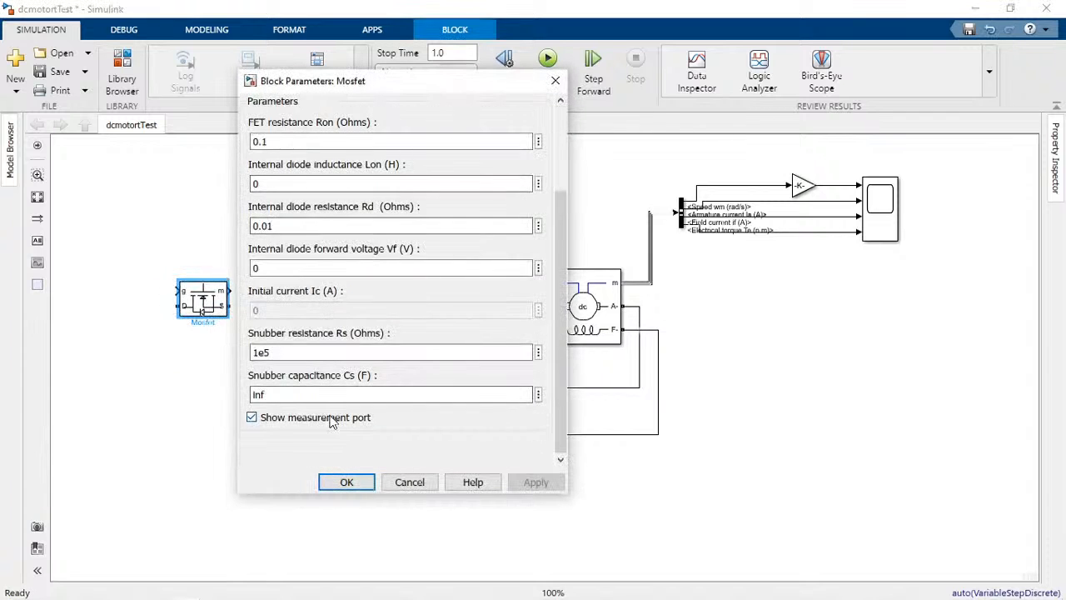
left_click(332, 419)
left_click(536, 483)
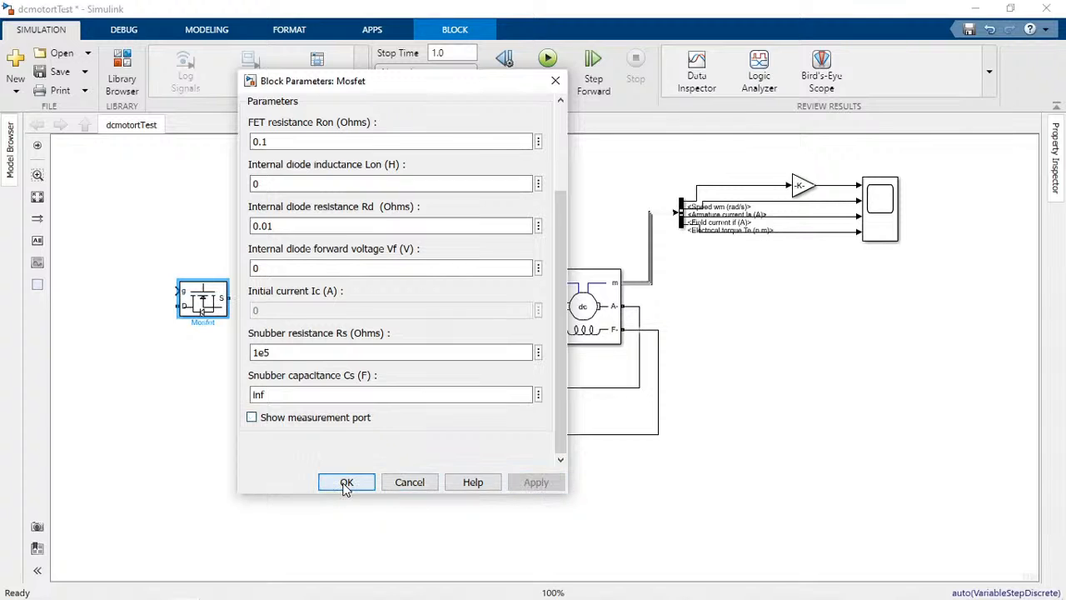
left_click(346, 481)
- Rotate the Mosfet to a vertical orientation and place a copy of it beside the original
left_click_drag(221, 306, 314, 284)
key("ctrl+r")
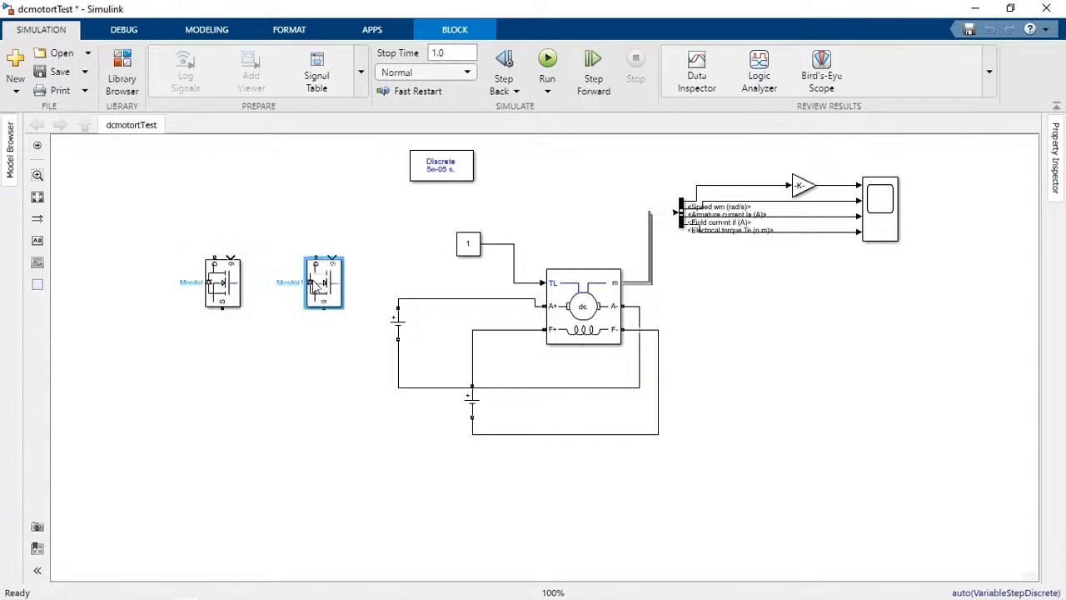
- Place a copy of the two Mosfets directly below the original pair
left_click_drag(159, 242, 347, 314)
left_click_drag(322, 281, 323, 397)
left_click(262, 345)
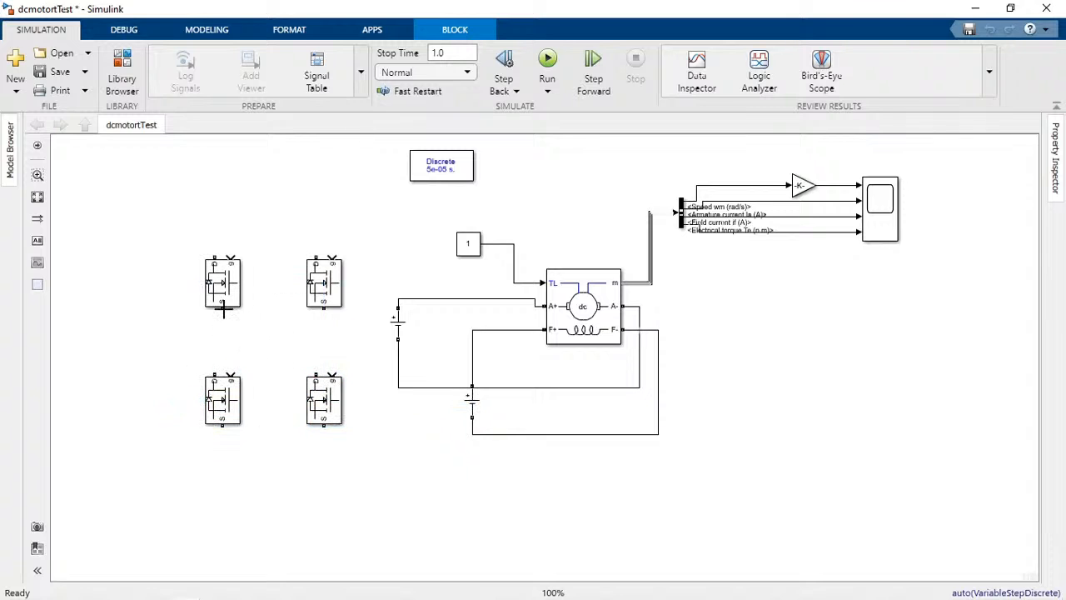
- Wire the four Mosfets into a bridge with straight legs, joining upper sources to lower drains, upper drains together and lower sources together
left_click_drag(223, 308, 213, 378)
left_click_drag(324, 309, 334, 410)
left_click(334, 406)
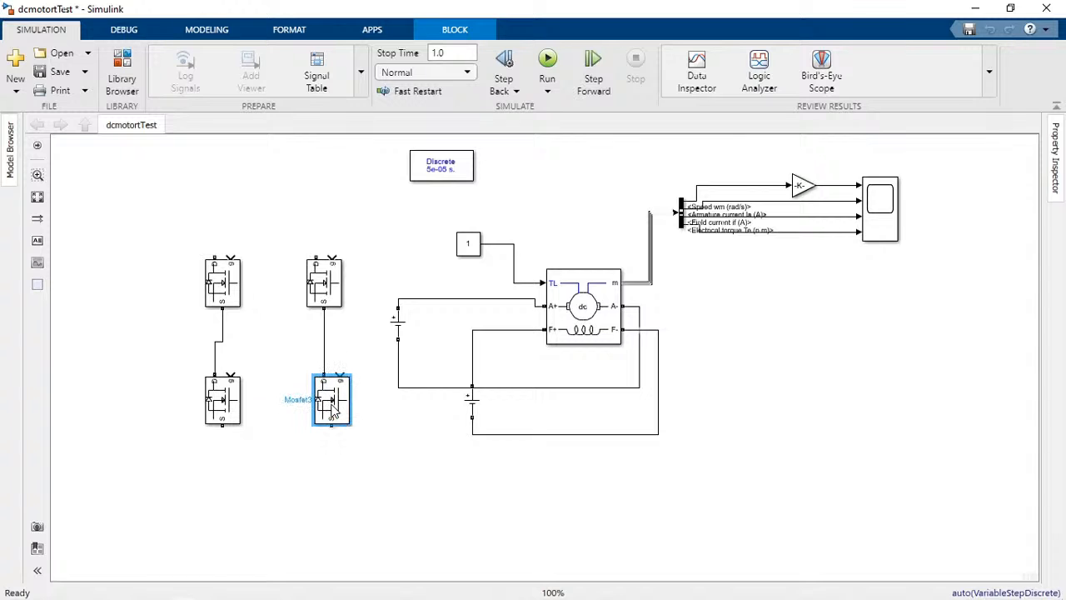
left_click(230, 400)
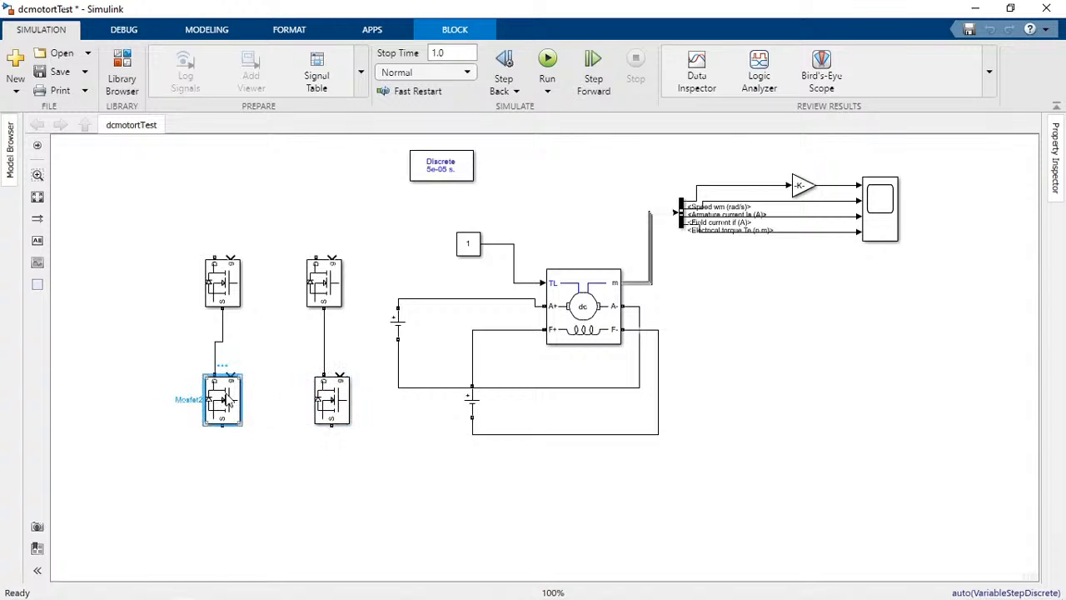
left_click_drag(230, 401, 230, 401)
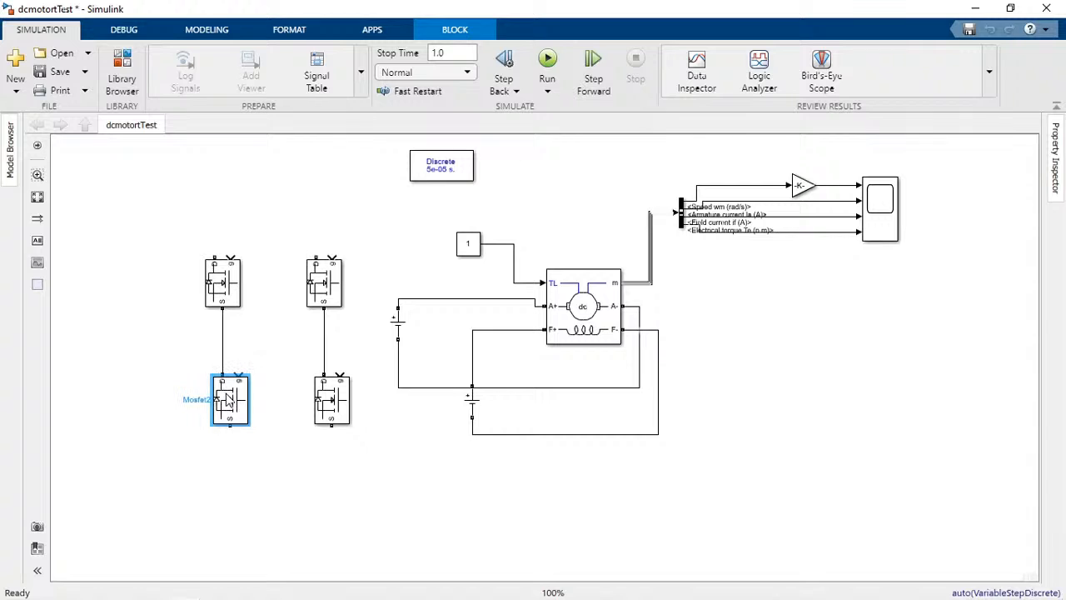
left_click(300, 477)
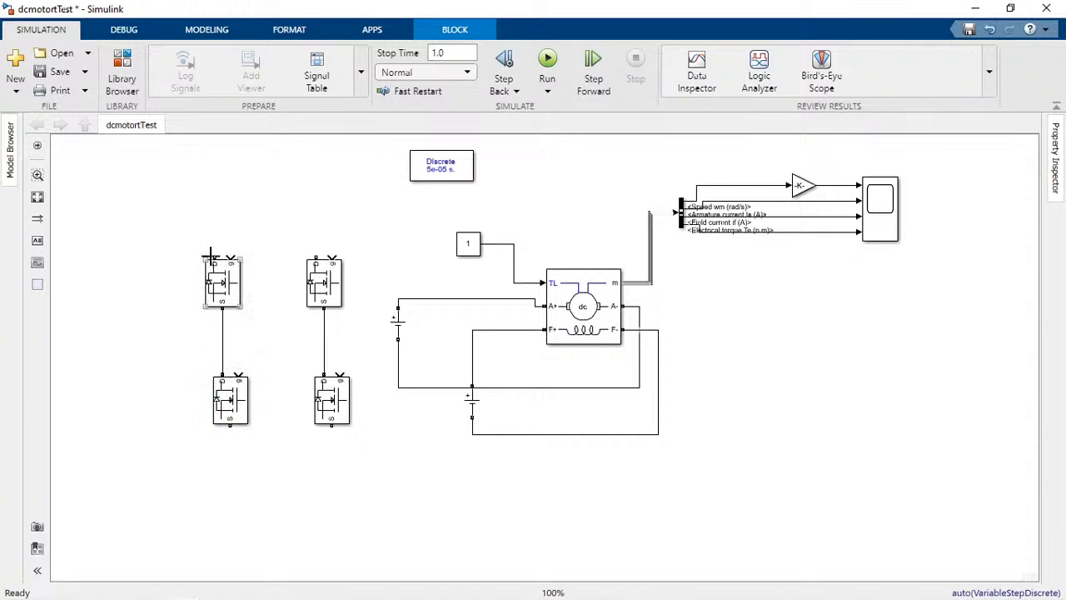
left_click_drag(212, 256, 316, 256)
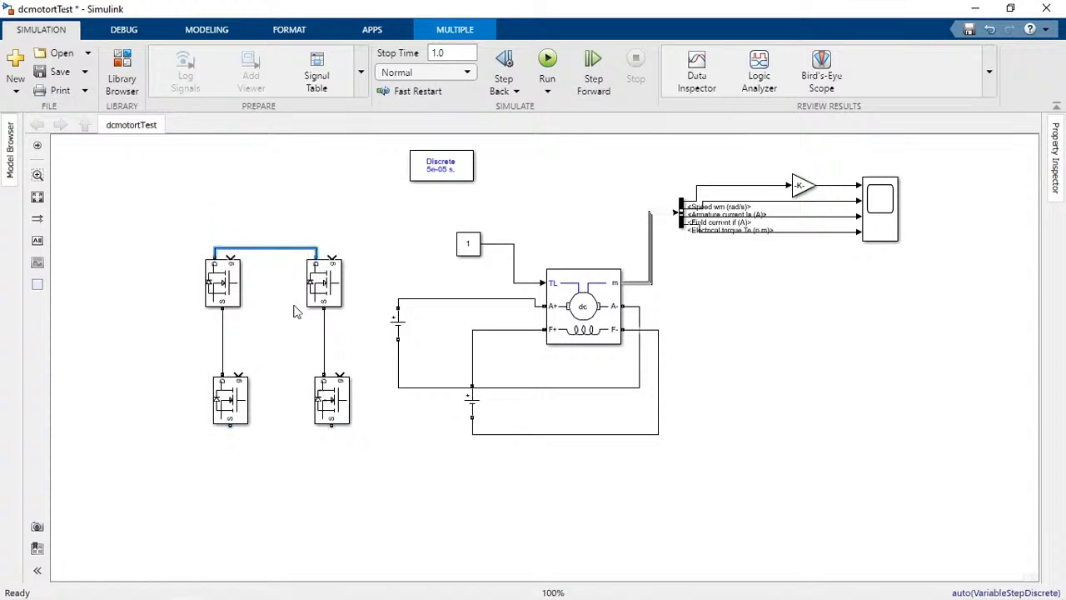
left_click_drag(330, 428, 228, 431)
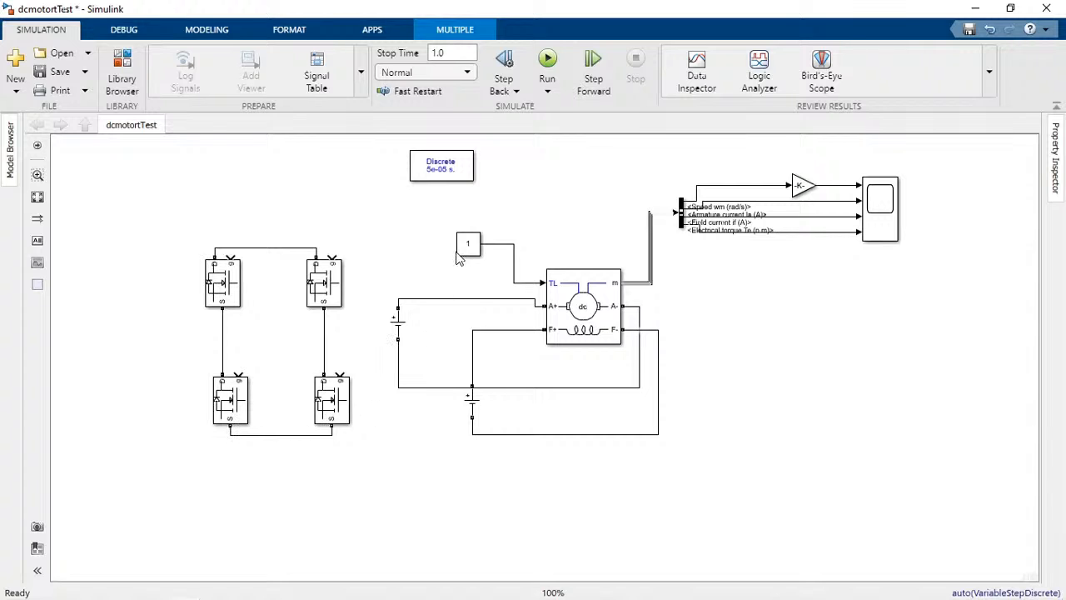
- Disconnect the armature source from the DC machine and wire it across the Mosfet bridge's upper and lower rails
left_click_drag(430, 275, 431, 442)
key("Delete")
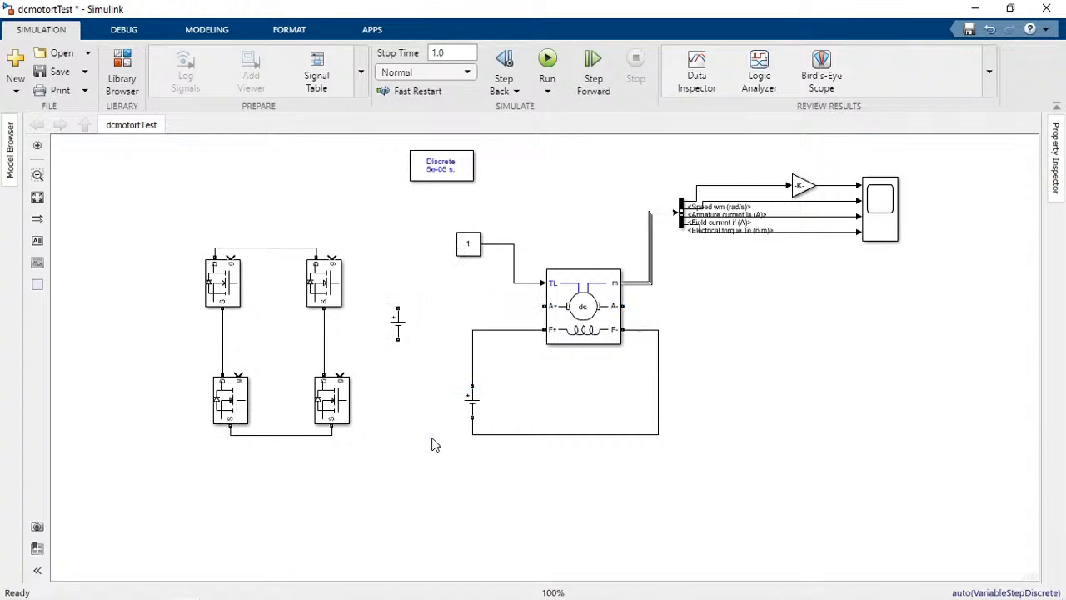
mouse_move(397, 328)
left_mouse_down()
mouse_move(144, 335)
mouse_move(221, 244)
left_mouse_up()
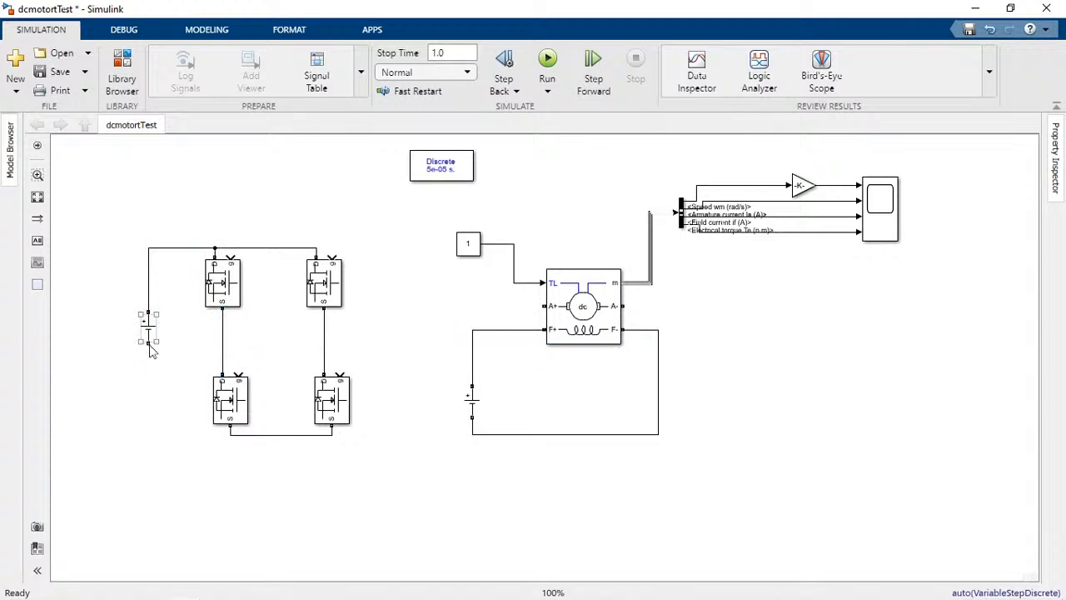
left_click_drag(148, 342, 232, 434)
- Add a Repeating Sequence block from Simulink Sources below the Mosfet bridge
double_click(233, 519)
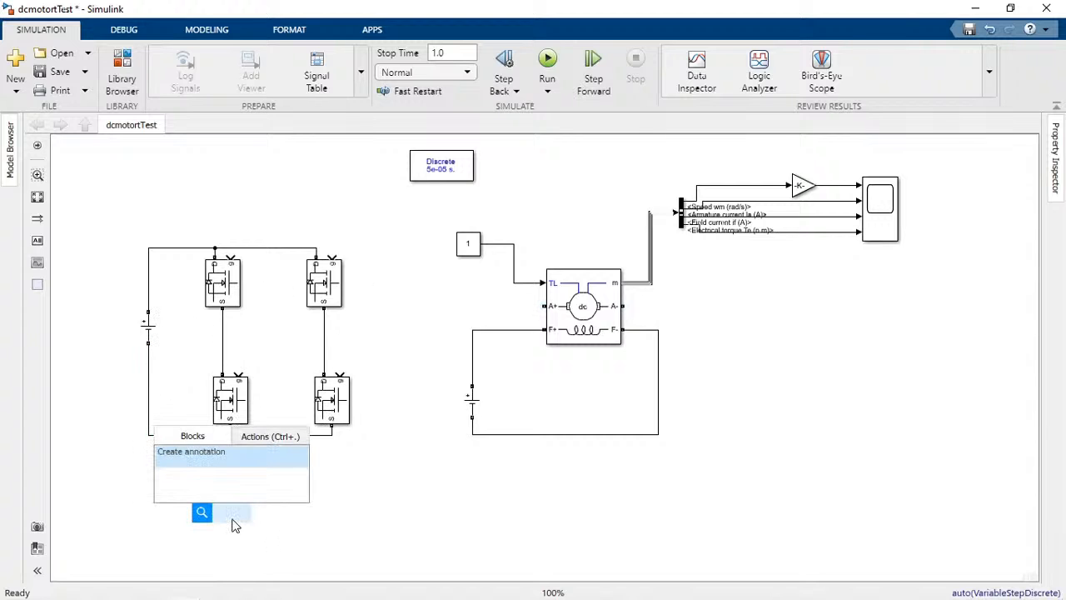
type("repe")
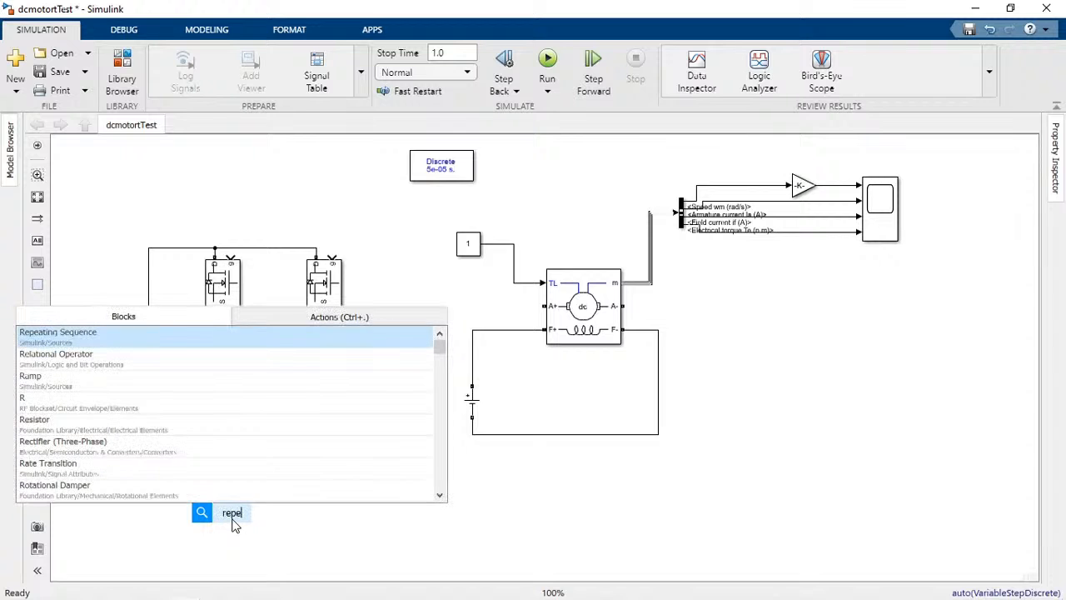
key("Return")
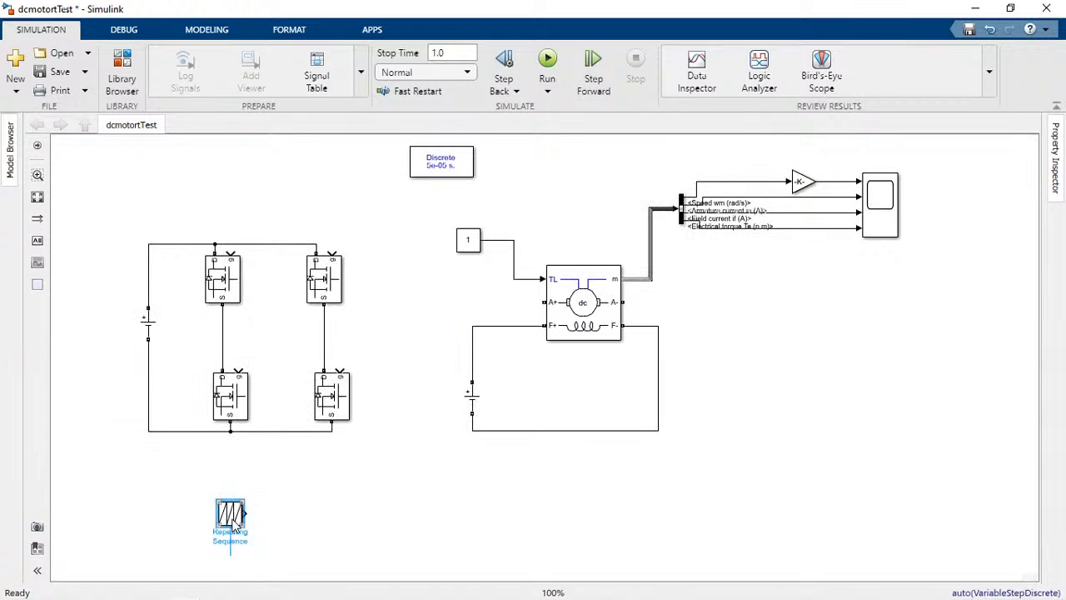
- Set the Repeating Sequence's time values to [0 0.5 1]/1000 and output values to [0 1 0], and save the model
double_click(231, 515)
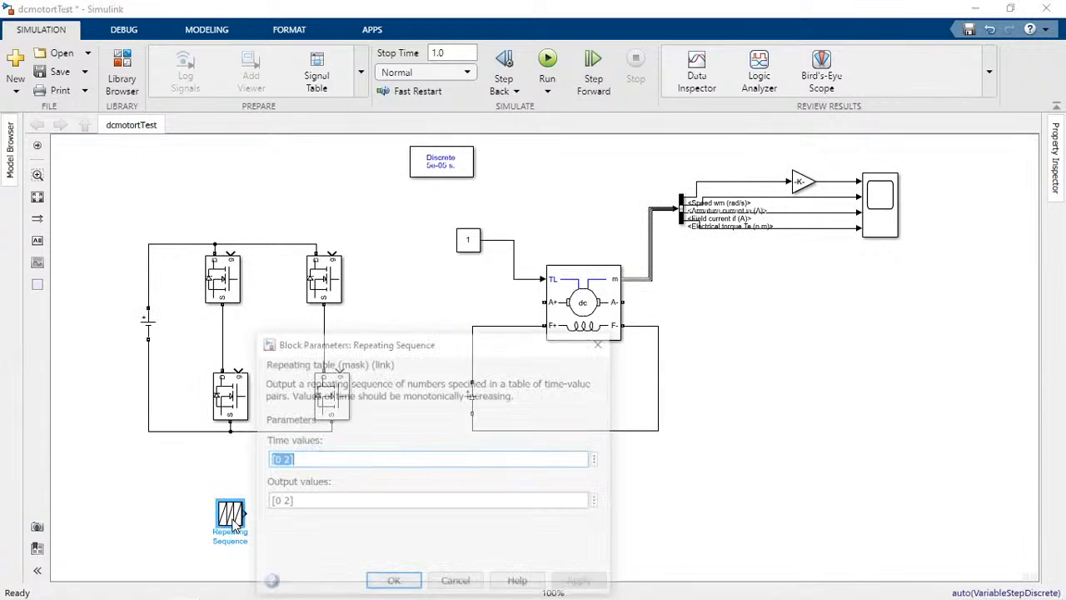
left_click(284, 466)
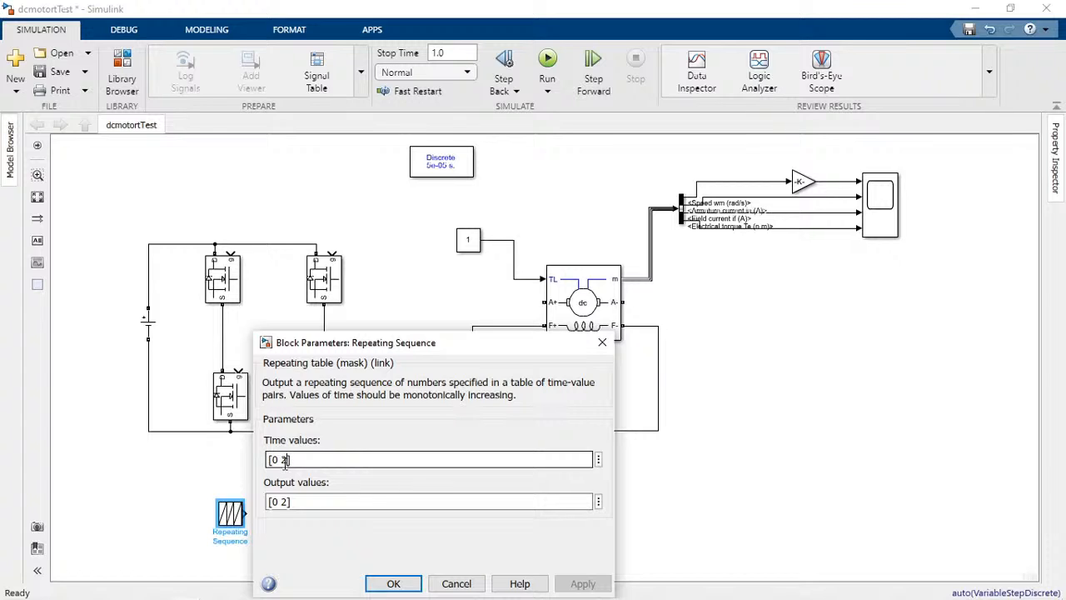
type("0.5")
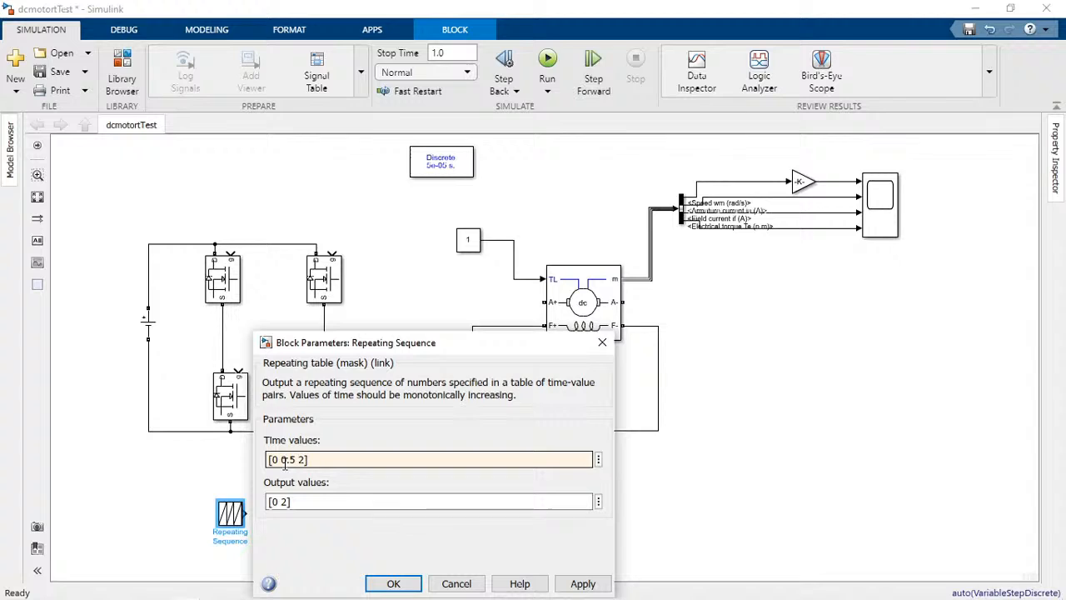
key("BackSpace")
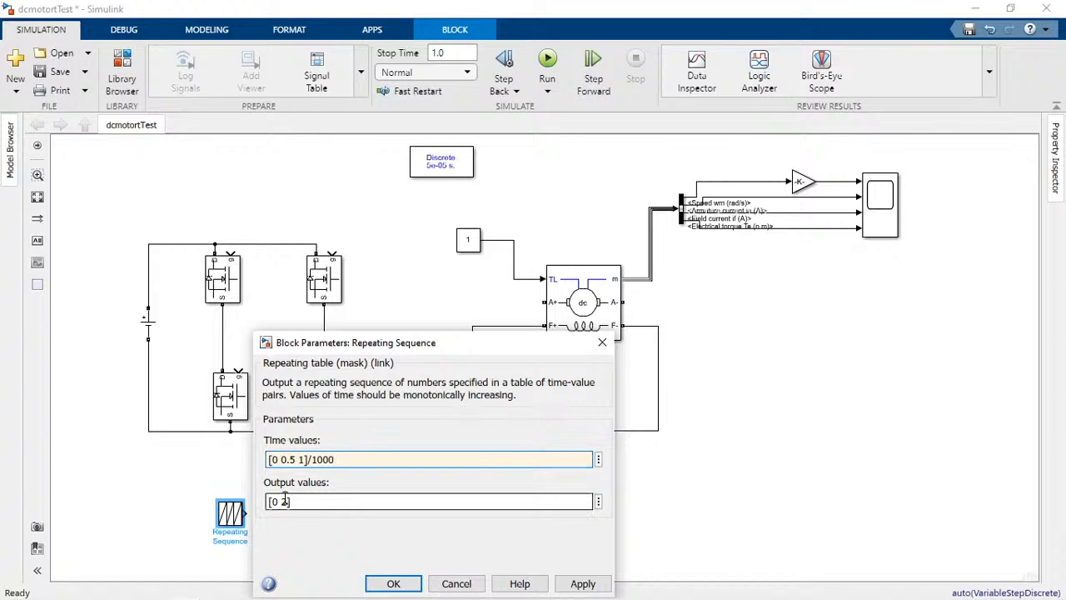
triple_click(284, 500)
left_click(284, 500)
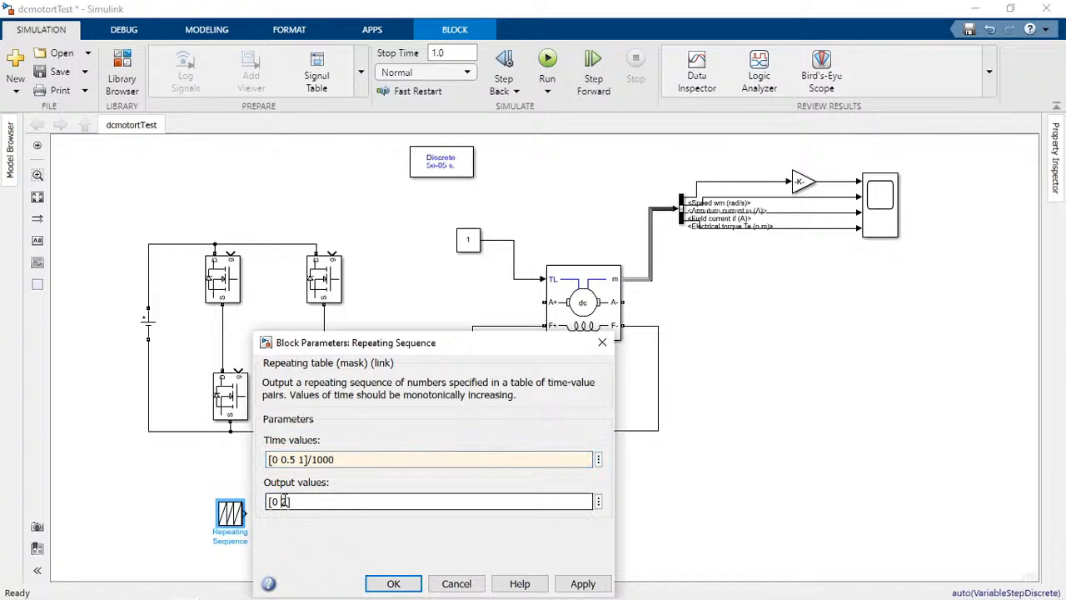
key("BackSpace")
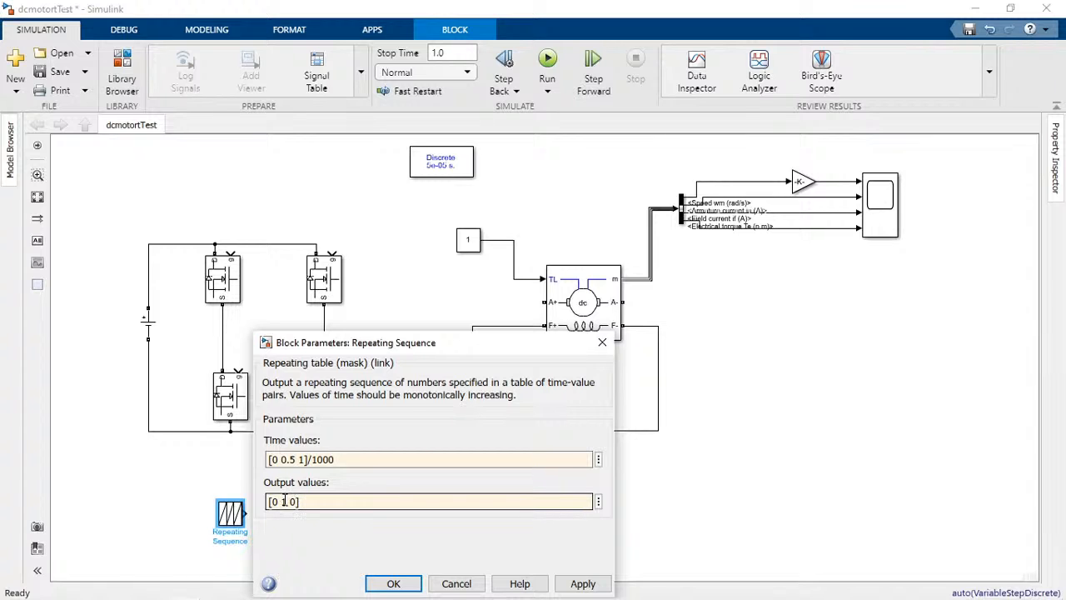
left_click(584, 584)
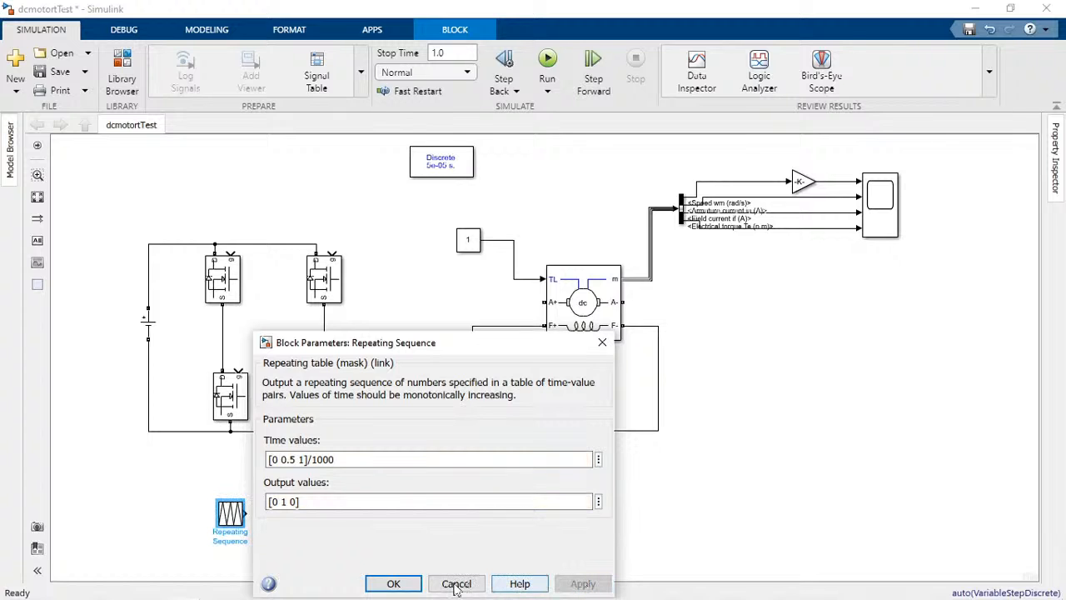
left_click(394, 583)
left_click(480, 485)
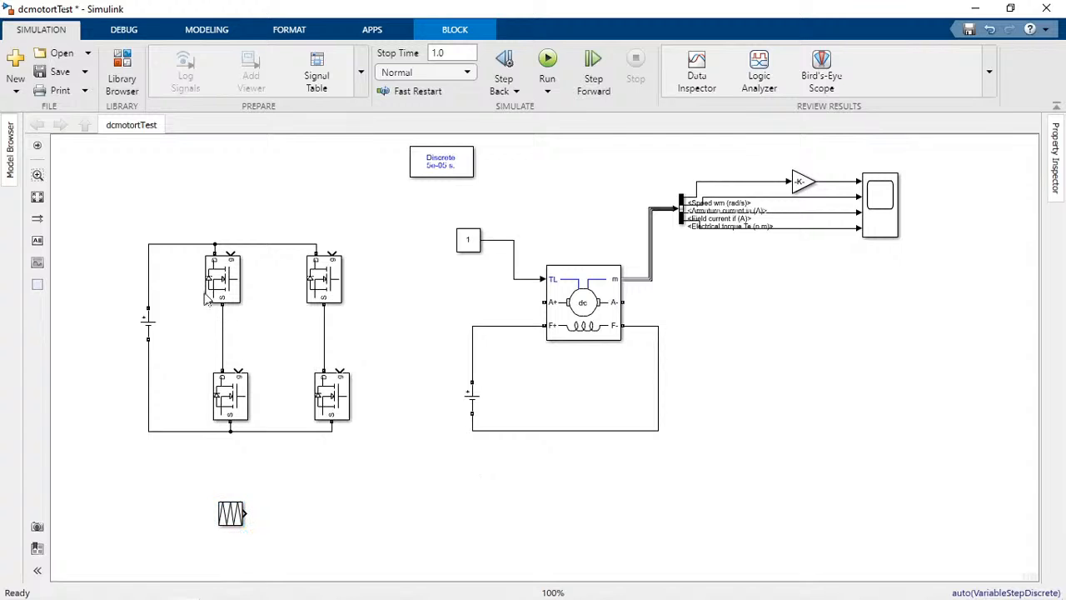
left_click(60, 71)
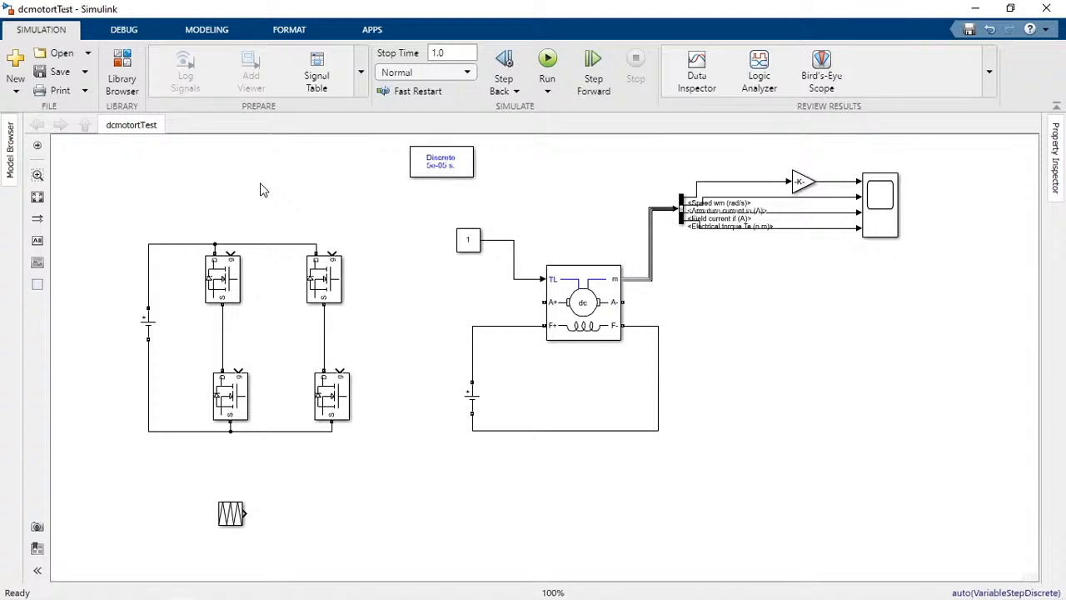
left_click(63, 75)
- Move the Mosfet bridge with its source farther from the DC machine and place the Repeating Sequence just below the bridge
left_click_drag(104, 188, 345, 446)
left_click_drag(330, 392, 288, 309)
left_click(308, 496)
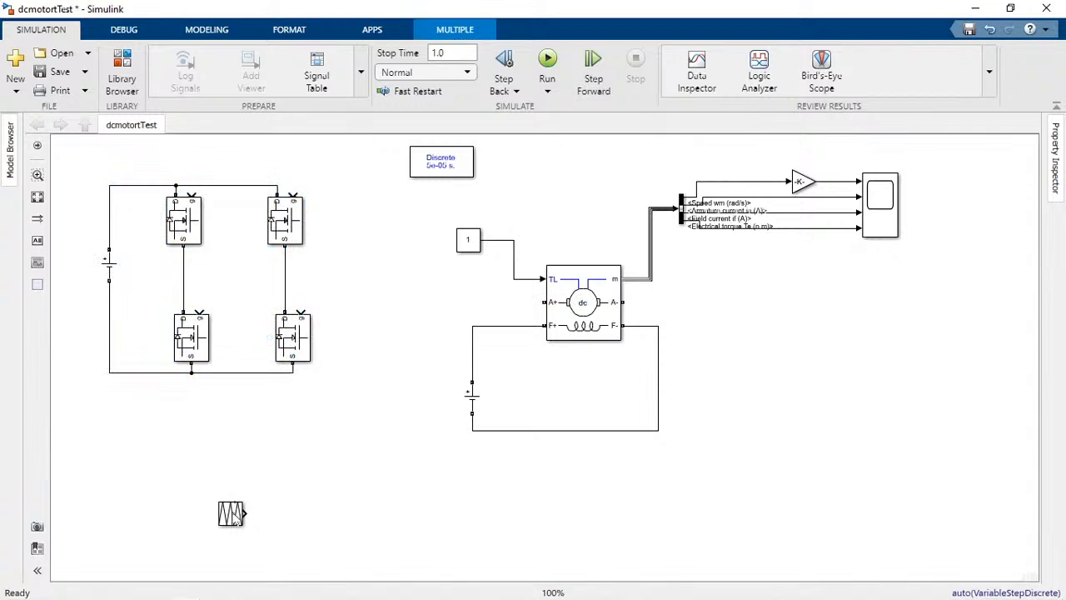
left_click_drag(233, 514, 201, 443)
- Add a Relational Operator block from Logic and Bit Operations beside and slightly below the Repeating Sequence
double_click(237, 491)
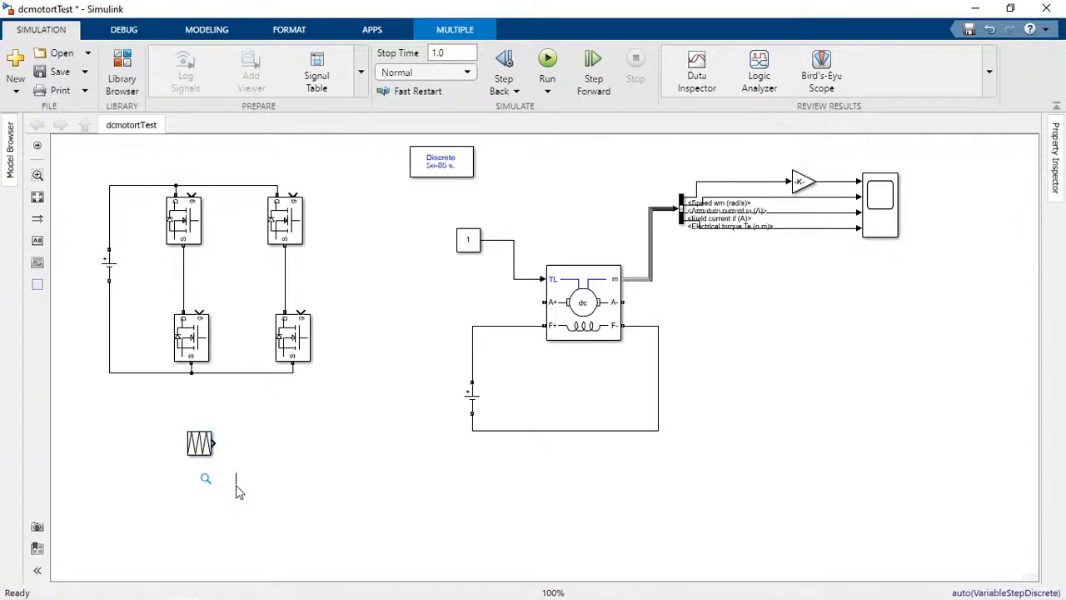
double_click(237, 491)
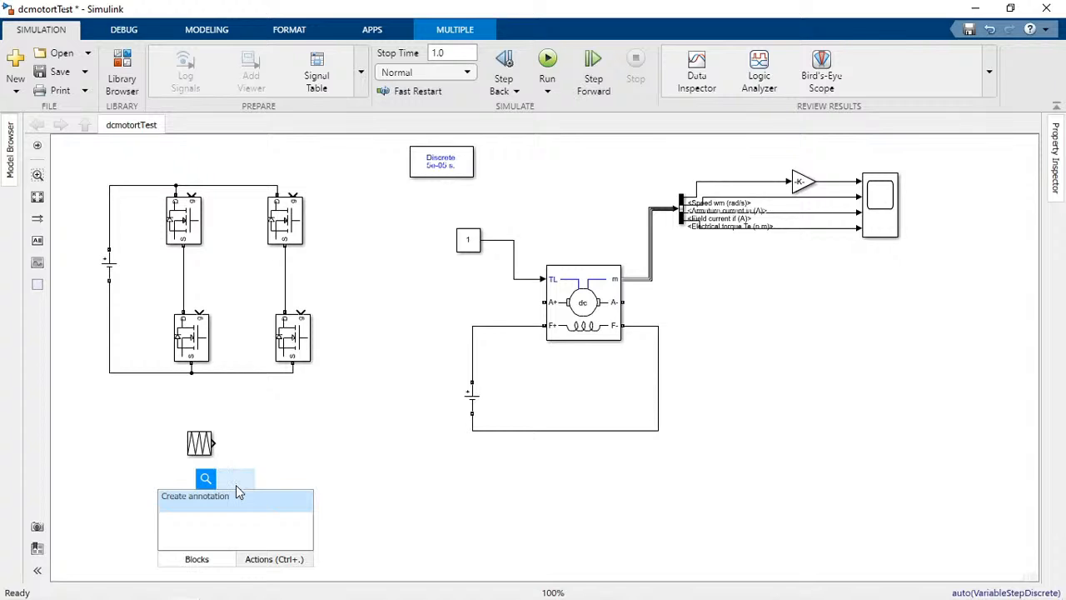
type("r")
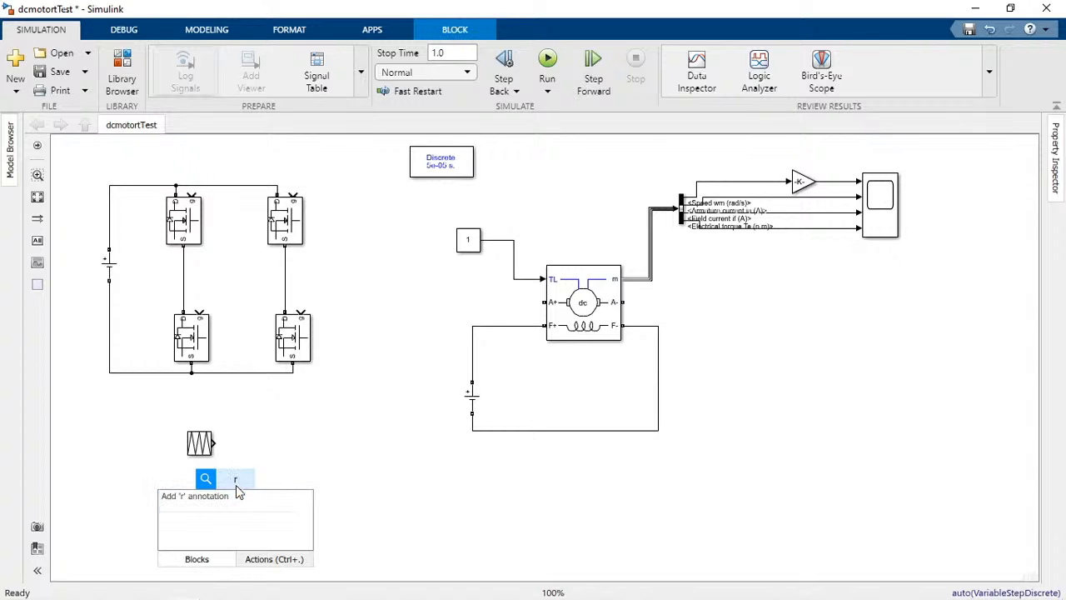
type("elationa")
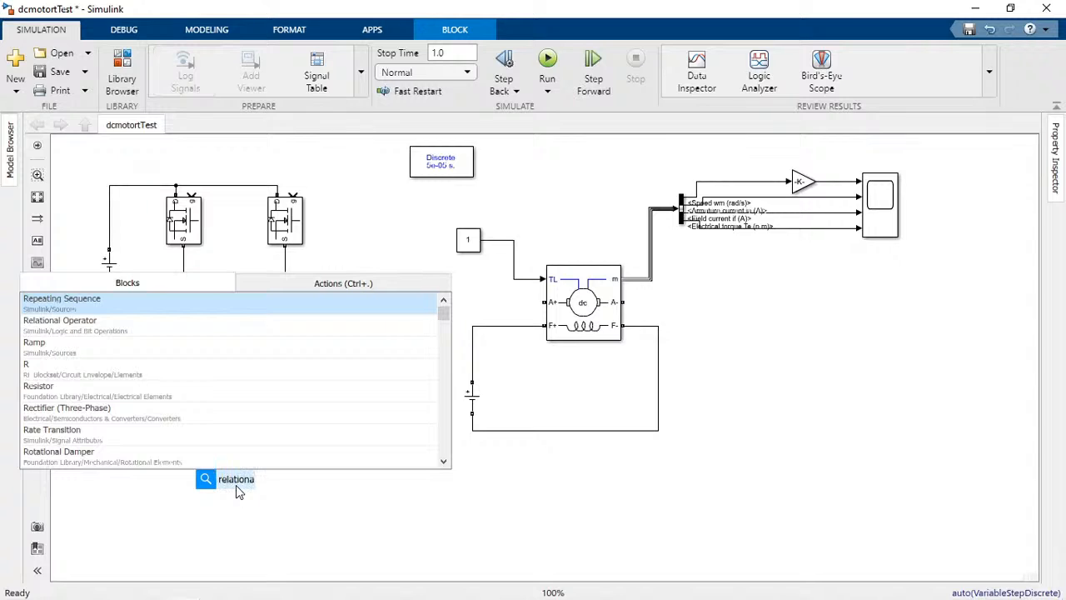
type("l")
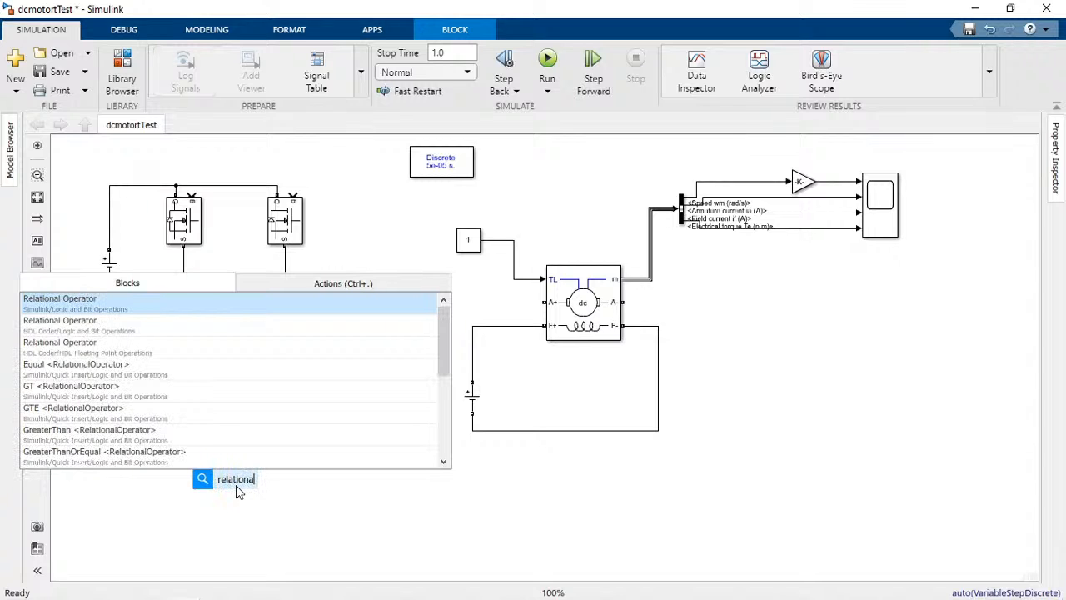
key("Return")
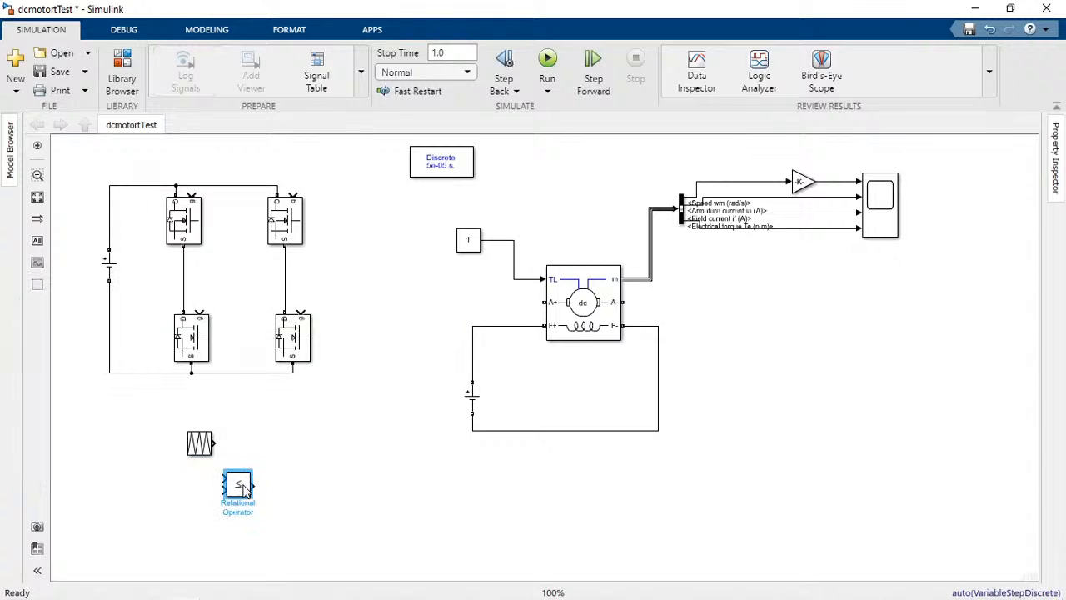
- Add a Constant block below the Repeating Sequence, next to the Relational Operator's inputs
left_click(177, 503)
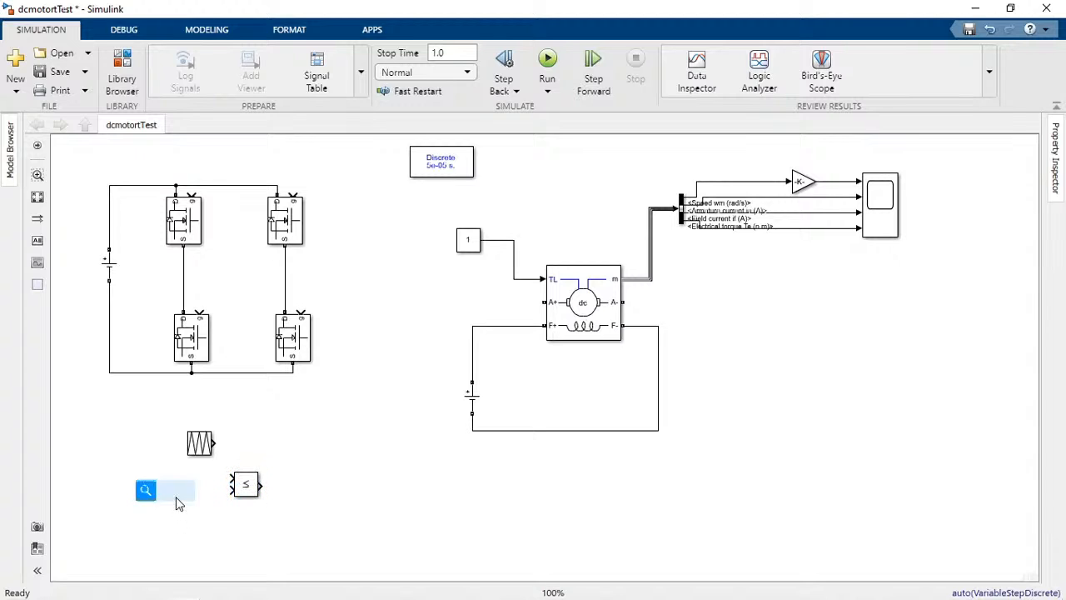
type("v")
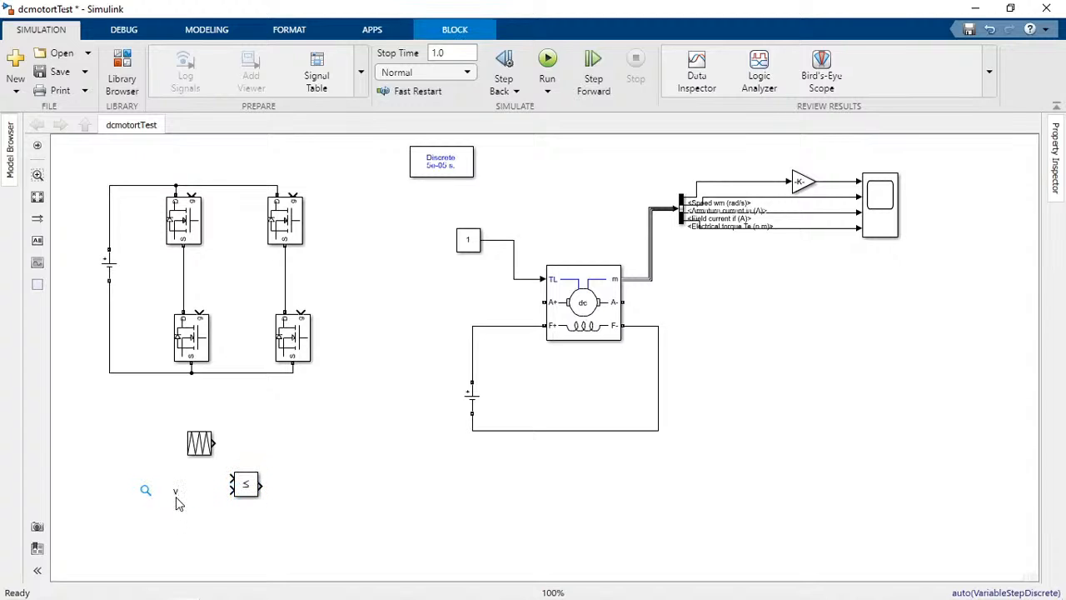
key("BackSpace")
type("con")
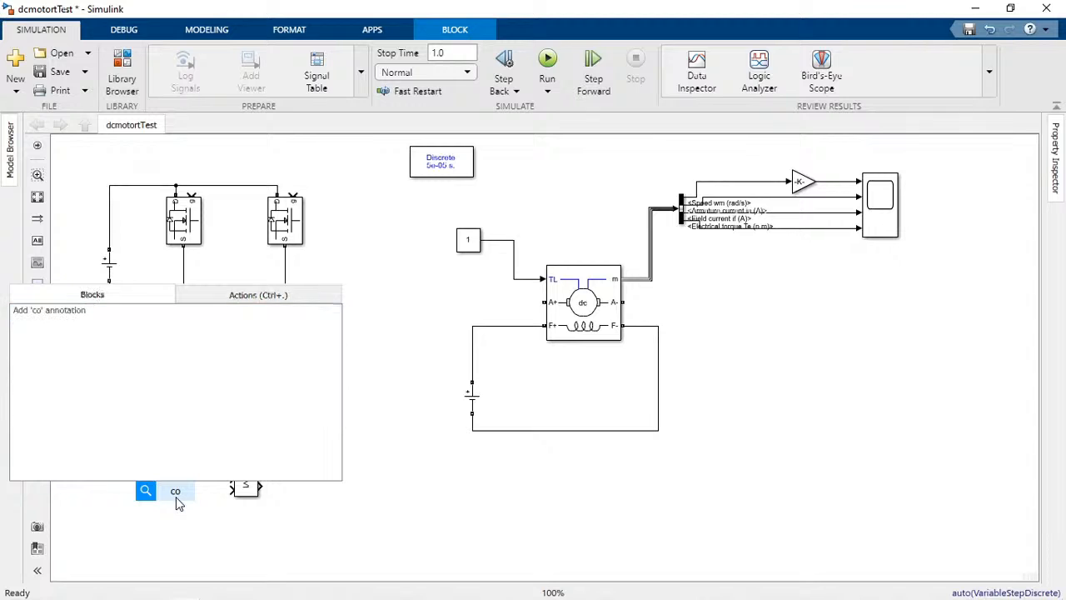
key("Return")
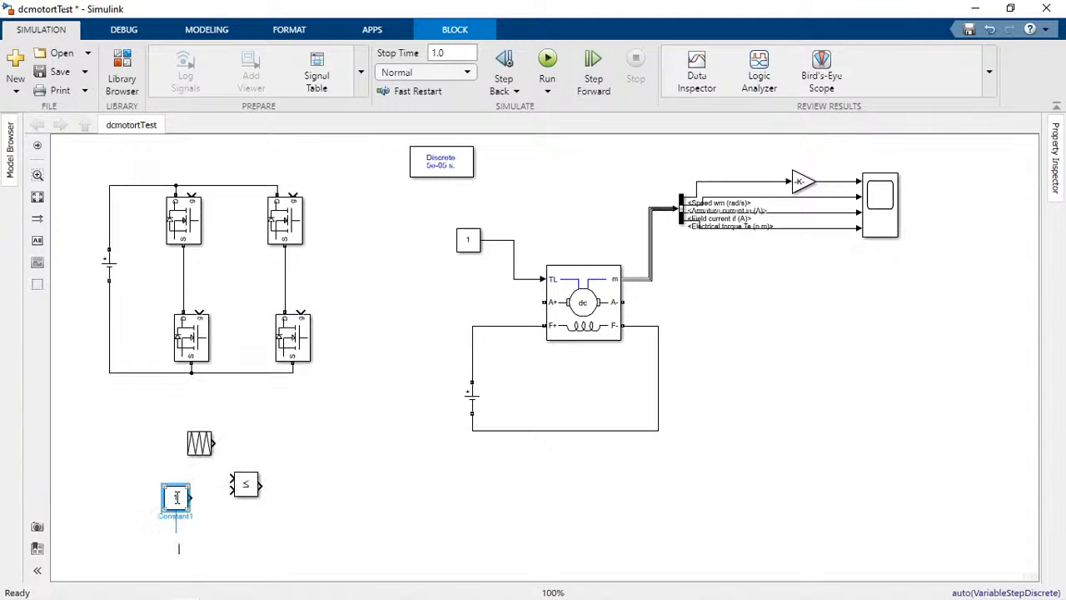
left_click(292, 448)
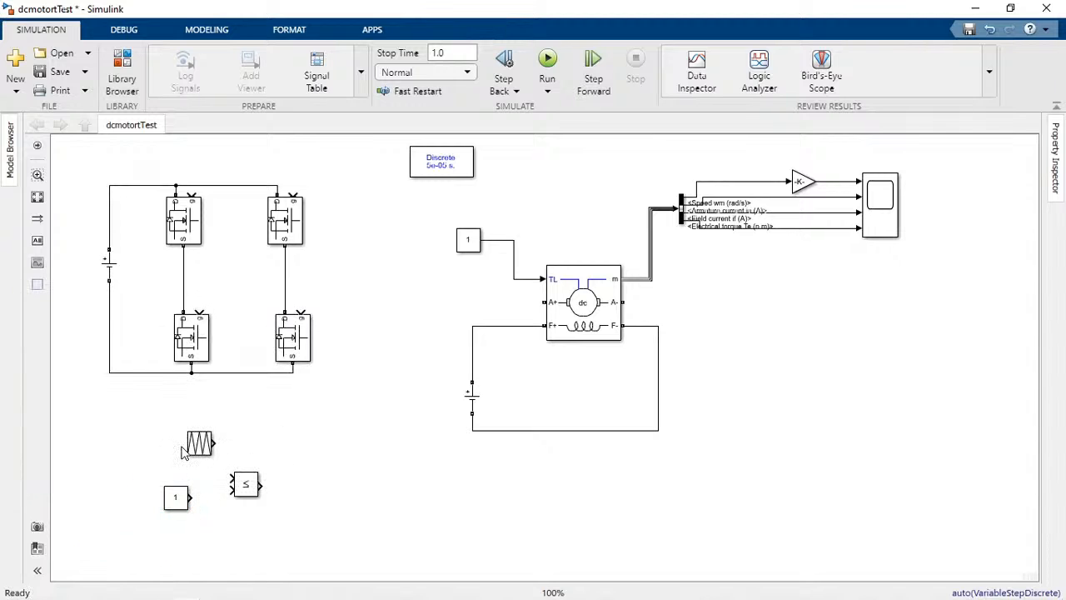
- Set the value of the Constant beside the Relational Operator to 0.5
left_click(198, 453)
double_click(175, 498)
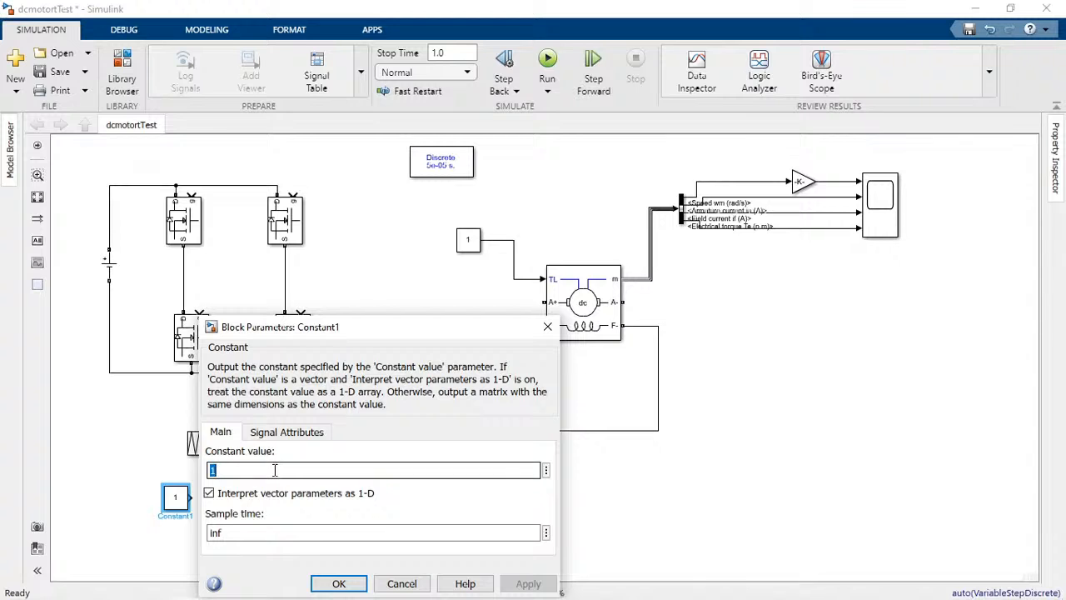
type("0.5")
key("Return")
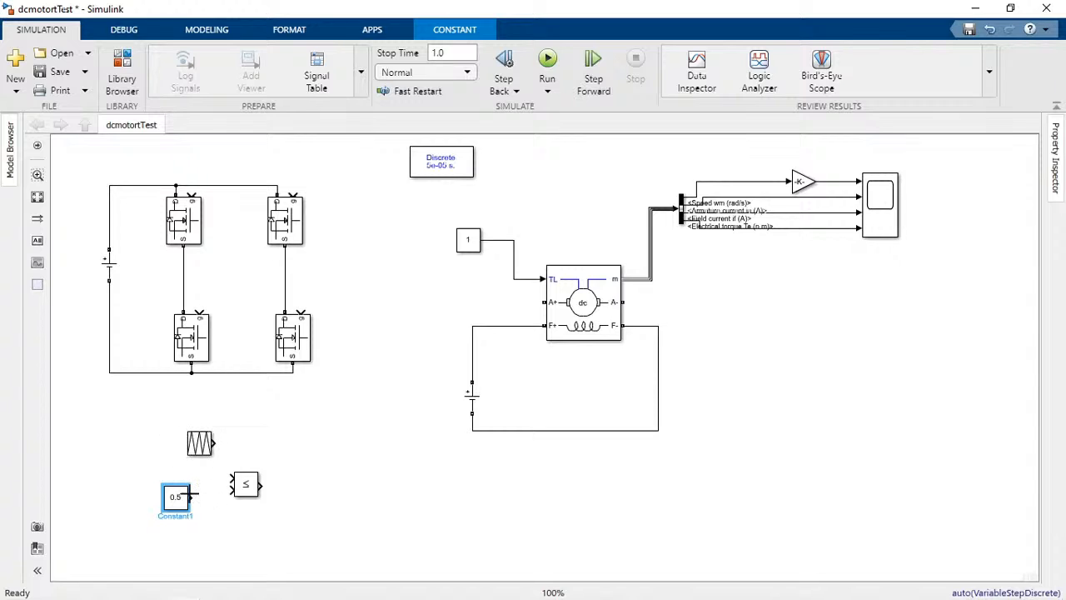
- Connect the 0.5 Constant and the Repeating Sequence to the two inputs of the Relational Operator
left_click_drag(190, 497, 237, 490)
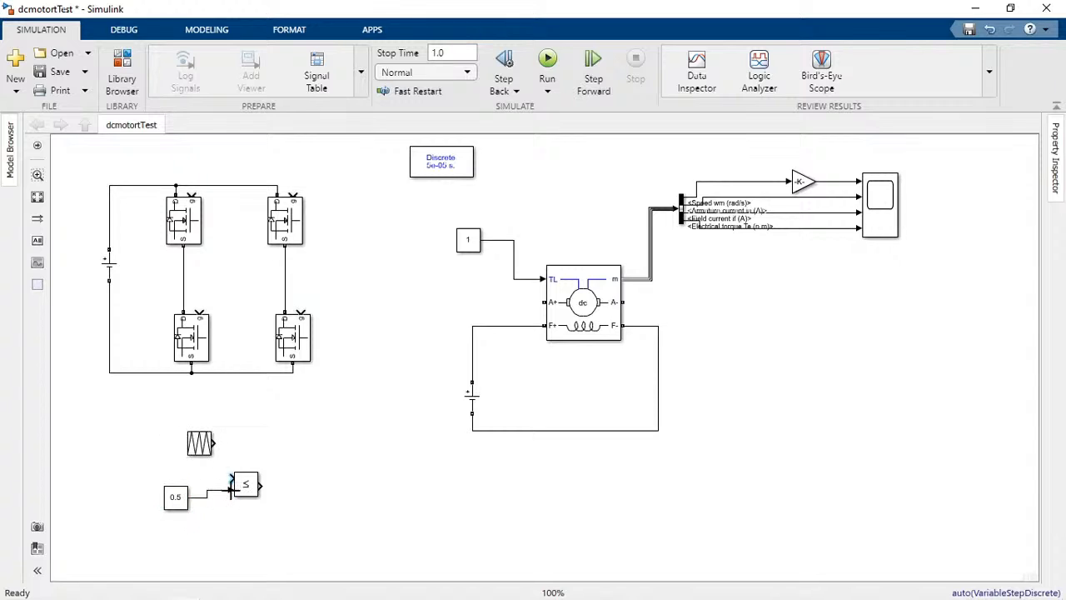
left_click_drag(216, 443, 245, 480)
left_click(182, 503)
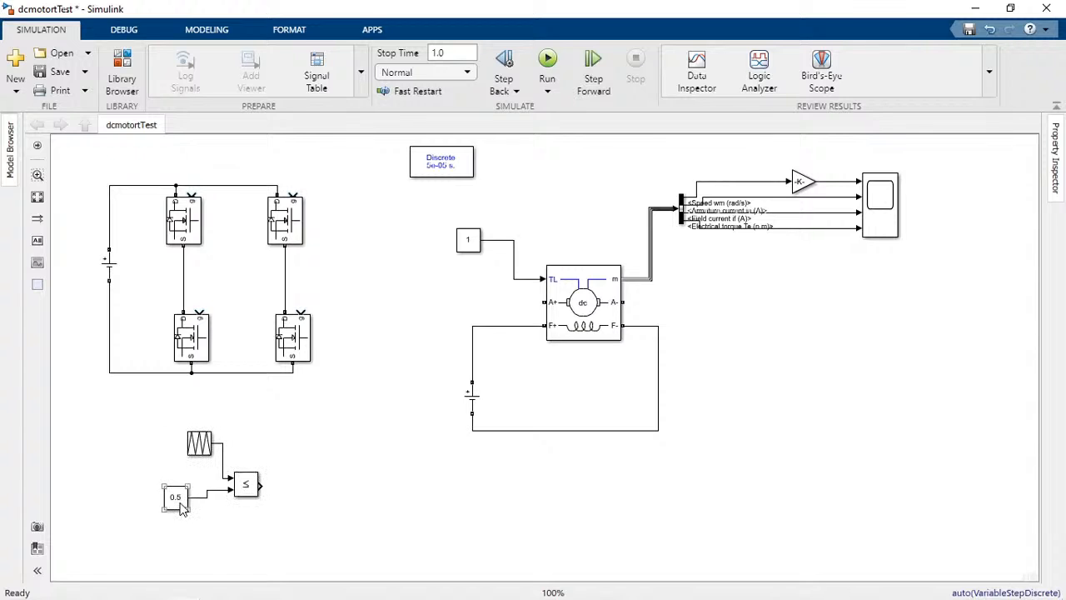
- Select <= as the operator of the Relational Operator block and accept its parameters
double_click(246, 484)
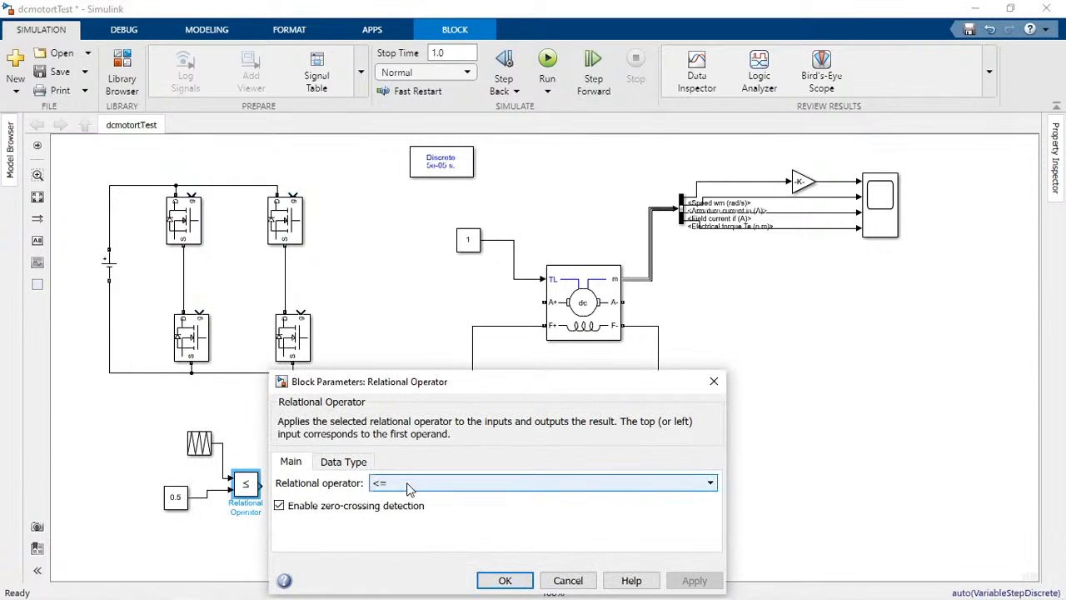
left_click(407, 485)
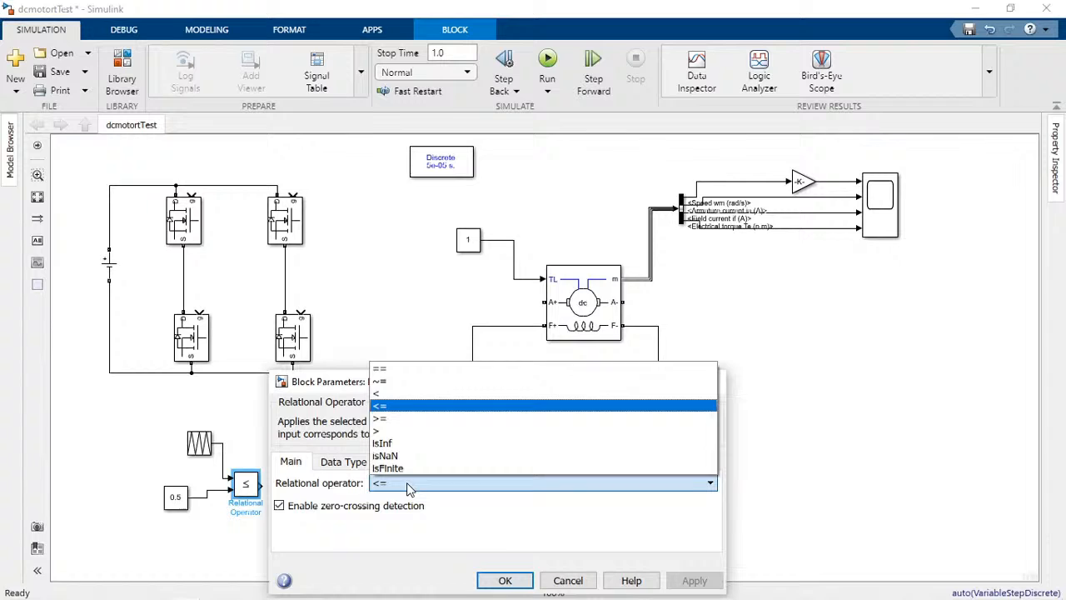
left_click(398, 407)
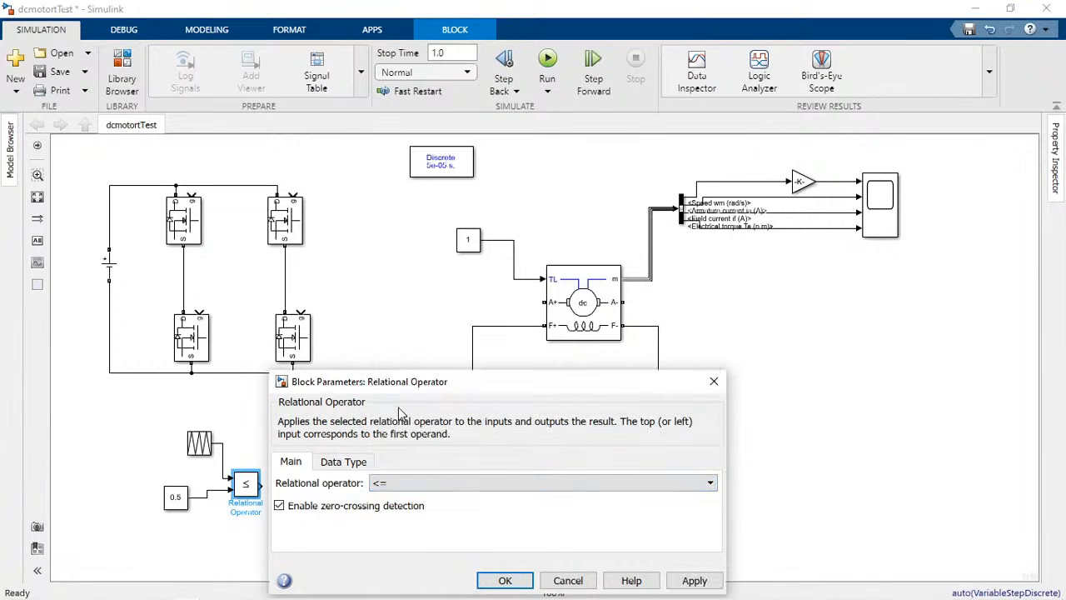
left_click(504, 579)
left_click(472, 487)
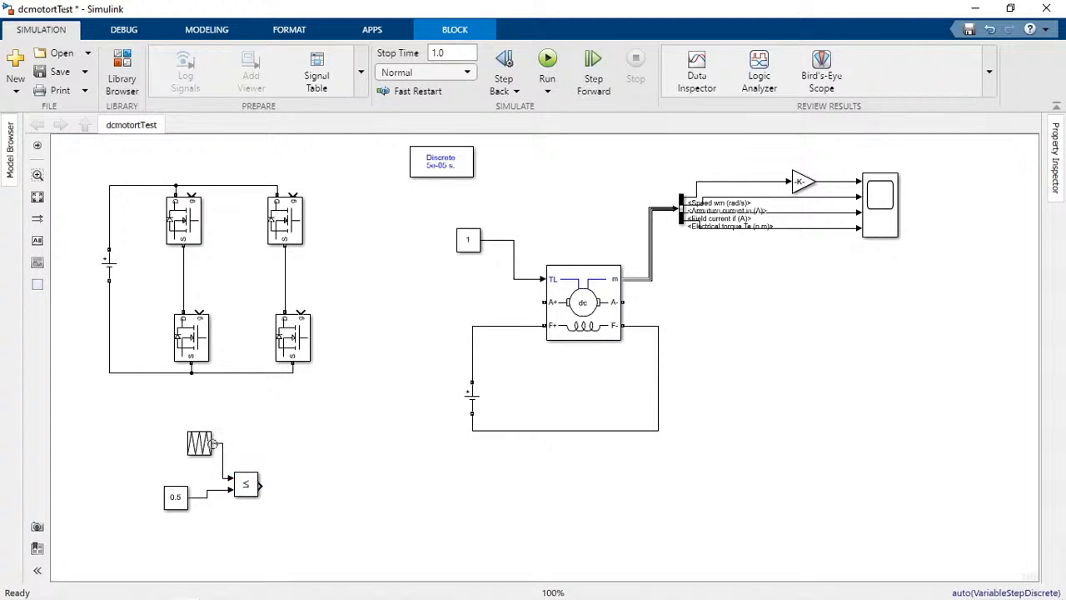
- Move the Repeating Sequence farther from the Relational Operator and save the model
left_click_drag(206, 448, 171, 448)
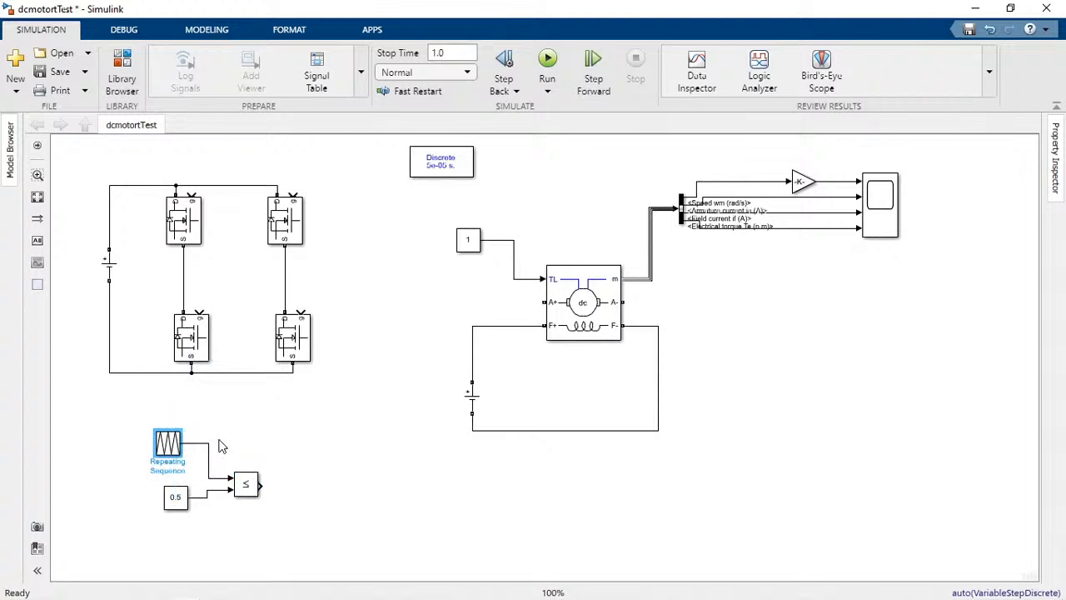
left_click(58, 81)
- Add a Logical Operator block from Logic and Bit Operations just after the Relational Operator's output
double_click(322, 492)
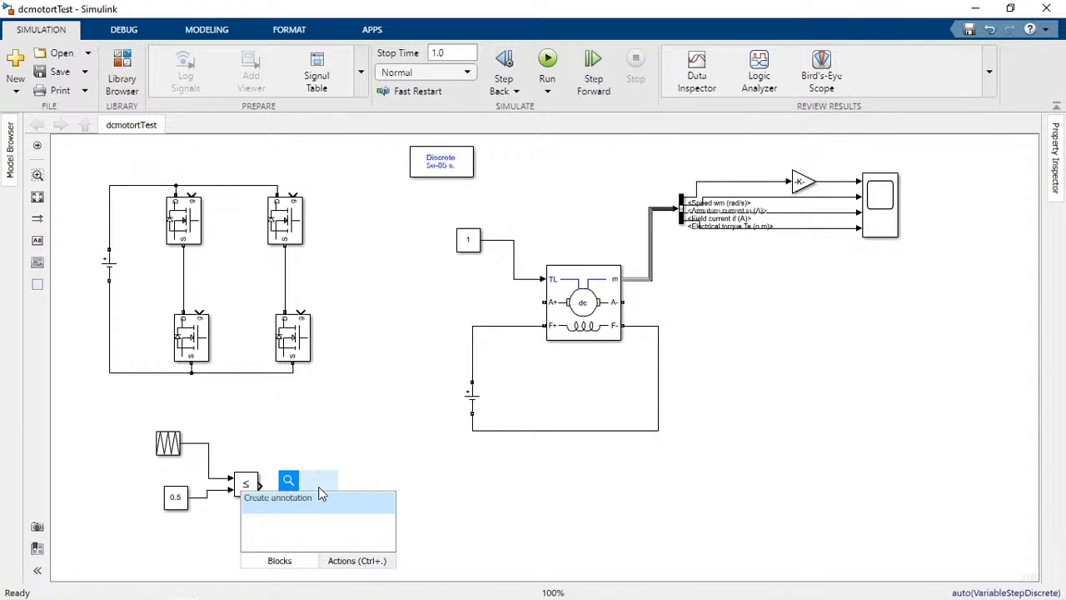
type("logi")
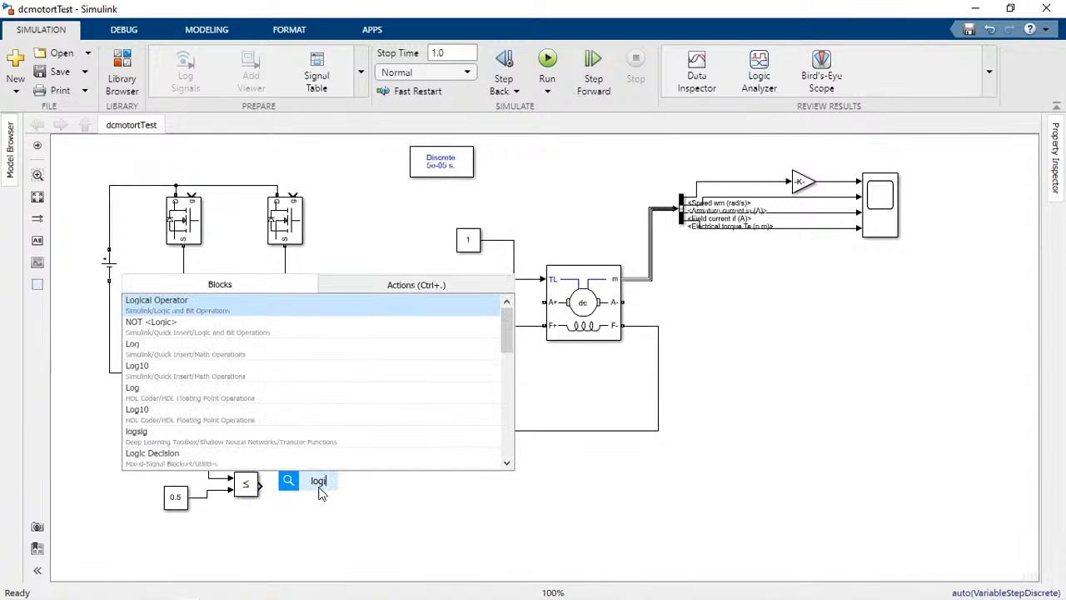
key("Return")
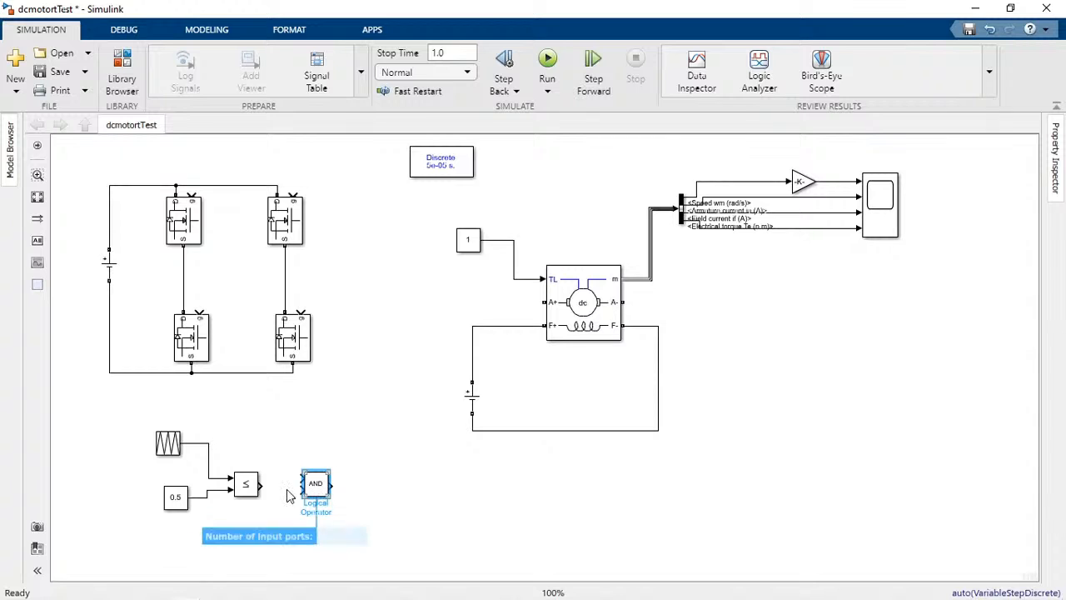
- Set the Logical Operator block's operator to NOT
double_click(316, 487)
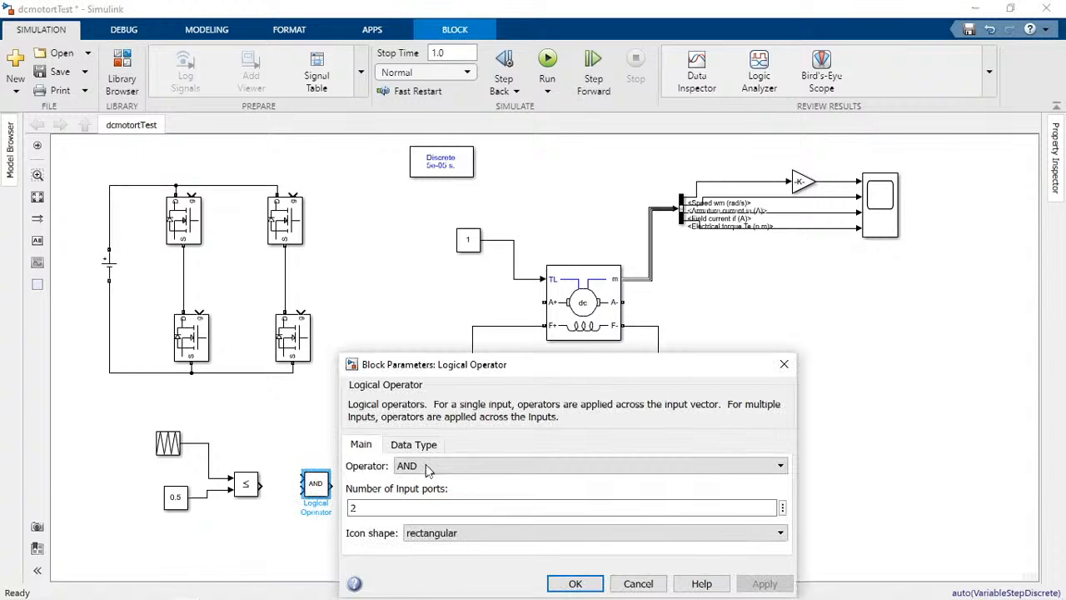
left_click(408, 467)
left_click(413, 555)
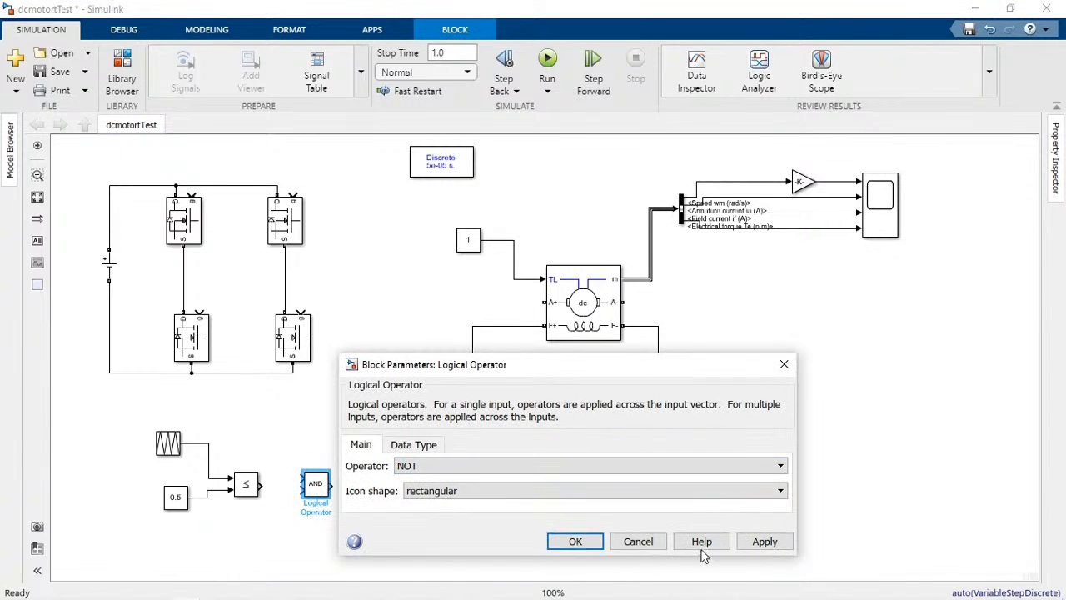
left_click(763, 541)
left_click(573, 541)
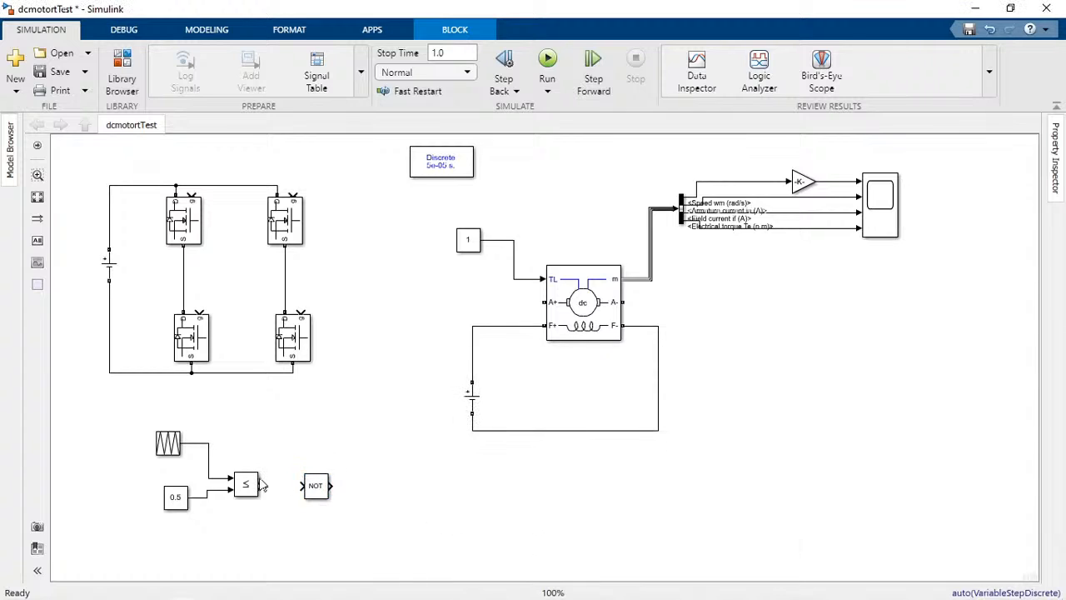
- Connect the Relational Operator output to the NOT block and branch it to the gates of the upper-left and lower-right Mosfets
left_click_drag(263, 483, 307, 486)
left_click(329, 486)
left_click(264, 488)
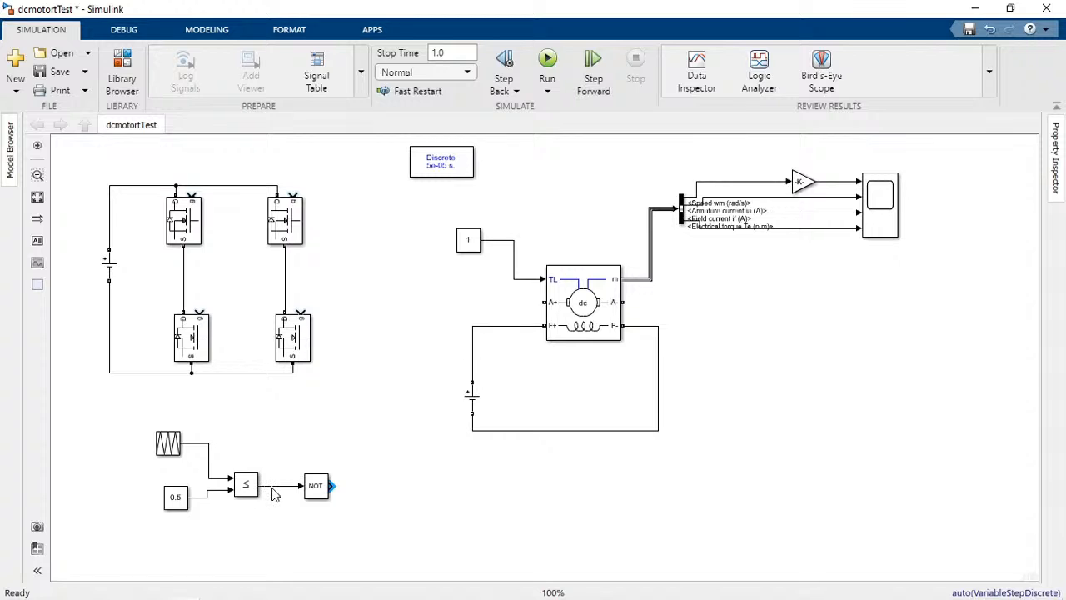
mouse_move(272, 489)
left_mouse_down()
mouse_move(225, 261)
mouse_move(192, 196)
left_mouse_up()
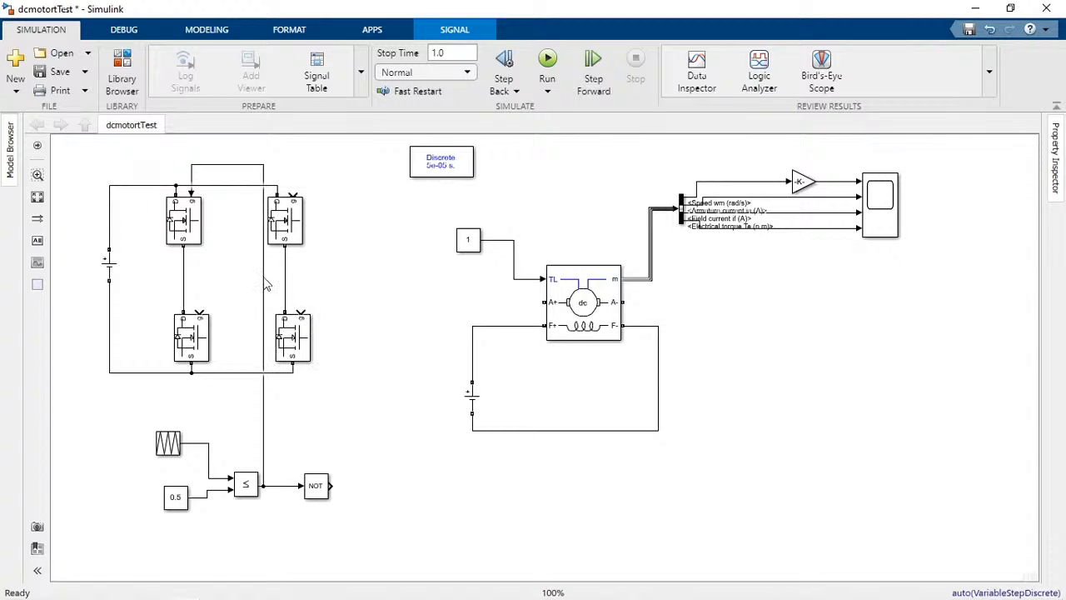
left_click_drag(263, 276, 300, 310)
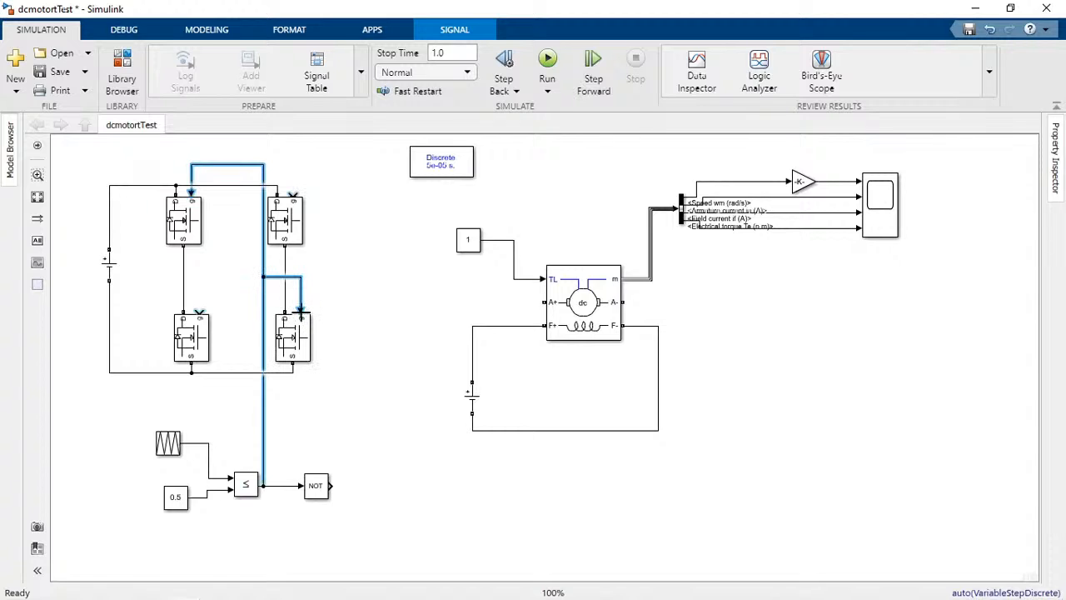
- Connect the NOT block's output to the gate of the upper-right Mosfet
left_click(180, 222)
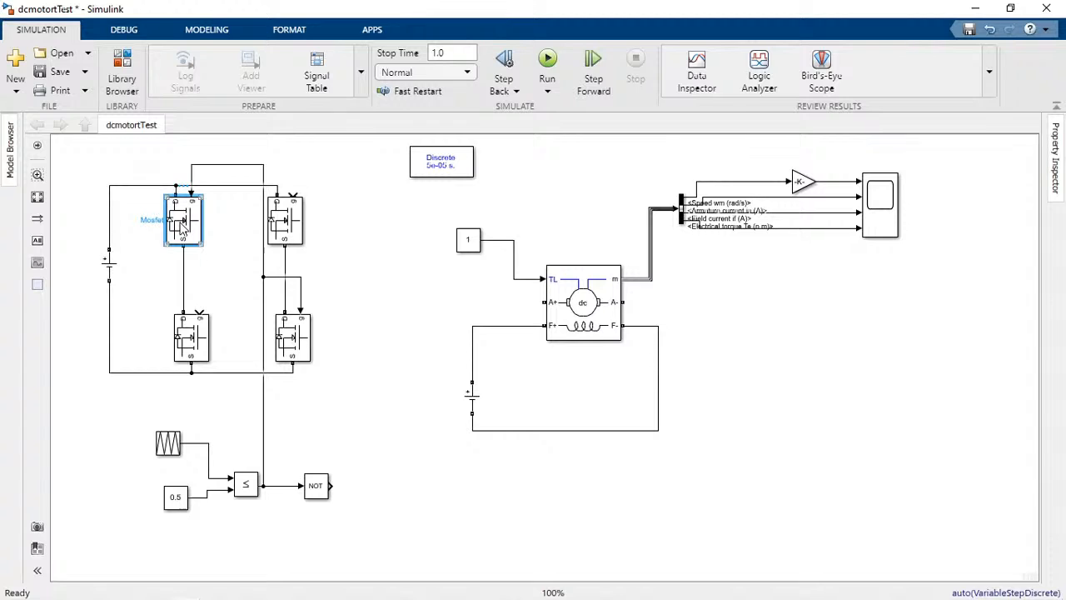
left_click(188, 358)
left_click(293, 215)
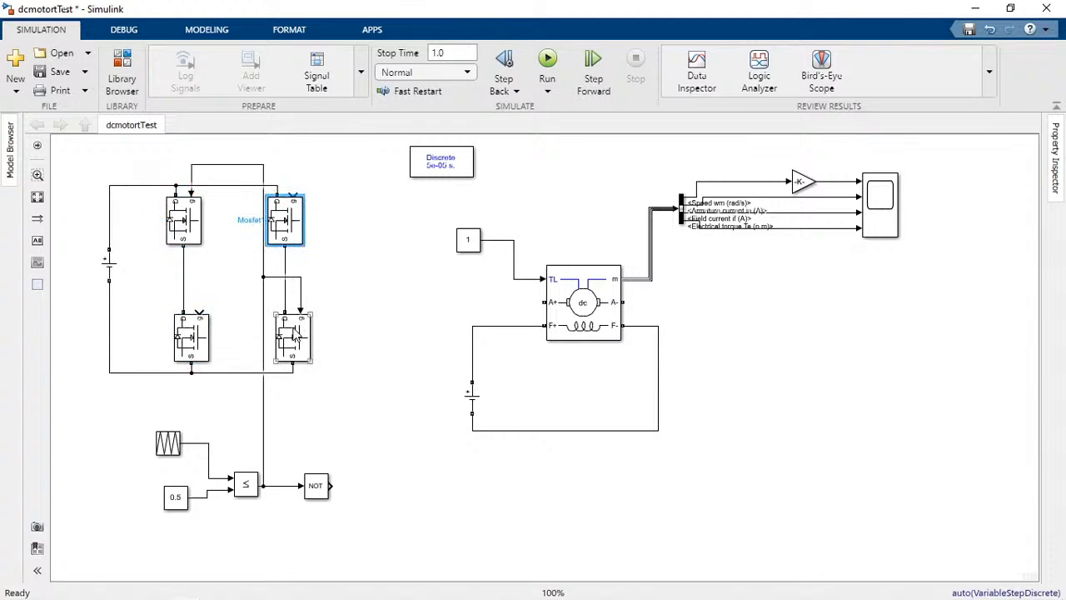
left_click(294, 331)
left_click(364, 334)
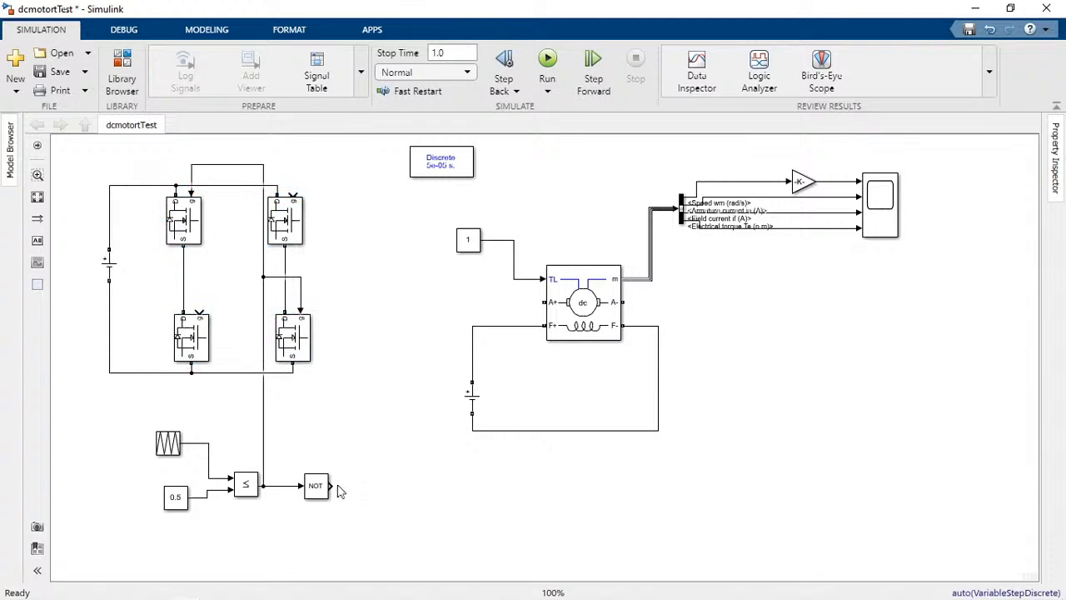
left_click_drag(332, 485, 292, 204)
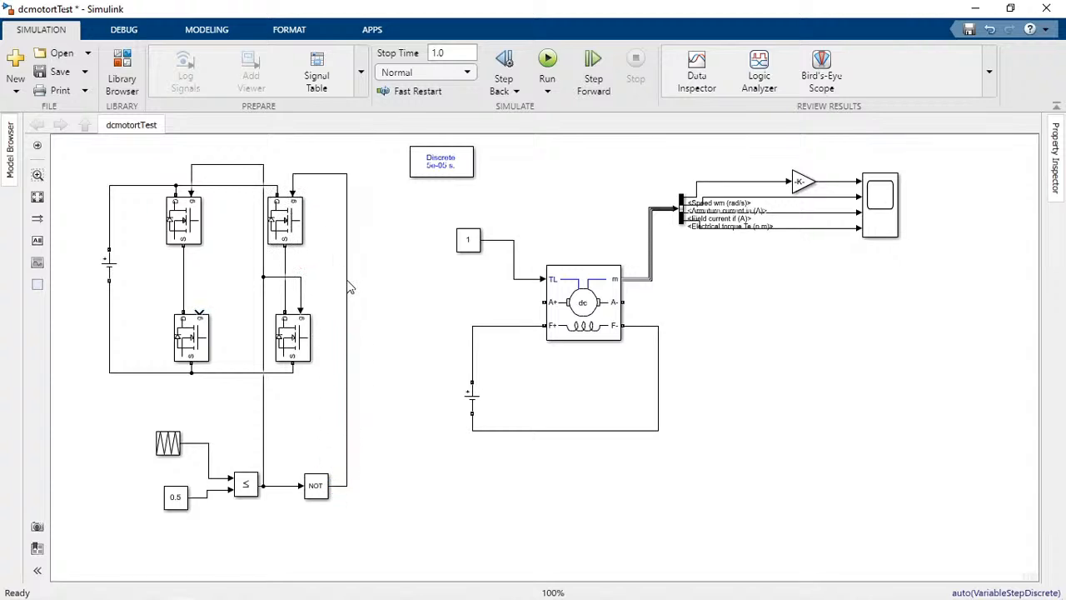
left_click_drag(348, 281, 183, 312)
left_click(205, 281)
left_click(206, 281)
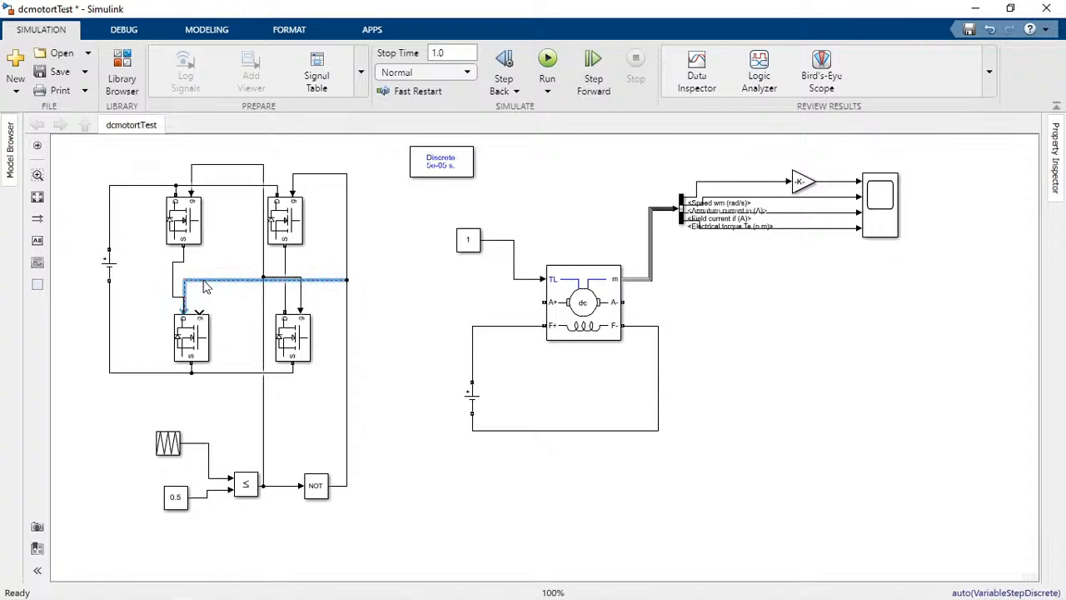
key("Delete")
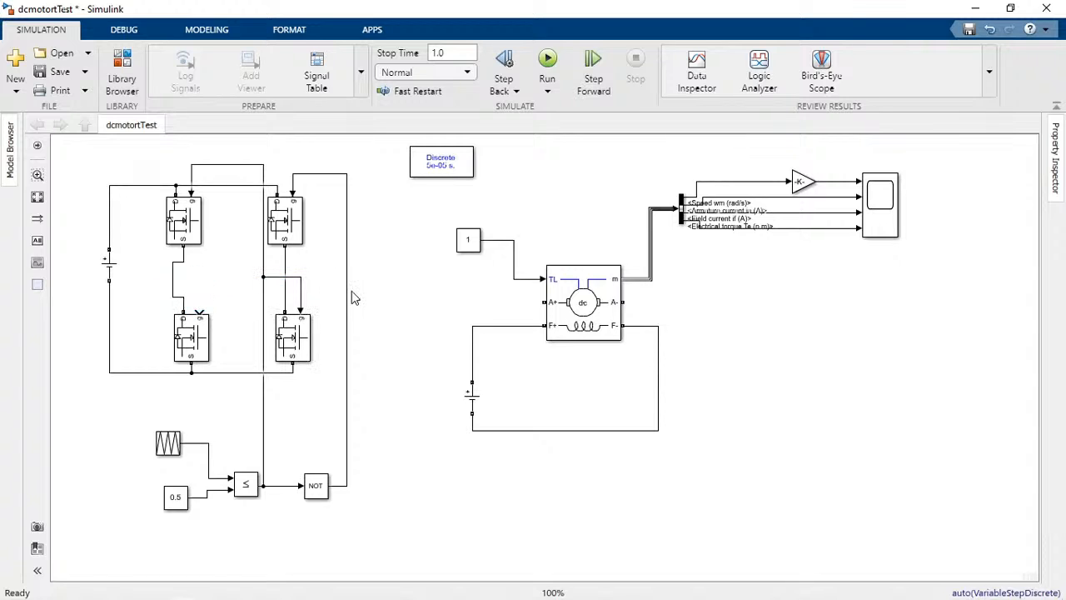
- Branch the NOT output line to the gate of the lower-left Mosfet
left_click_drag(348, 291, 199, 312)
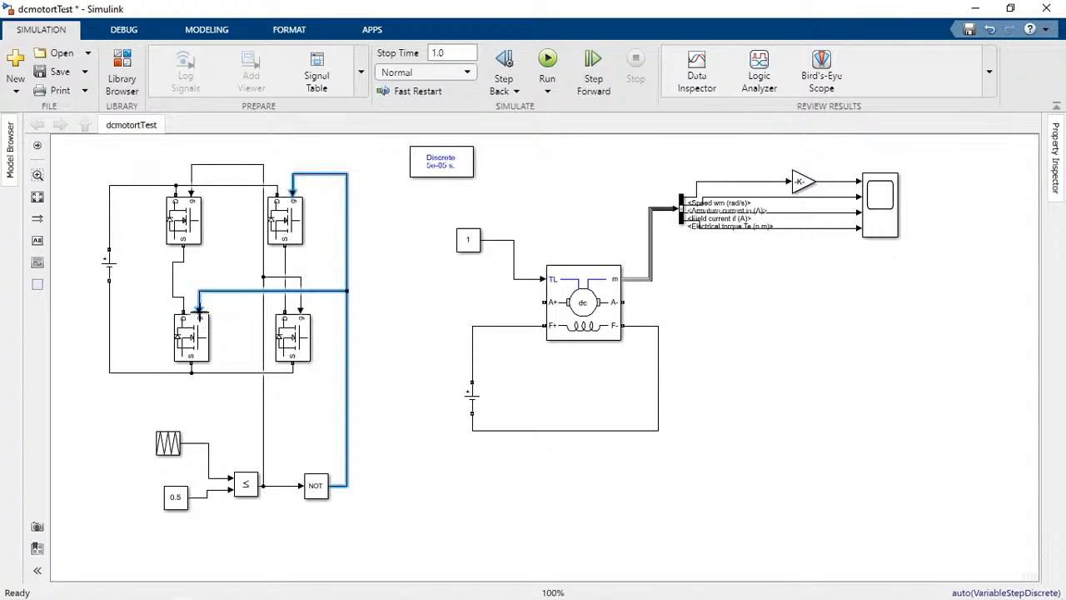
left_click(415, 360)
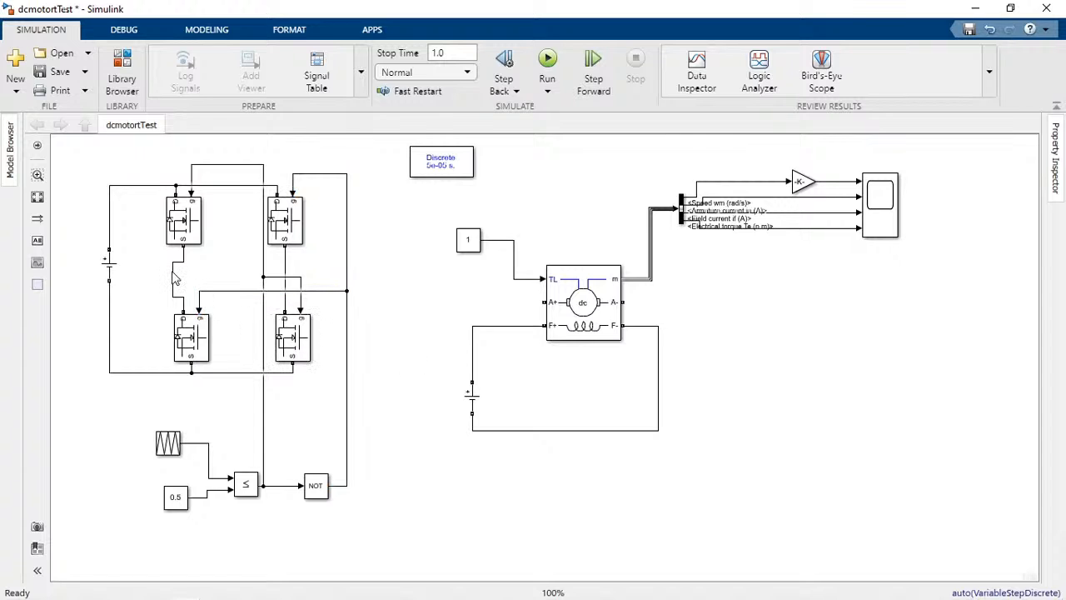
- Connect the first bridge leg's midpoint to the DC machine's A+ and the second leg's midpoint to A-, and save the model
left_click_drag(175, 279, 546, 301)
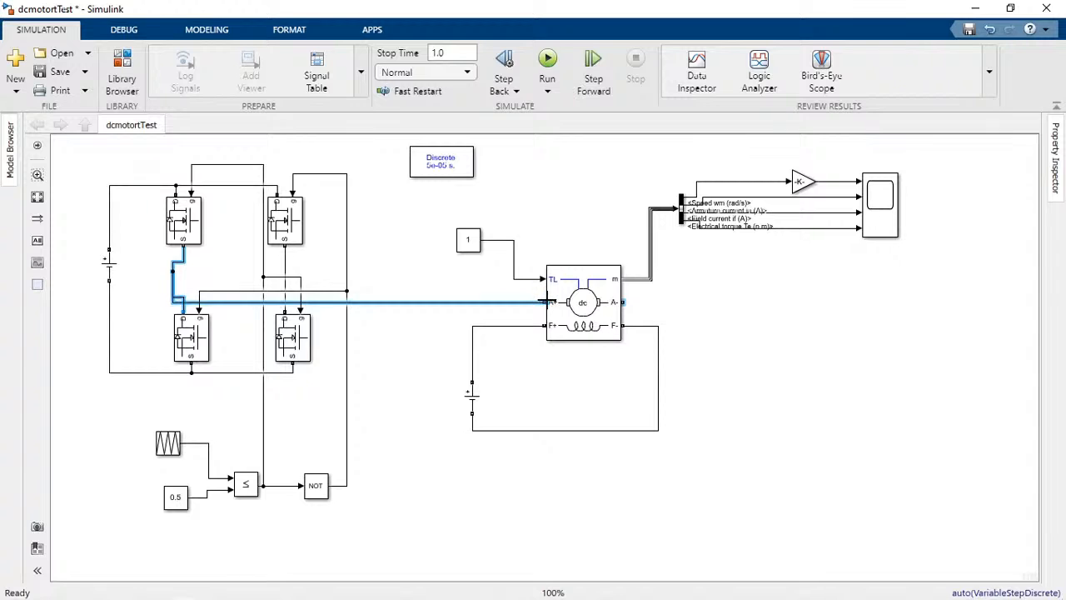
left_click_drag(287, 265, 623, 308)
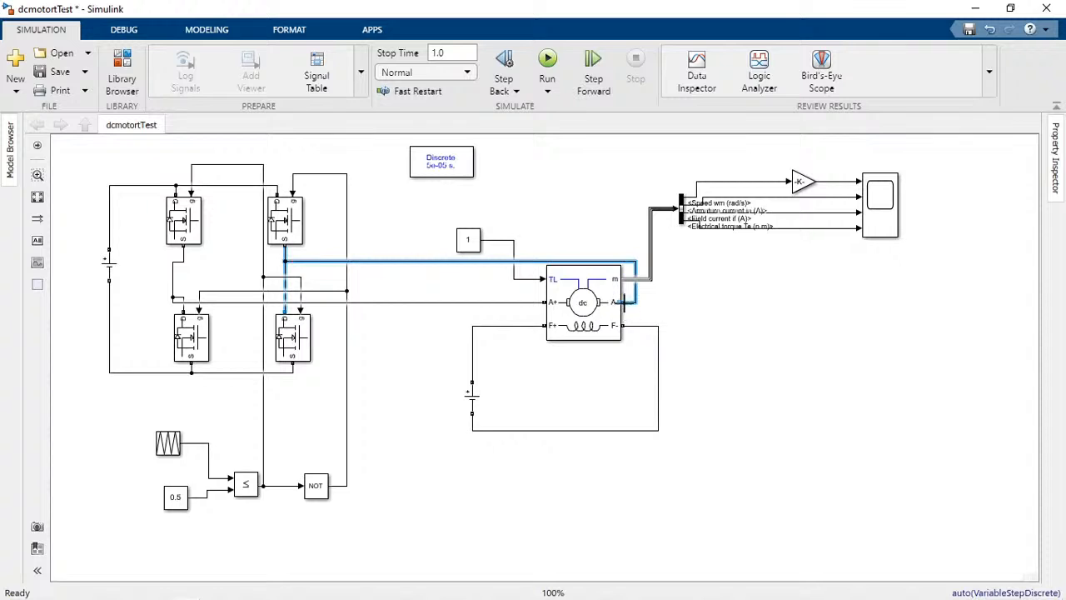
left_click(663, 310)
left_click(58, 72)
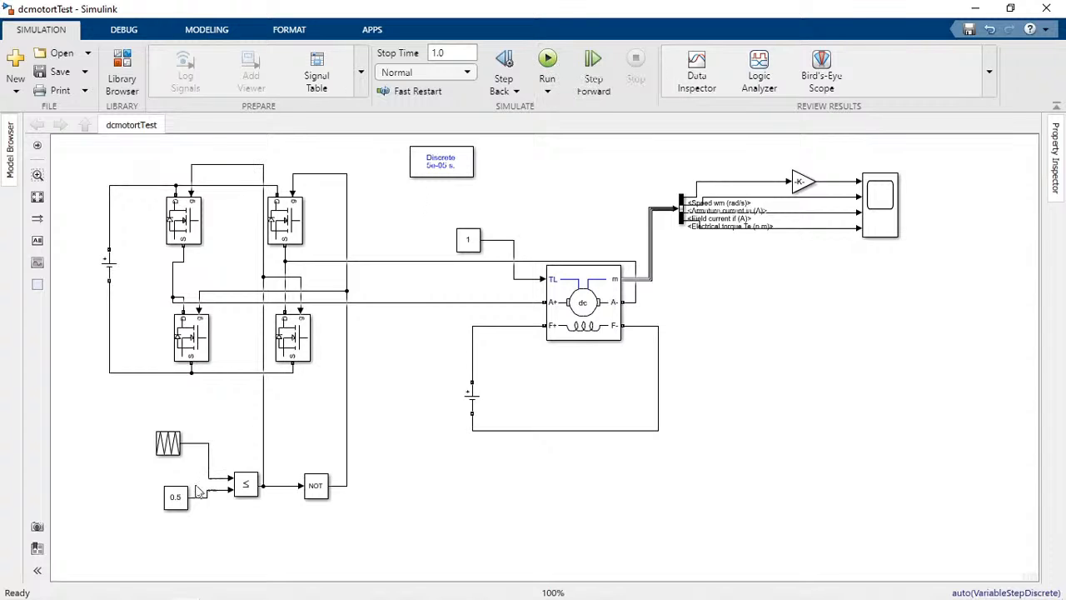
- Run the simulation, save the model and examine the speed, current and torque waveforms in the Scope
left_click(548, 60)
left_click(59, 73)
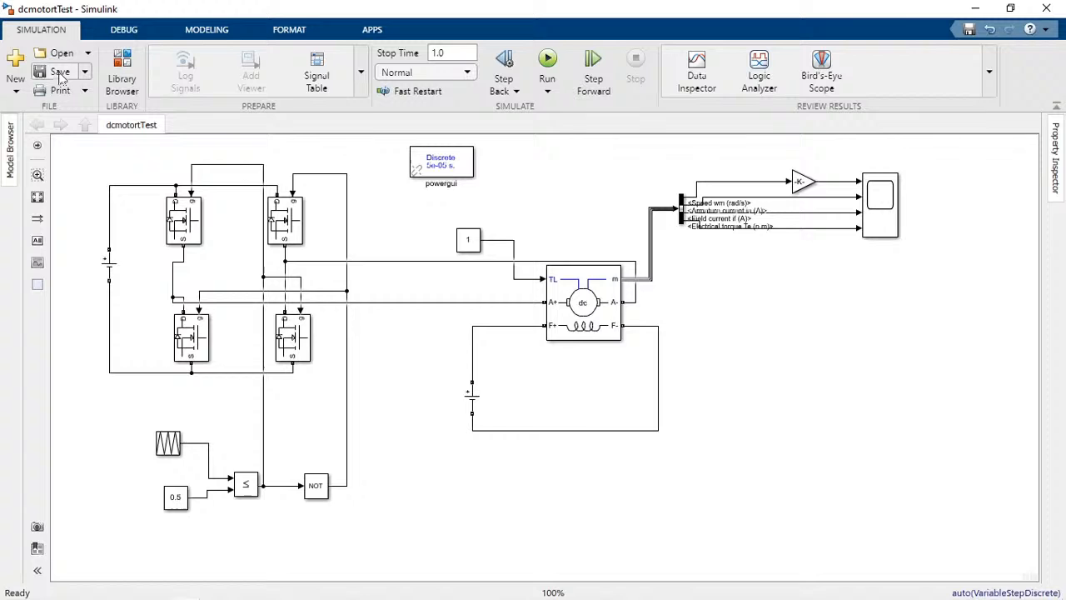
left_click(887, 204)
double_click(889, 207)
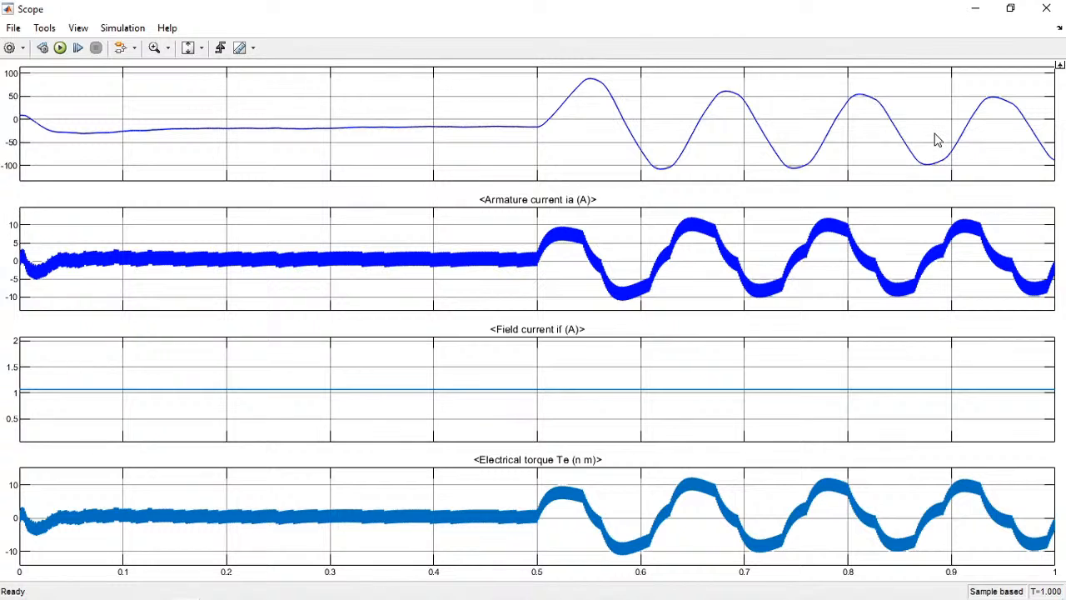
left_click(973, 8)
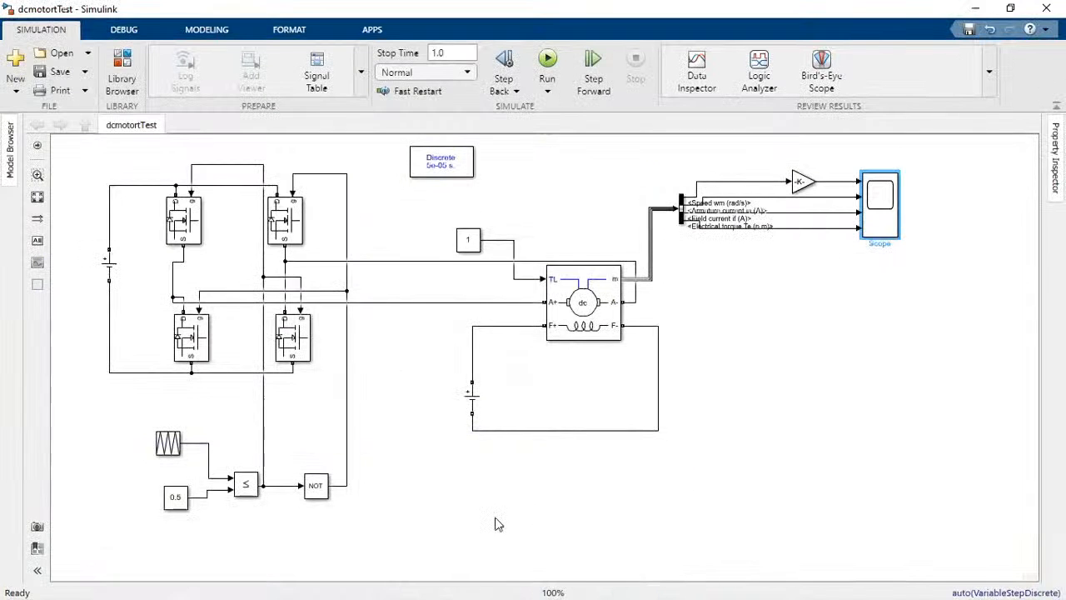
- Set the value of the Constant feeding the Relational Operator to 0.9
double_click(175, 497)
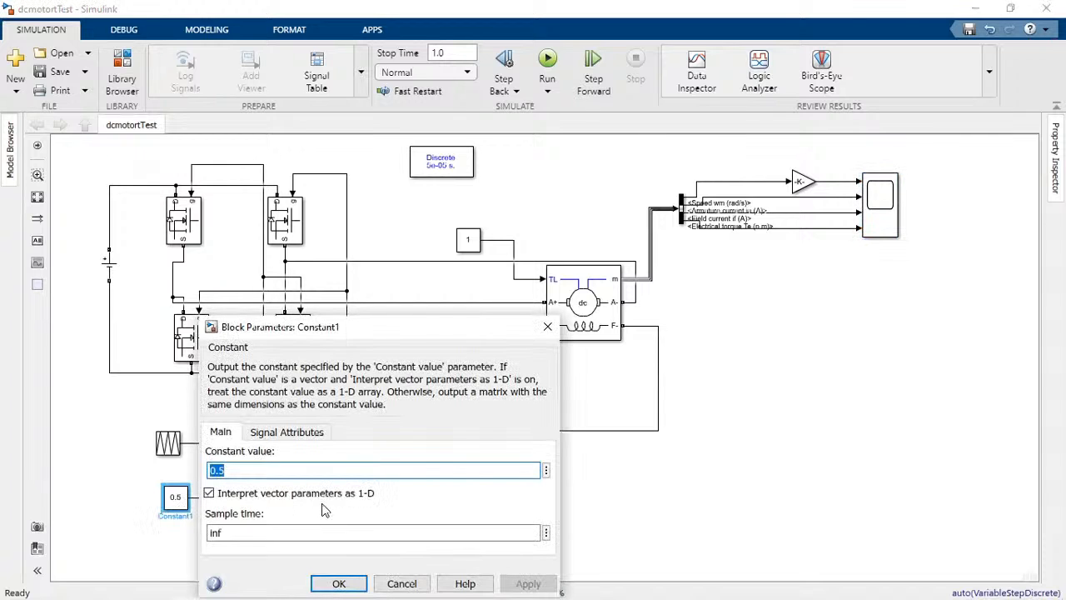
left_click(281, 469)
key("BackSpace")
type("9")
key("Return")
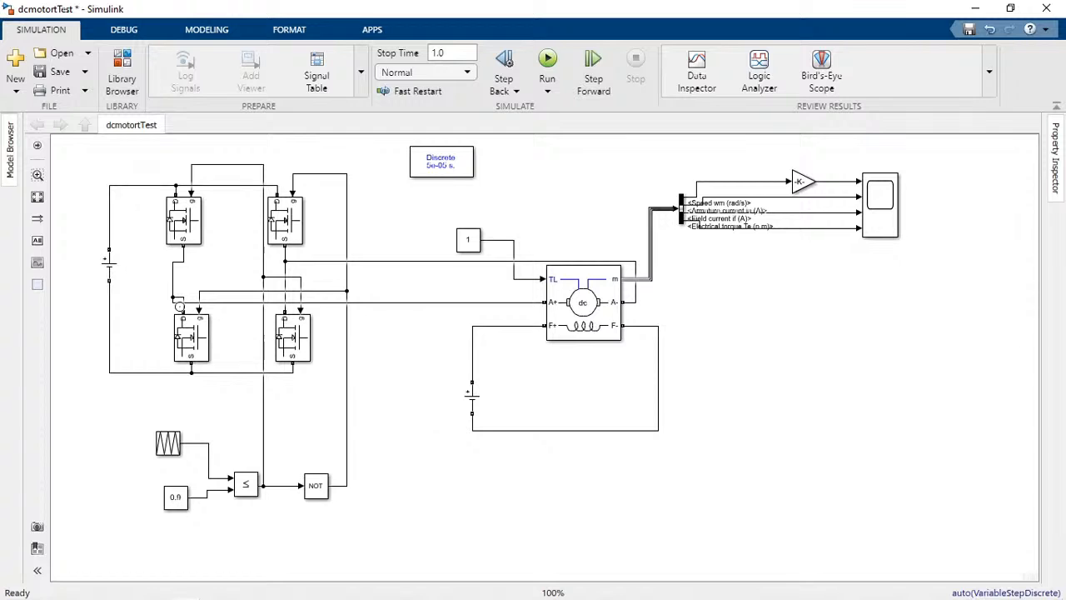
- Check the amplitude of the bridge's DC Voltage Source without changing it, and start the simulation again
double_click(115, 275)
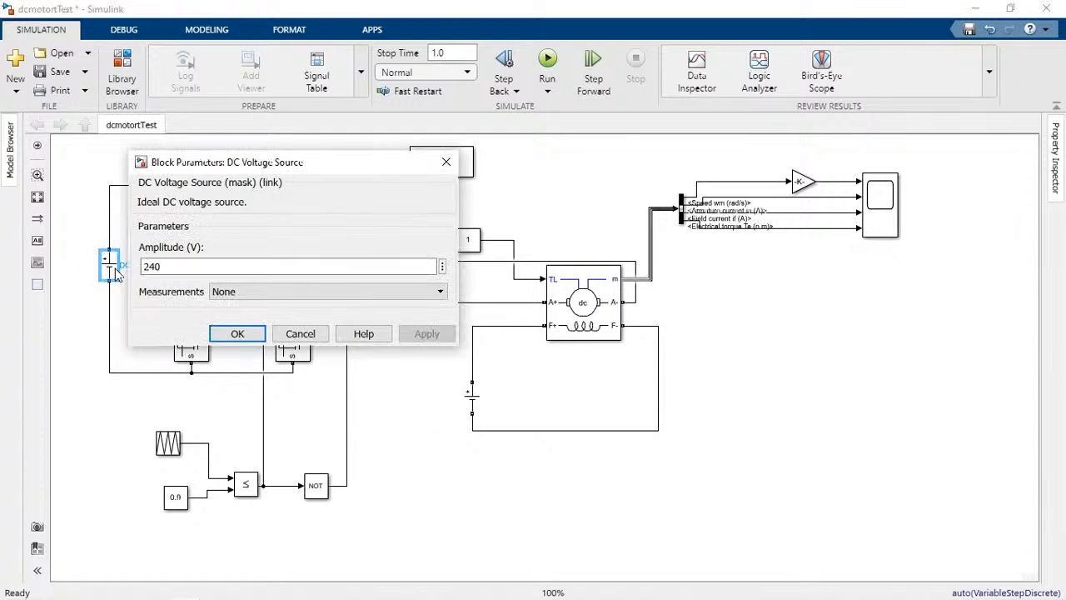
left_click(300, 332)
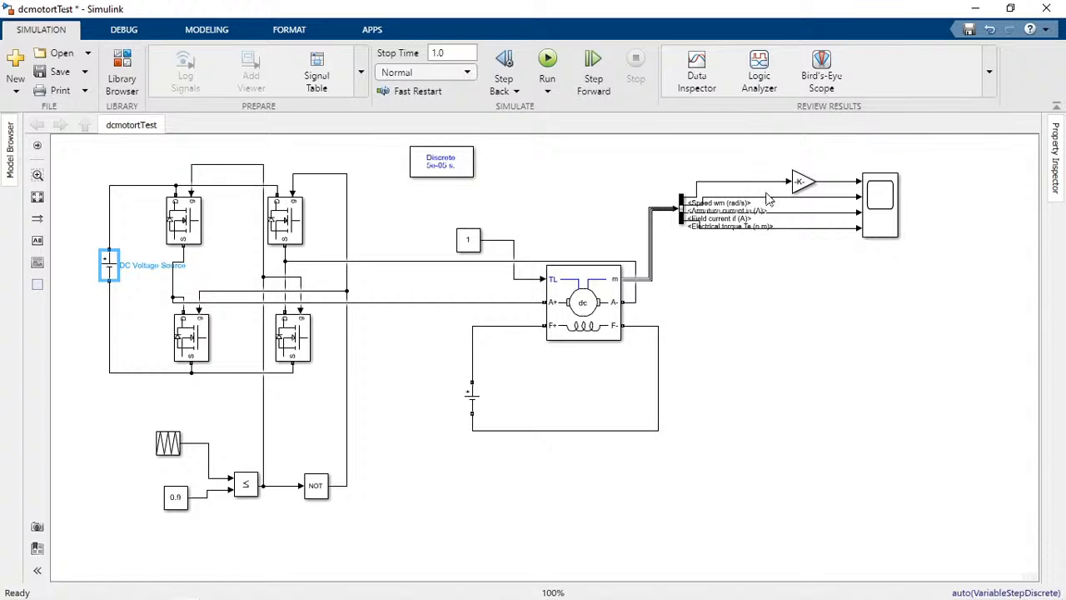
key("ctrl+t")
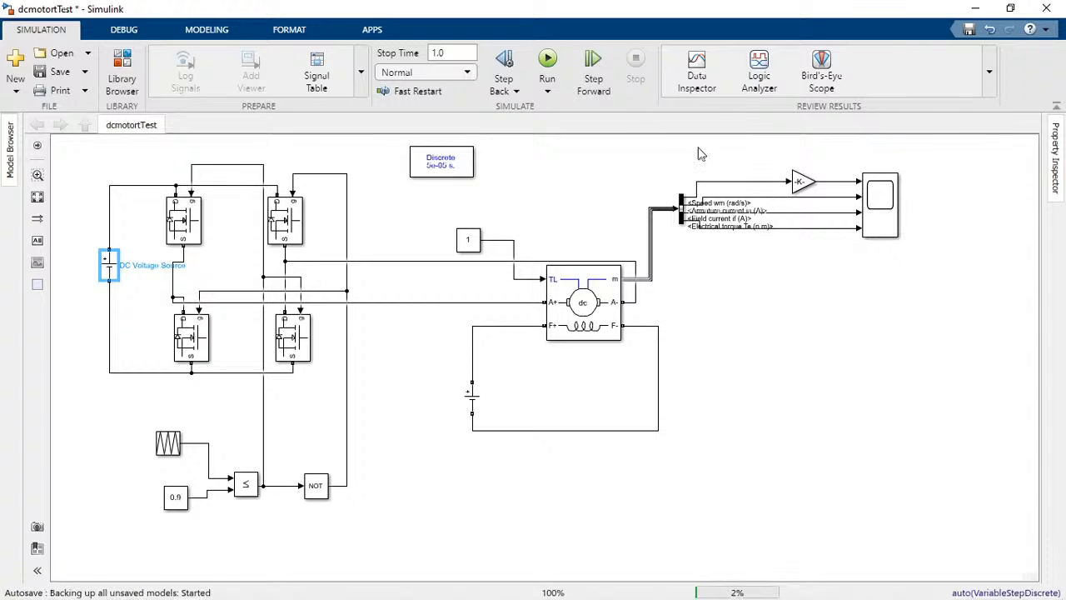
- Examine the speed, armature current, field current and torque waveforms in the Scope, scaled to fit, for the 0.9 duty value
left_click(888, 215)
double_click(888, 215)
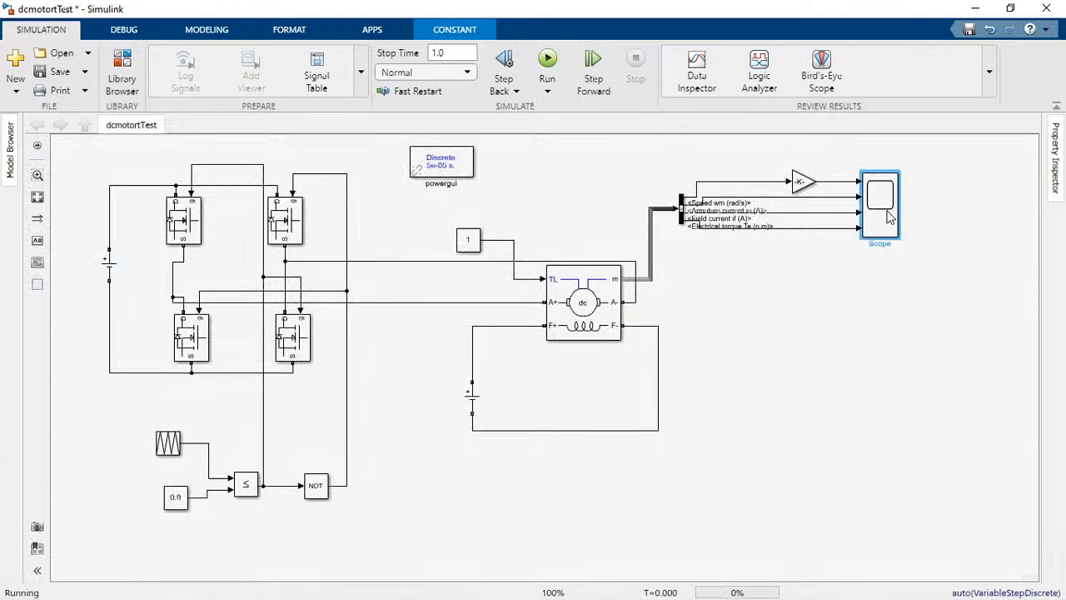
left_click(187, 48)
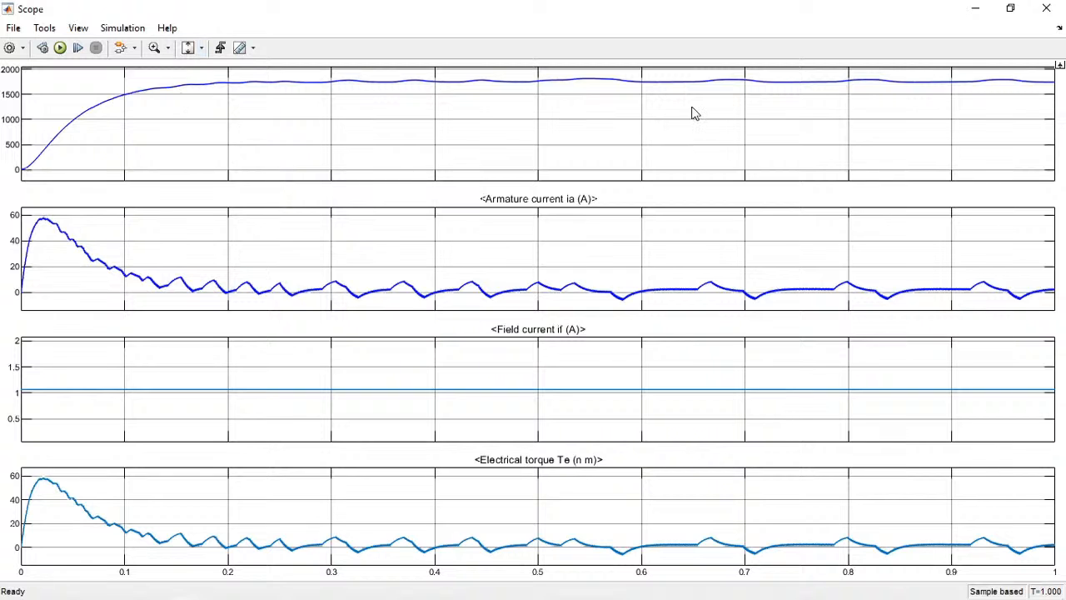
left_click(975, 9)
- Set the value of the Constant feeding the Relational Operator to 0.2
left_click(175, 498)
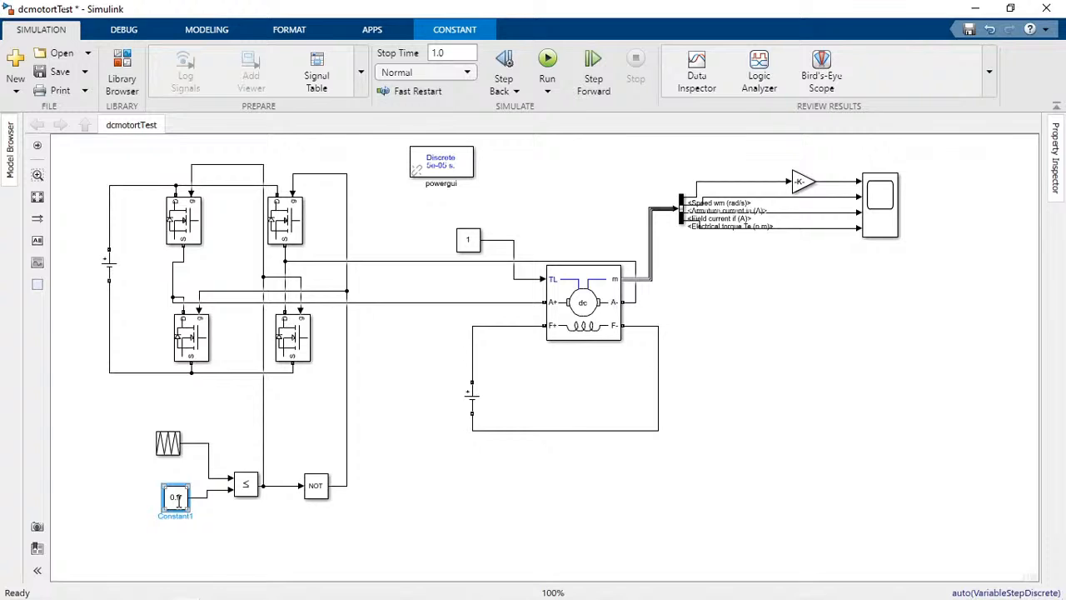
double_click(177, 498)
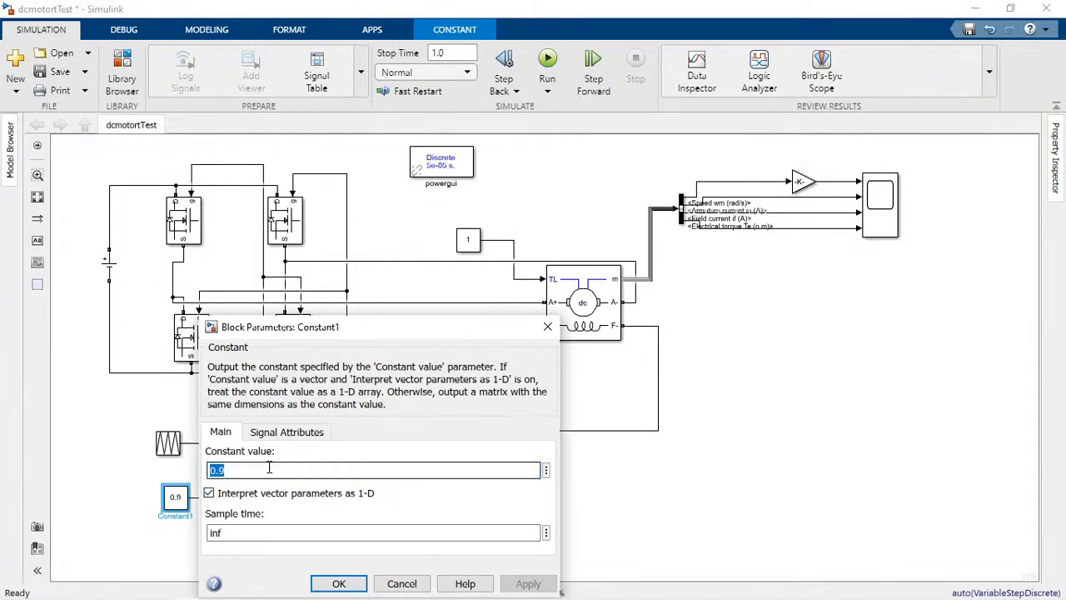
type("0.2")
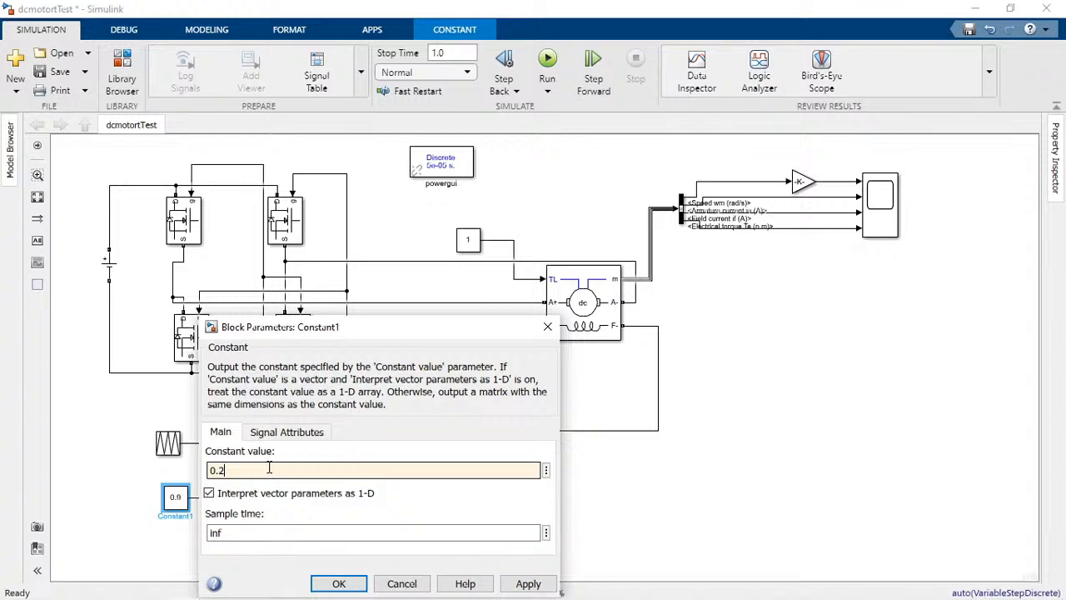
key("Return")
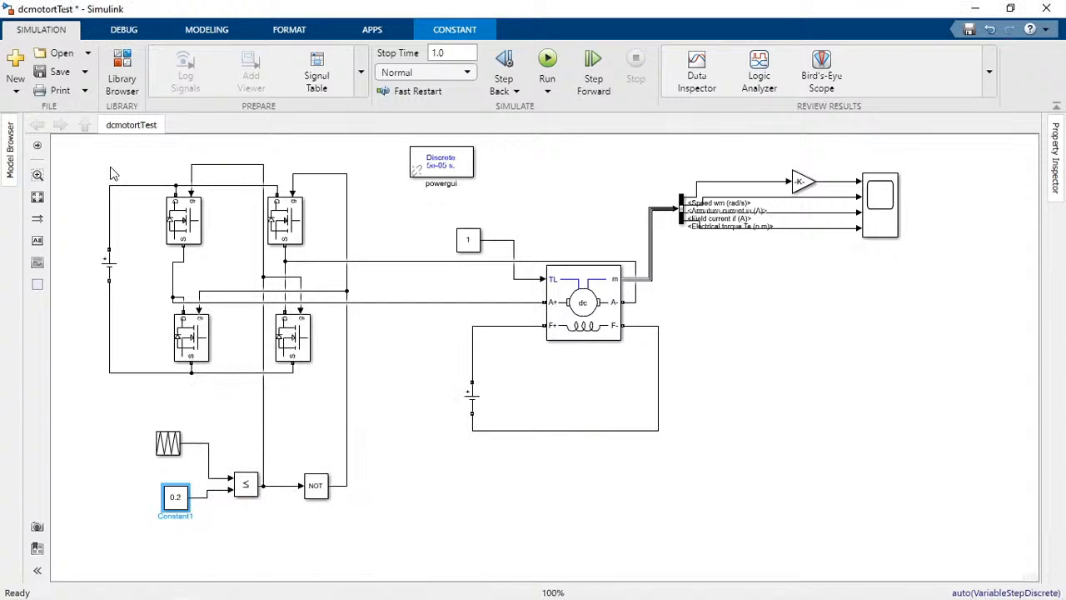
- Save the model, rerun the simulation and examine the Scope waveforms for the 0.2 duty value
left_click(63, 74)
left_click(547, 60)
double_click(873, 203)
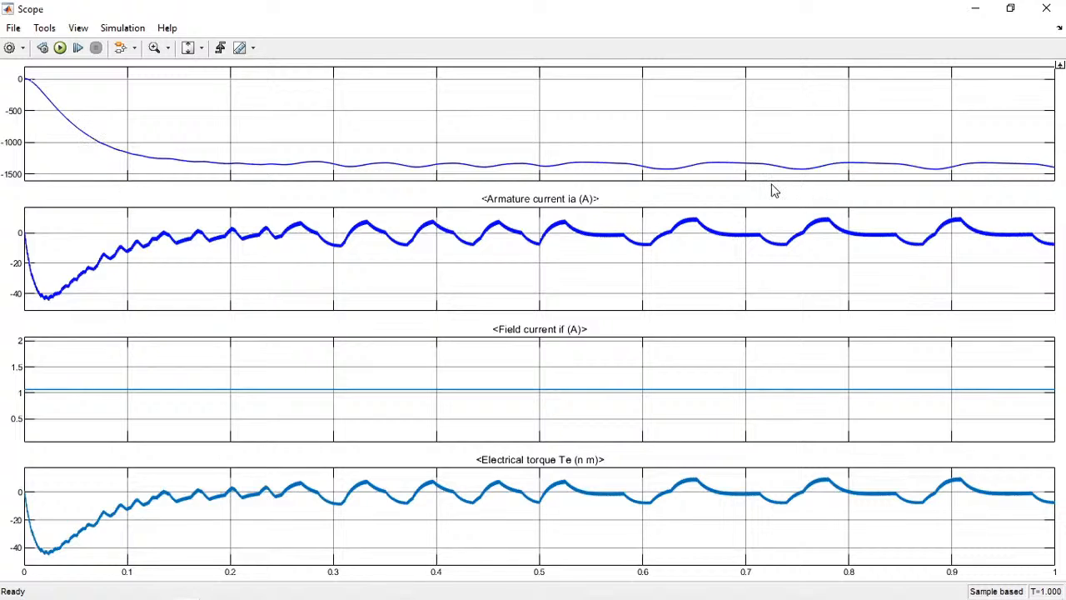
left_click(968, 9)
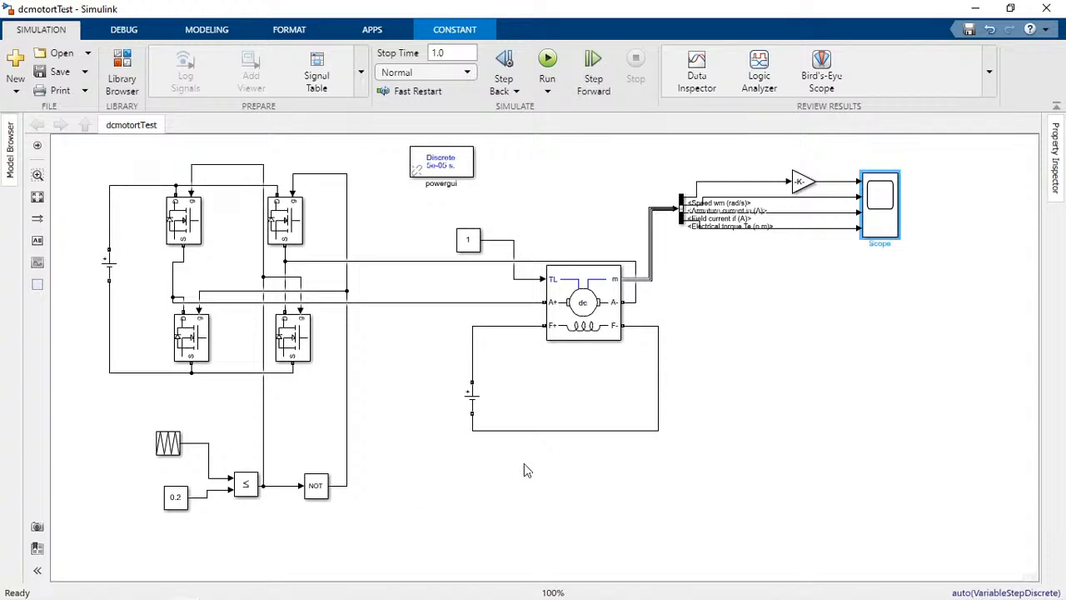
- Rotate the field's DC Voltage Source to horizontal and place it directly beneath the DC machine, positive terminal towards F+
left_click(472, 390)
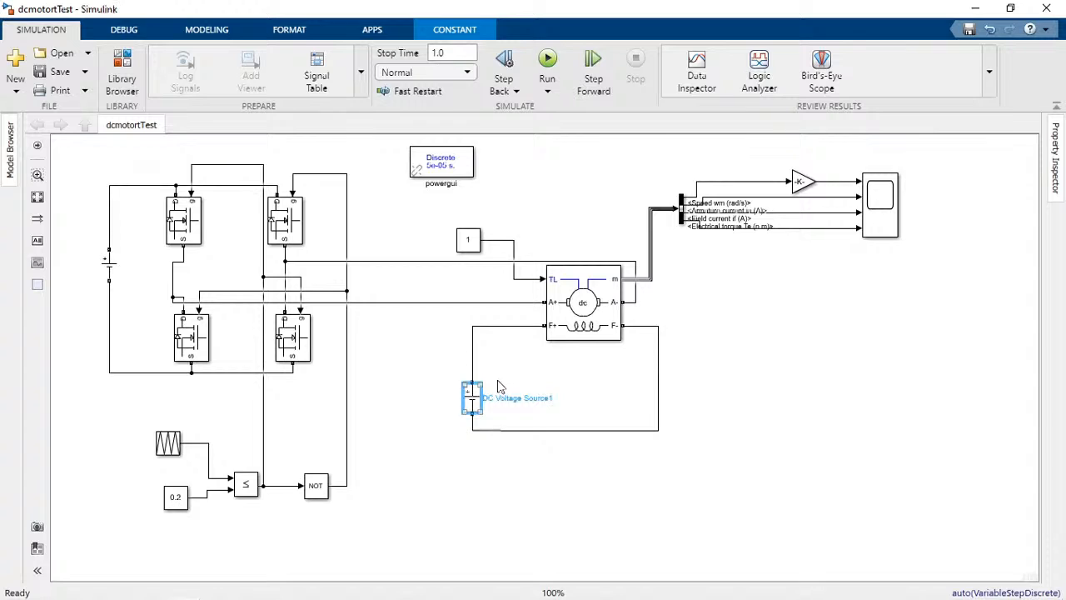
left_click_drag(479, 404, 504, 371)
key("ctrl+r")
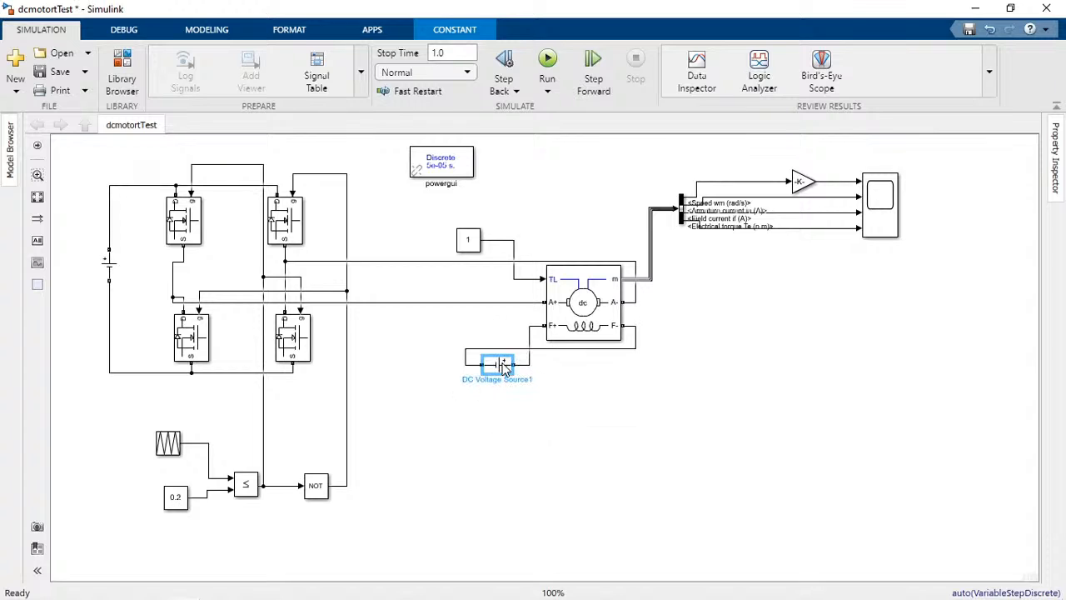
key("ctrl+r")
key("ctrl+r")
left_click_drag(504, 369, 582, 369)
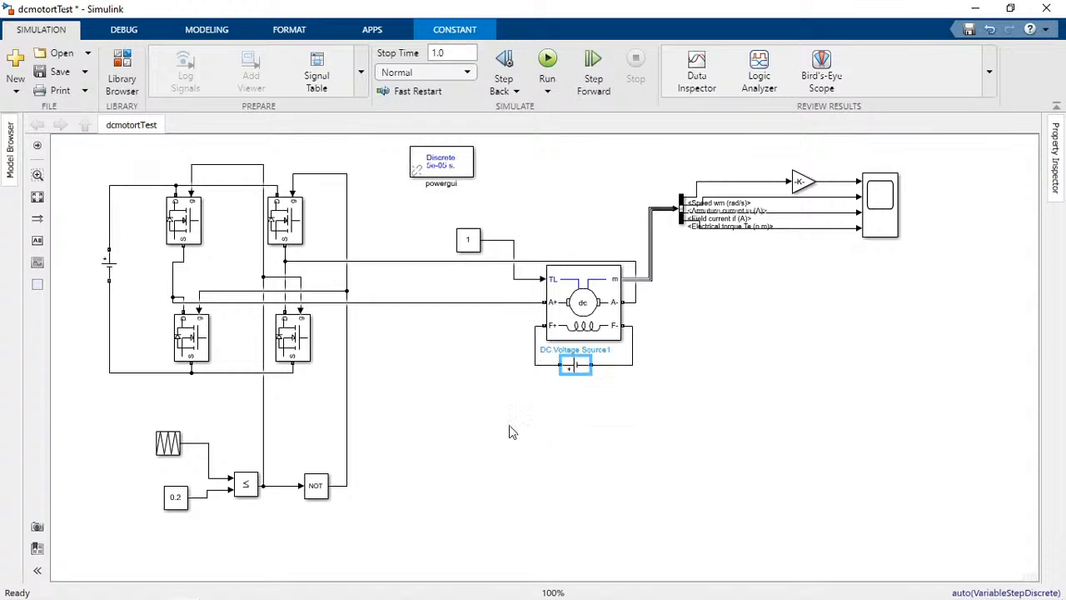
- Add a Switch block from Simulink/Signal Routing in the empty area to the right of the NOT block
double_click(475, 491)
type("s")
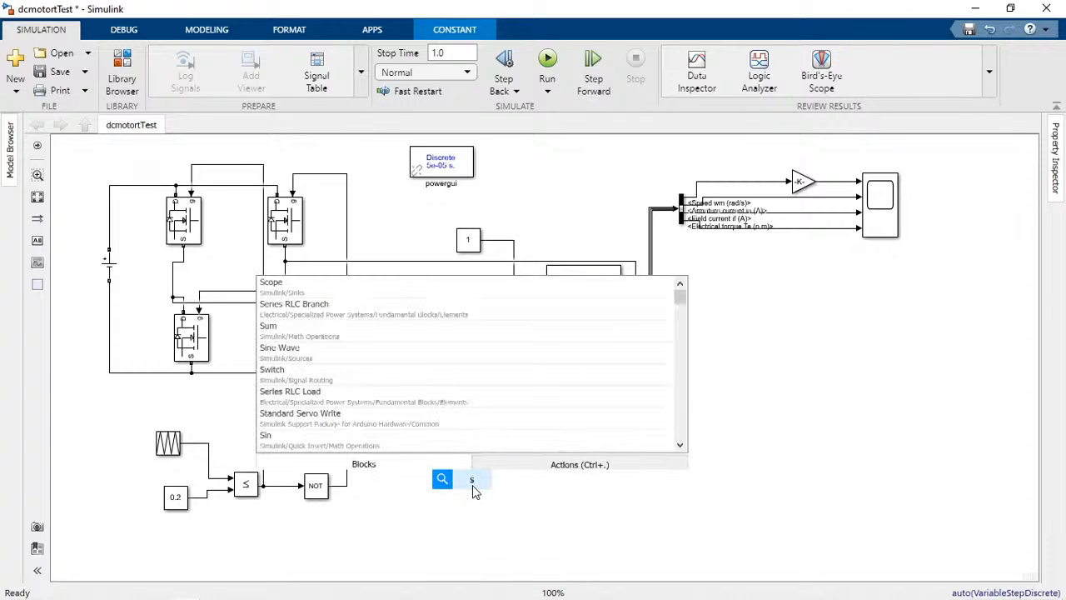
type("witch")
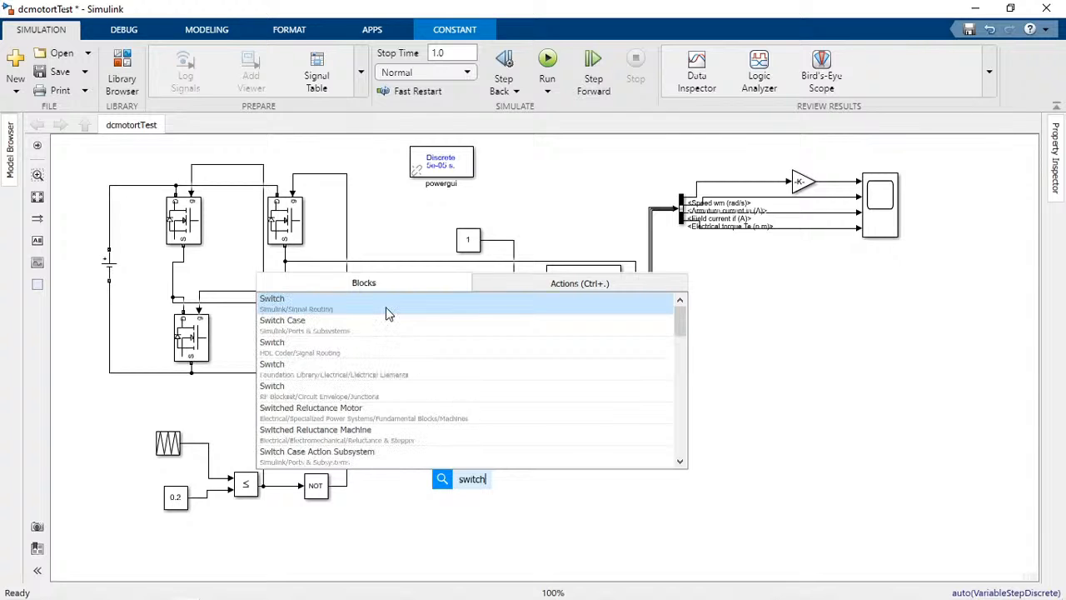
left_click(386, 308)
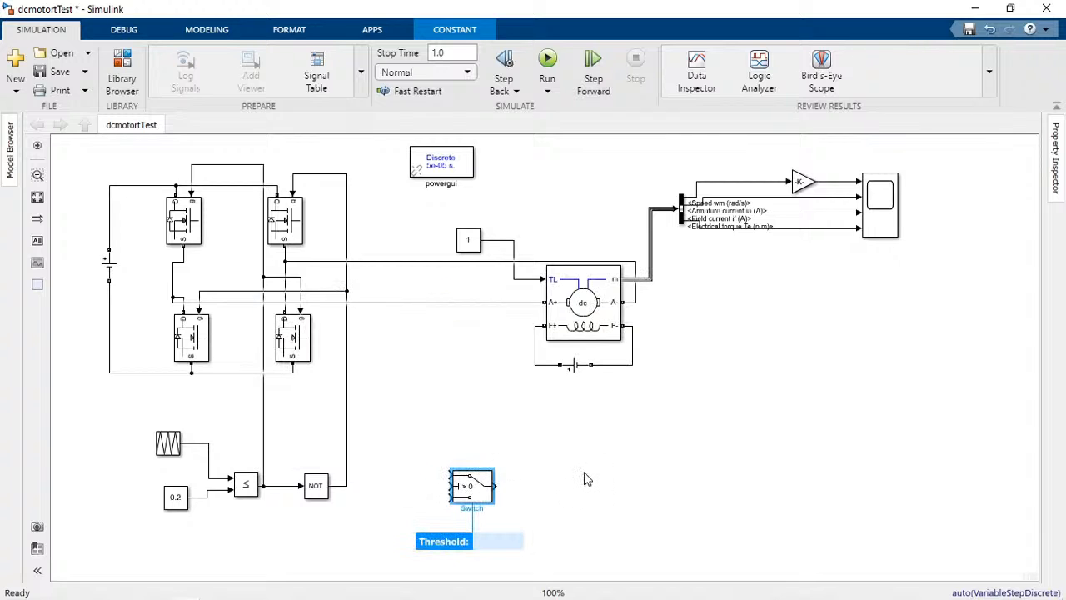
- Duplicate the 0.2 Constant, place the copy below the Relational Operator and set its value to 1
double_click(234, 542)
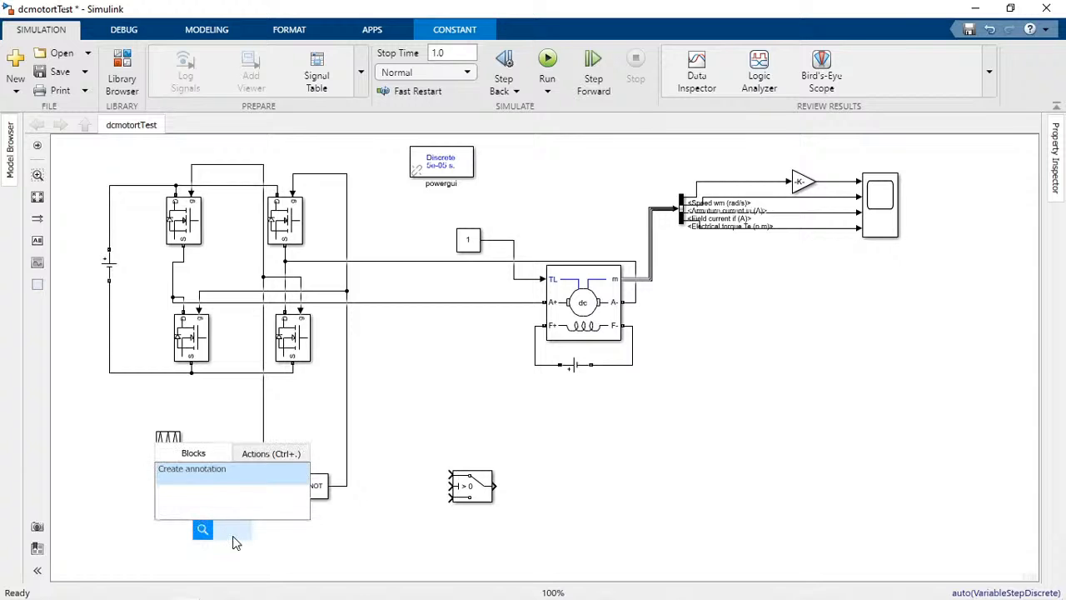
type("0.2")
key("Return")
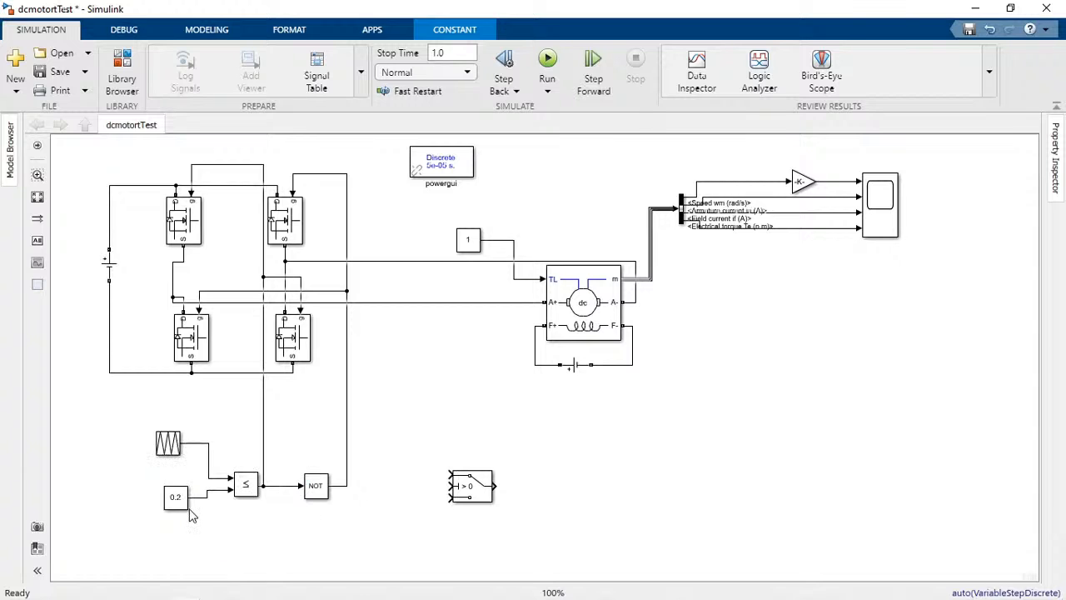
left_click_drag(185, 511, 268, 540)
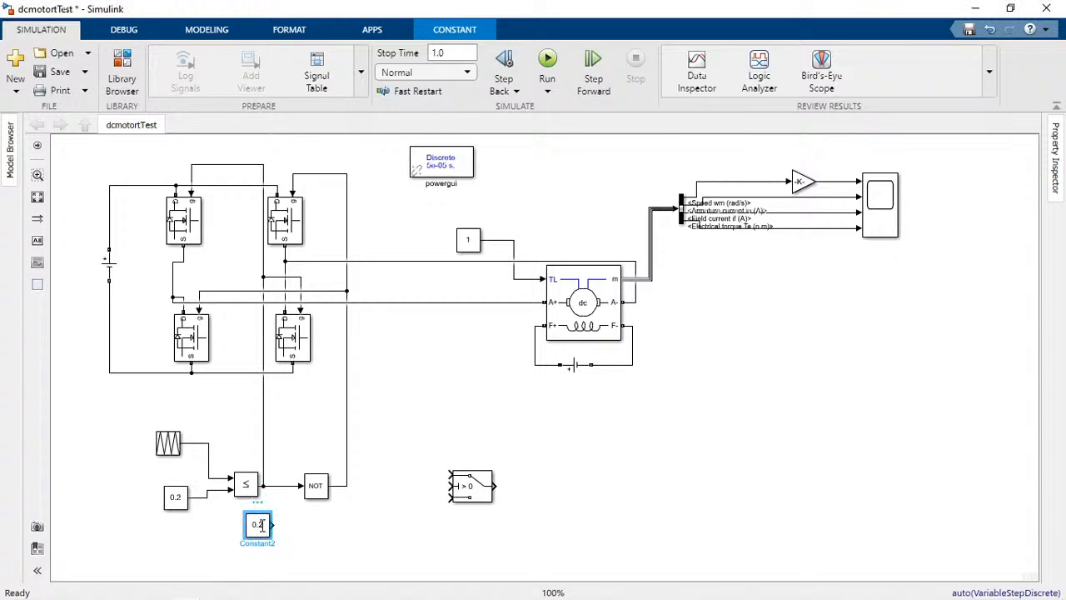
double_click(259, 524)
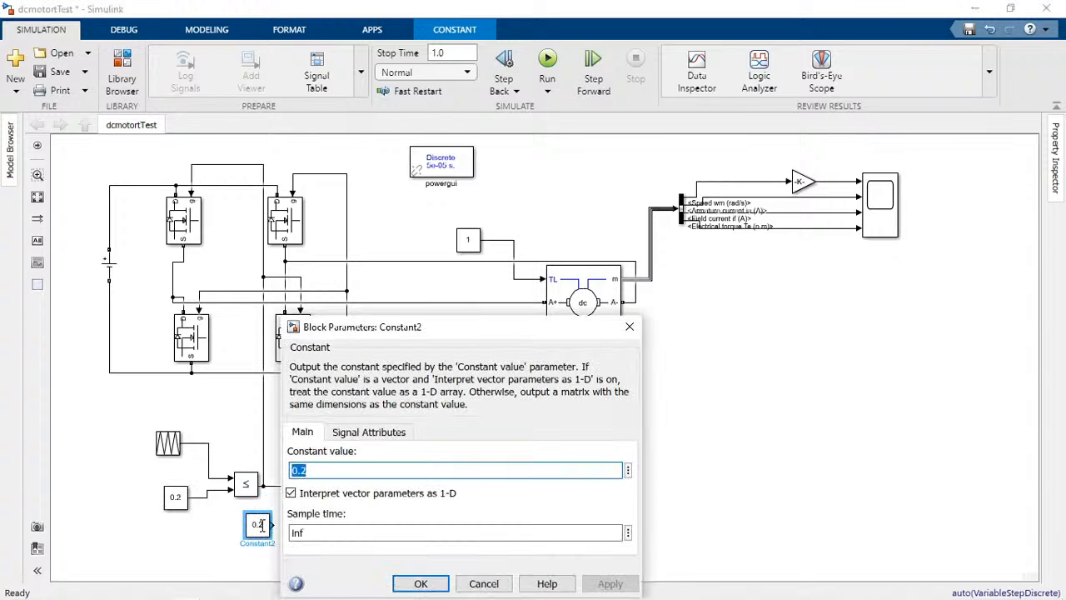
type("1")
key("Return")
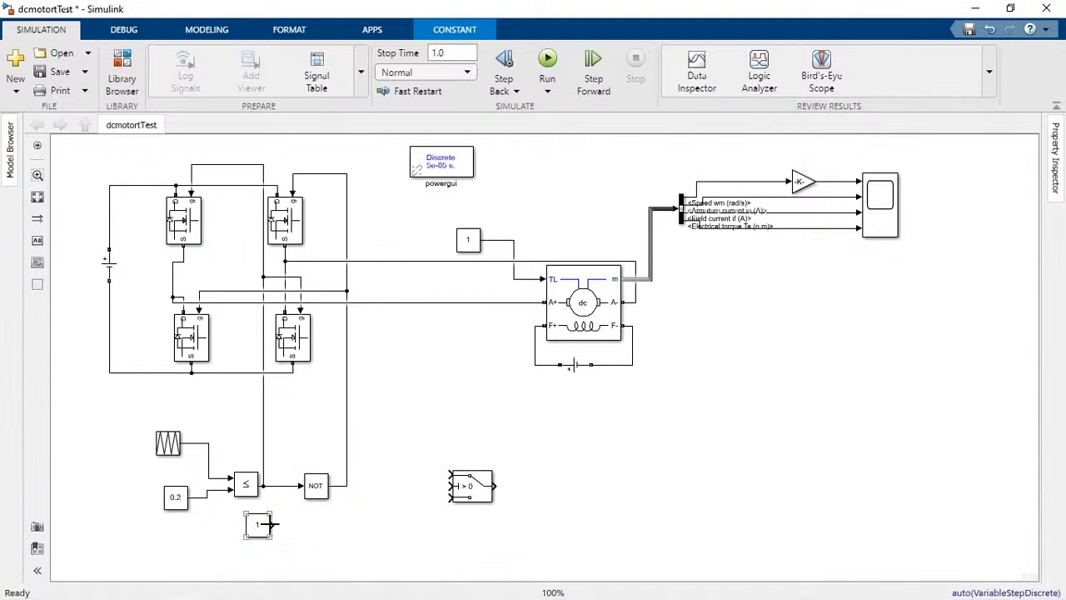
- Connect the new Constant of value 1 to the Switch's middle control input
left_click_drag(268, 523, 450, 486)
left_click(477, 491)
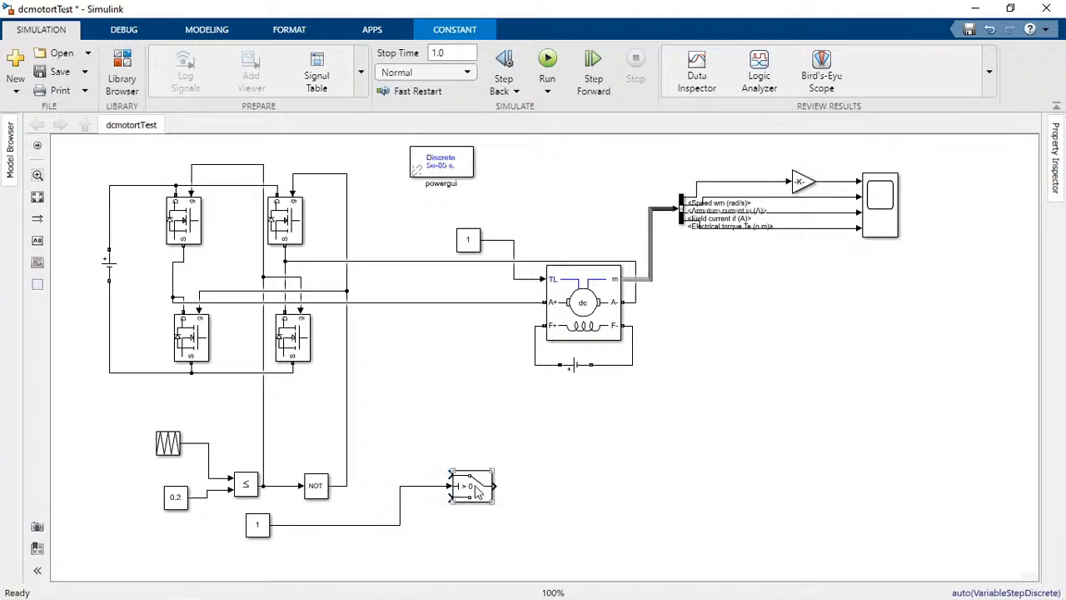
left_click(417, 486)
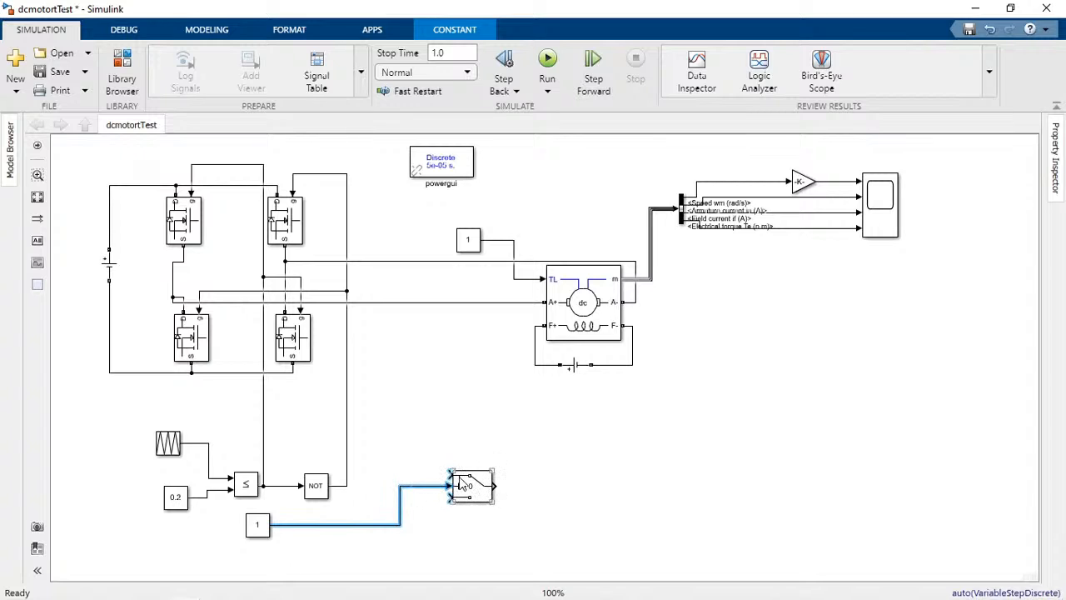
- Branch the Relational Operator's output line to the Switch's first input and draw an open line from its third input
left_click_drag(451, 473, 383, 474)
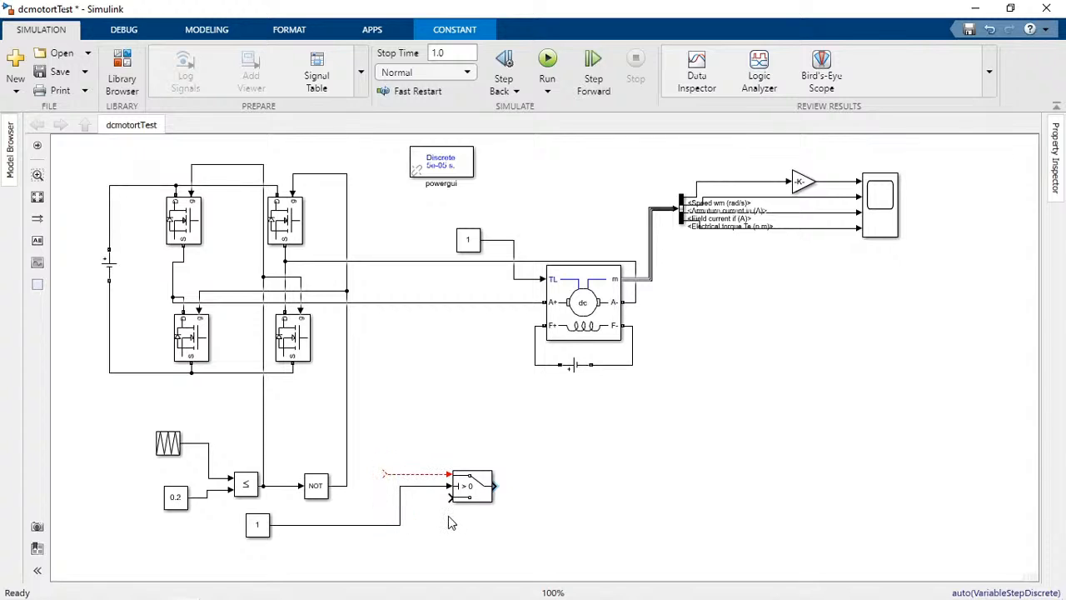
left_click_drag(450, 498, 424, 498)
left_click(188, 214)
left_click_drag(263, 442, 381, 473)
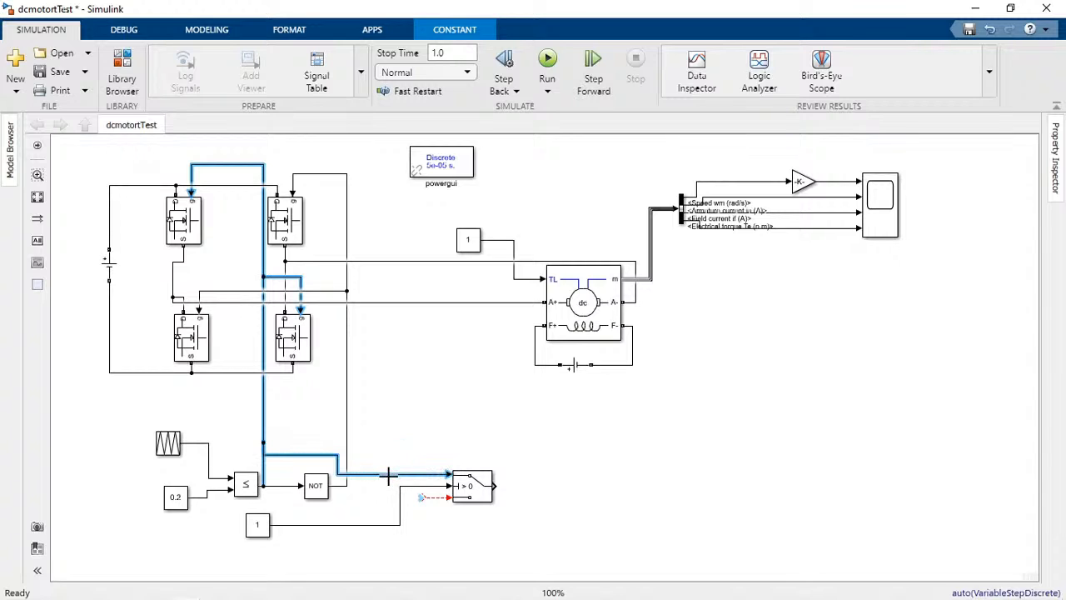
left_click(456, 439)
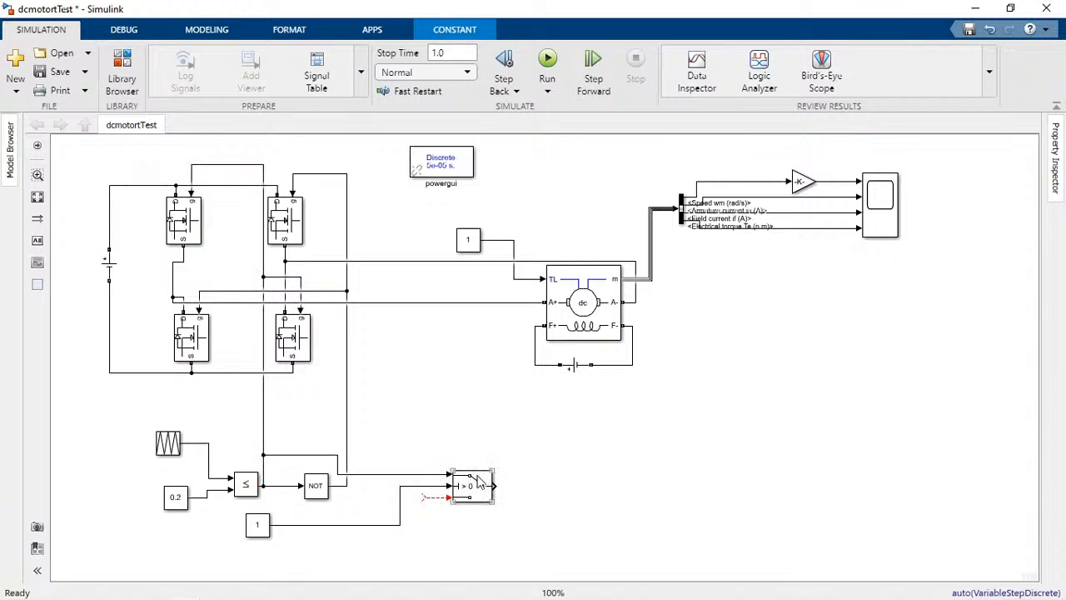
- Nudge the Switch upward until its first input line is straight, and shift the Constant's vertical line segment closer to the NOT block
left_click(479, 487)
key("Up")
key("Up")
key("Up")
key("Up")
key("Up")
key("Up")
key("Up")
key("Up")
key("Up")
key("Up")
key("Up")
key("Up")
key("Up")
key("Up")
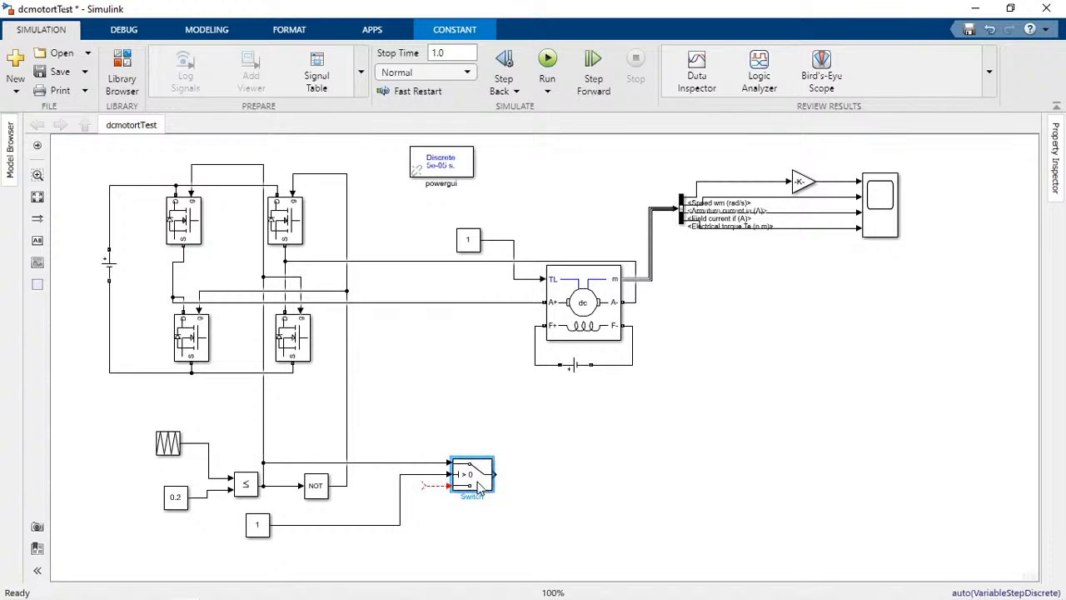
left_click(573, 489)
left_click_drag(401, 511, 361, 511)
left_click(656, 482)
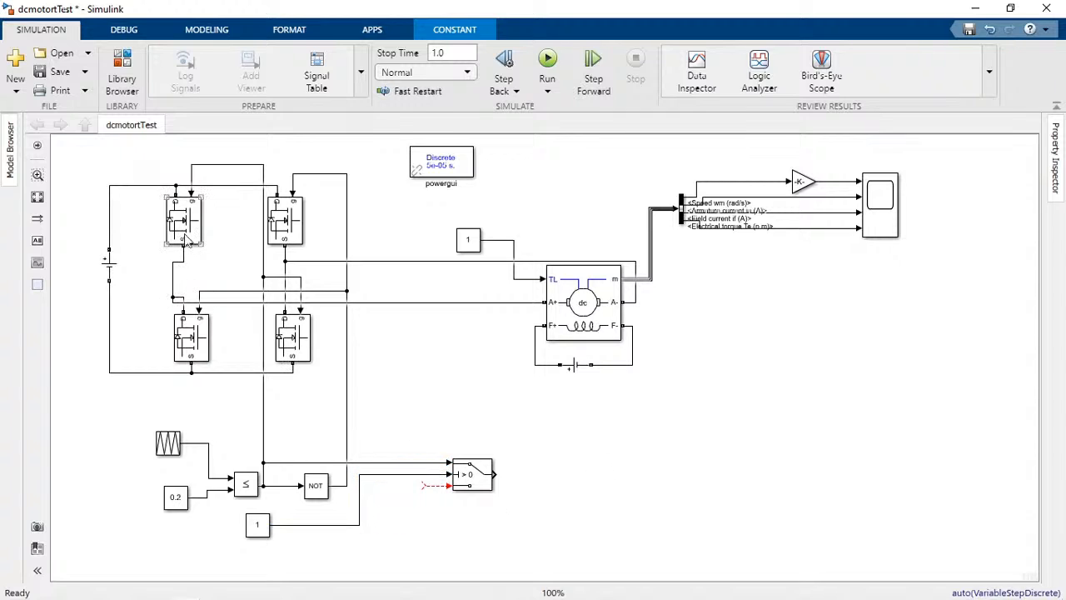
- Delete the gate signal line running from the Relational Operator branch to the first upper and second lower Mosfets
left_click(191, 228)
left_click(263, 423)
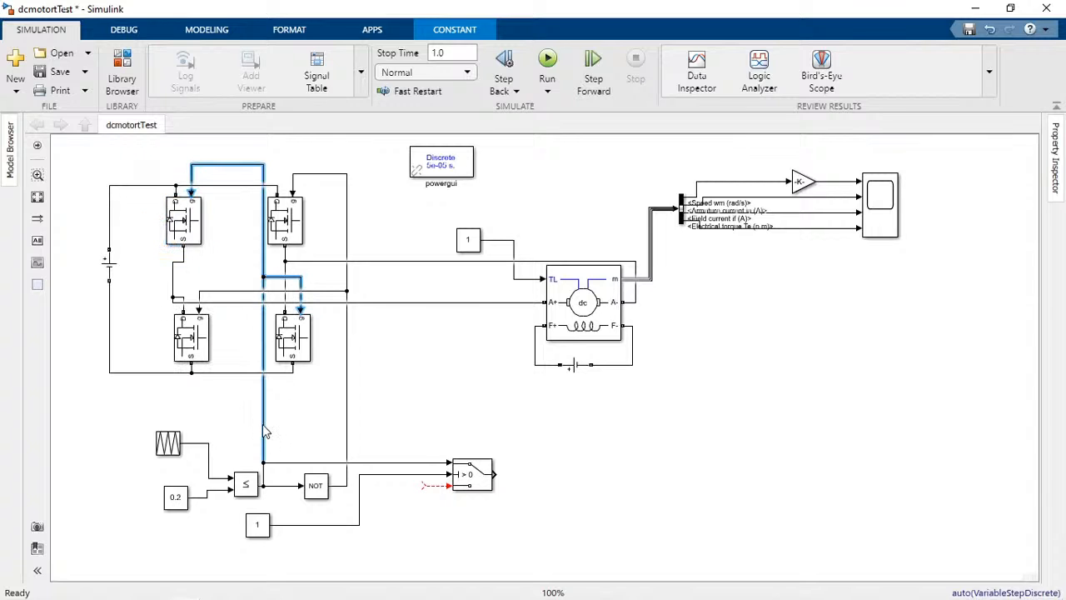
key("Delete")
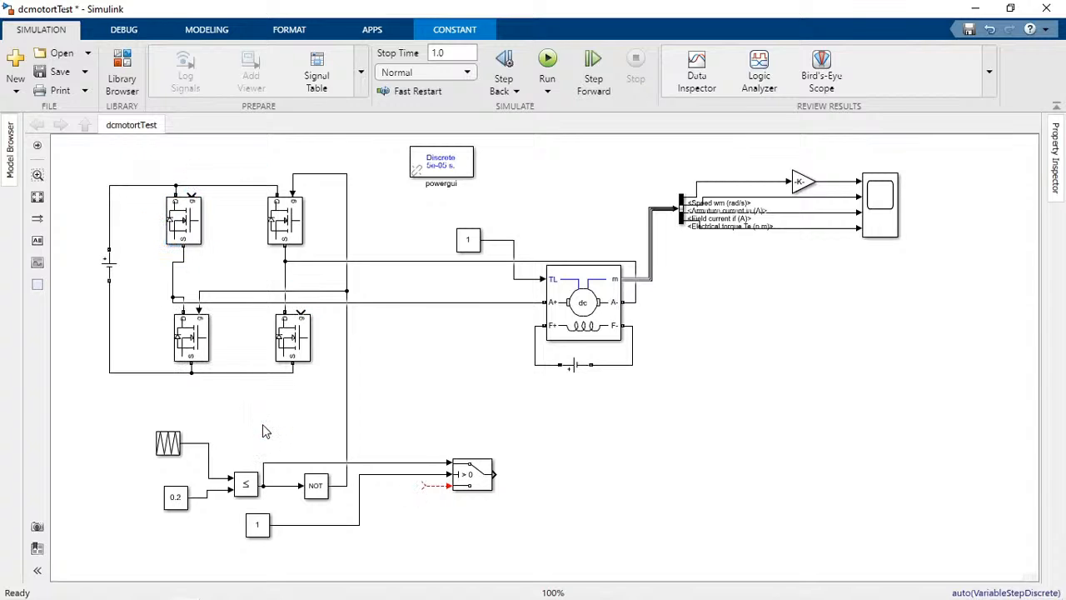
- Add a Goto block from Simulink/Signal Routing beside the Switch and connect the Switch's output to it
double_click(611, 451)
type("goto")
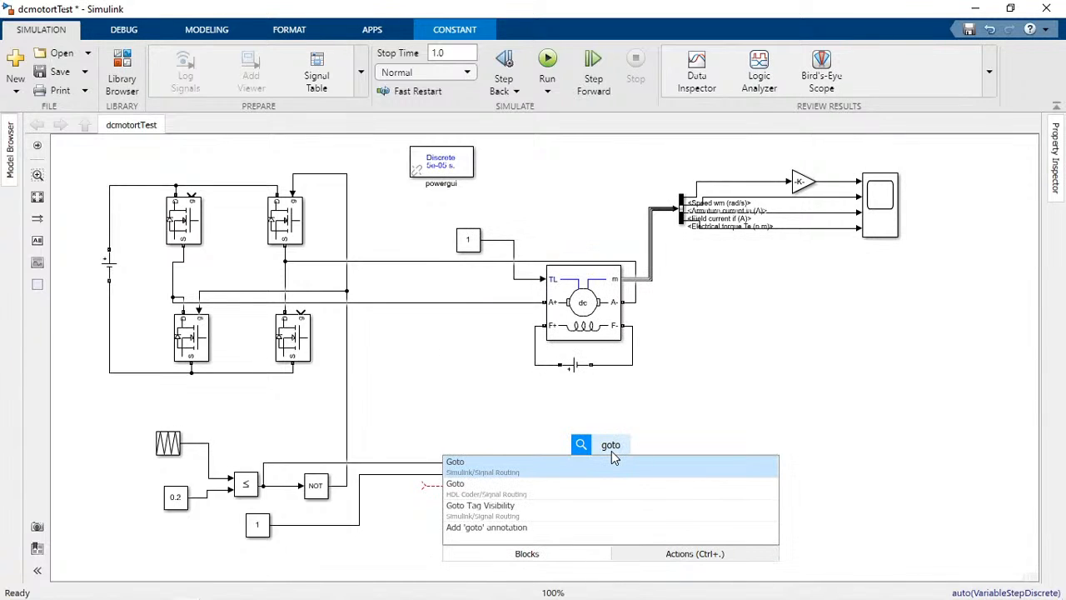
key("Return")
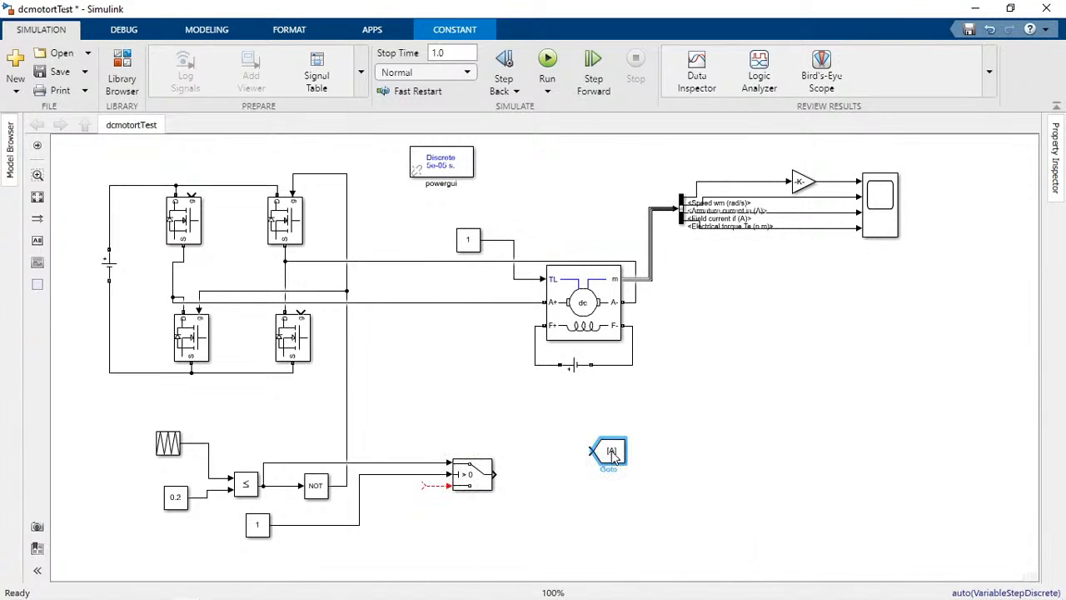
left_click_drag(607, 454, 575, 478)
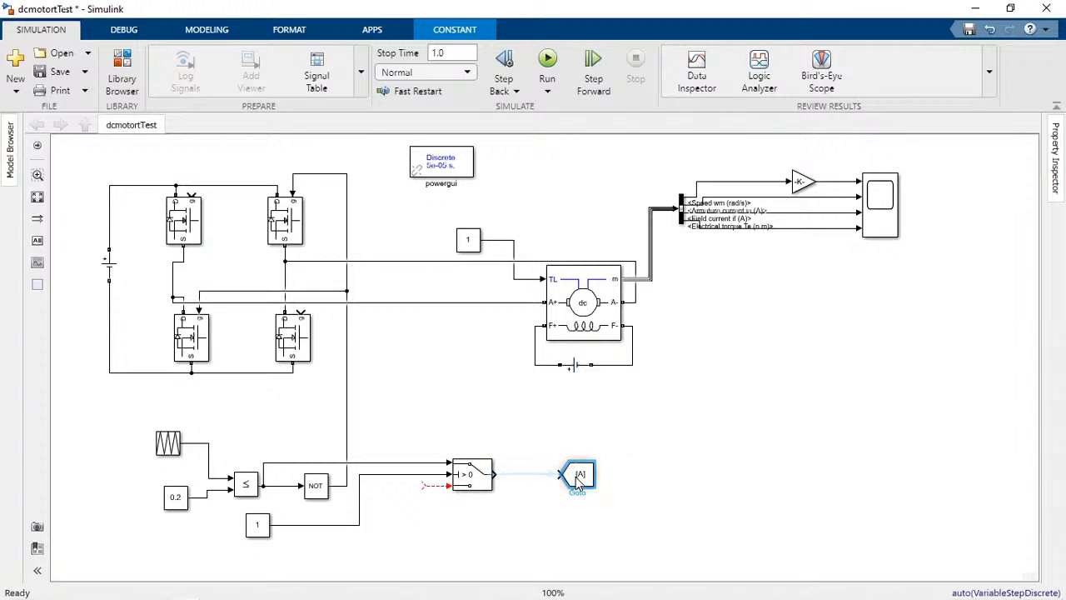
left_click(513, 479)
left_click(512, 479)
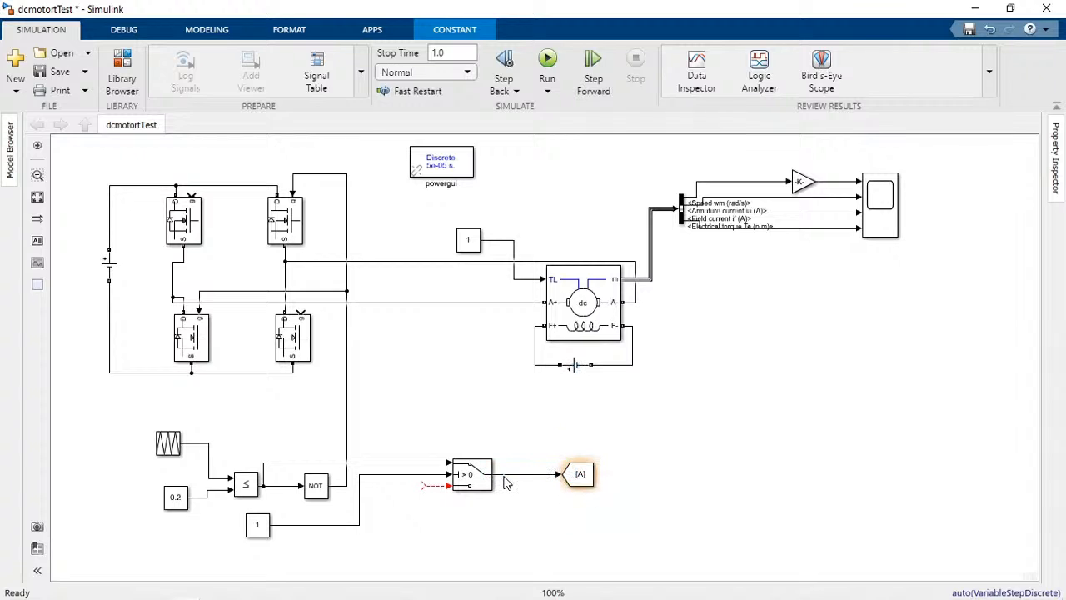
- Set the Goto block's tag to S1
left_click(583, 479)
double_click(581, 476)
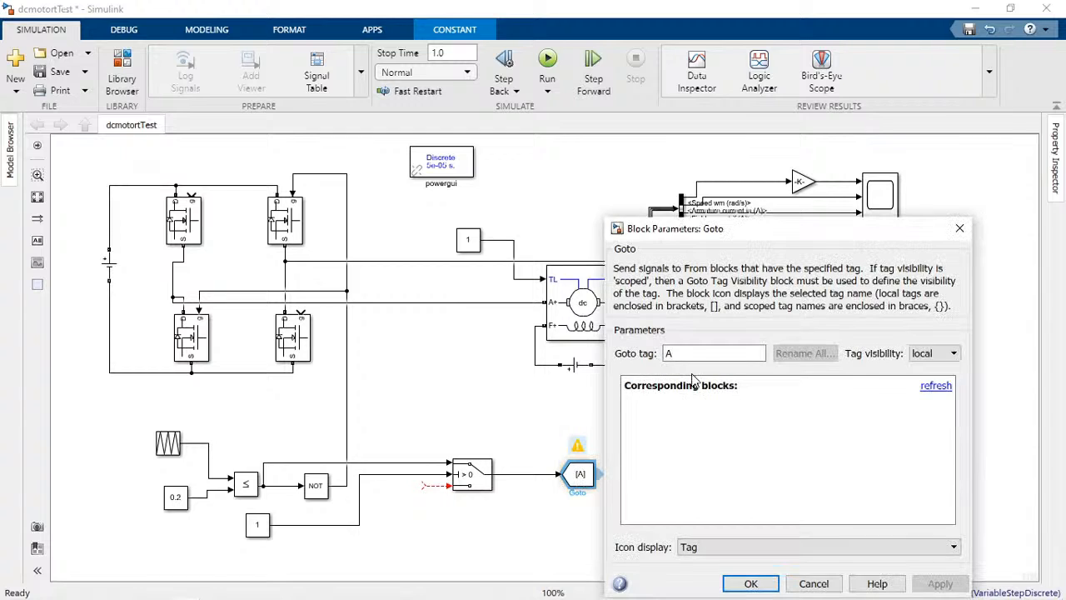
type("S1")
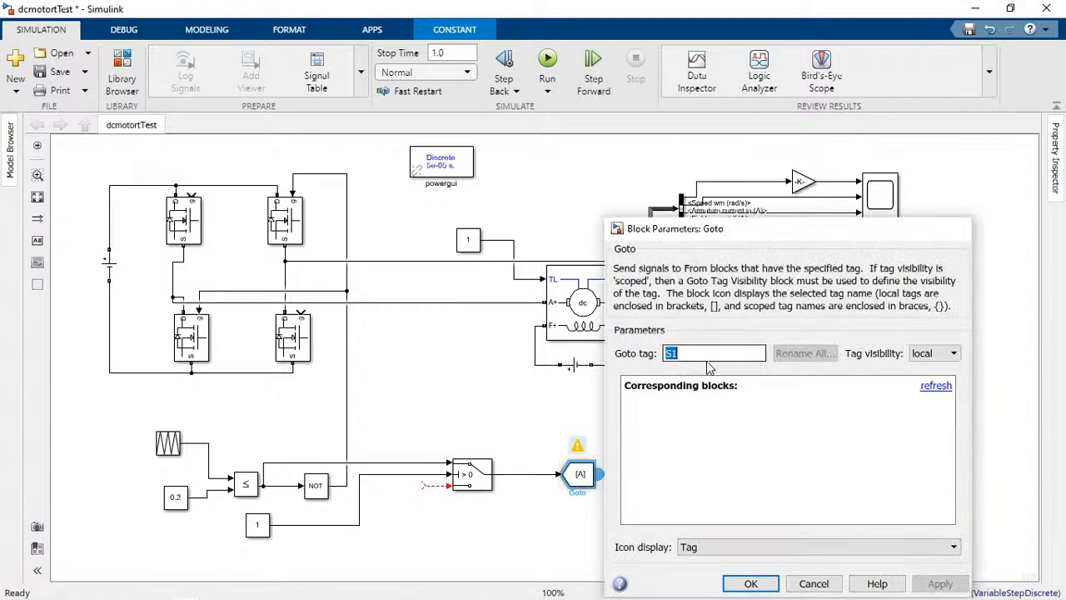
key("Return")
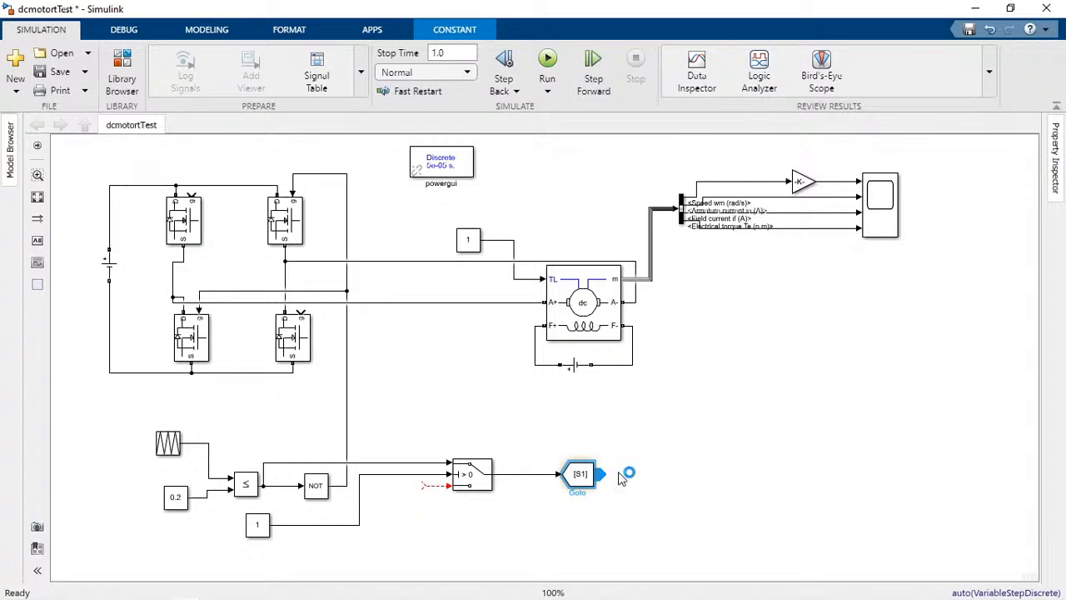
- Add a From block with tag S1 beside the first upper Mosfet and connect it to that Mosfet's gate
left_click_drag(619, 473, 192, 201)
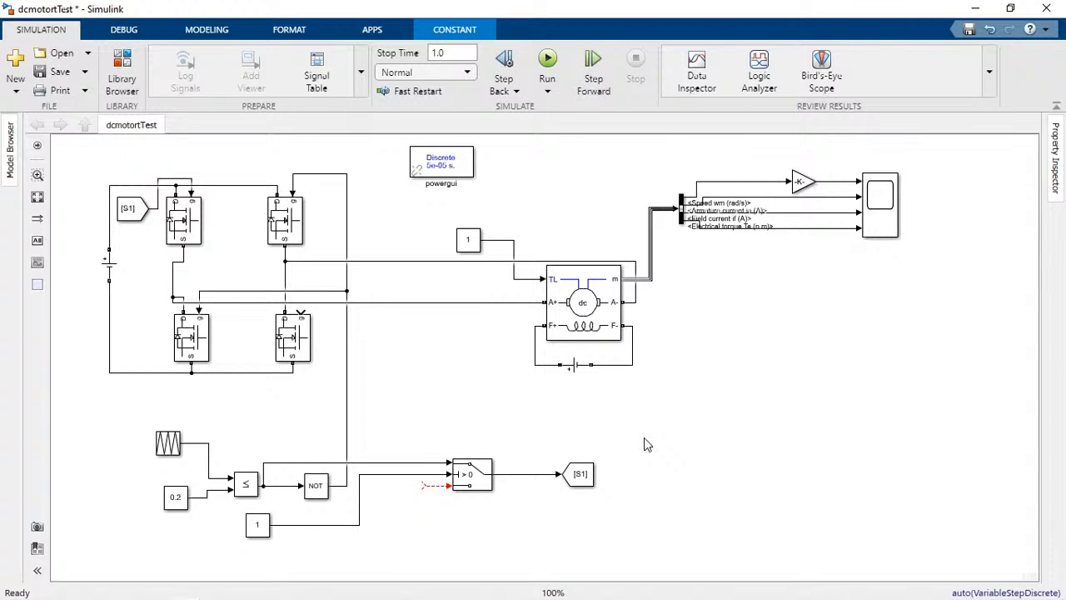
- Set the value of the Constant that drives the Switch's control input to 0
left_click(260, 528)
left_click(406, 481)
double_click(257, 524)
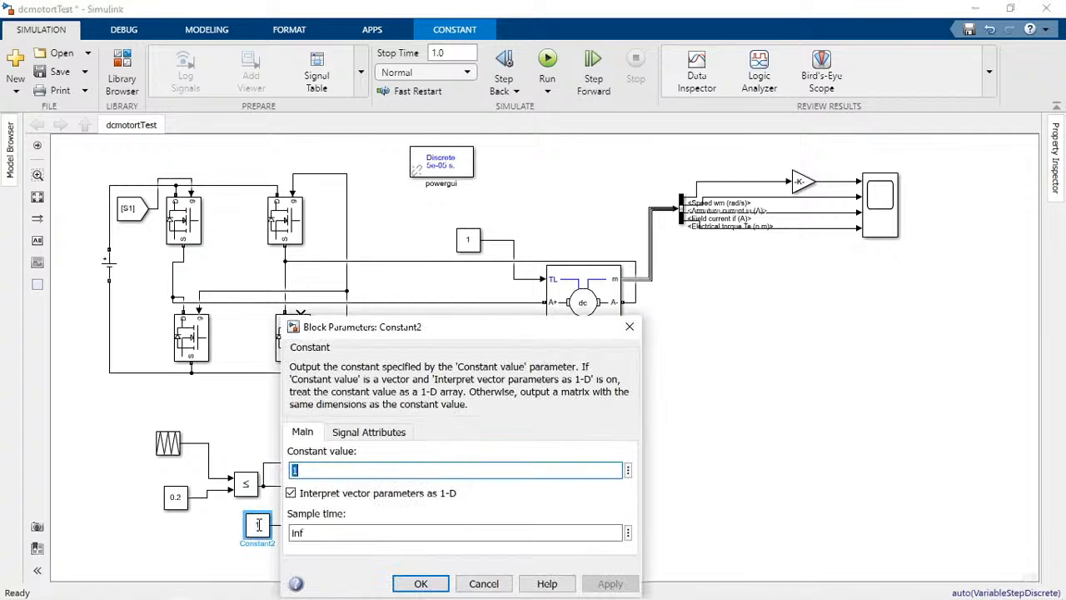
type("0")
key("Return")
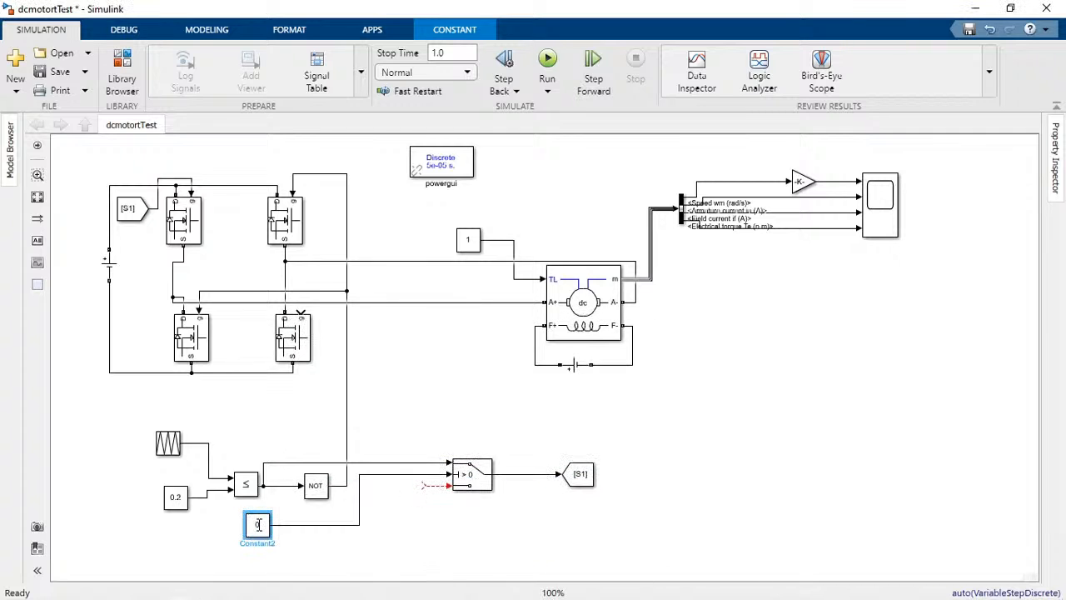
left_click(482, 487)
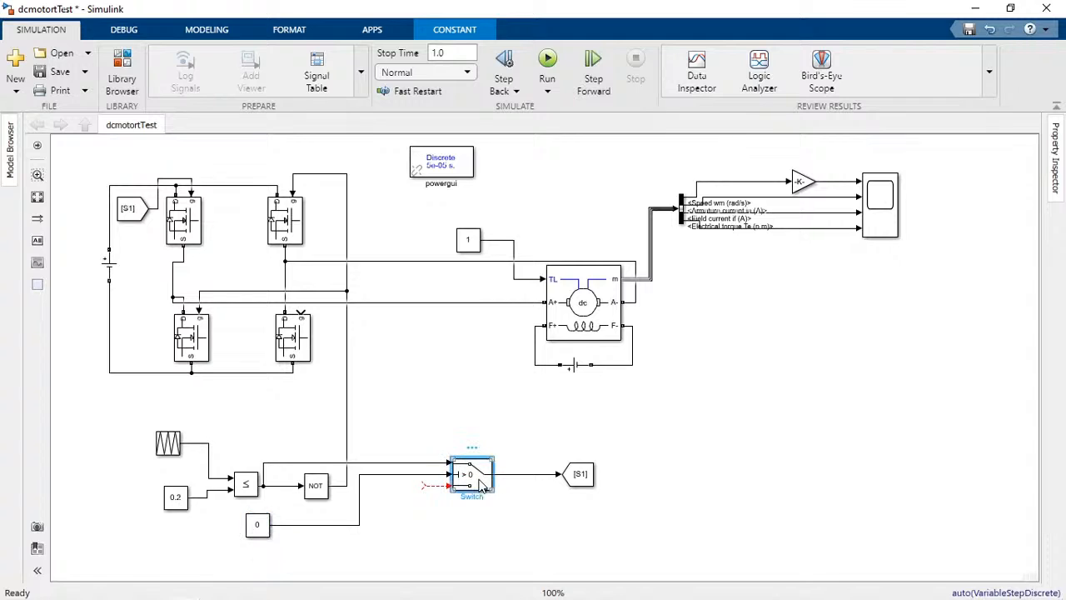
left_click(203, 348)
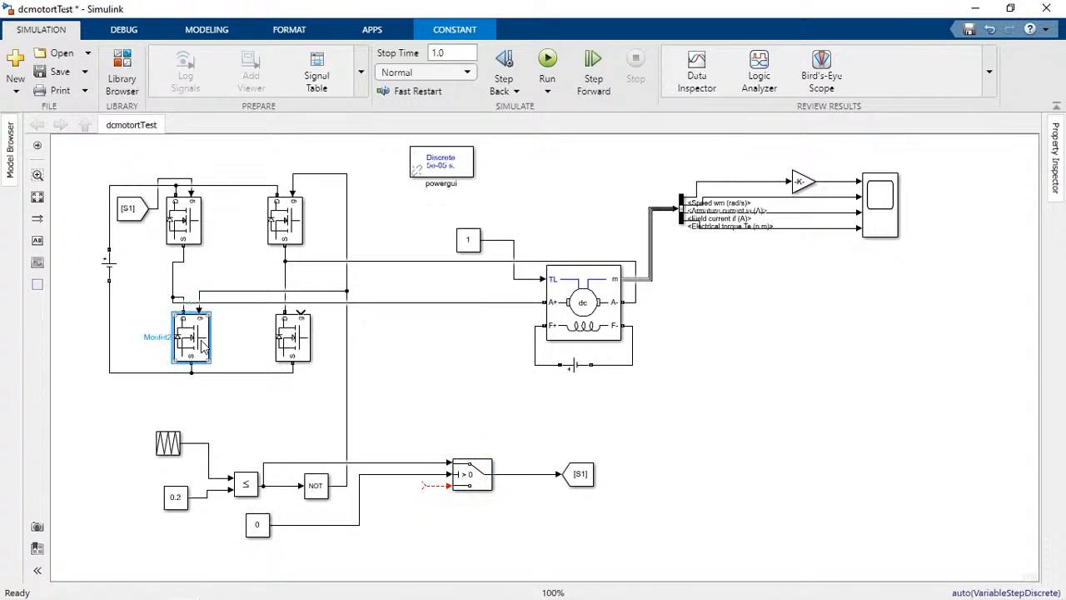
left_click(190, 239)
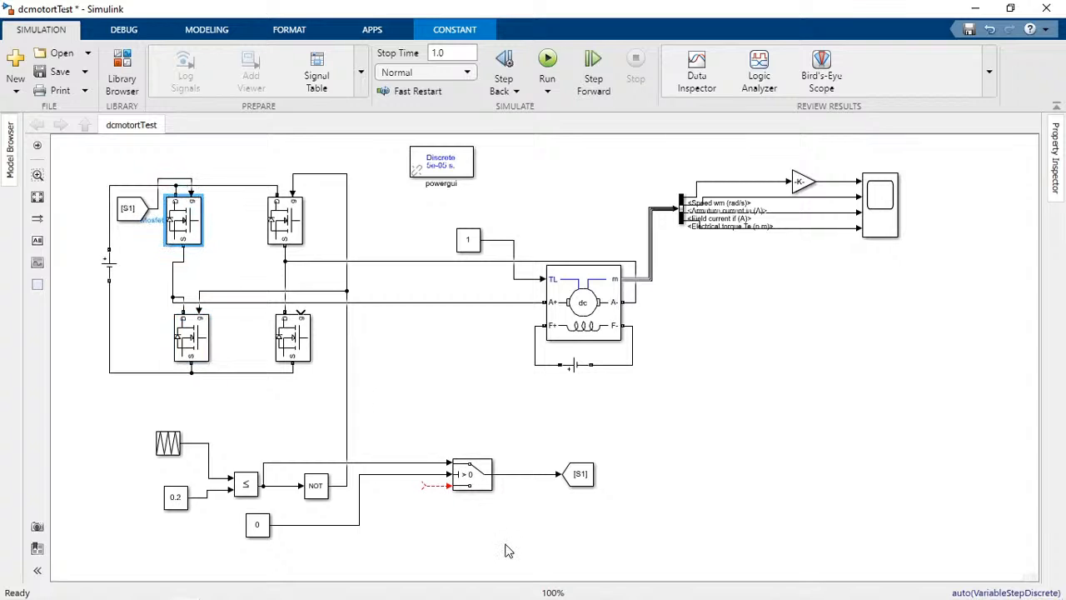
- Duplicate the connected Switch and Goto pair to make three more pairs stacked below the original
left_click_drag(462, 432, 595, 499)
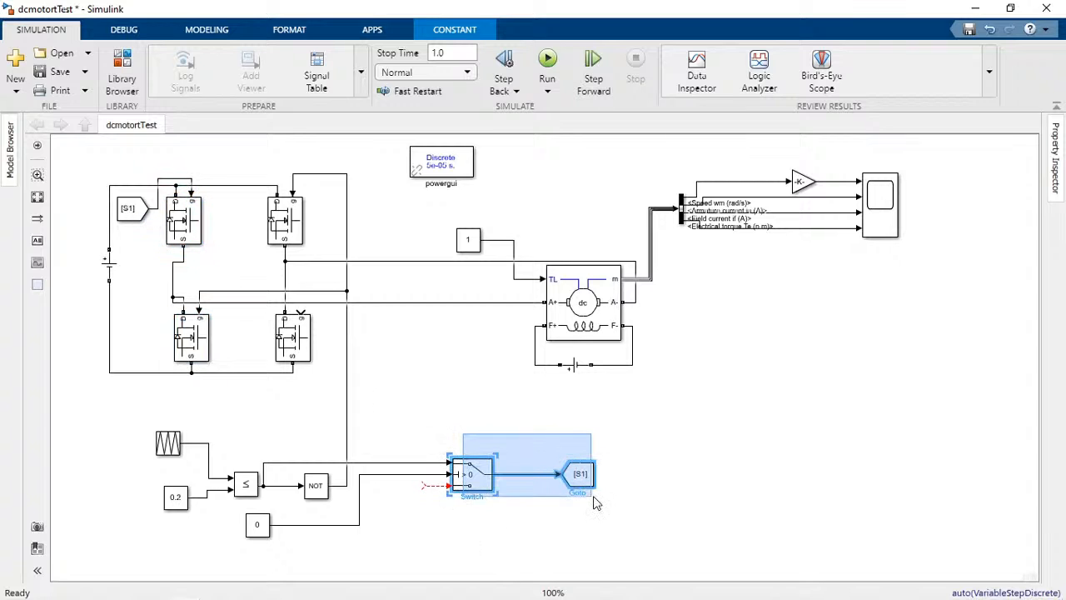
left_click_drag(477, 481, 479, 531)
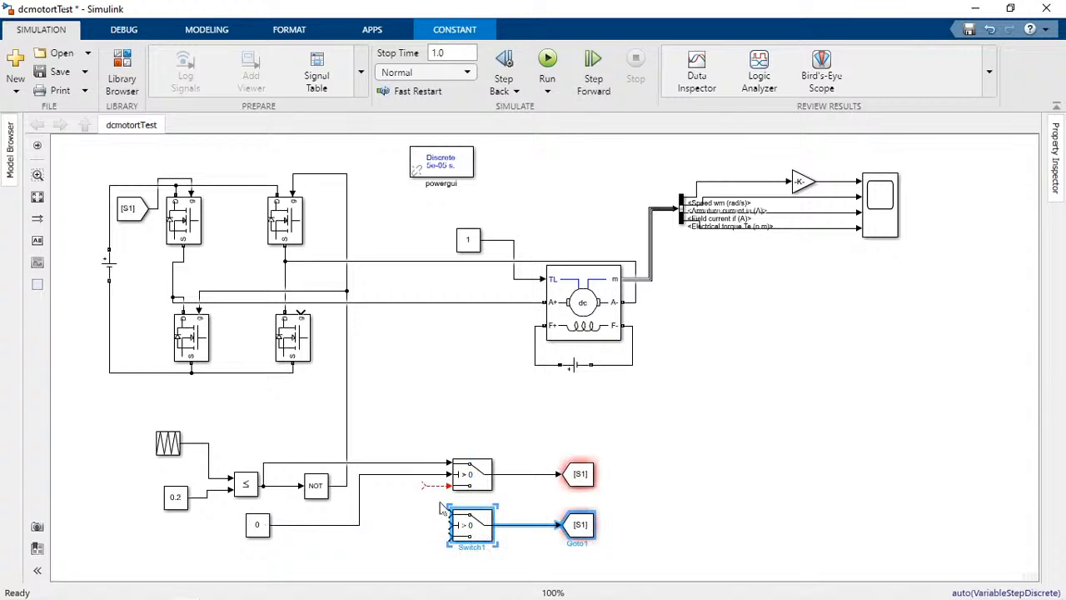
left_click_drag(480, 526, 487, 565)
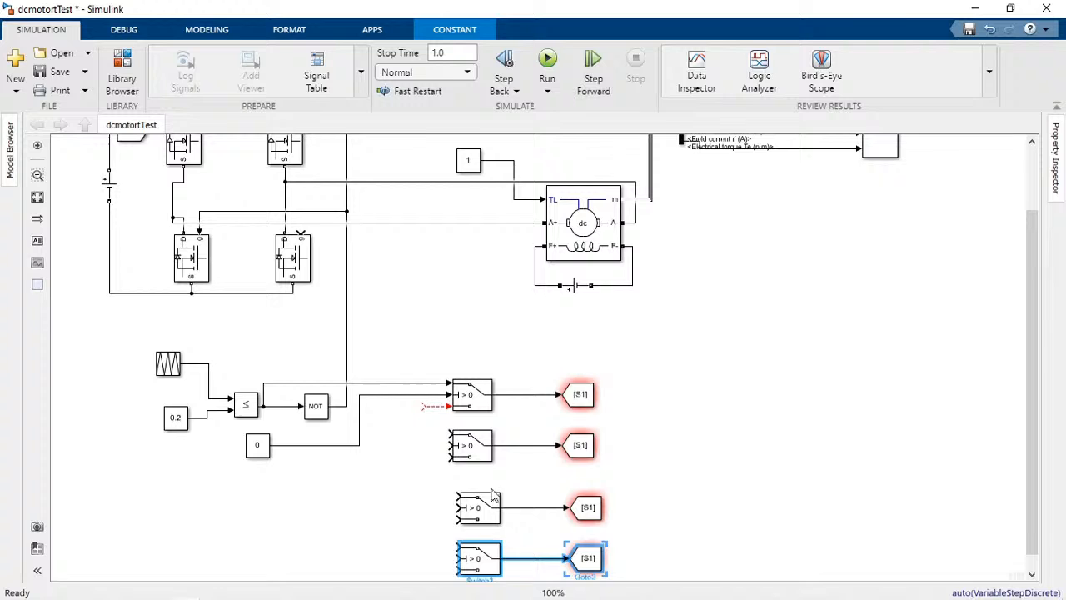
- Set the tags of the three copied Goto blocks to S2, S3 and S4 in order from the upper one down
double_click(580, 445)
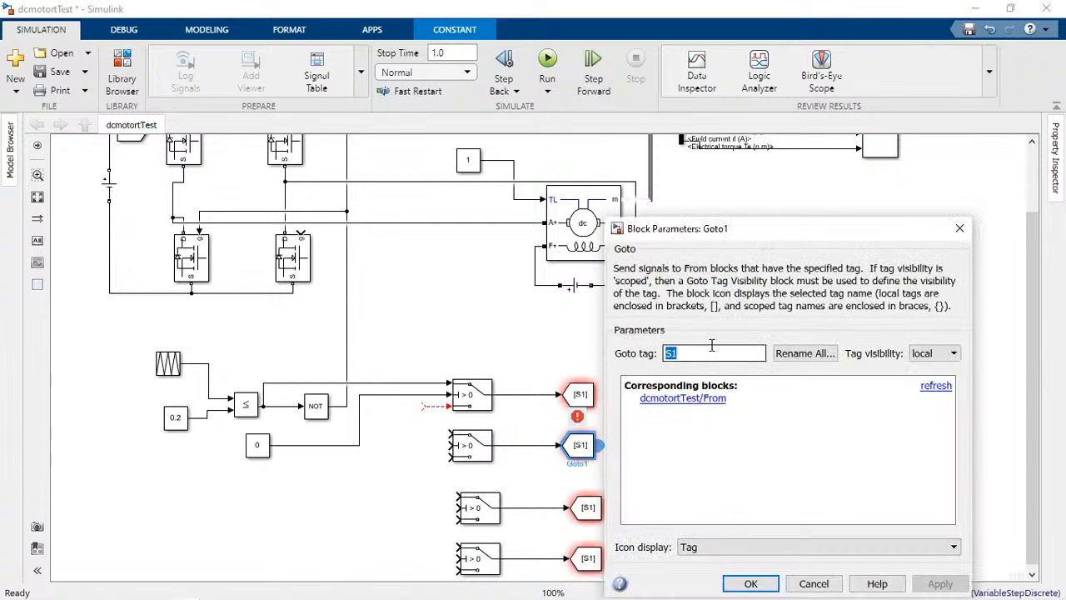
type("S2")
key("Return")
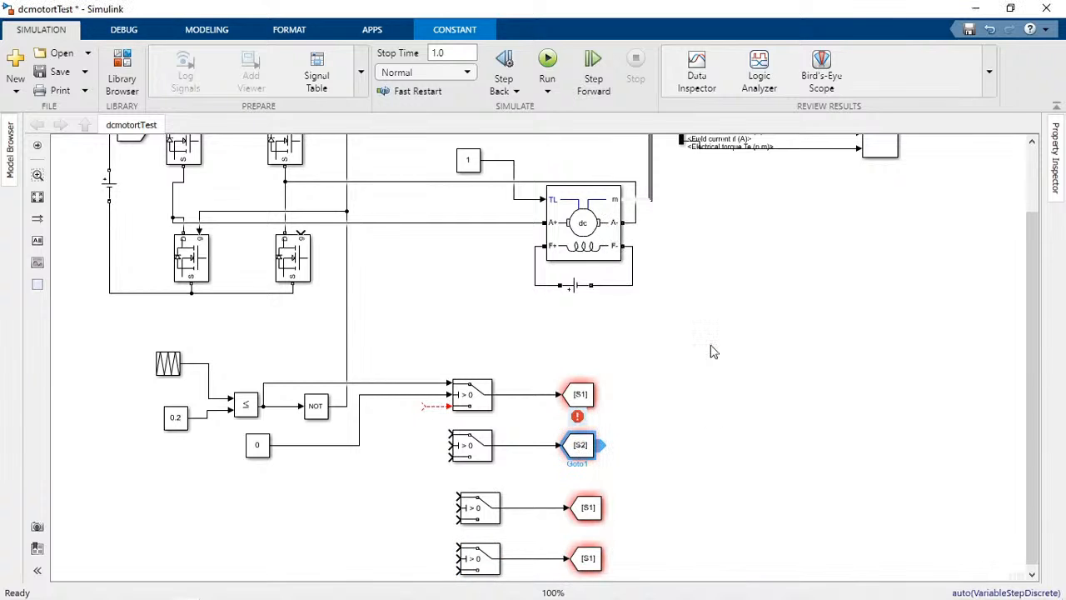
double_click(588, 507)
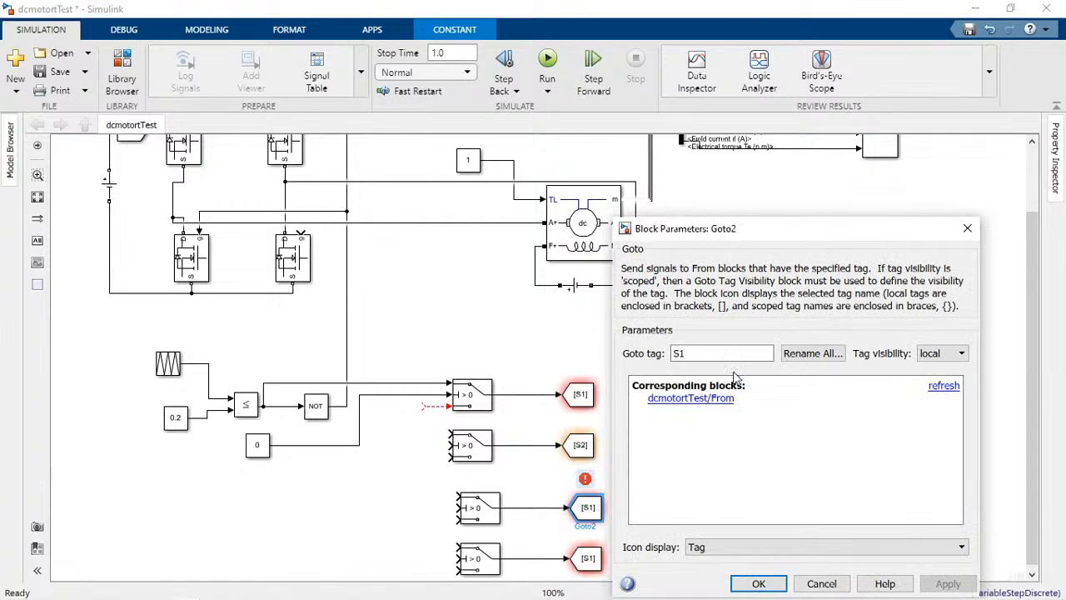
type("S3")
key("Return")
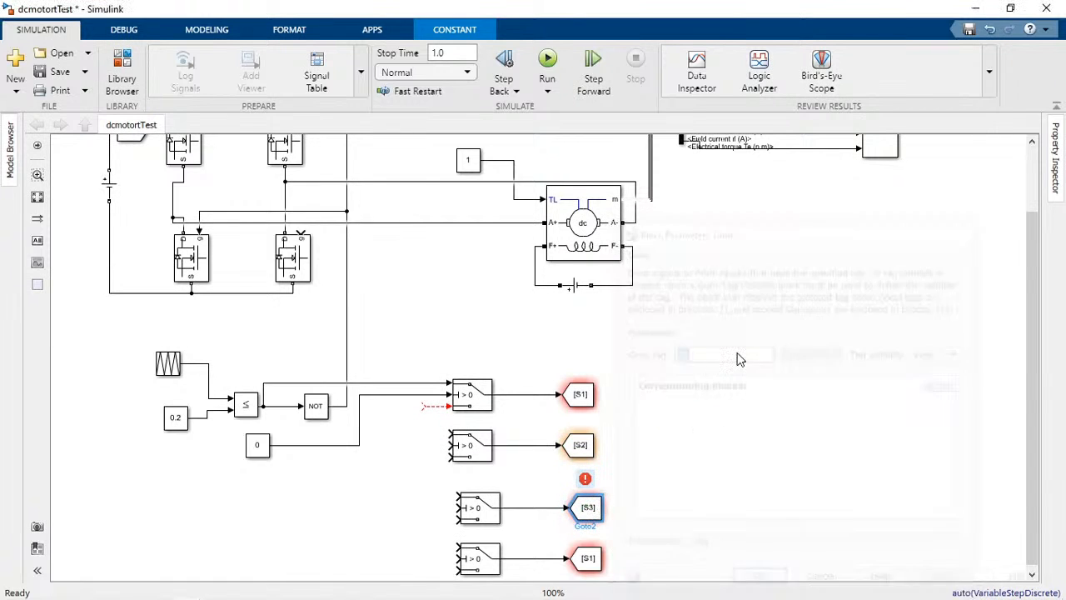
double_click(588, 558)
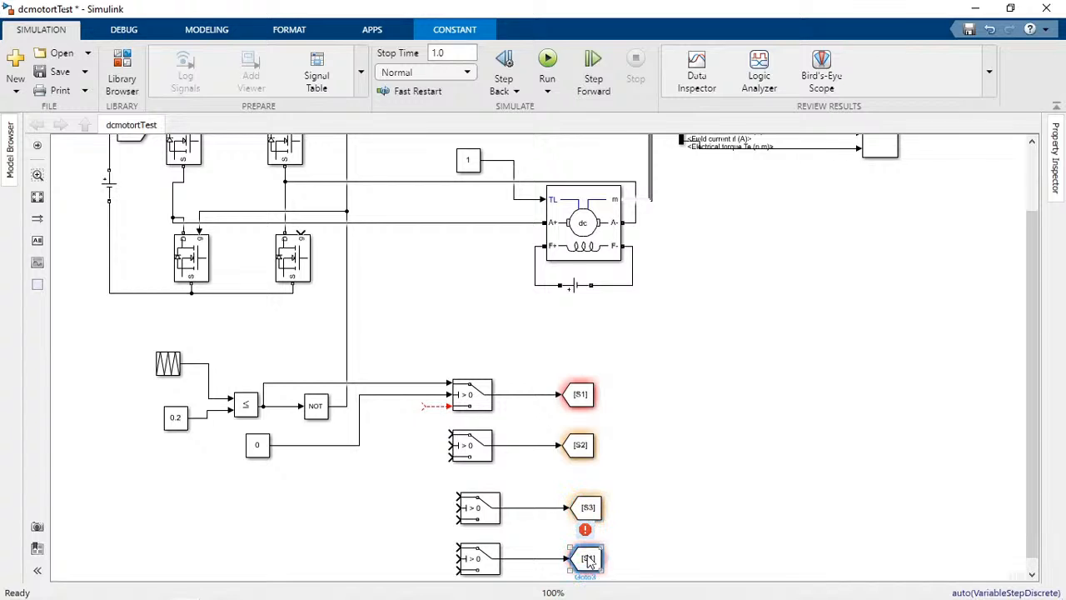
double_click(710, 351)
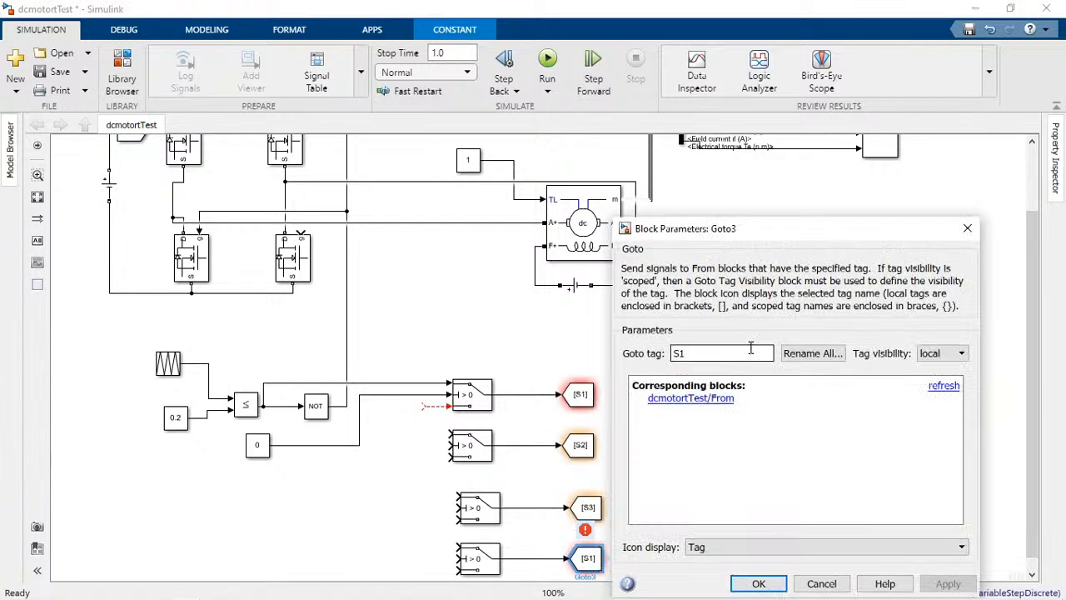
type("S4")
key("Return")
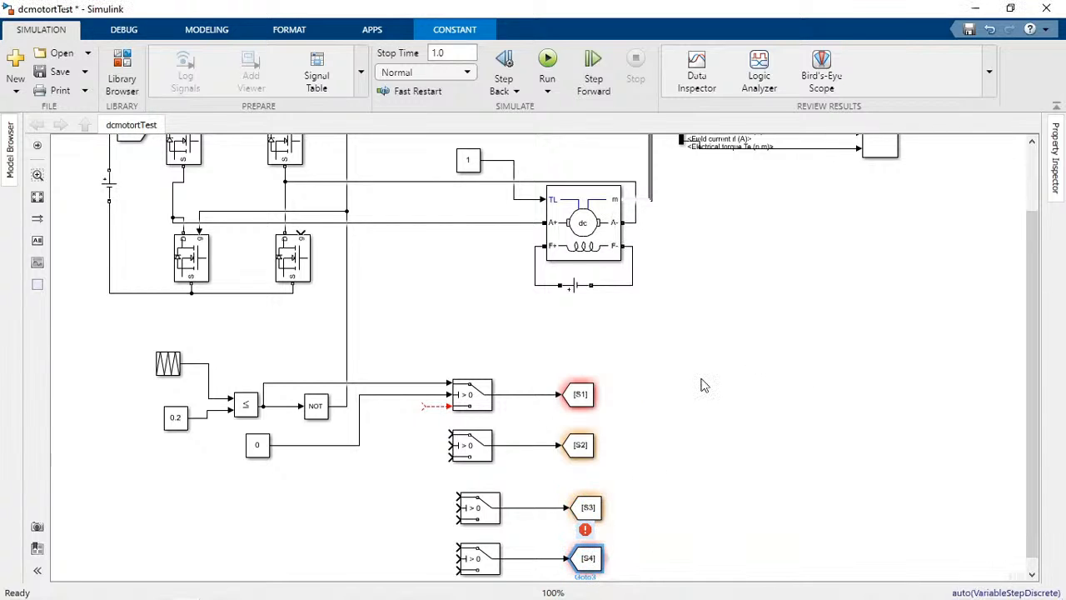
left_click(375, 508)
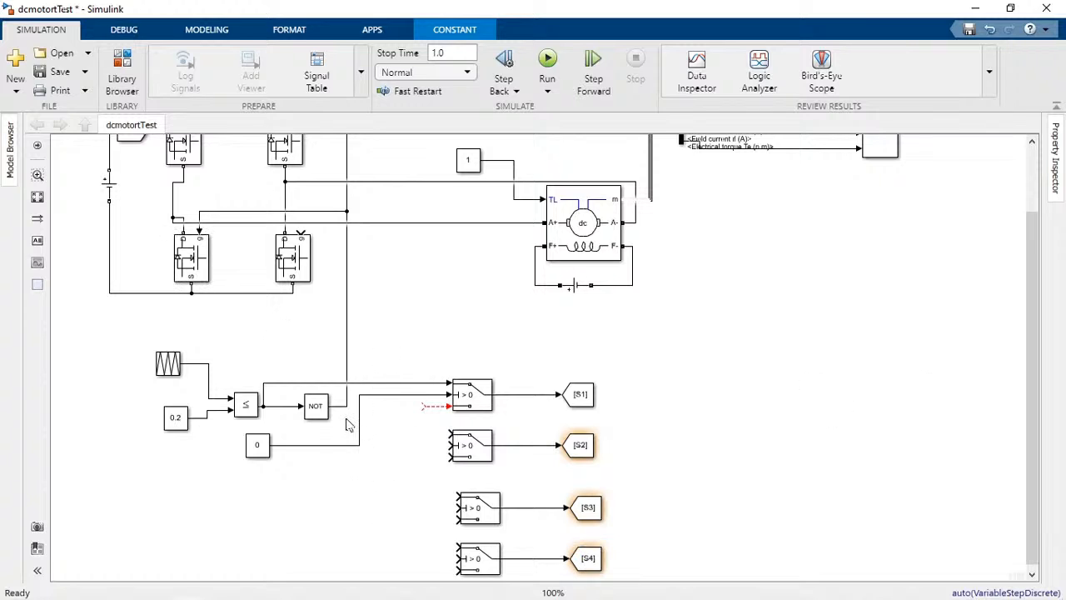
- Branch the NOT output to the first inputs of the second and third Switches, and the Relational Operator output to the fourth Switch's first input
left_click_drag(344, 406, 454, 434)
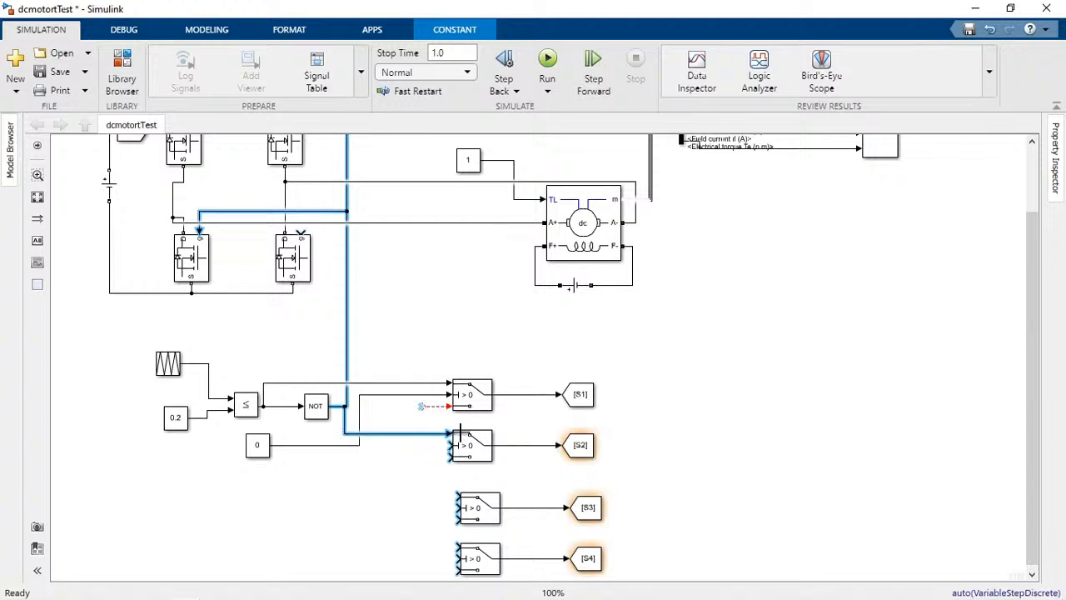
left_click_drag(393, 384, 457, 548)
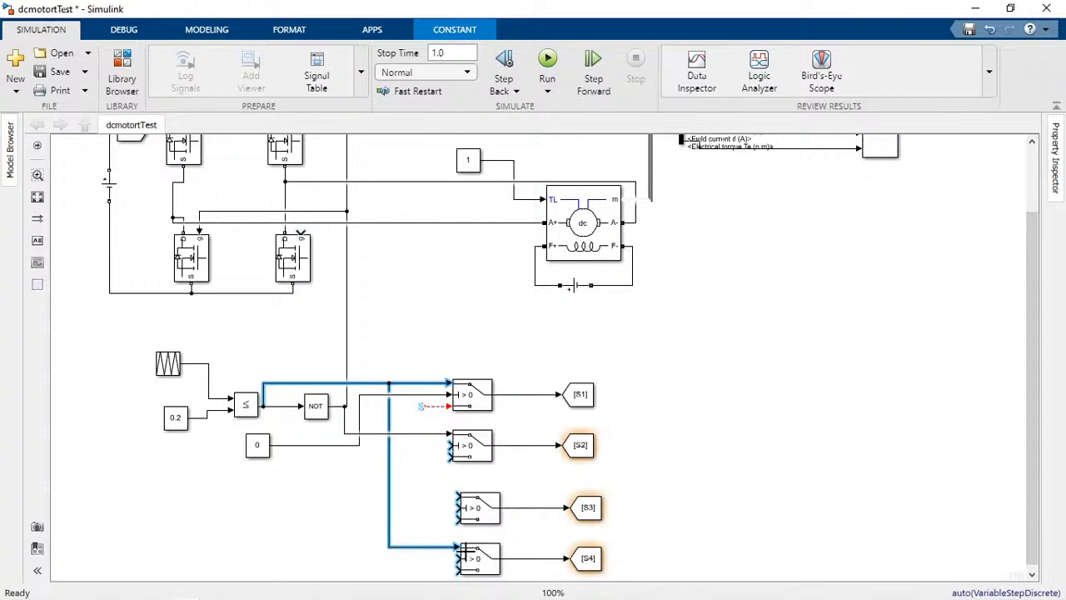
left_click_drag(408, 433, 462, 497)
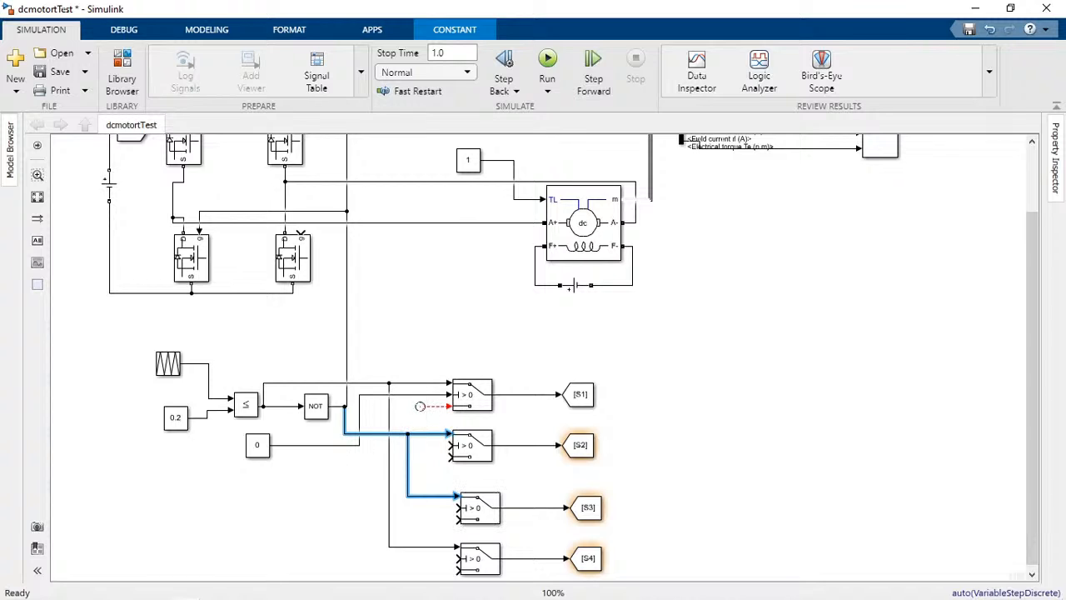
- Extend the first Switch's unconnected third-input line to below the Constant, and branch the Constant's signal to the middle inputs of the other three Switches
left_click_drag(420, 406, 274, 479)
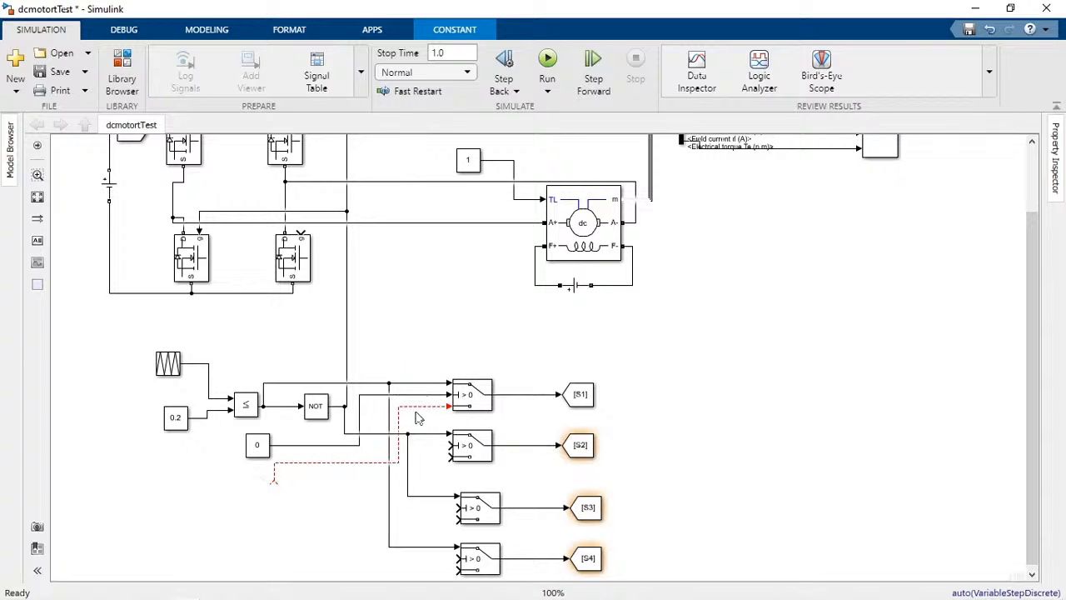
left_click_drag(422, 402, 456, 508)
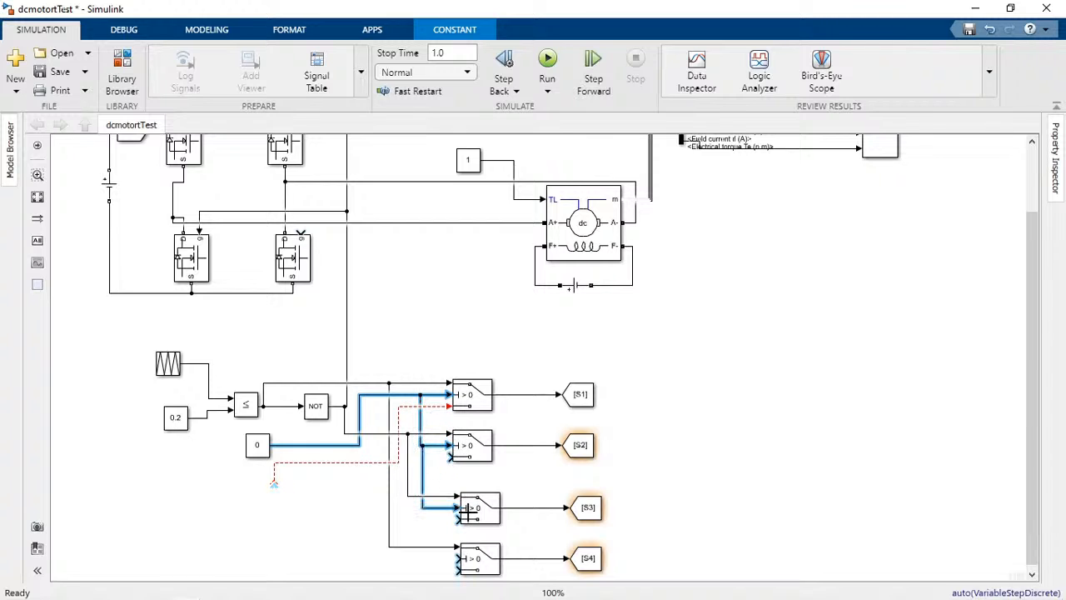
left_click(422, 512)
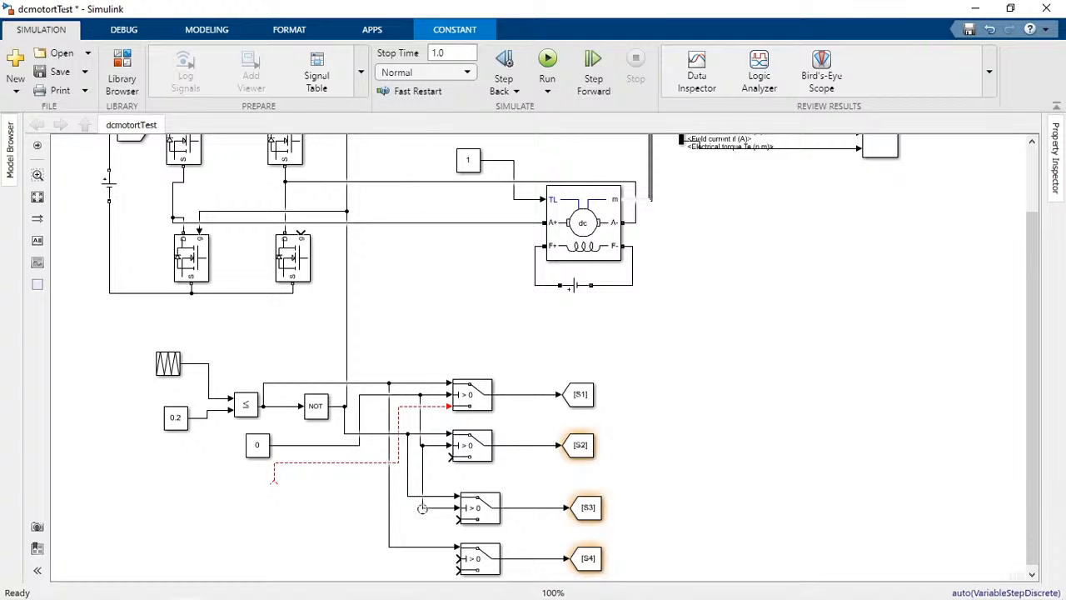
left_click_drag(422, 508, 457, 558)
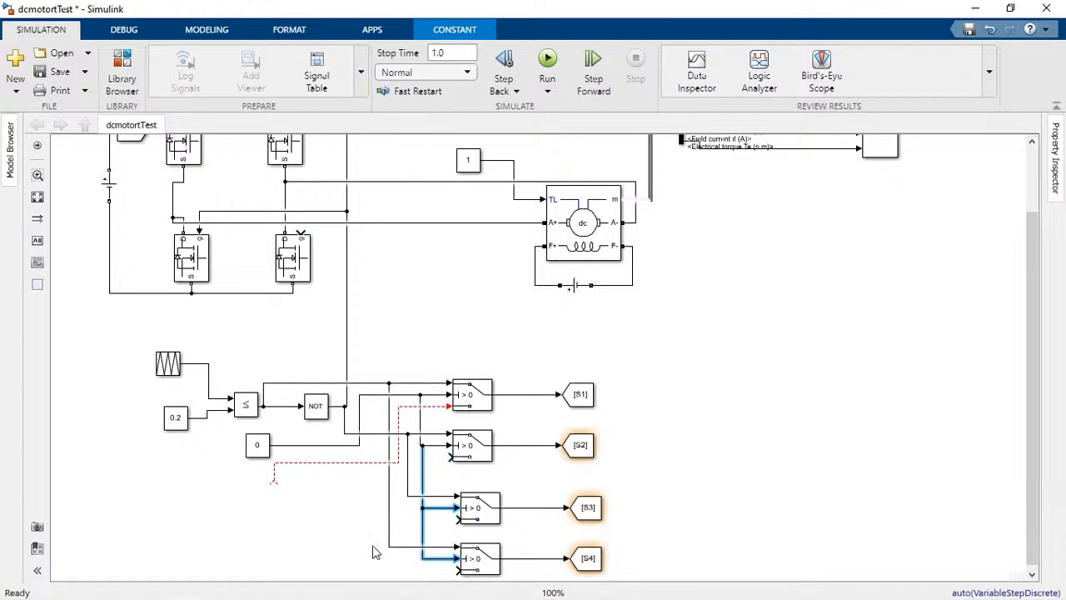
left_click(325, 537)
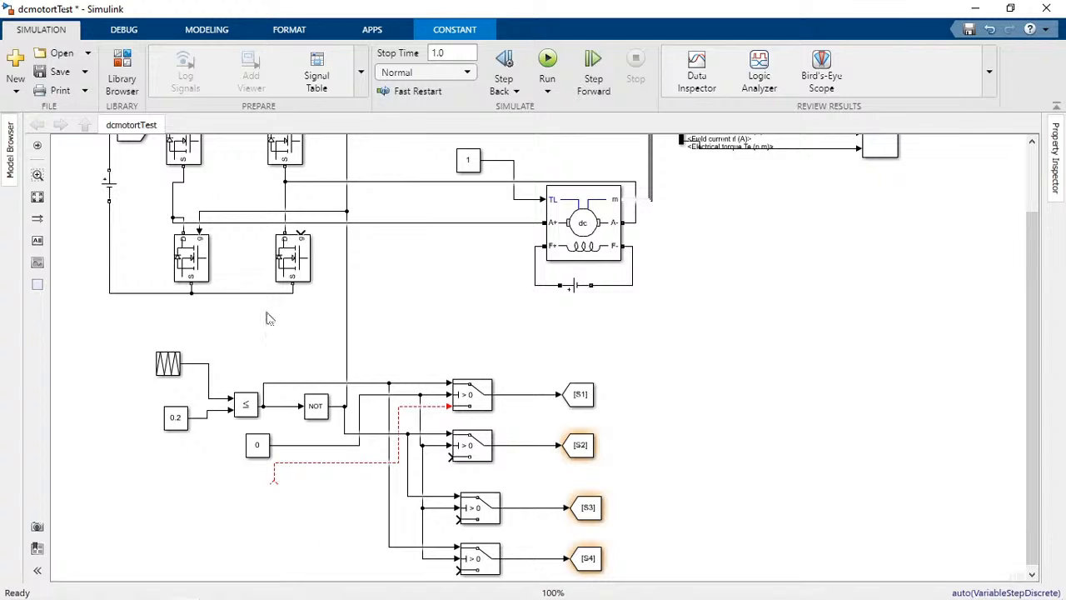
left_click(194, 264)
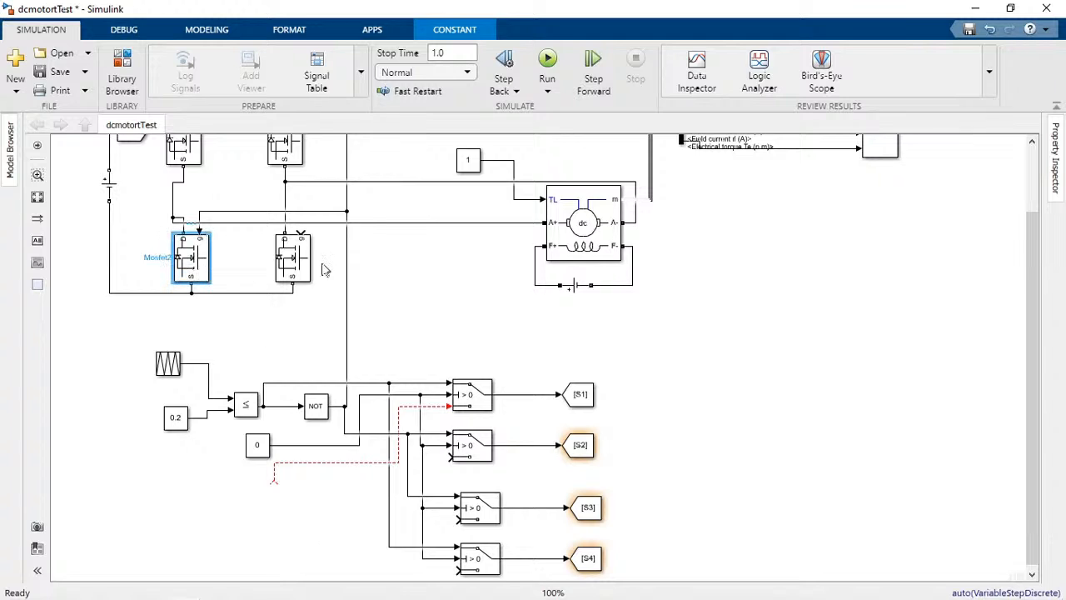
left_click(295, 265)
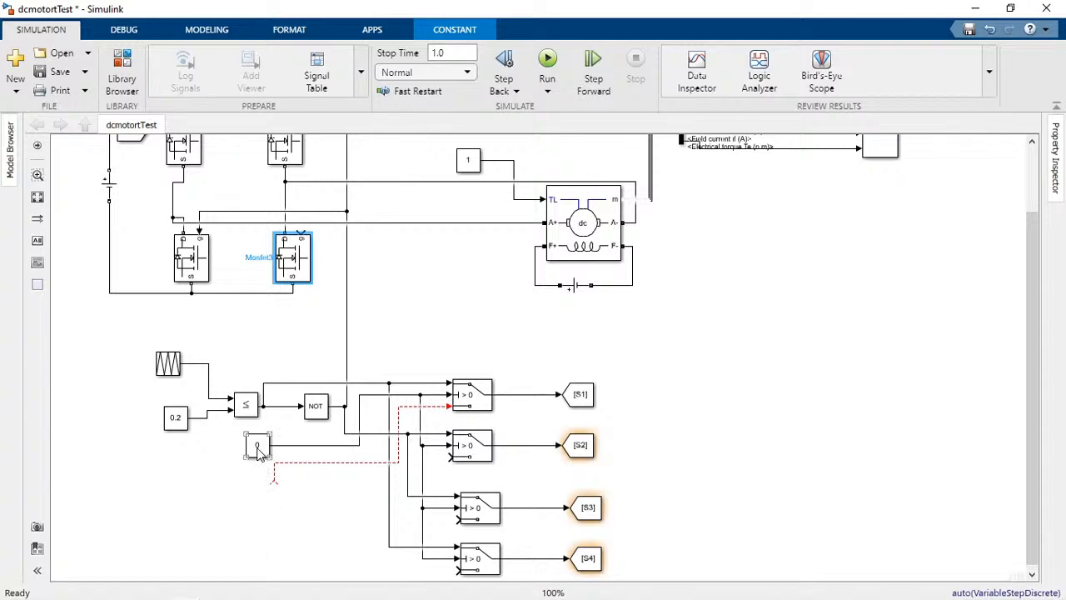
- Duplicate the Constant below the original and connect the copy to the third inputs of the first, third and fourth Switches
left_click_drag(257, 447, 258, 543)
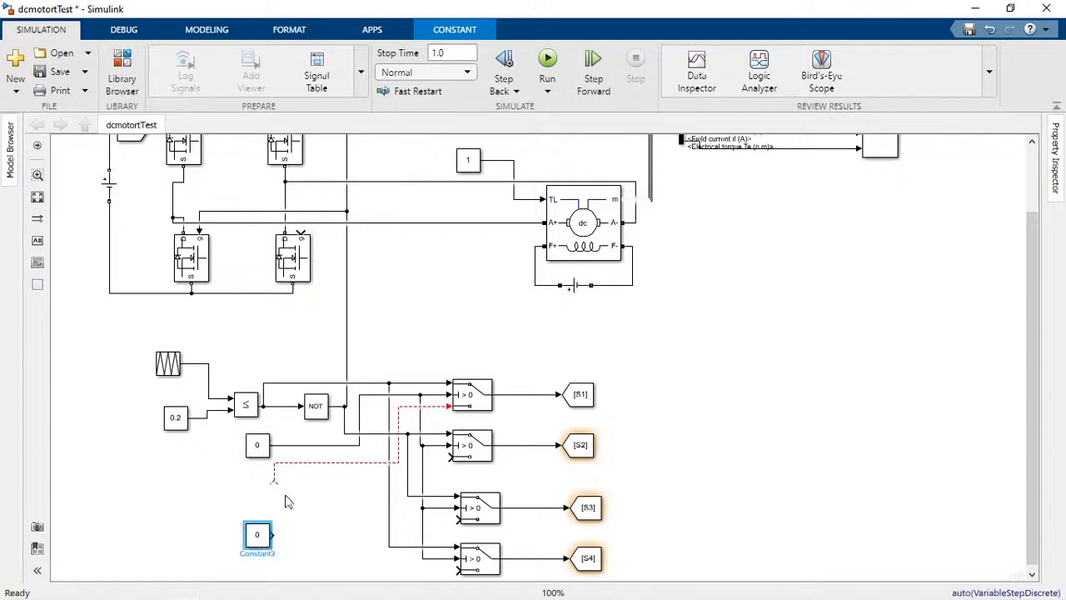
left_click_drag(274, 482, 273, 535)
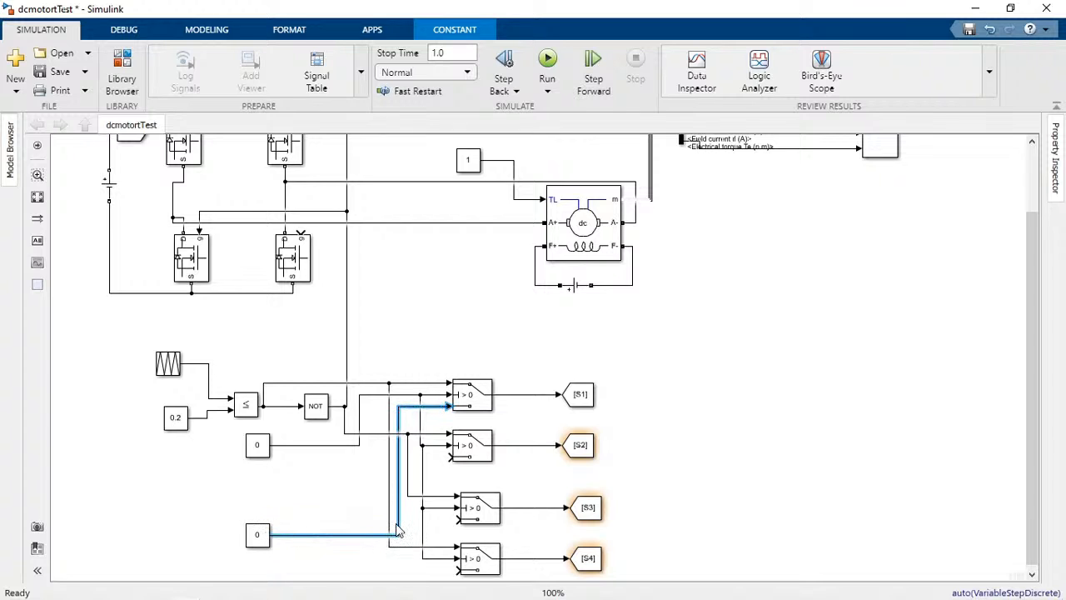
left_click_drag(399, 530, 460, 509)
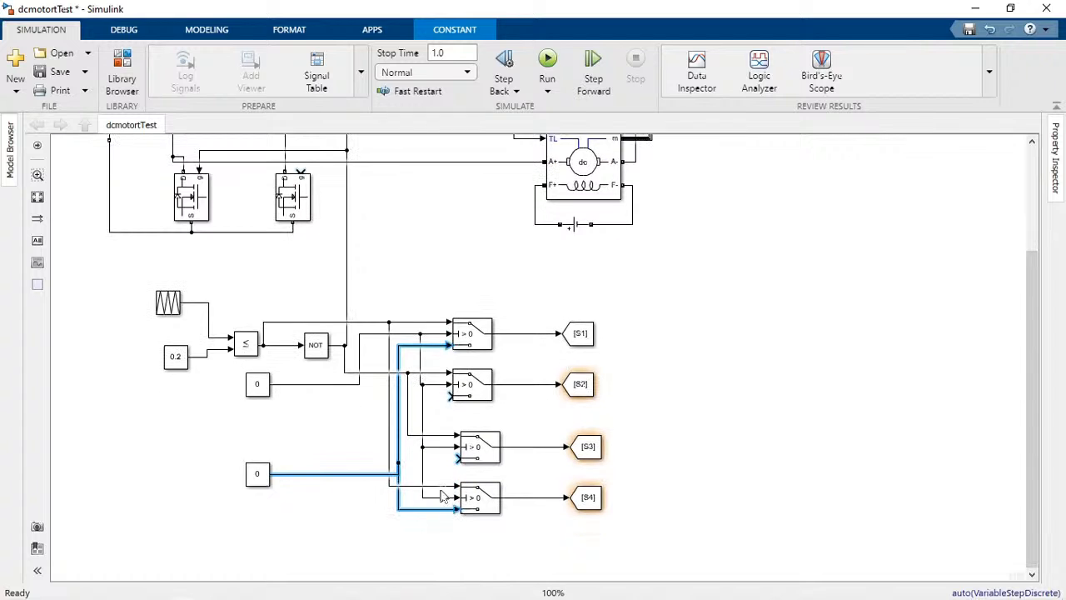
- Shift the vertical segment of the first Switch's third-input line toward the Constants, and insert a rotated copy of the NOT block into it
left_click_drag(398, 459, 365, 450)
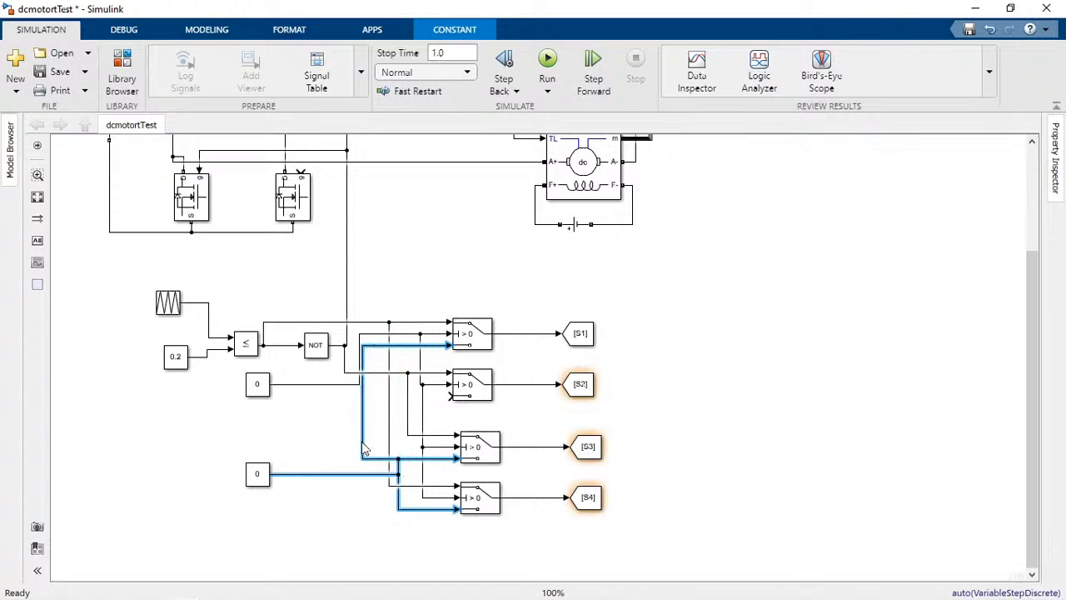
left_click_drag(326, 345, 376, 432)
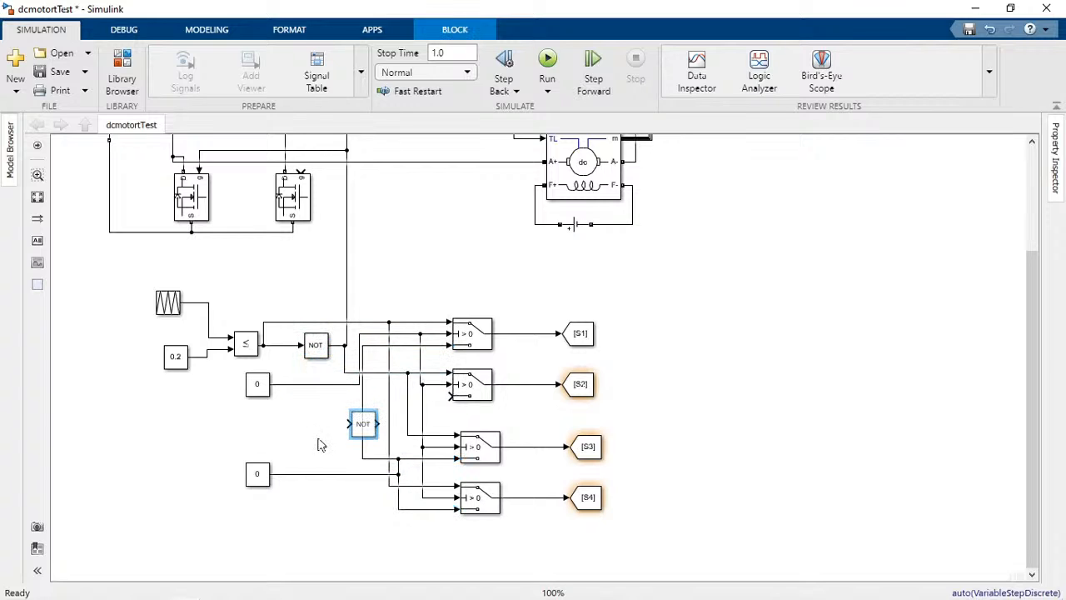
key("ctrl+r")
- Set the value of the lower Constant, which feeds the Switches' third inputs, to 1
left_click(265, 475)
double_click(259, 474)
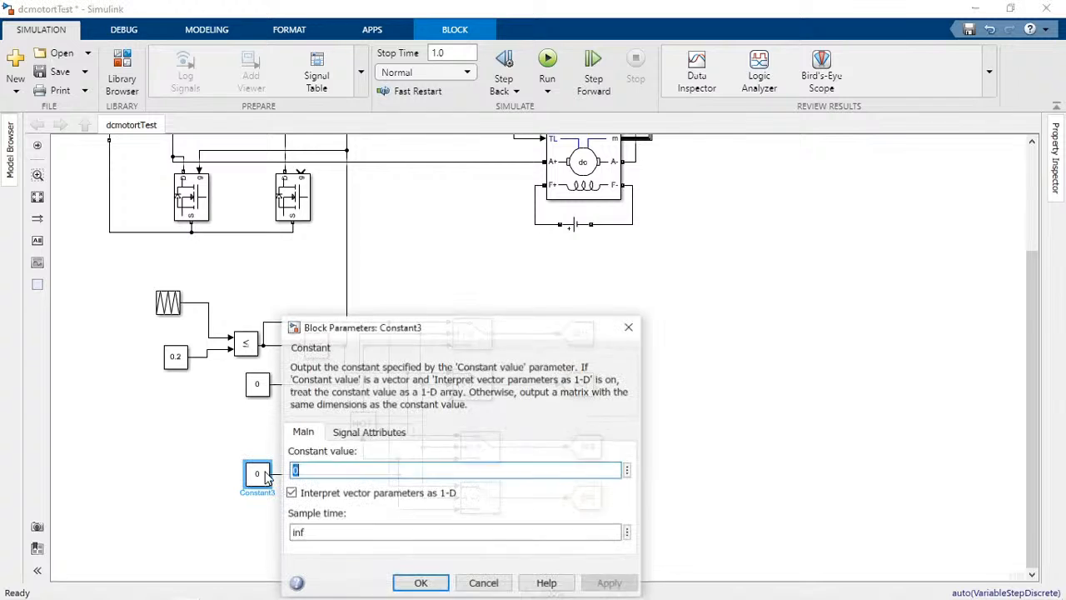
type("1")
key("Return")
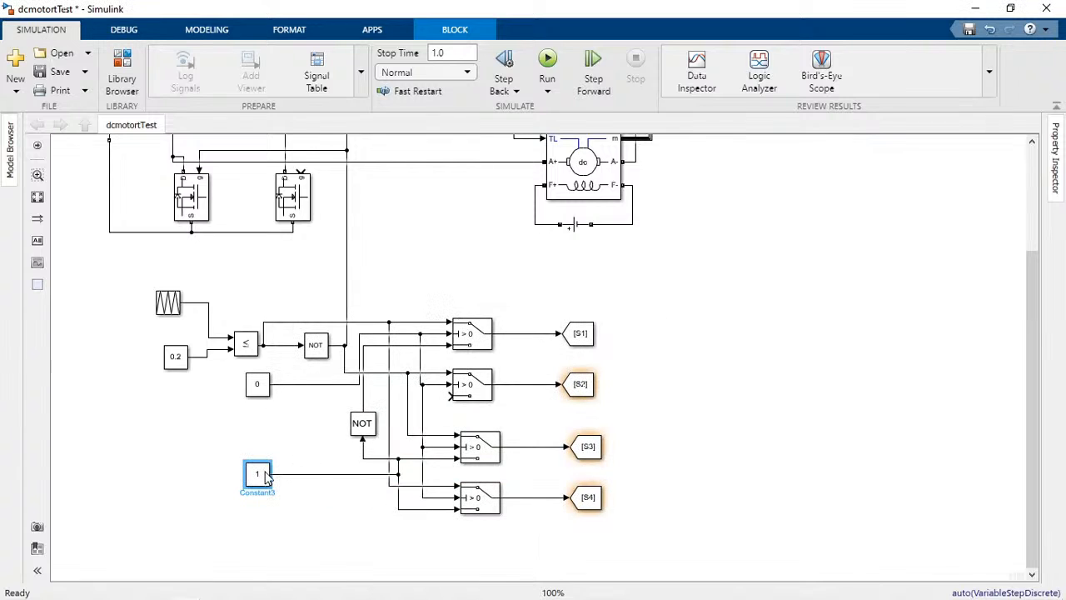
- Set the value of the upper Constant, which feeds the Switches' middle inputs, to 1
double_click(260, 391)
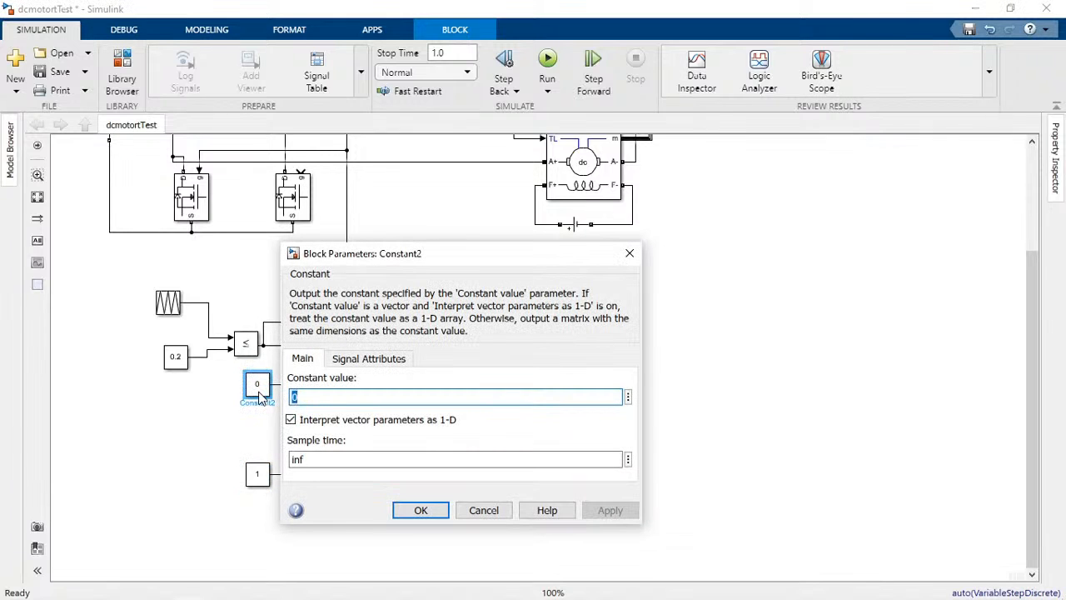
type("1")
key("Return")
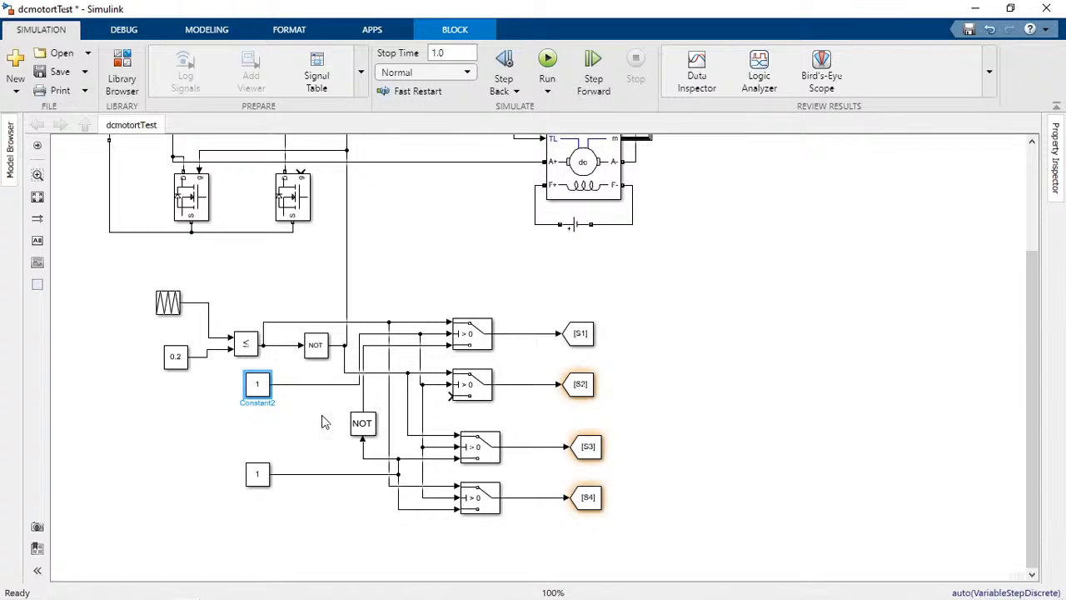
left_click(467, 335)
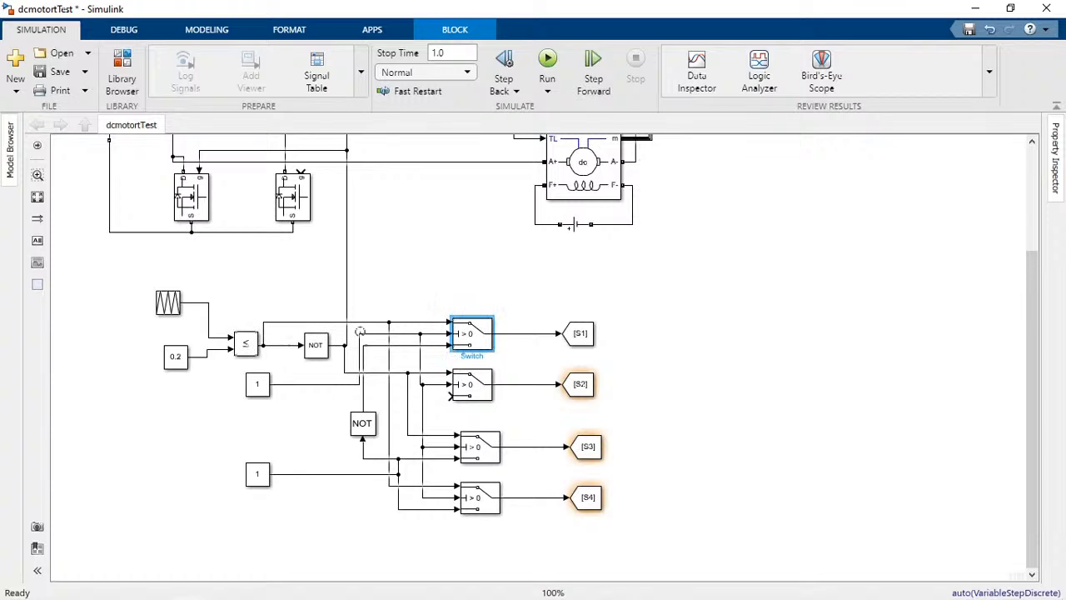
left_click(320, 322)
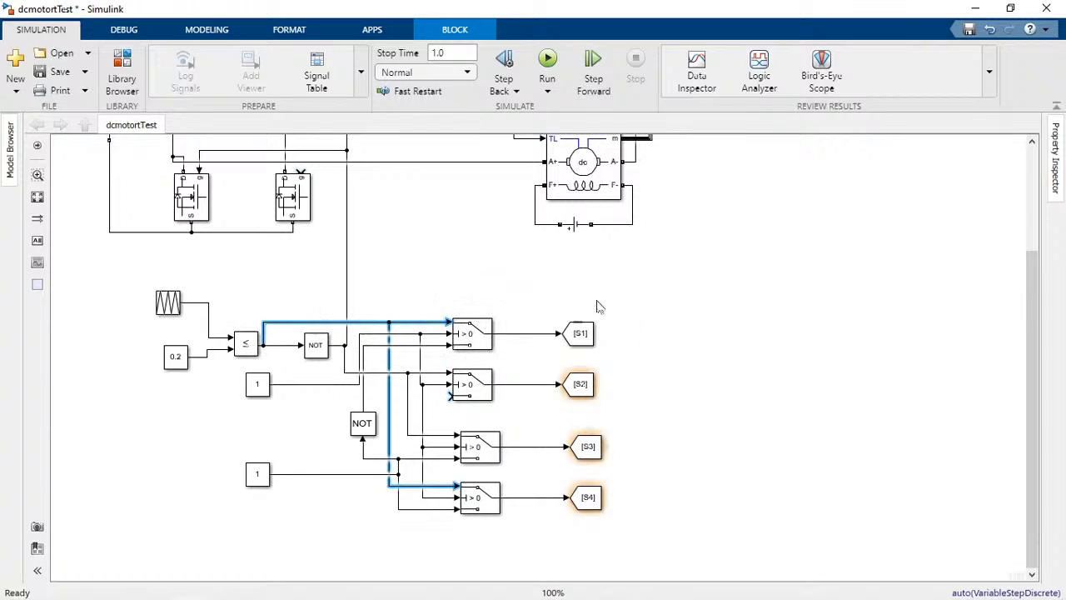
- Create matching From blocks beside the S2, S3 and S4 Goto blocks
left_click(592, 390)
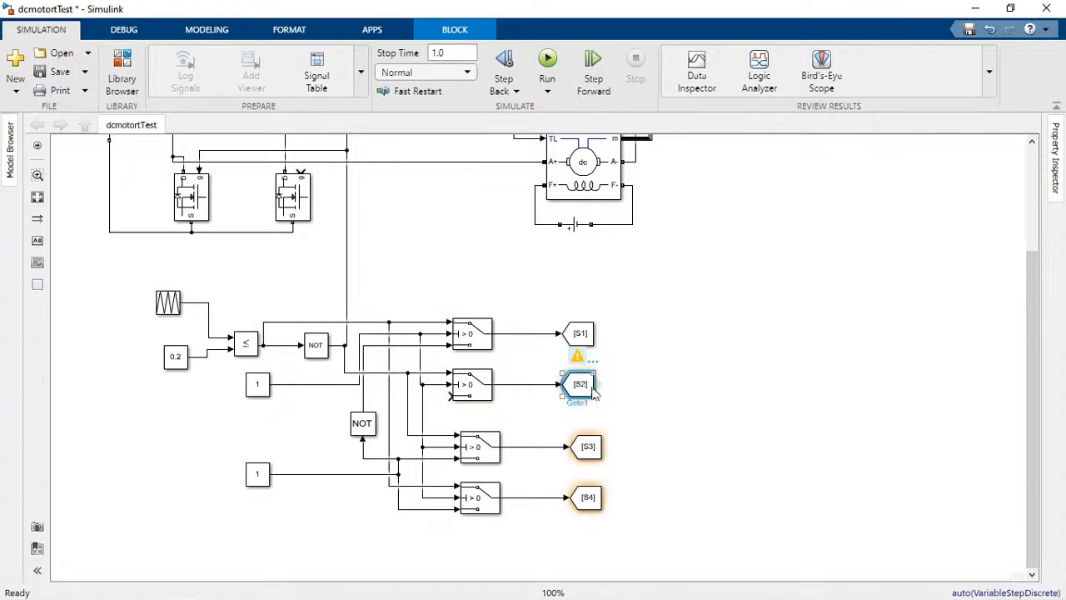
left_click_drag(600, 386, 627, 386)
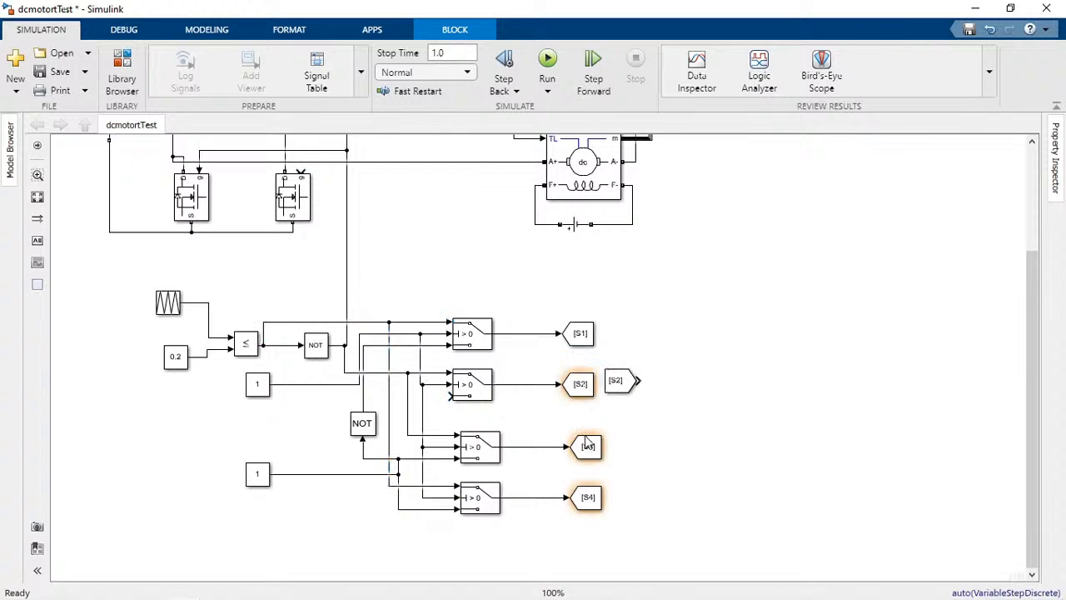
left_click(588, 452)
left_click_drag(607, 447, 637, 450)
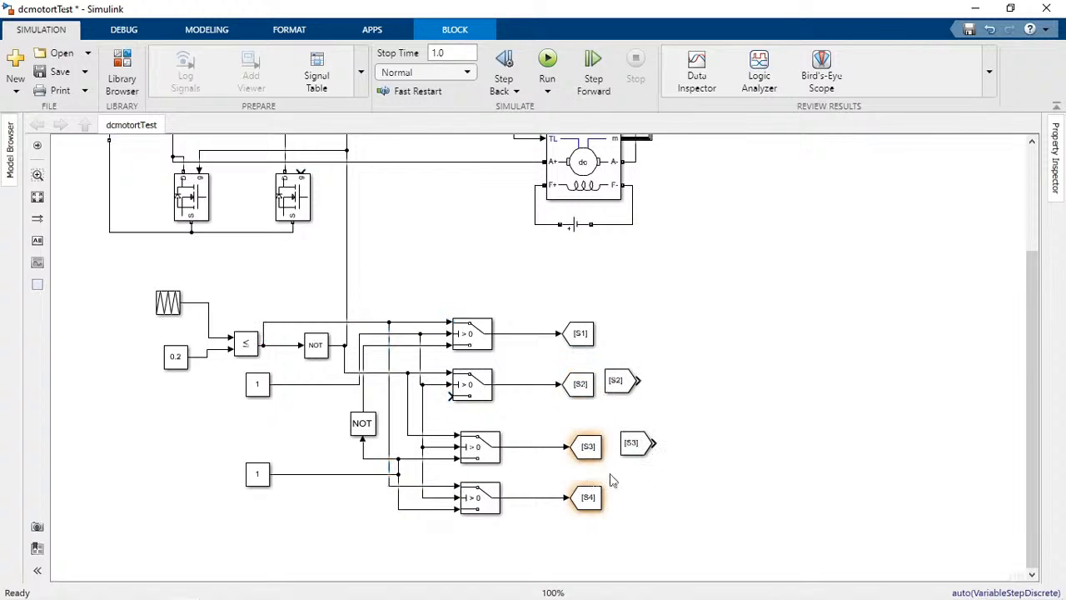
left_click(587, 504)
left_click_drag(605, 498, 639, 505)
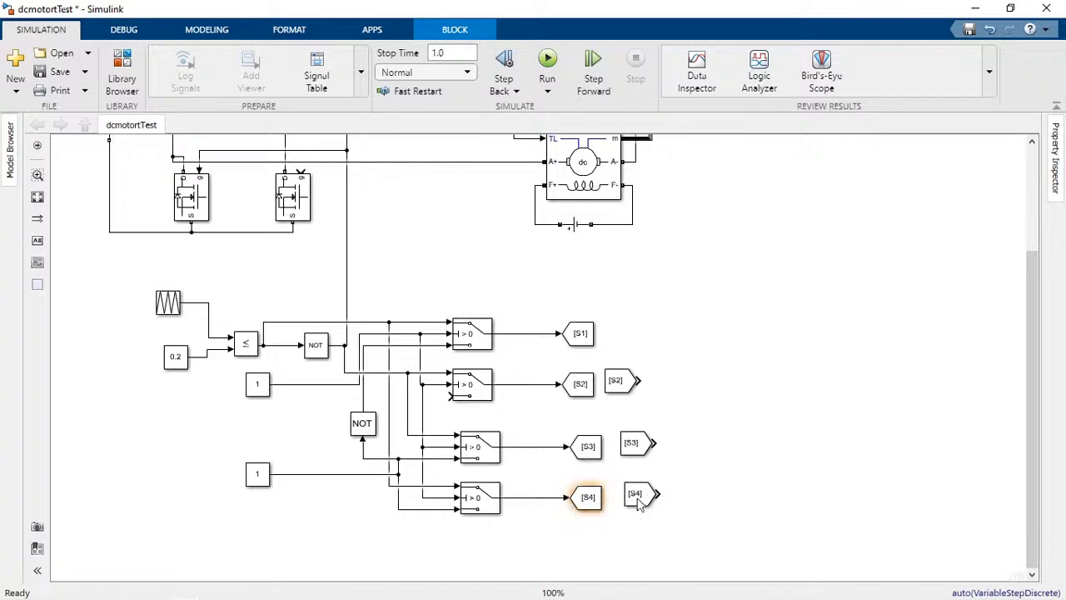
- Delete the line from the NOT block to the lower-left Mosfet's gate, and connect the S4 From block to the lower-right Mosfet's gate
left_click(256, 390)
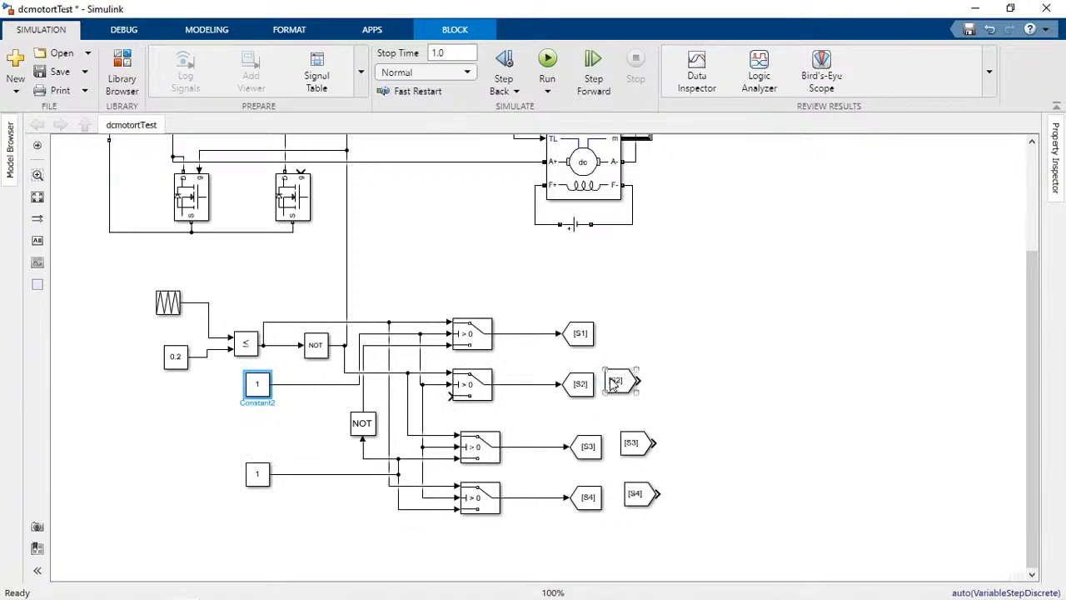
left_click_drag(638, 495, 162, 214)
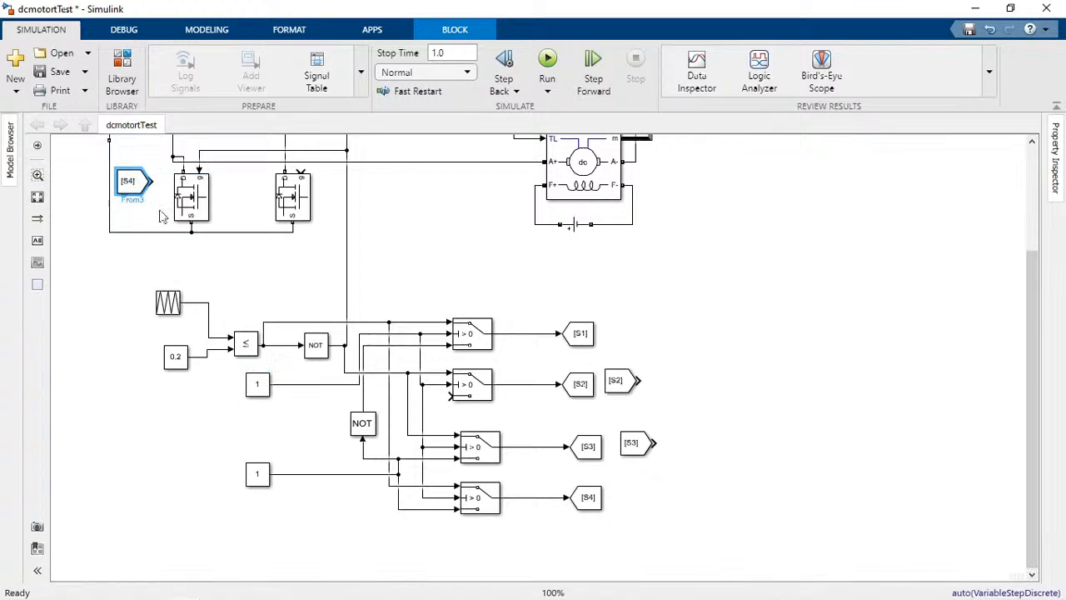
left_click_drag(322, 241, 388, 257)
key("Delete")
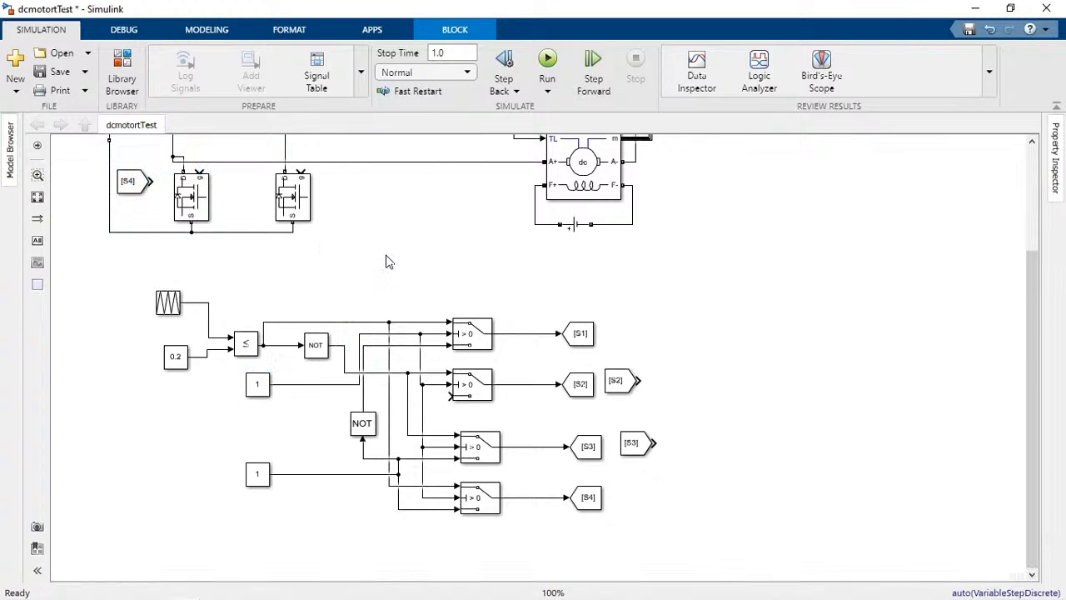
left_click_drag(151, 181, 297, 171)
- Move the S3 From block near the bridge and connect the S2 From block to the lower-left Mosfet's gate
left_click_drag(639, 446, 248, 297)
left_click_drag(375, 280, 408, 237)
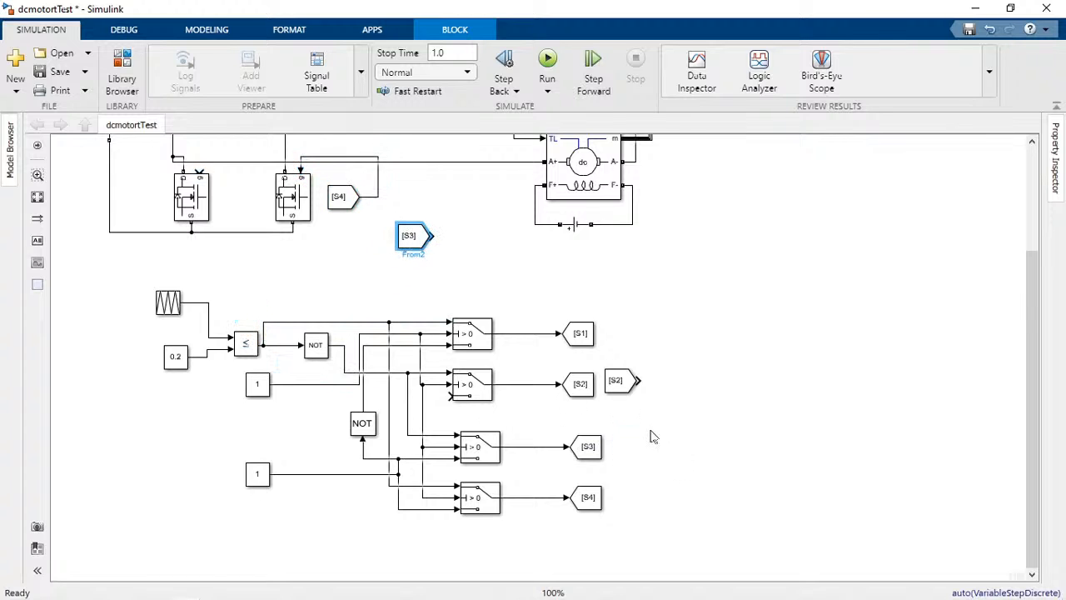
left_click_drag(620, 388, 199, 173)
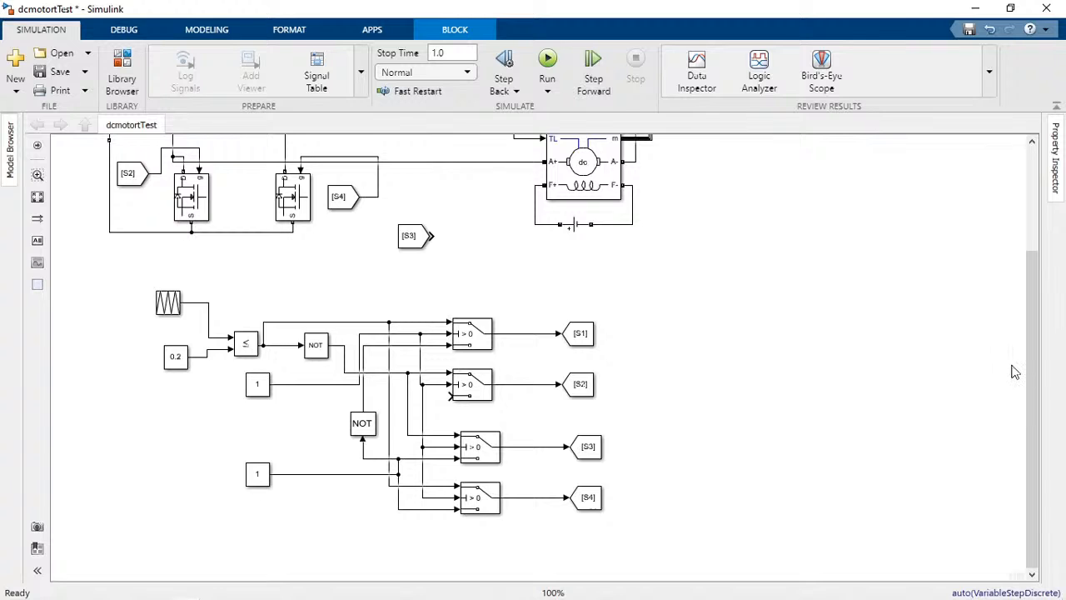
- Place the S3 From block beside the upper-right Mosfet, flip it horizontally and connect it to that Mosfet's gate
left_click_drag(1032, 374, 1032, 272)
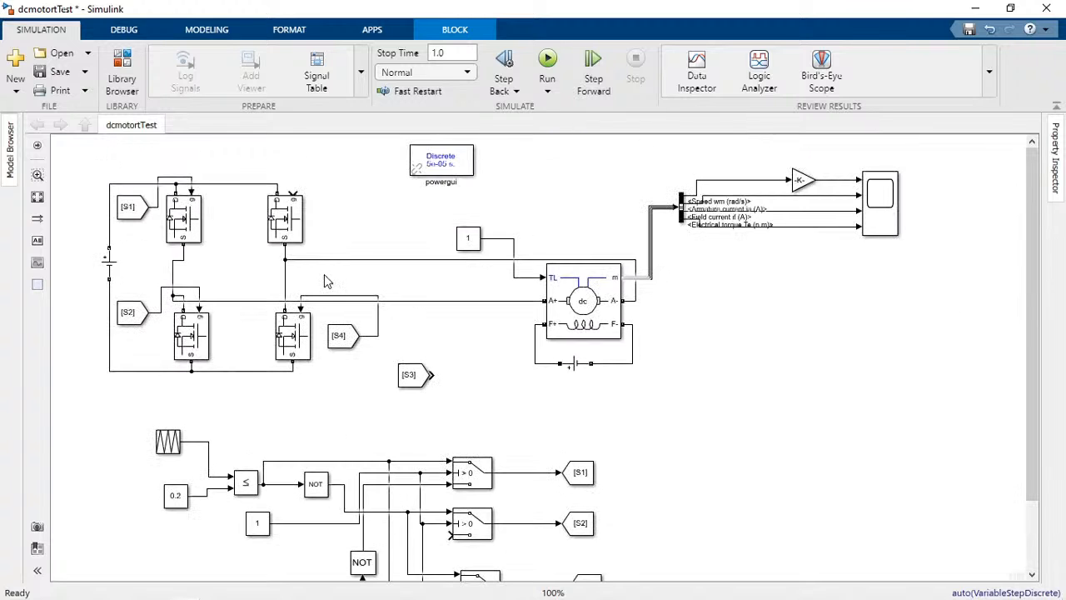
left_click_drag(410, 374, 349, 179)
key("ctrl+i")
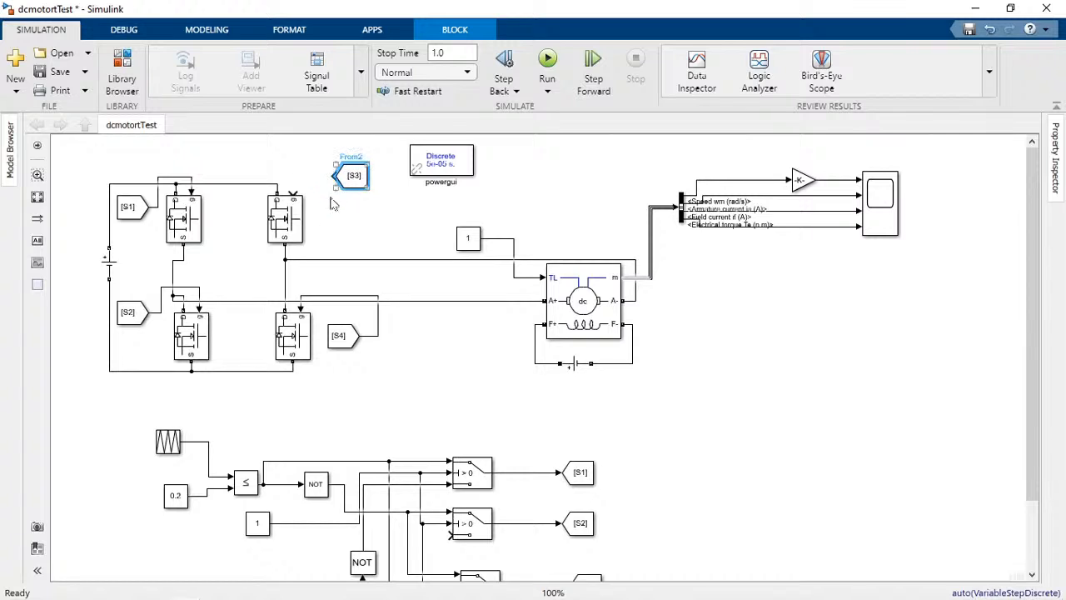
left_click(311, 181)
left_click_drag(310, 181, 293, 193)
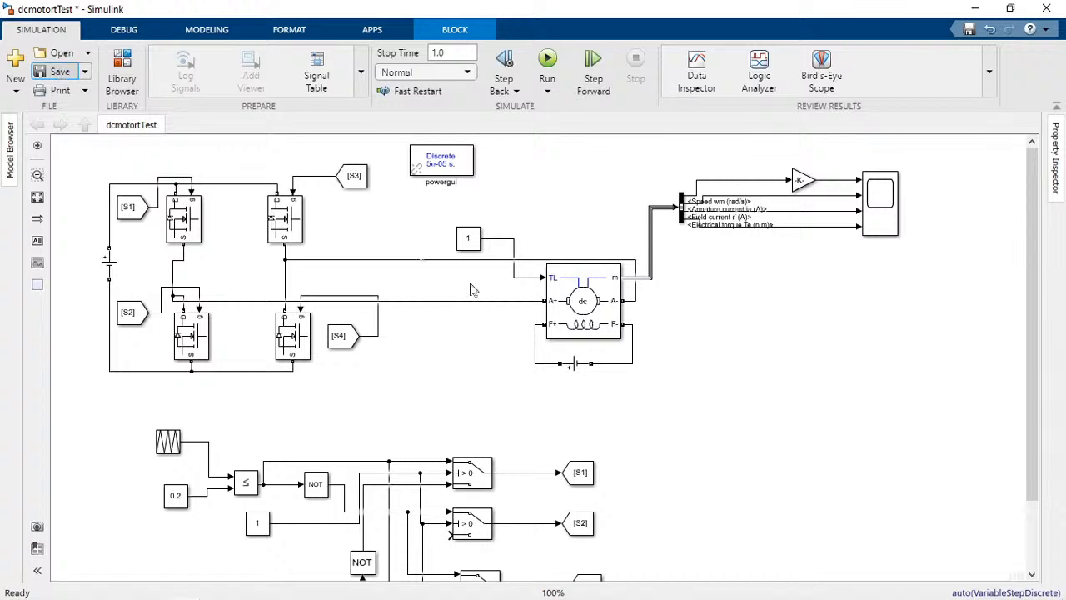
- Save and run the model, and examine the motor speed, current and torque waveforms in the Scope
scroll(741, 384, "down", 1)
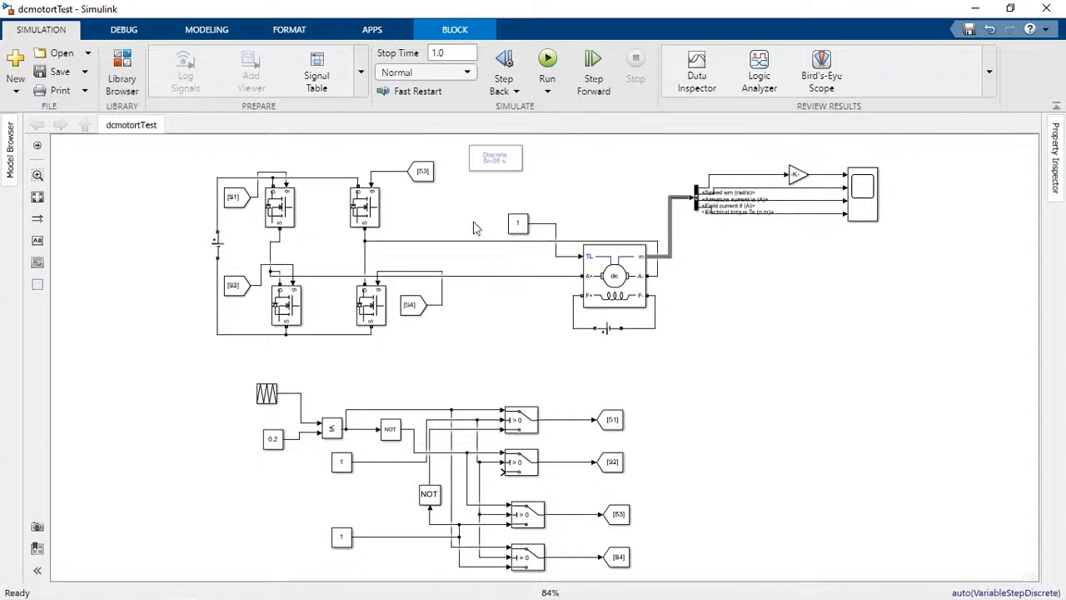
left_click(58, 73)
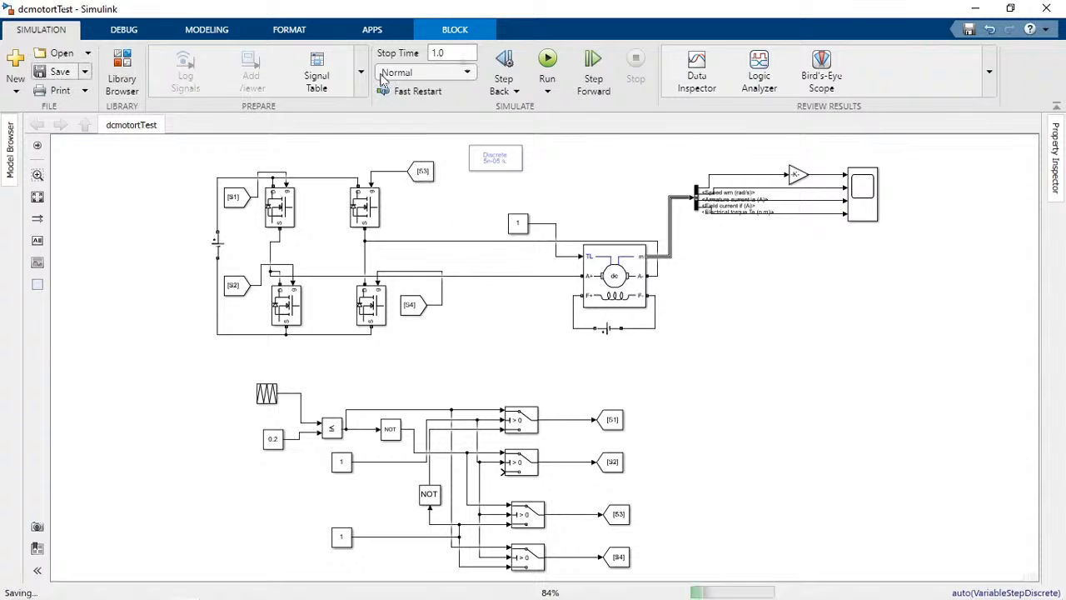
left_click(547, 61)
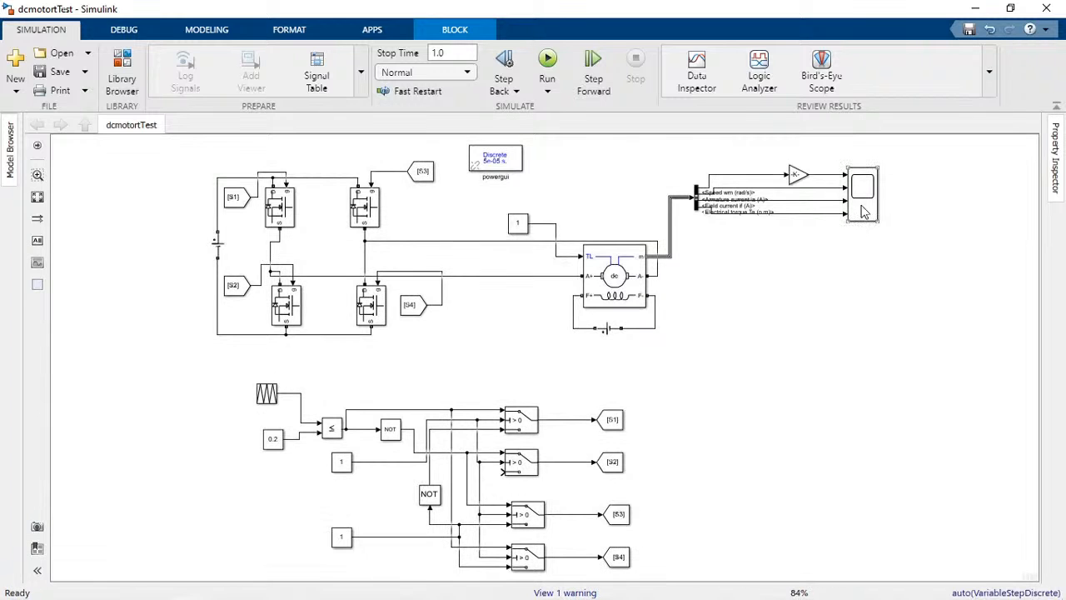
left_click(863, 212)
double_click(863, 212)
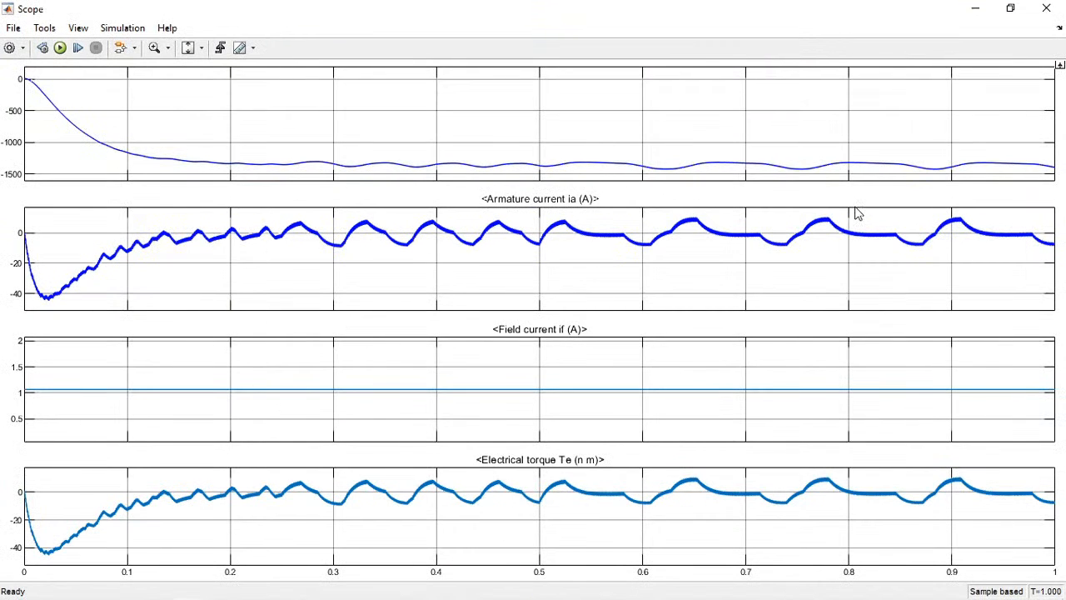
left_click(974, 9)
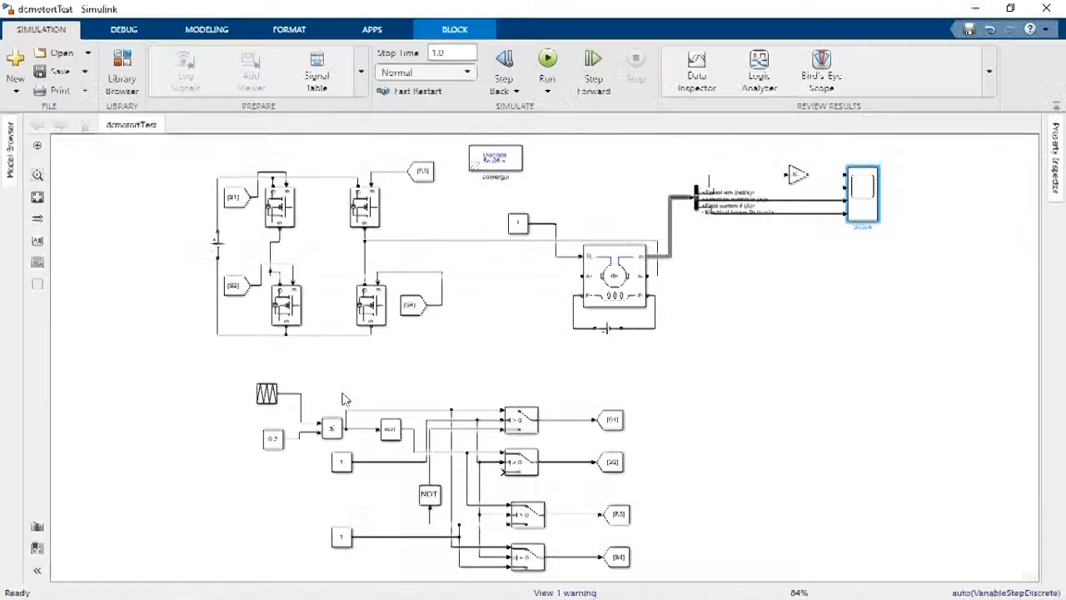
- Set the Constant that is compared with the triangle carrier to 0.9
double_click(272, 440)
type("0.9")
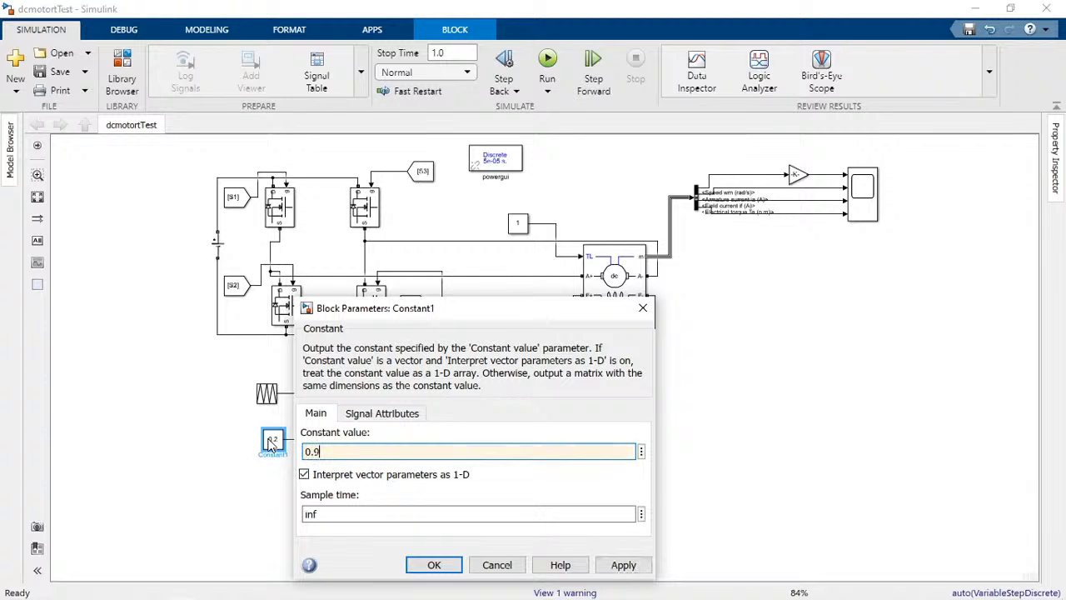
key("Return")
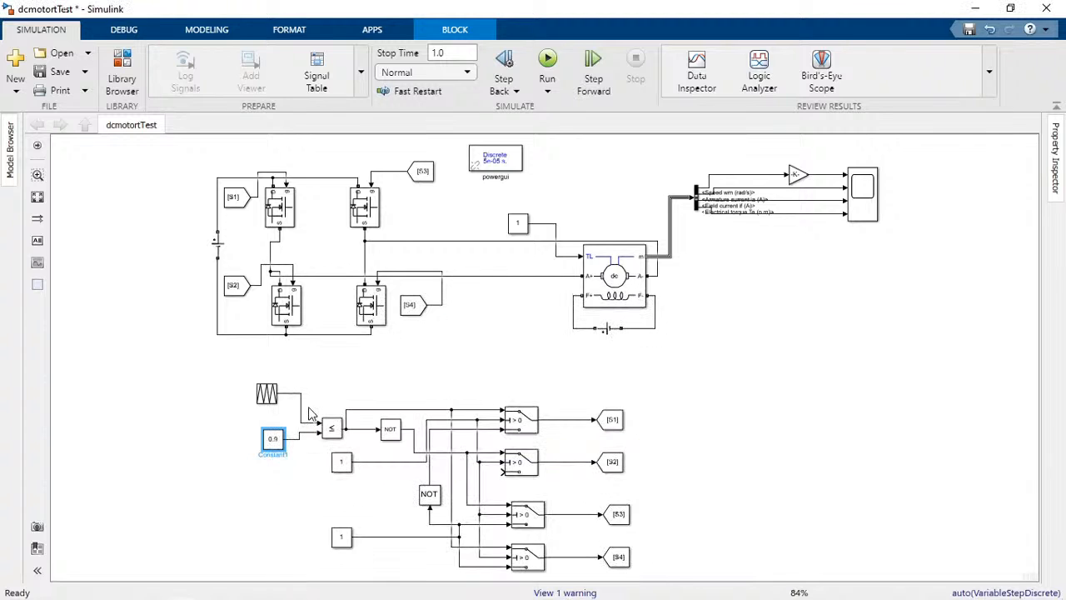
- Set the simulation stop time to inf and save the model
left_click(453, 55)
type("inf")
left_click(60, 72)
left_click(55, 71)
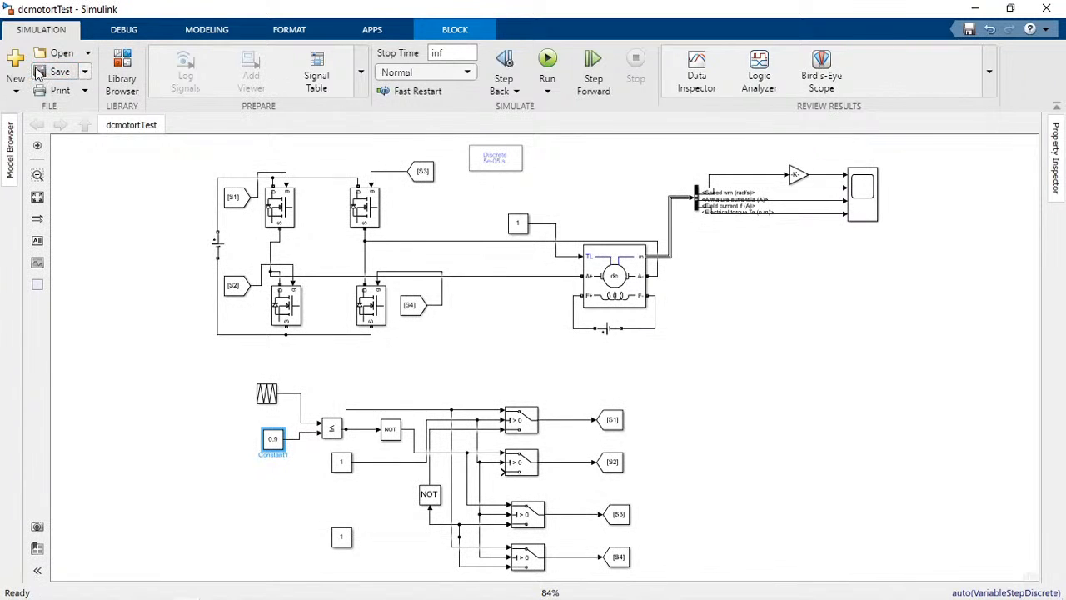
- Run the simulation and open the Scope as a floating window over the model
left_click(549, 59)
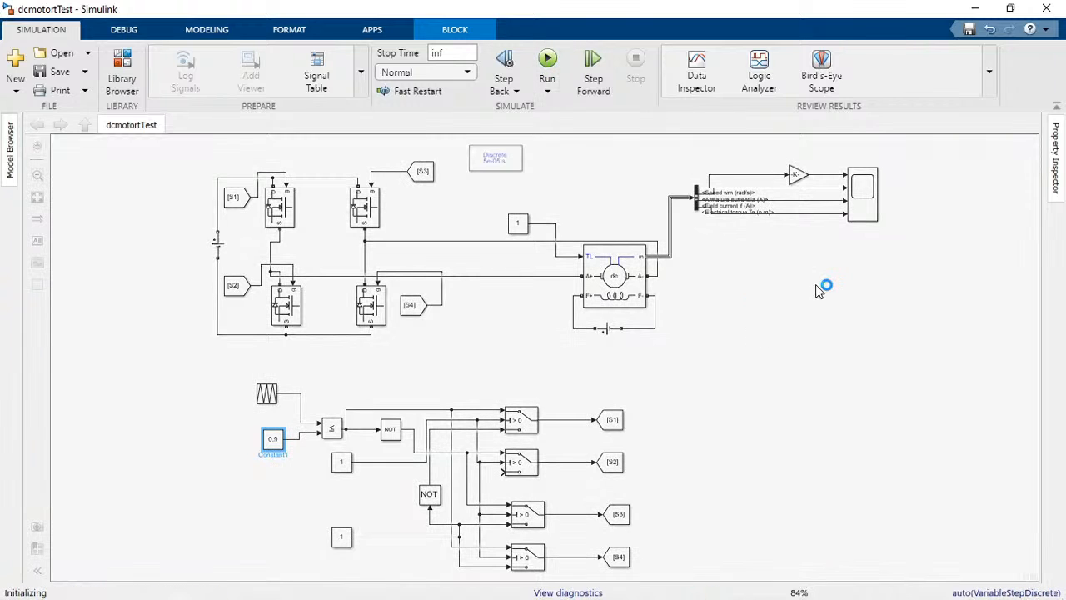
double_click(866, 208)
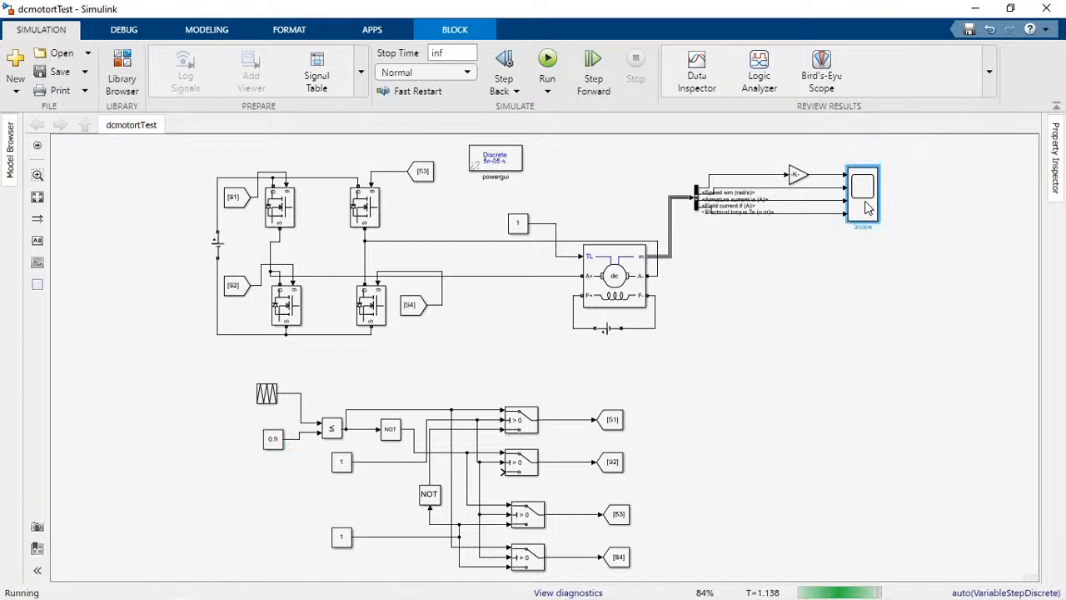
left_click(1010, 9)
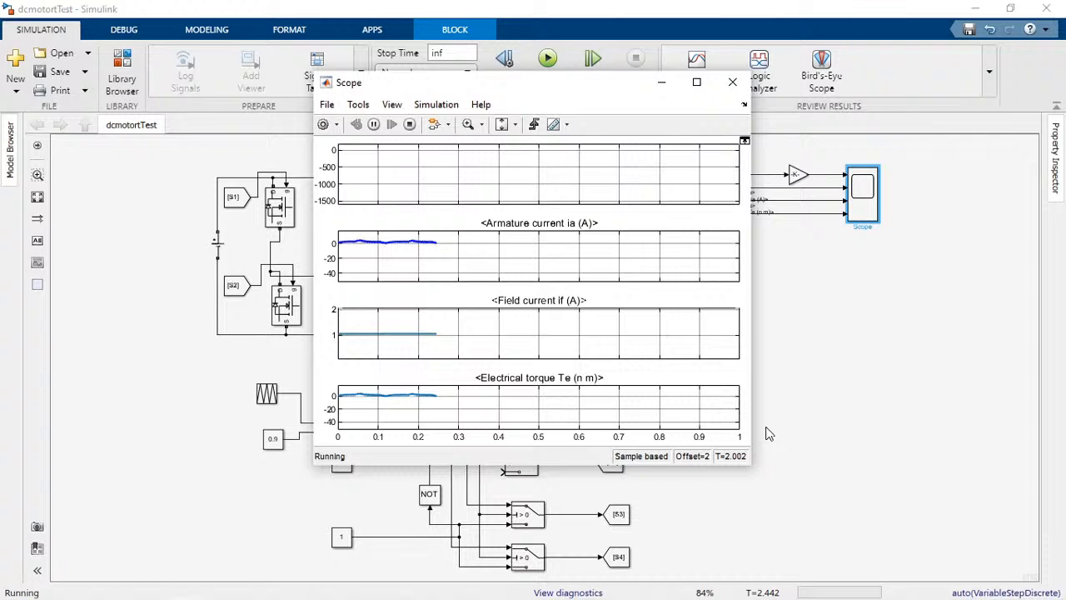
- Enlarge the Scope window, arrange it side by side with a narrowed model window, and fit the whole model in view
left_click_drag(750, 465, 731, 573)
left_click_drag(556, 93, 812, 82)
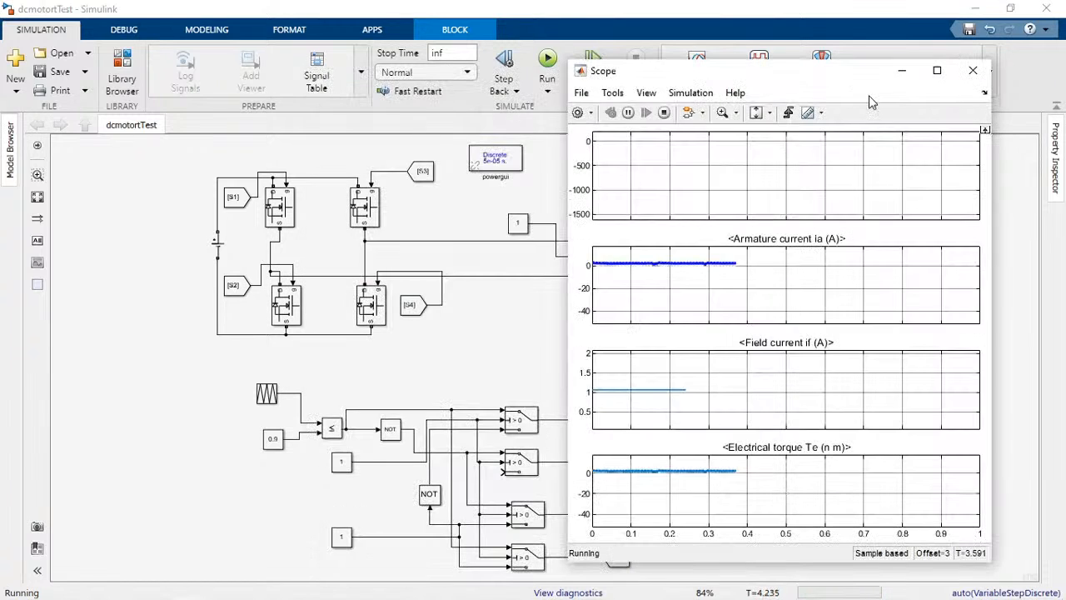
left_click(1014, 7)
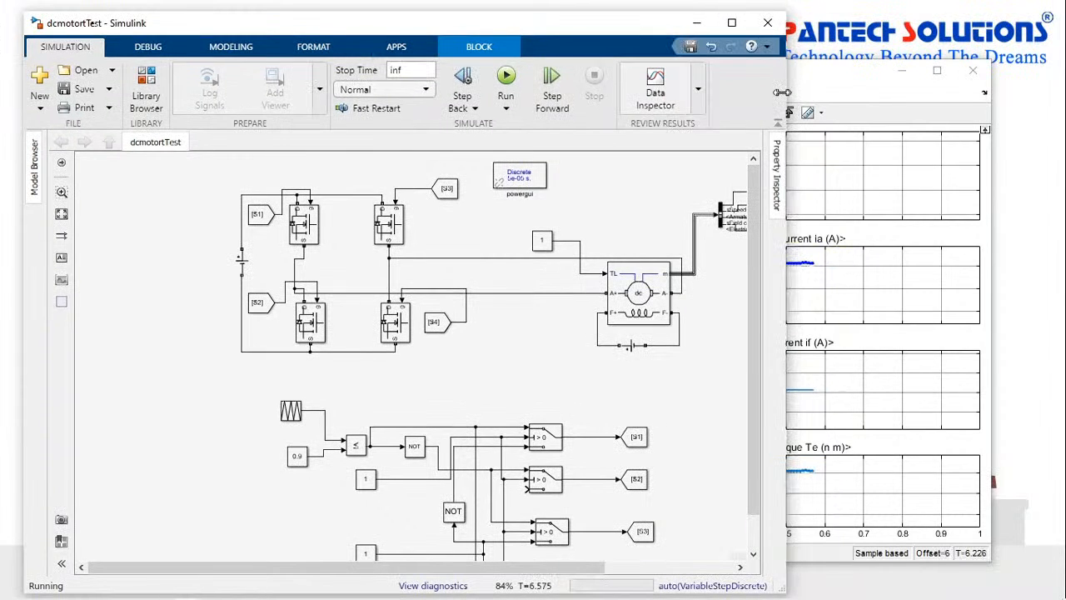
left_click_drag(787, 99, 560, 98)
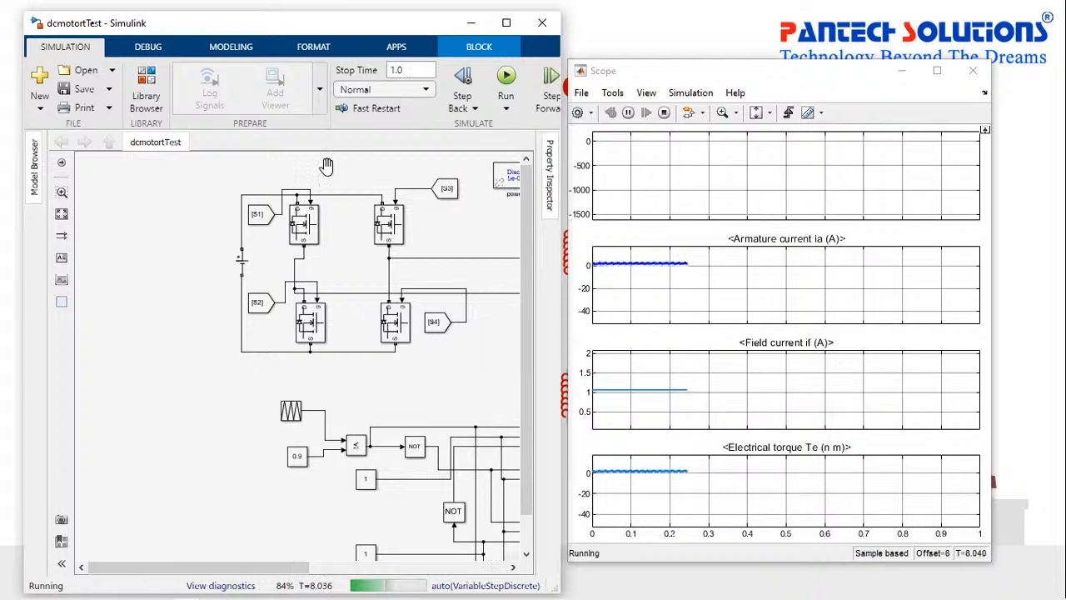
key("space")
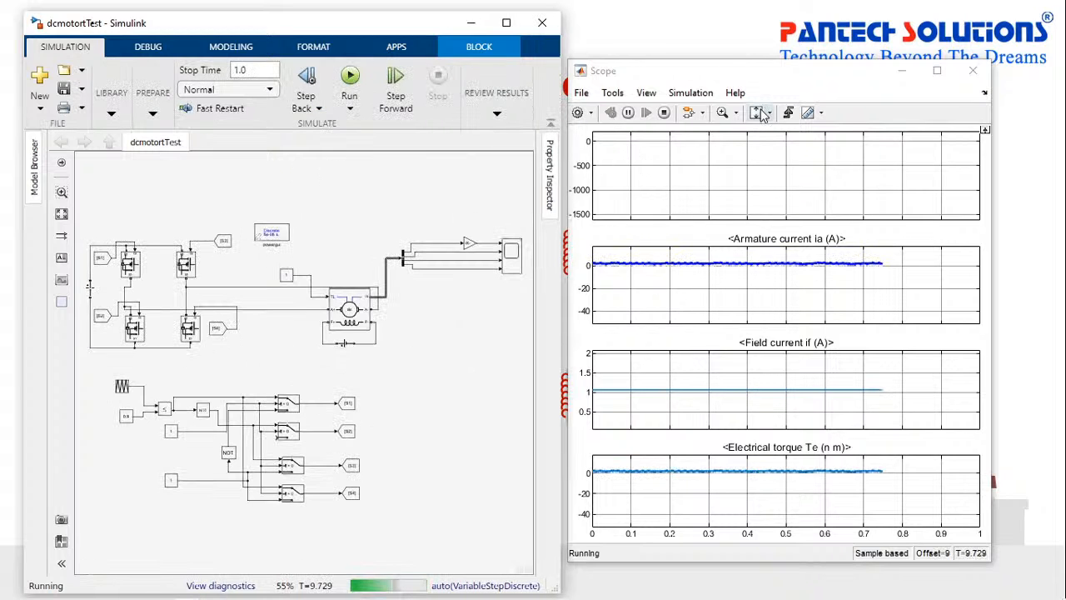
- Set the upper Constant feeding the Switches' middle inputs to 0 during the run, autoscaling the Scope axes before and after the change
left_click(760, 115)
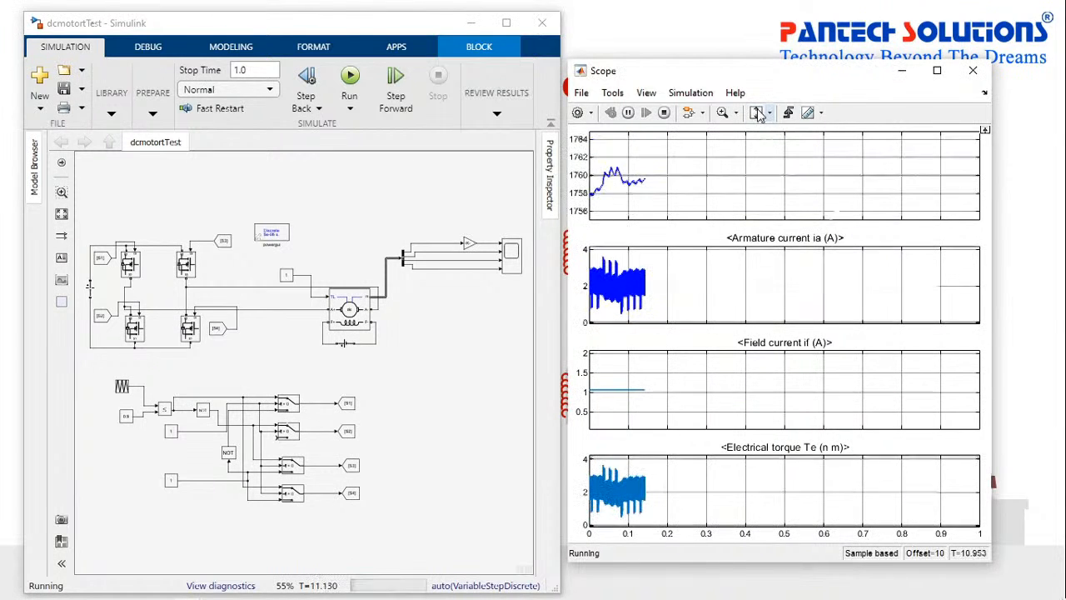
double_click(171, 432)
type("0")
key("Return")
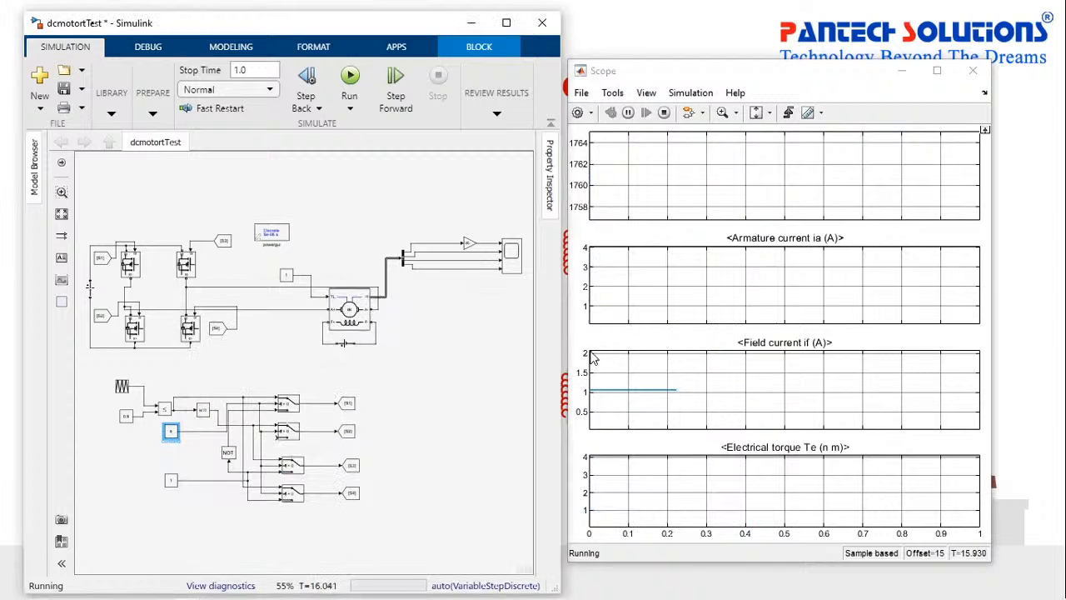
left_click(754, 118)
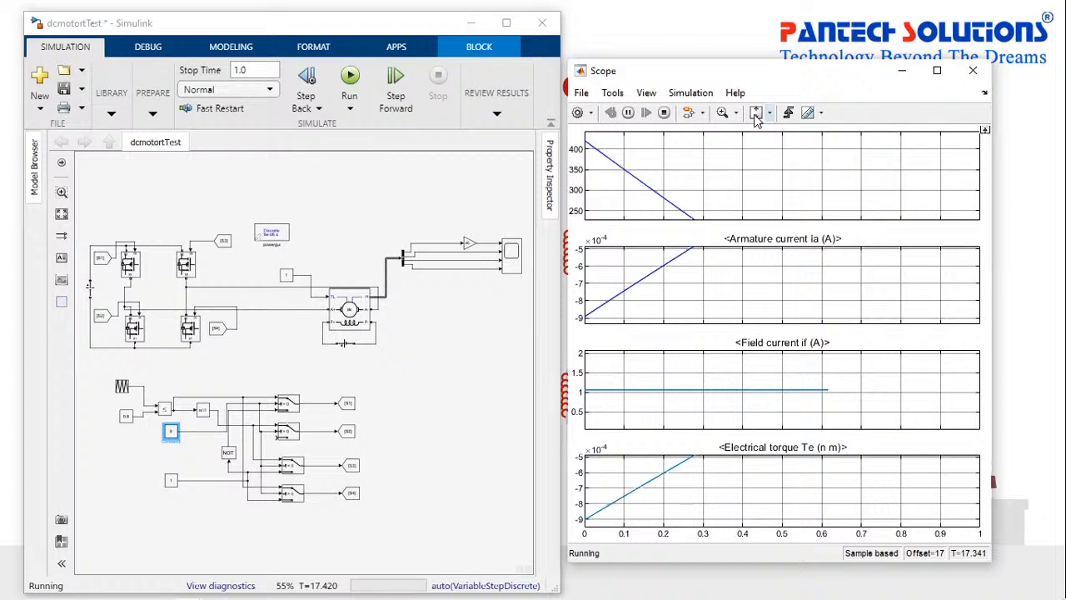
left_click(756, 117)
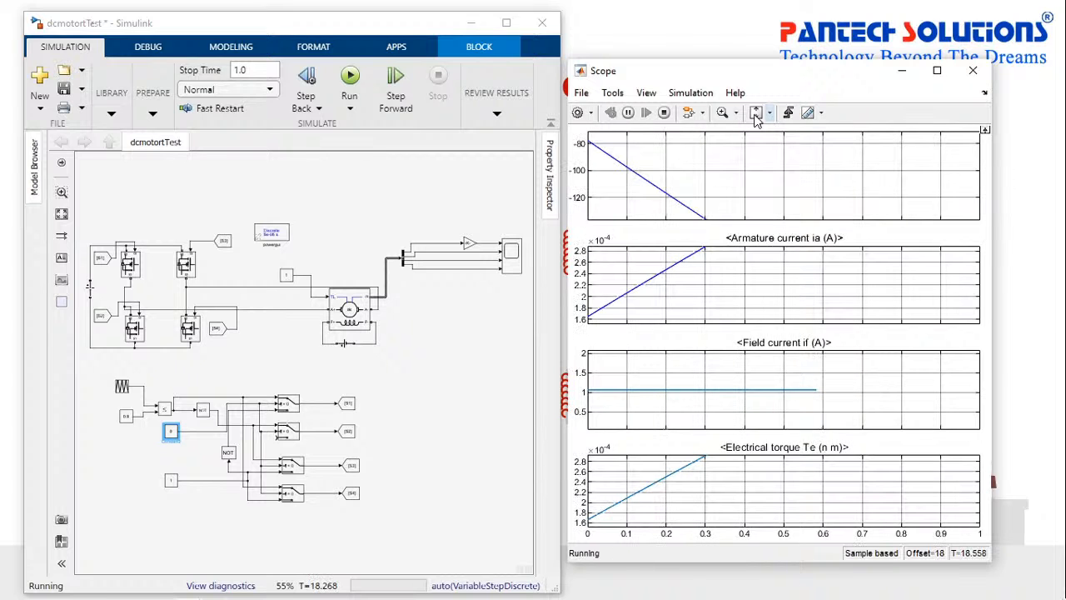
- Autoscale the Scope axes, then set the upper Constant feeding the Switches' middle inputs to 1 during the run
left_click(756, 117)
left_click(757, 117)
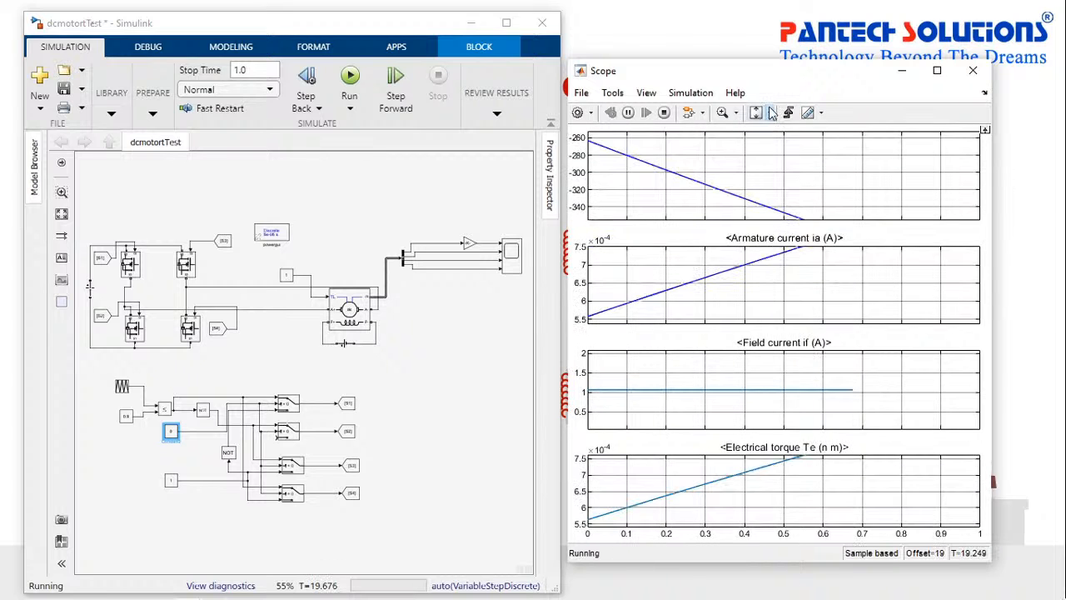
left_click(770, 114)
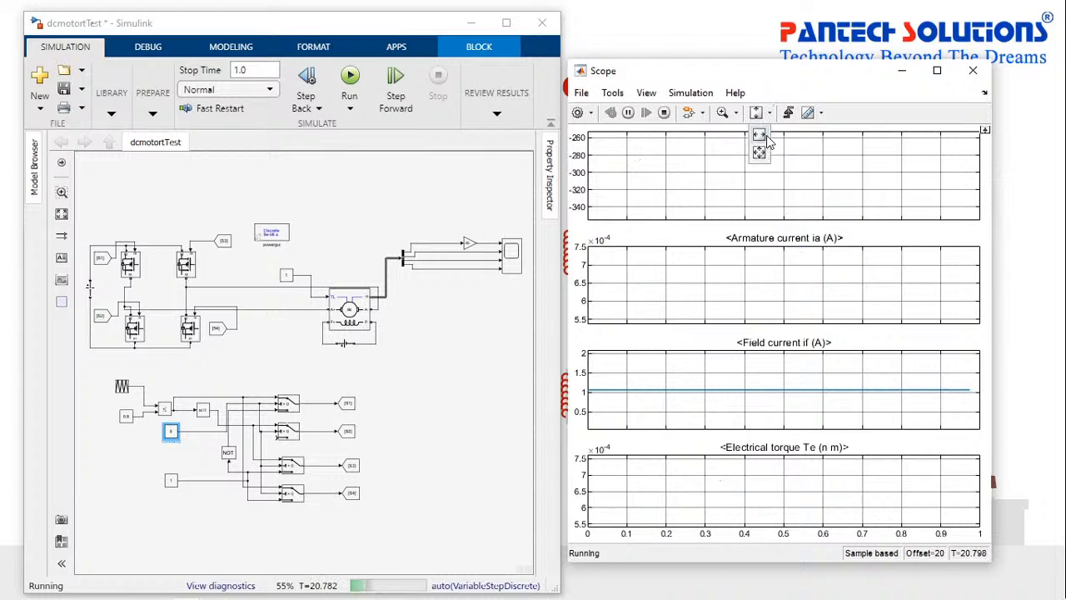
left_click(766, 137)
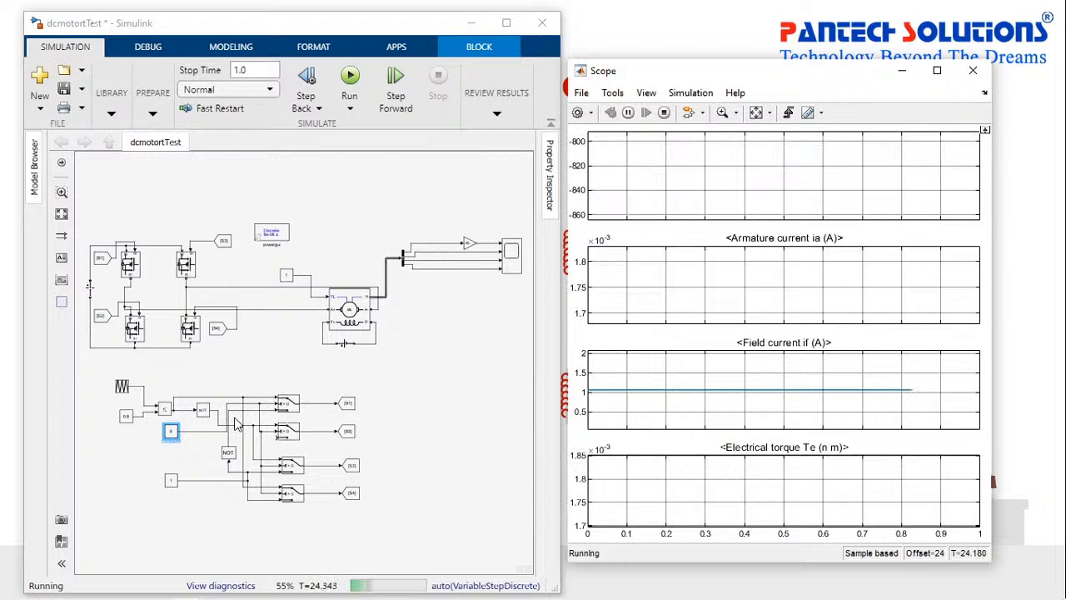
double_click(169, 431)
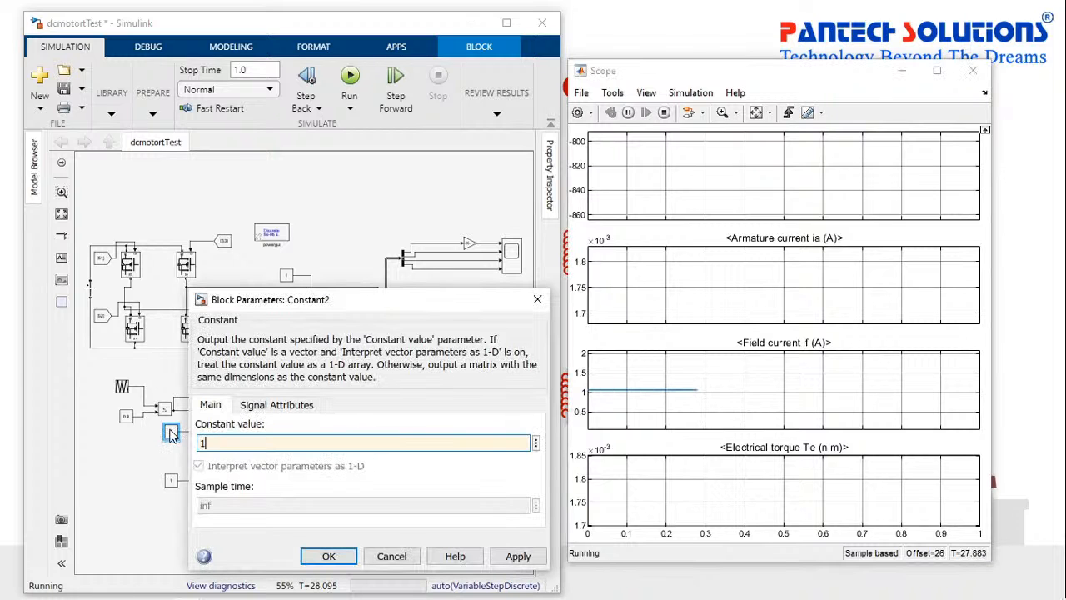
key("Return")
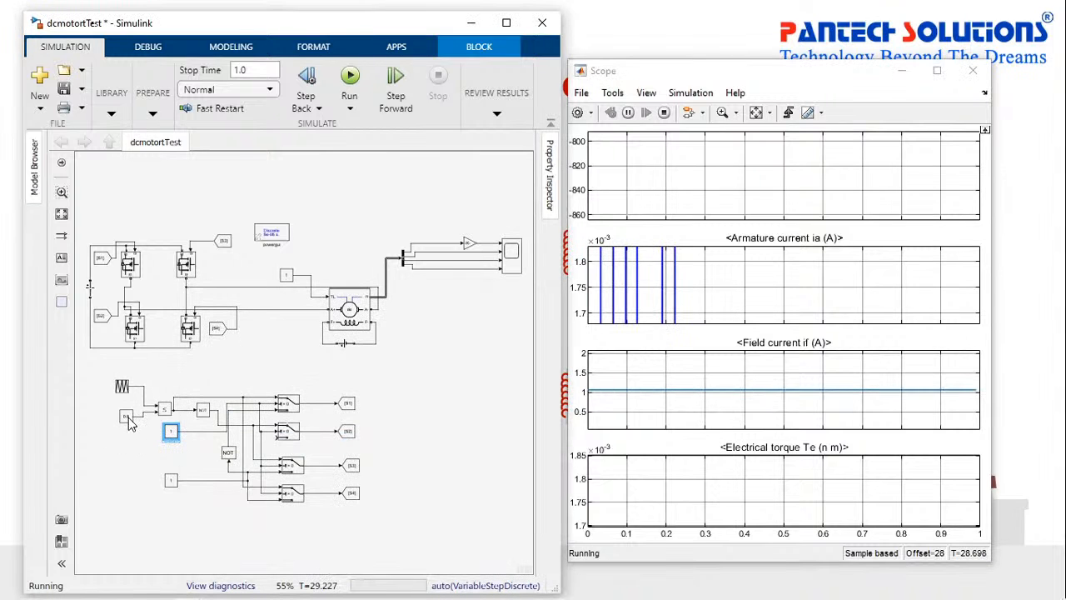
- Set the Constant compared with the PWM carrier to 0.08 while the simulation runs
double_click(127, 417)
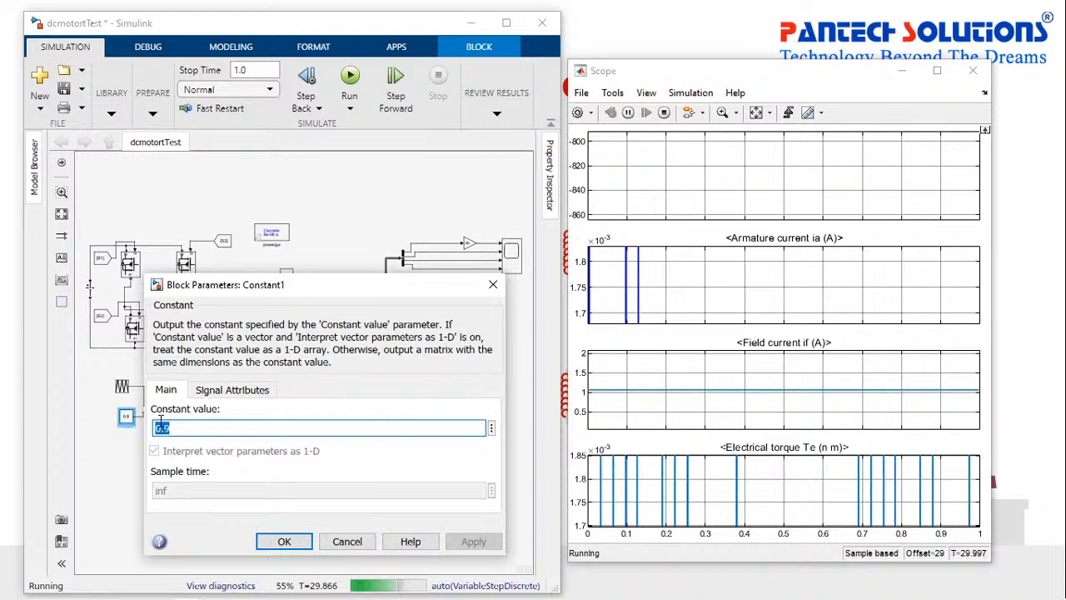
type("0.")
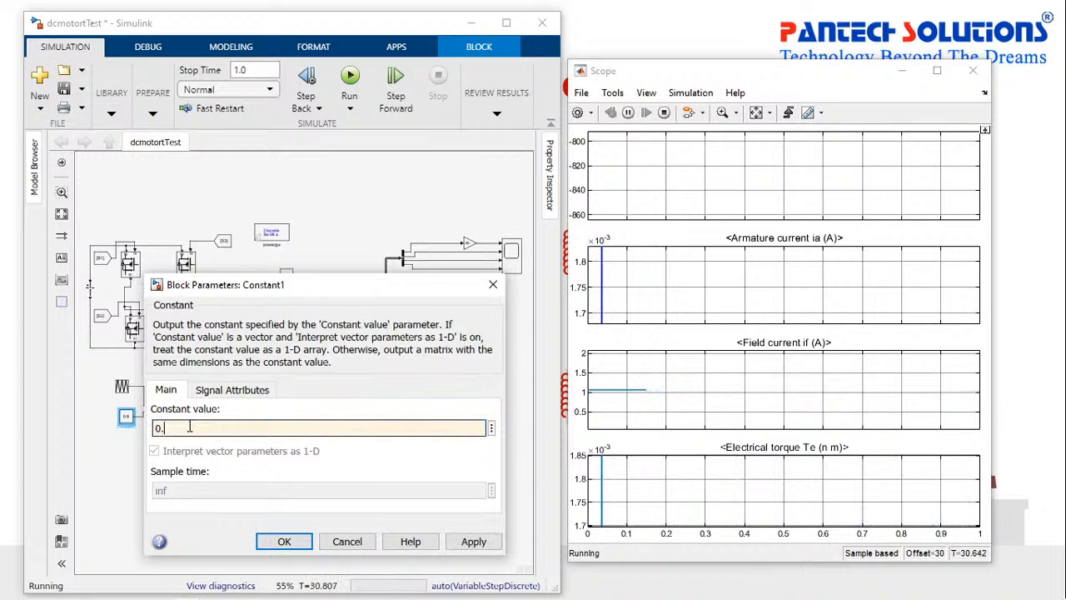
type("08")
key("Return")
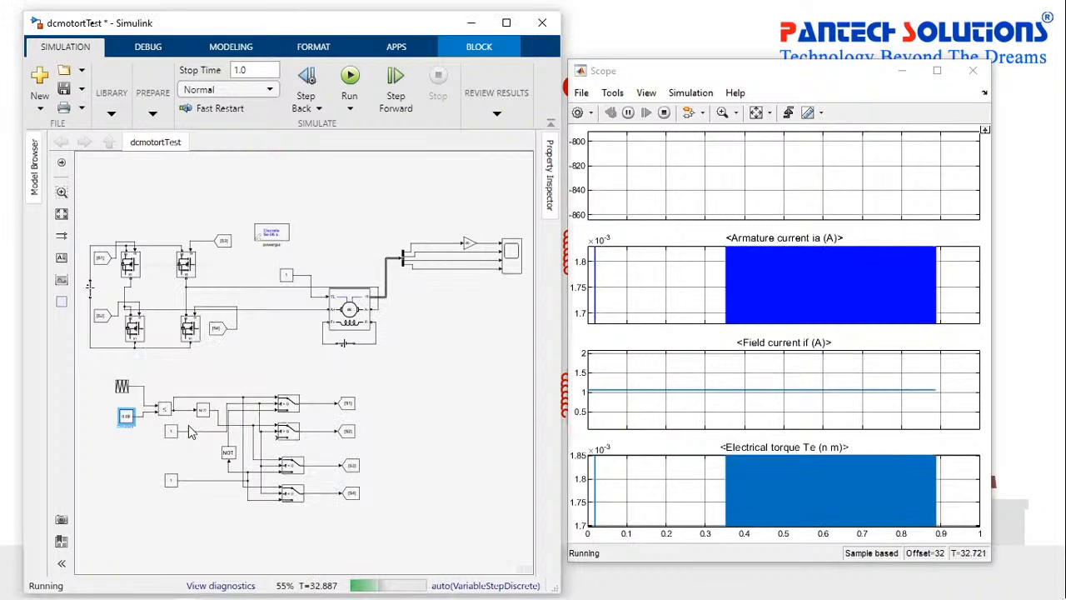
- Set the PWM comparator's Constant to 0.2 during the run and autoscale the Scope axes
double_click(126, 417)
type("0.")
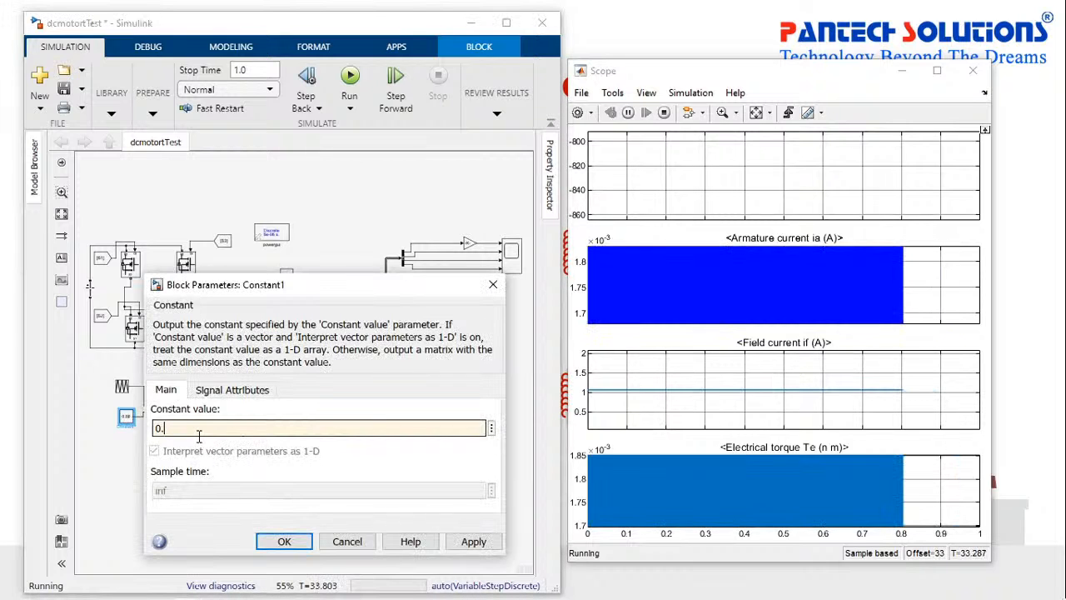
key("Return")
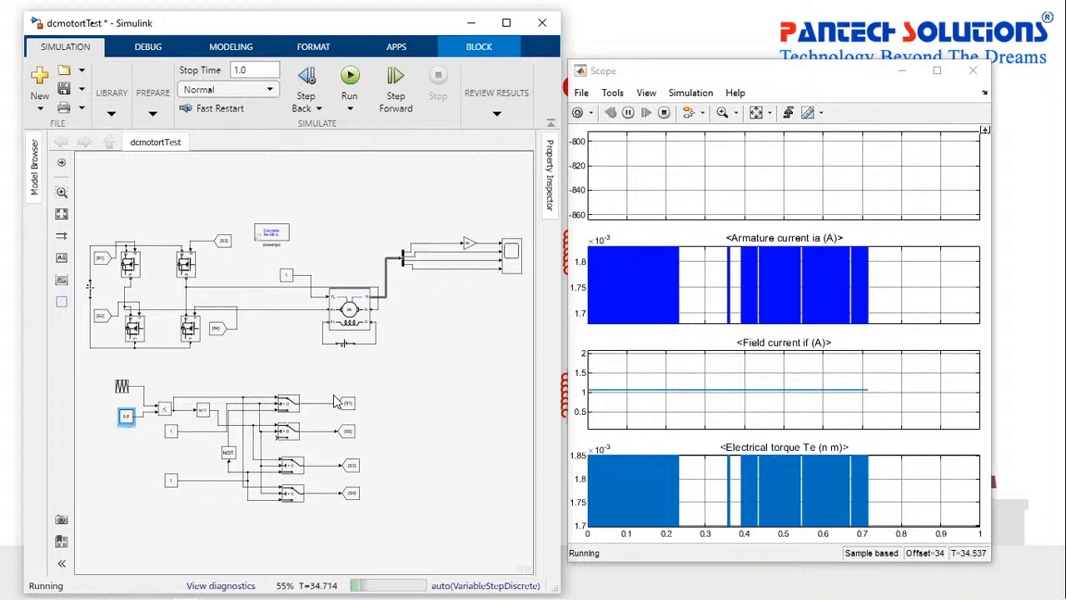
left_click(758, 114)
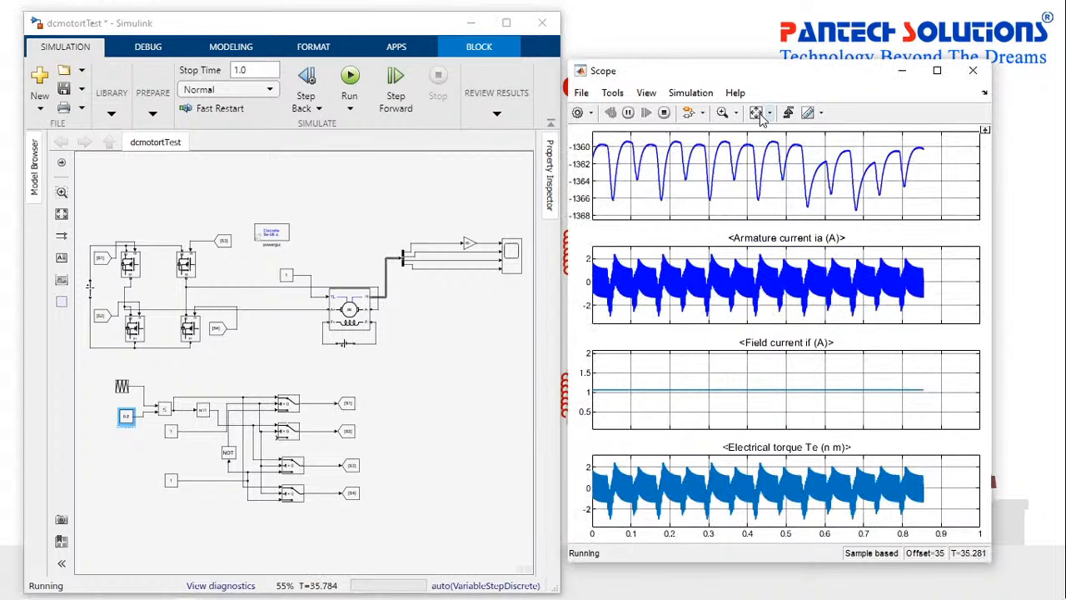
double_click(127, 416)
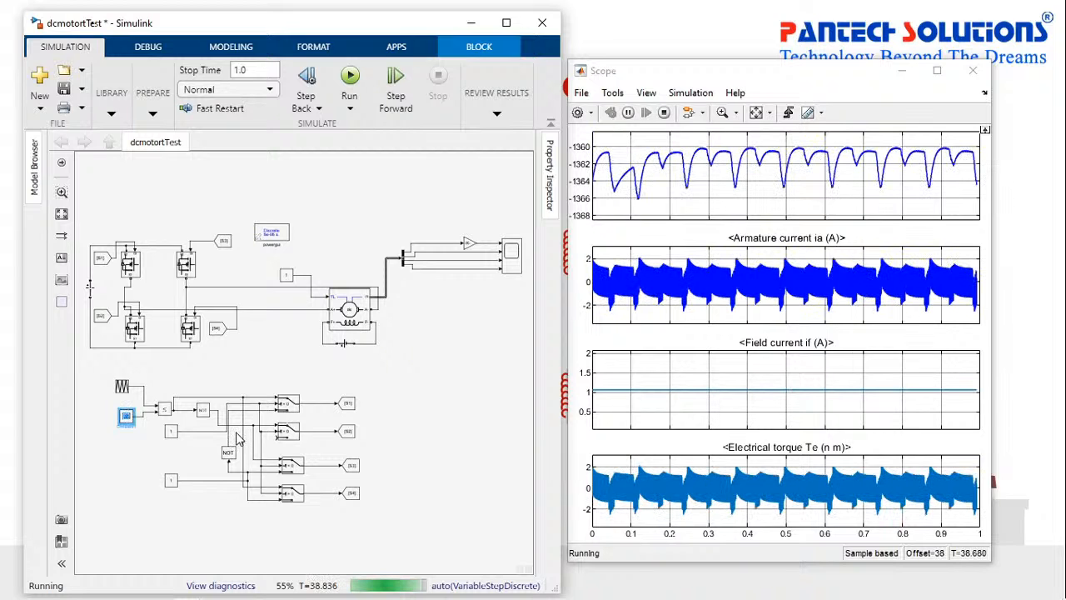
- Set the upper Constant feeding the Switches to 0 during the run, then stop the simulation
double_click(171, 430)
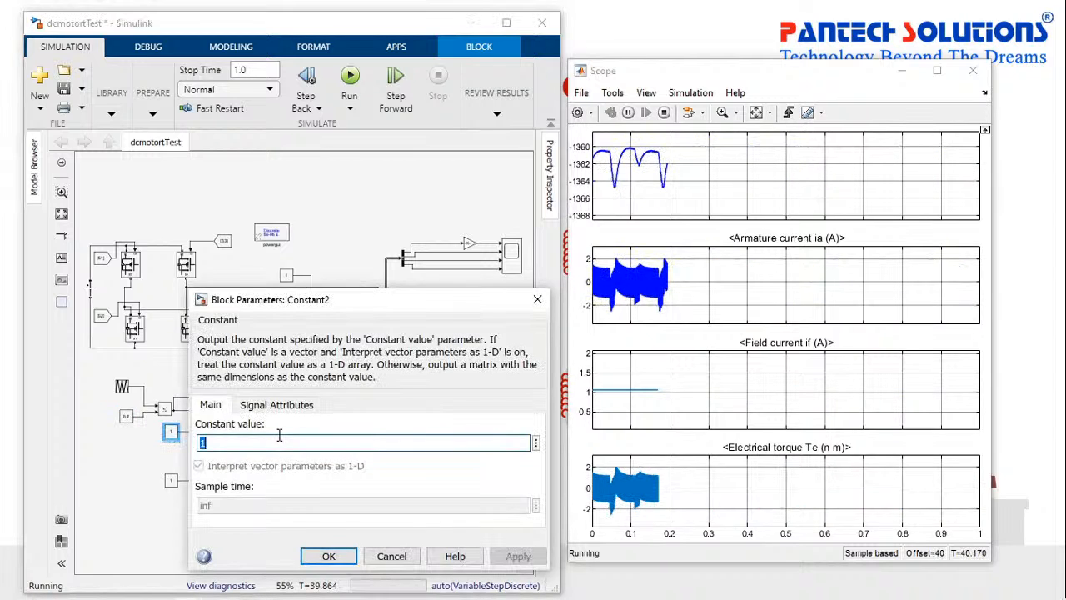
type("0")
key("Return")
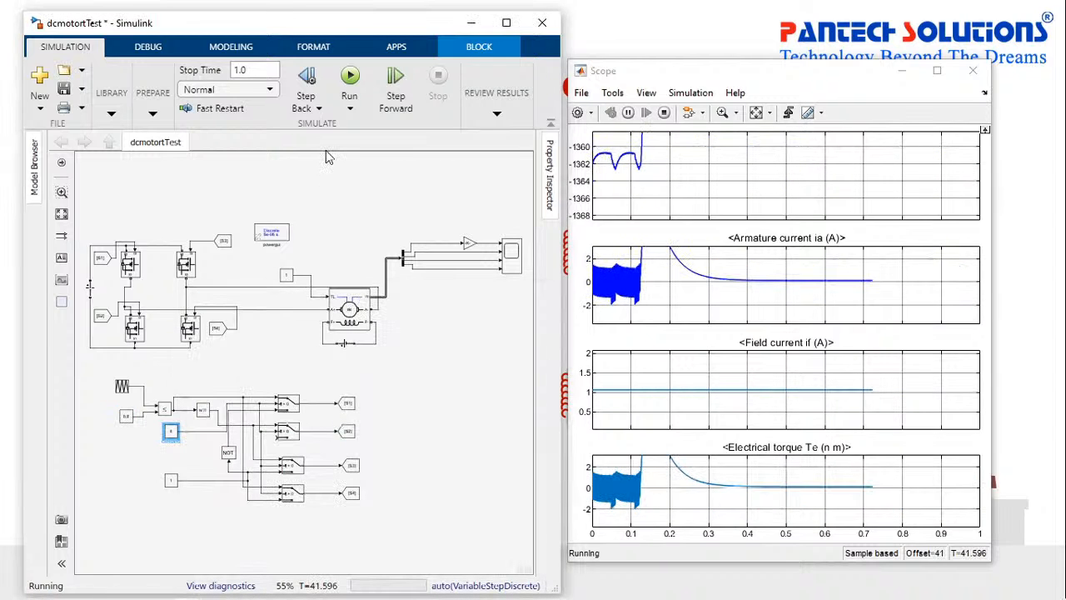
left_click(350, 77)
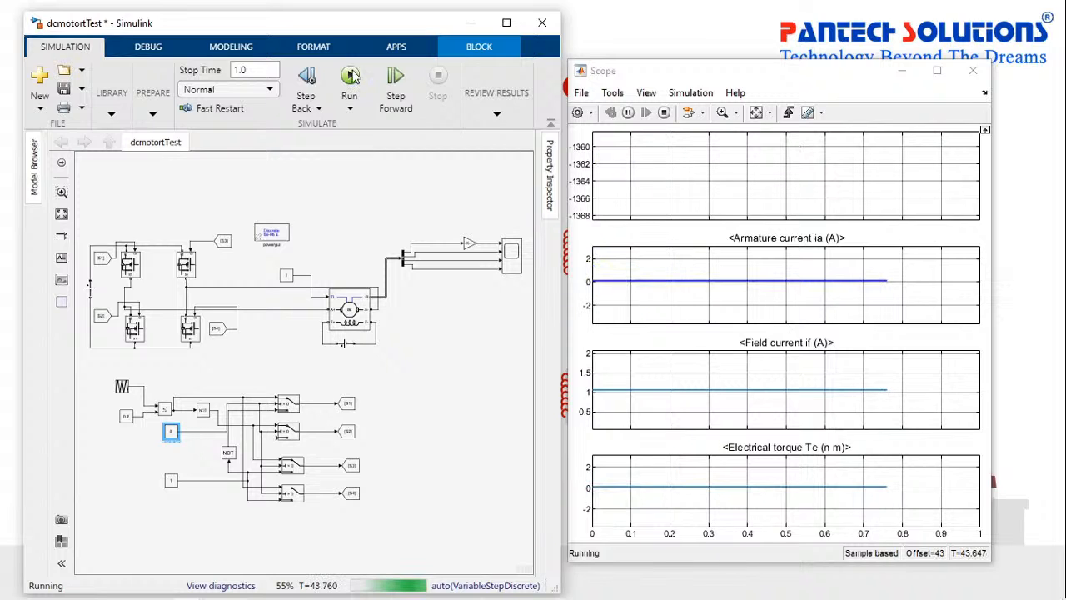
left_click(350, 76)
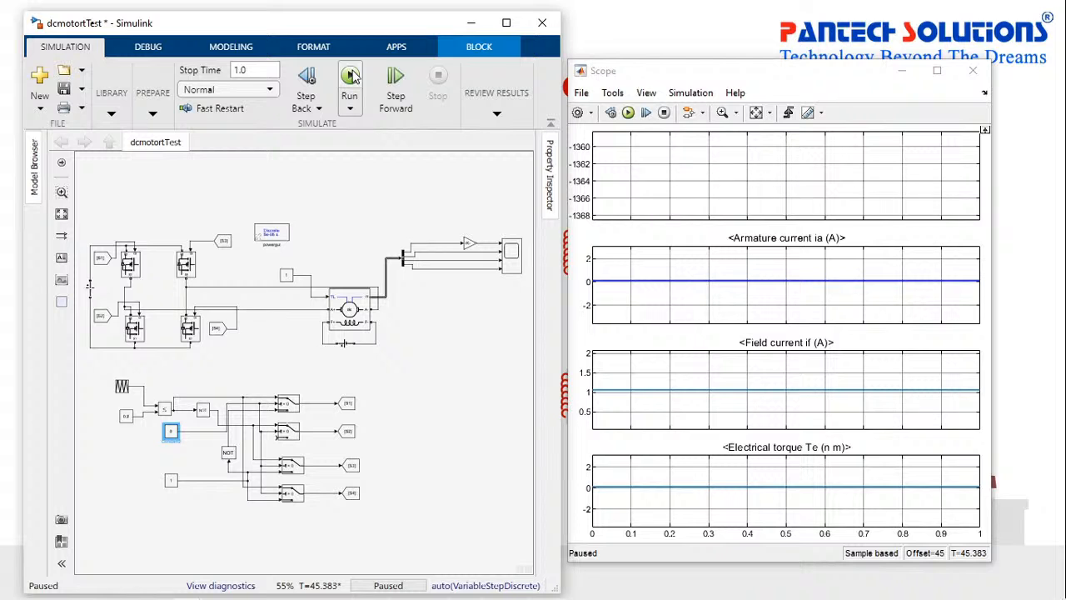
- Maximize the Scope and autoscale its axes to examine speed, currents and torque over the whole run
left_click(933, 77)
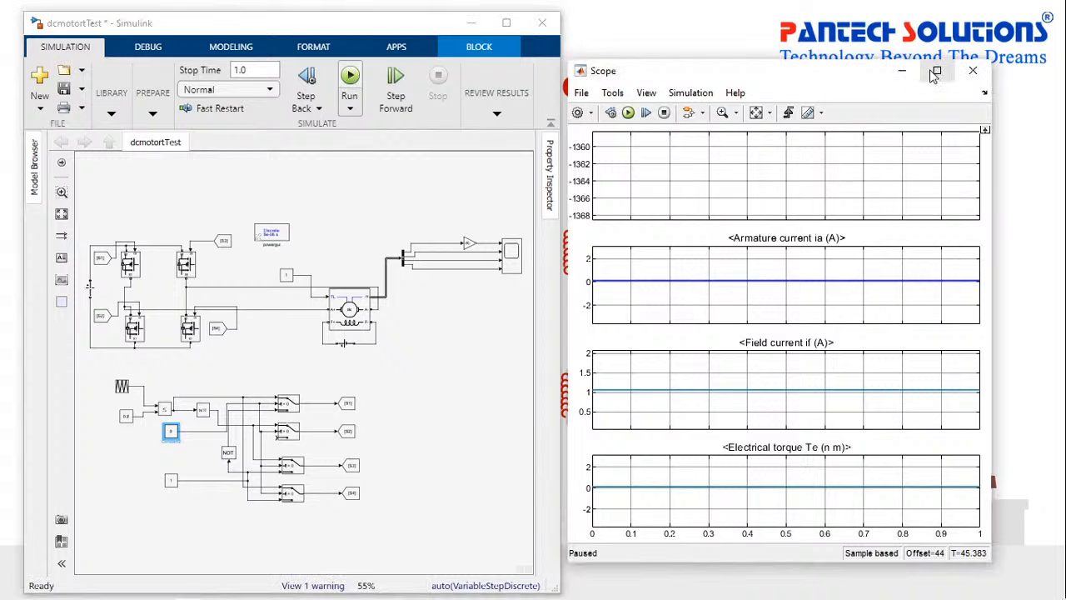
left_click(934, 72)
left_click(188, 47)
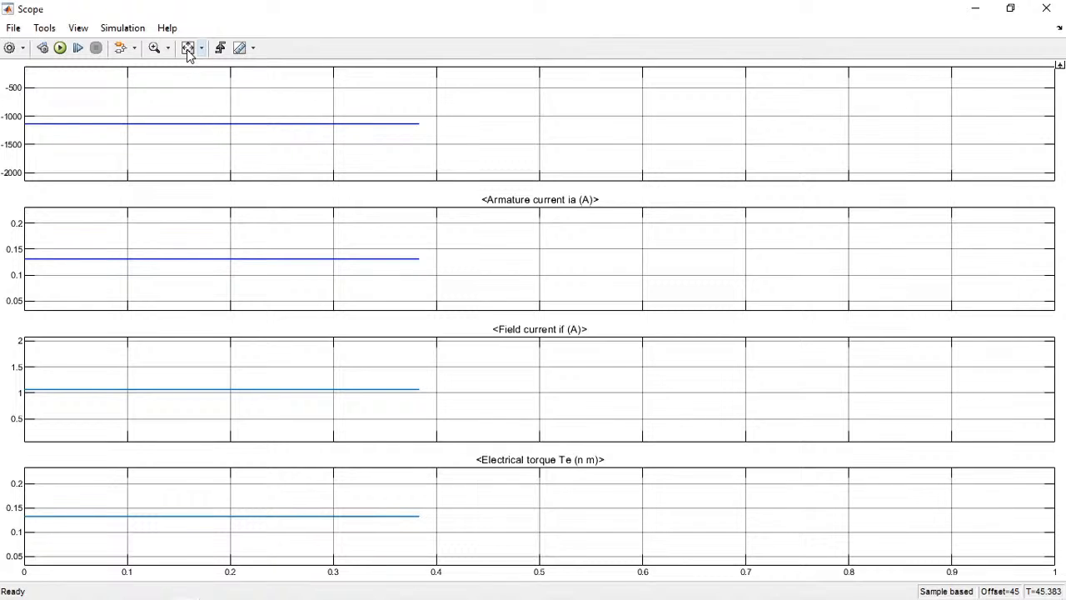
left_click(188, 48)
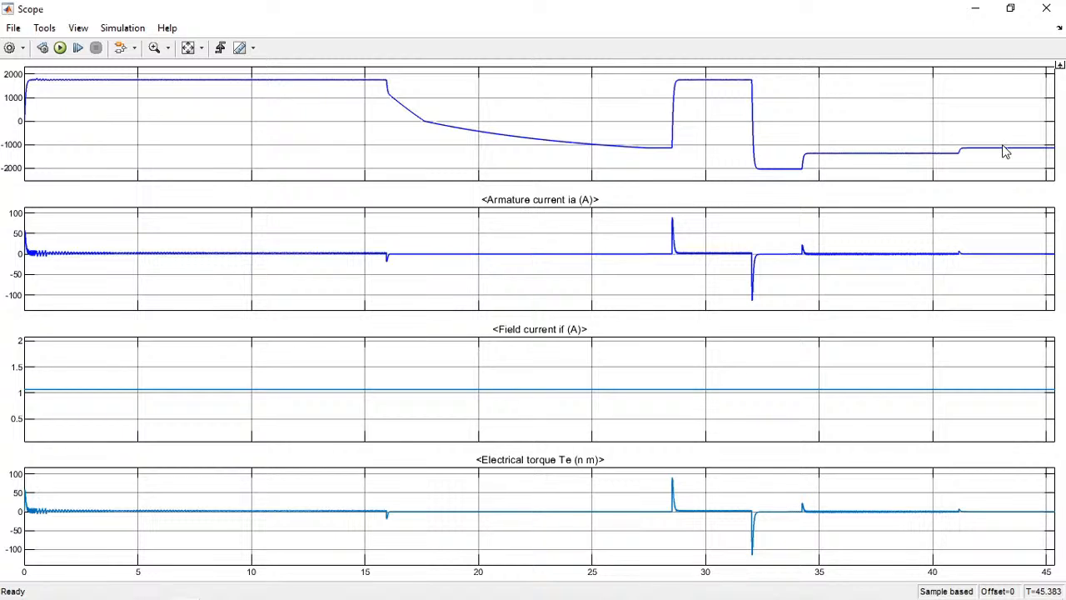
- Minimize the Scope window and switch to the DC_SpeedControl model
left_click(979, 10)
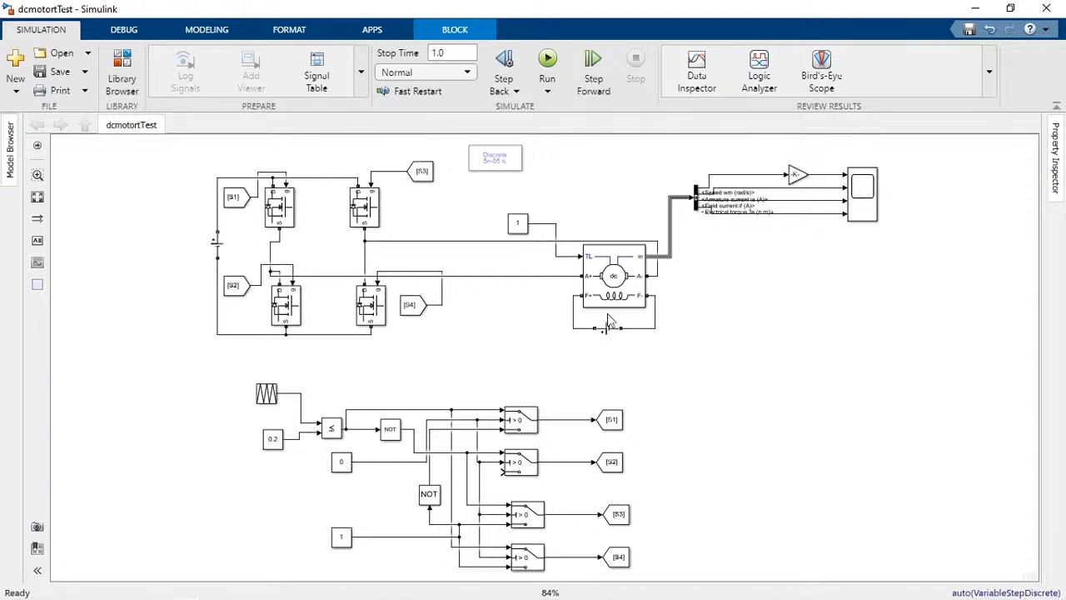
key("alt+Tab")
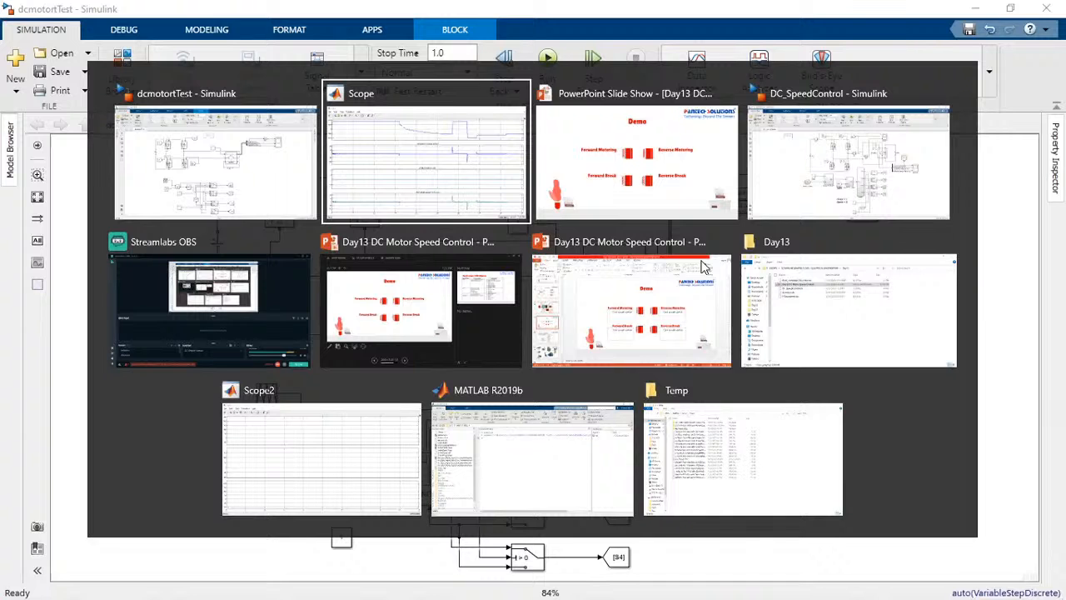
key("alt+Tab")
key("alt+Tab")
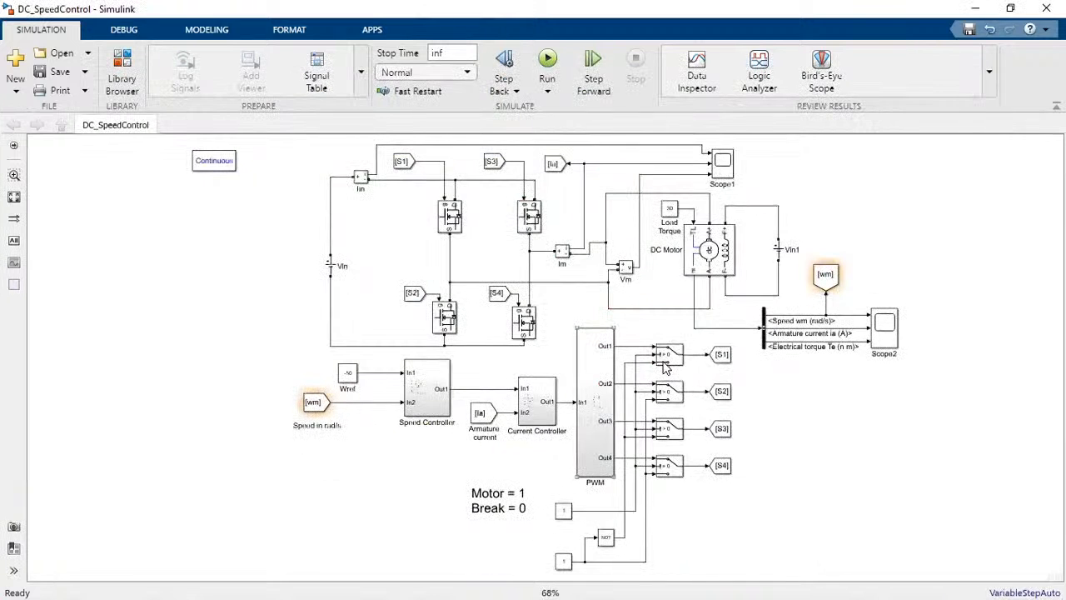
- Examine the Speed Controller's inputs in the closed-loop model: the wm speed feedback and the Wref reference
left_click(425, 396)
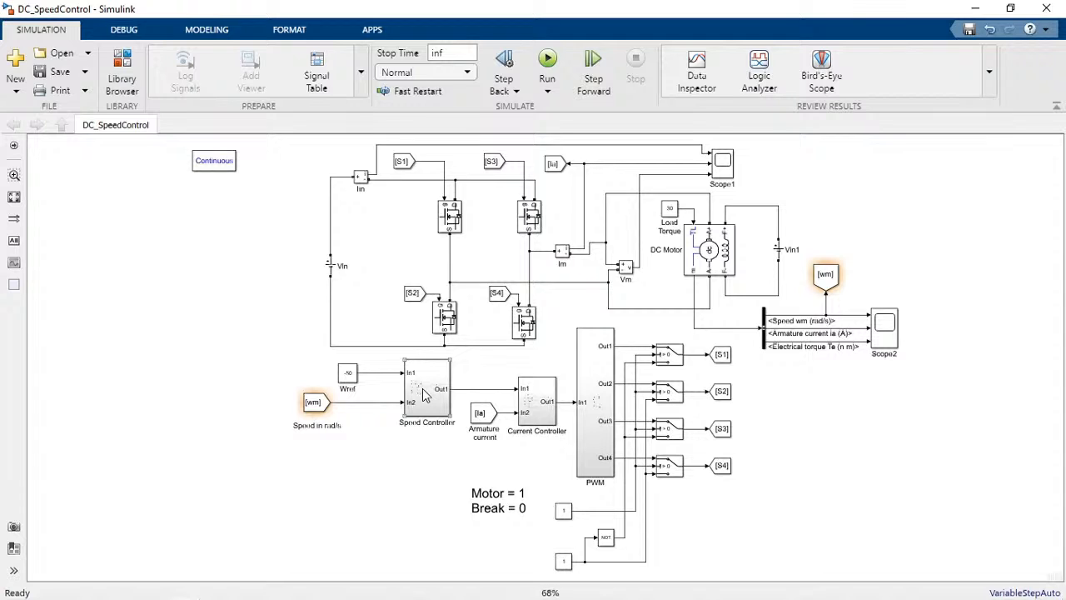
left_click(427, 451)
left_click(825, 283)
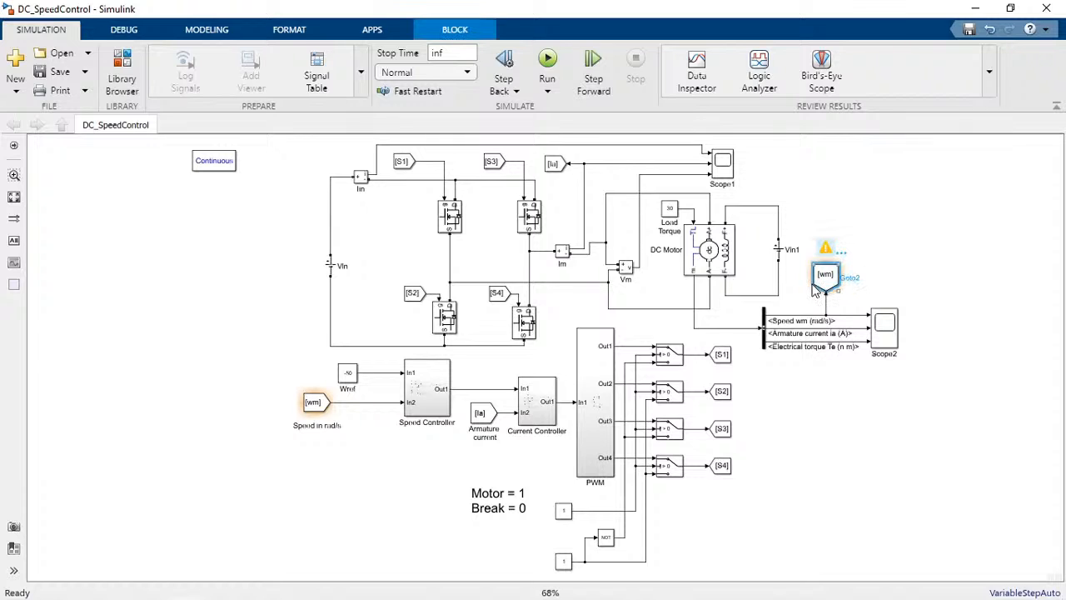
left_click(347, 381)
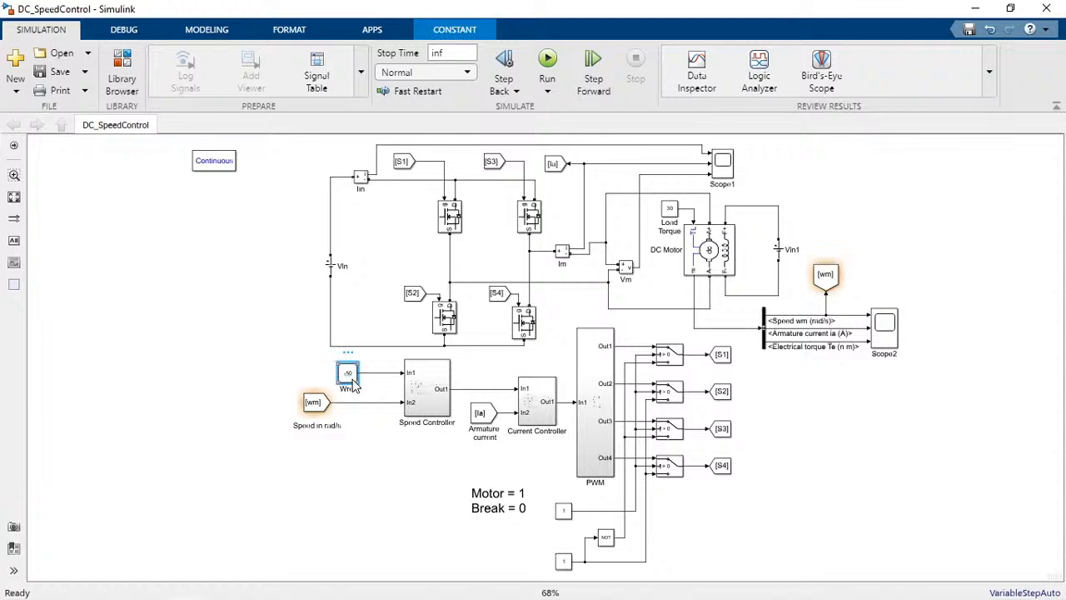
- Open the Speed Controller subsystem, examine its Kp, Ki and Integrator blocks, and return to the top-level model
double_click(434, 392)
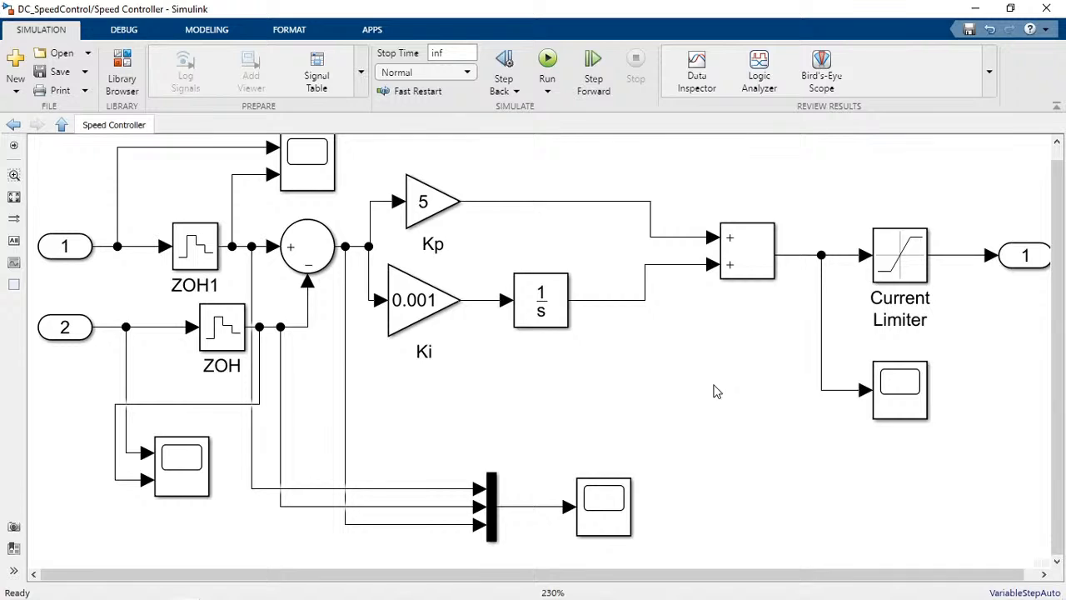
left_click_drag(714, 385, 358, 140)
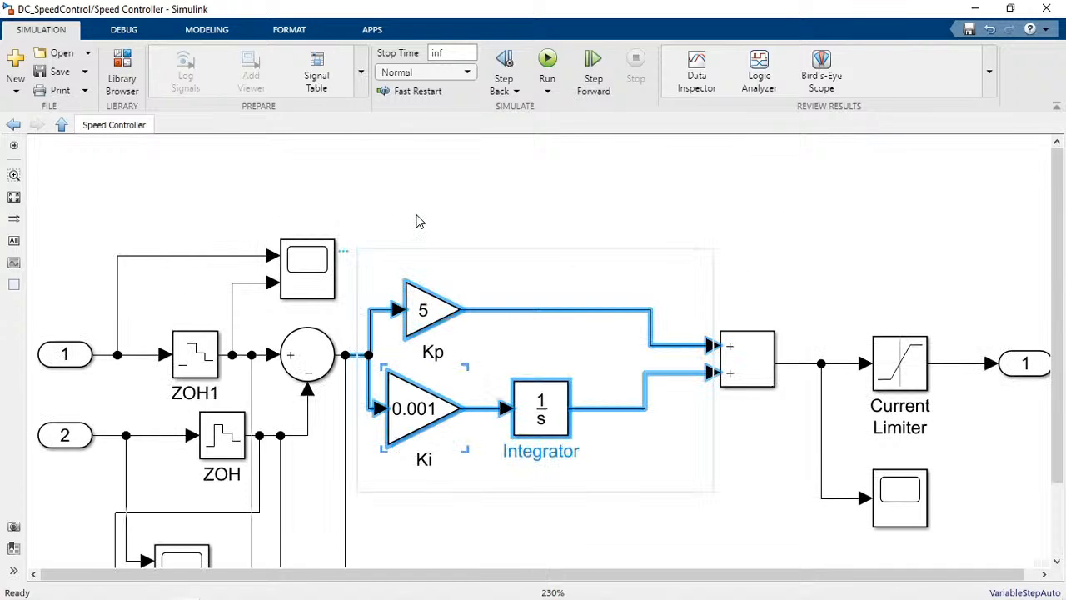
left_click(419, 221)
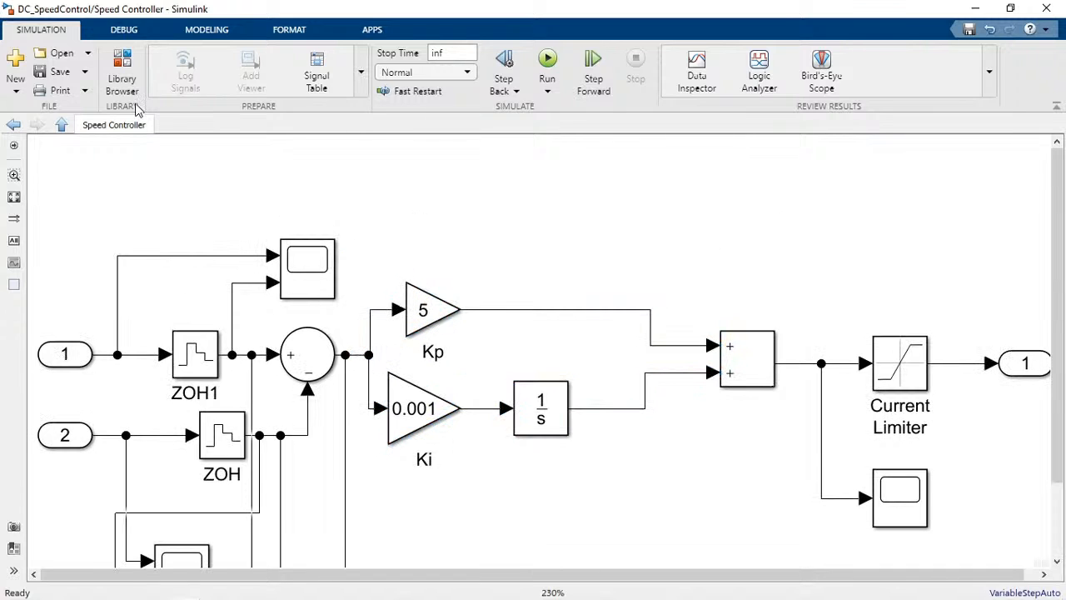
key("Escape")
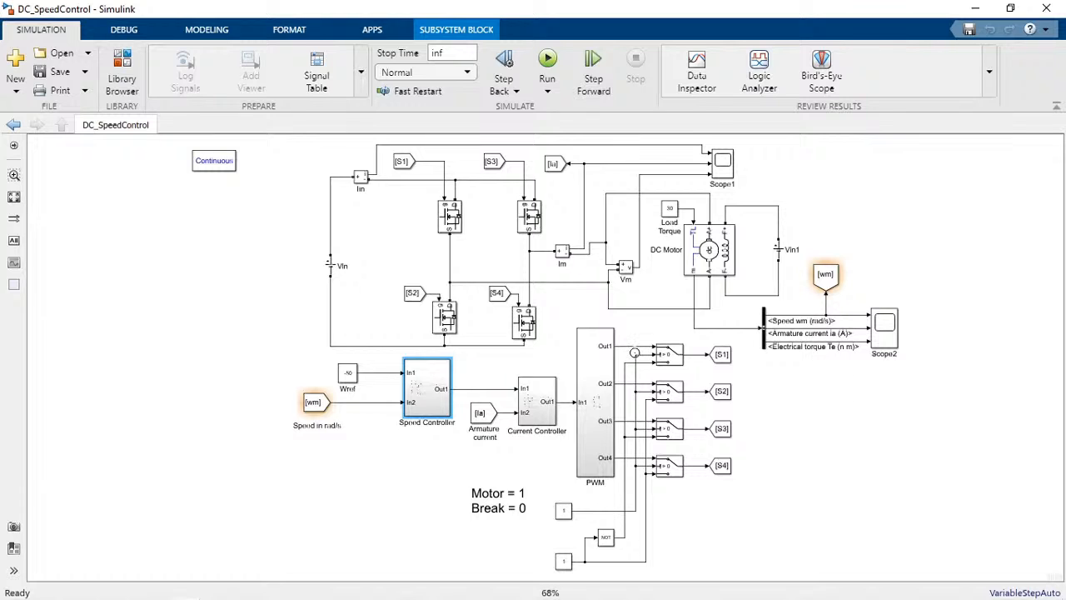
- Trace the wm feedback into the Speed Controller and locate the Ia Goto block carrying the armature current
left_click(432, 447)
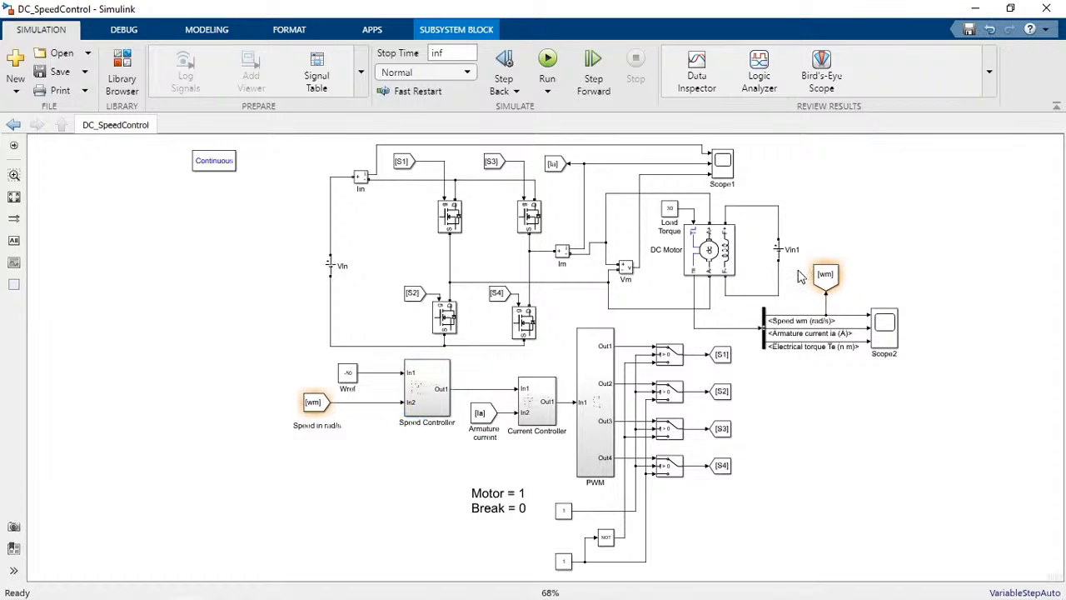
left_click(315, 409)
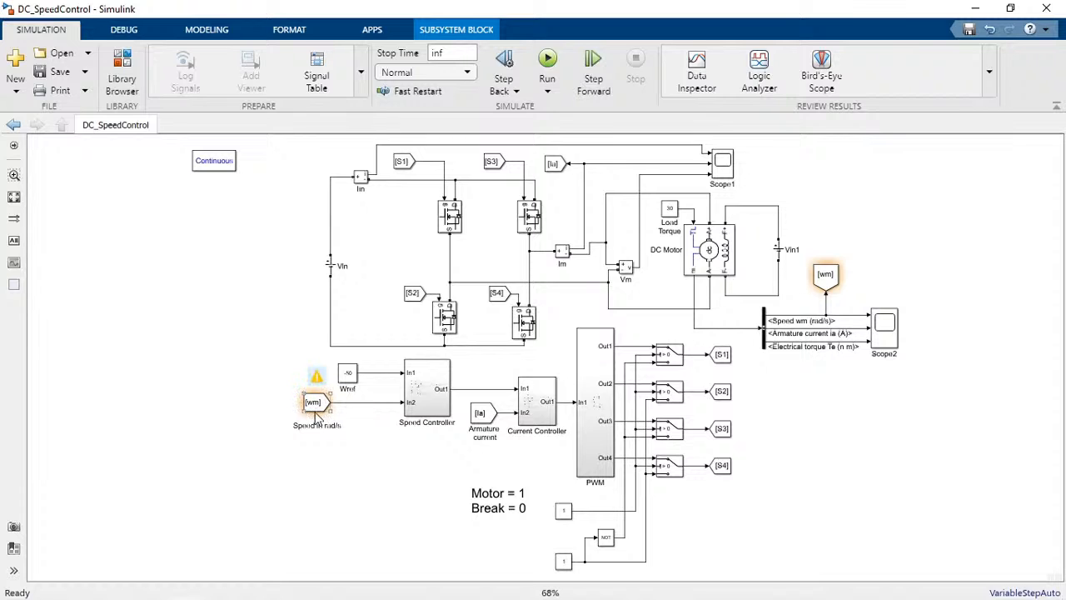
left_click(422, 414)
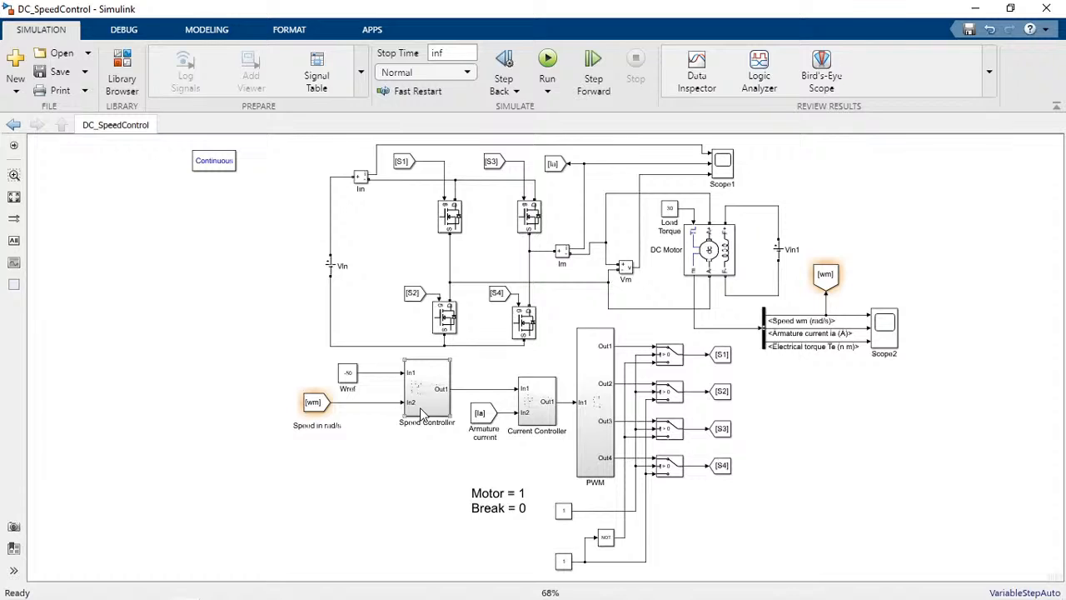
left_click(590, 329)
left_click(589, 315)
left_click(556, 164)
left_click(556, 164)
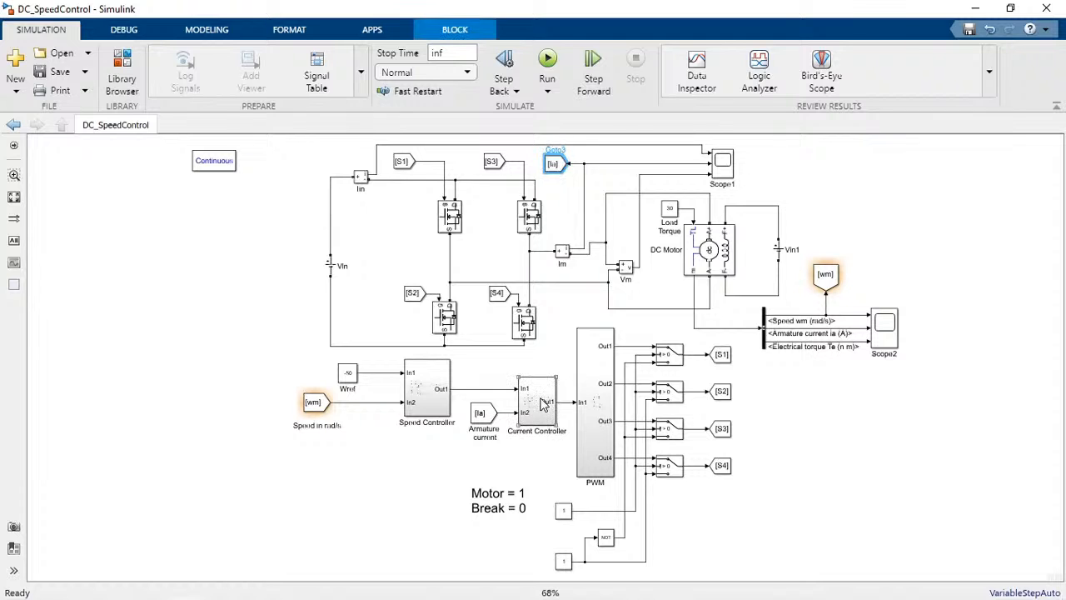
- Open the Current Controller subsystem, examine its zero-order holds, Sum block and PI branches, and return to the top-level model
double_click(543, 404)
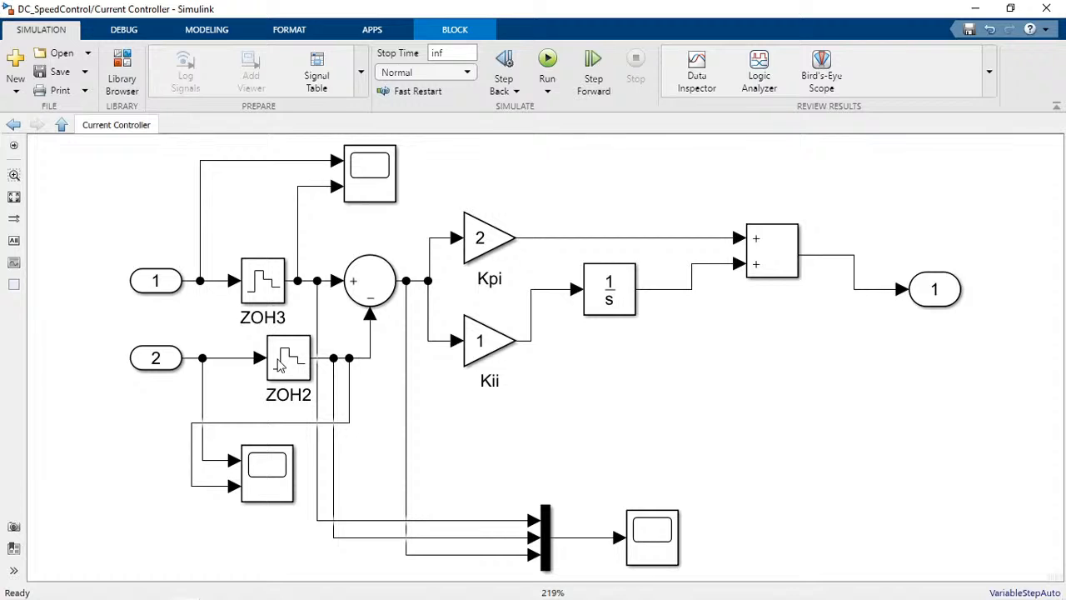
left_click_drag(277, 359, 247, 252)
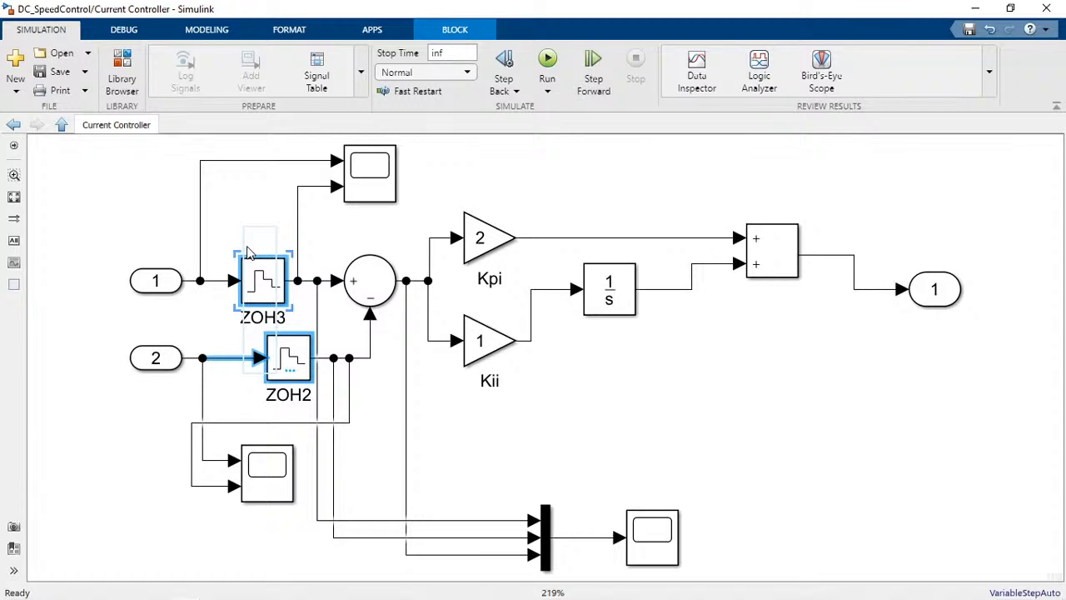
left_click(369, 280)
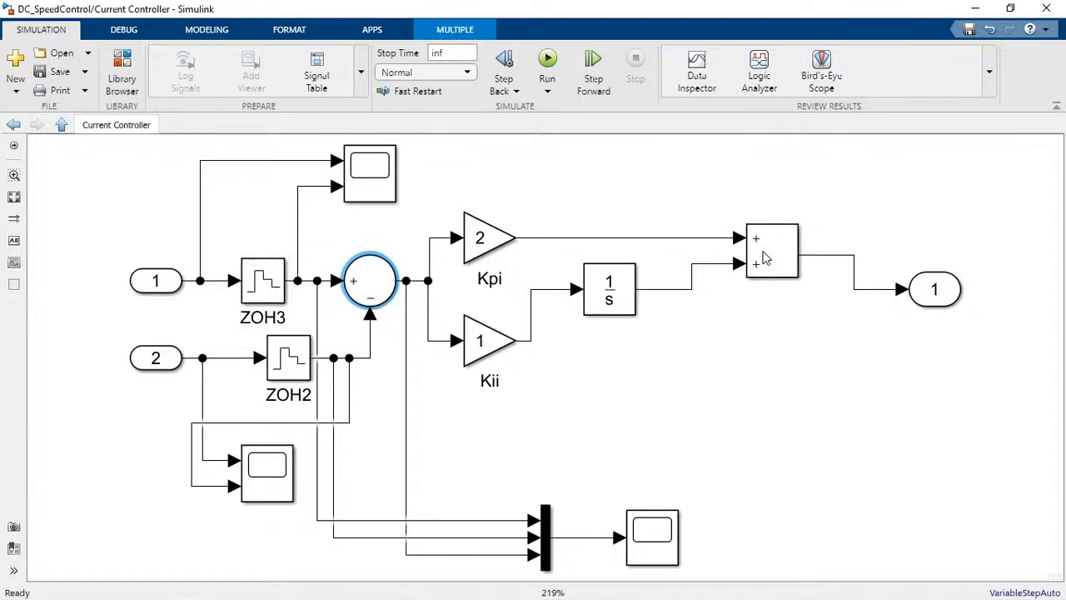
key("Escape")
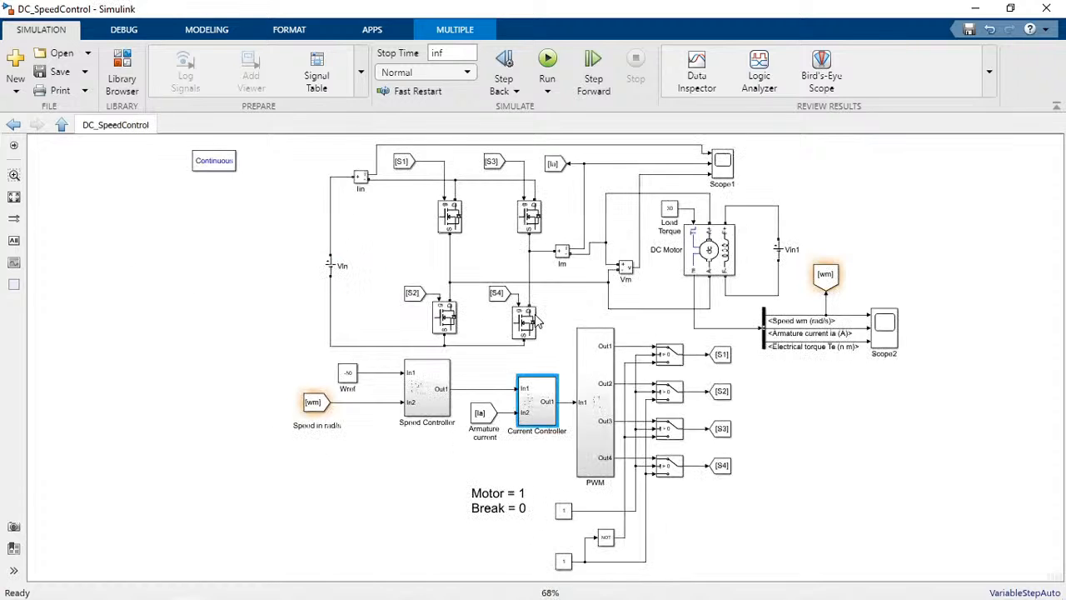
- Open the PWM subsystem, trace its input to the two comparators, locate the Repeating Sequence block, and return to the top level
double_click(595, 408)
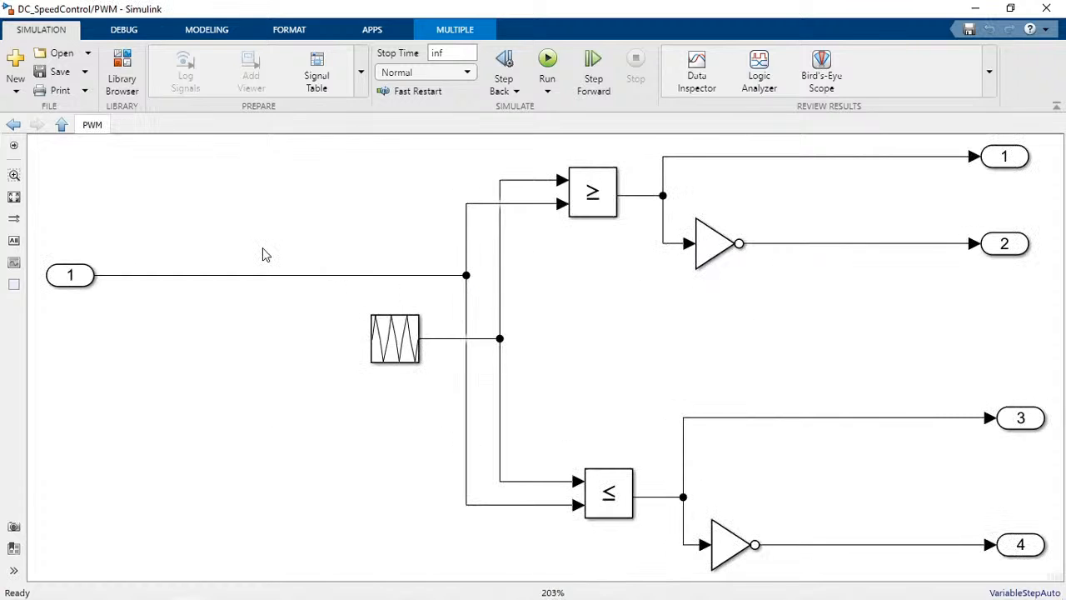
left_click_drag(271, 252, 297, 289)
left_click(299, 276)
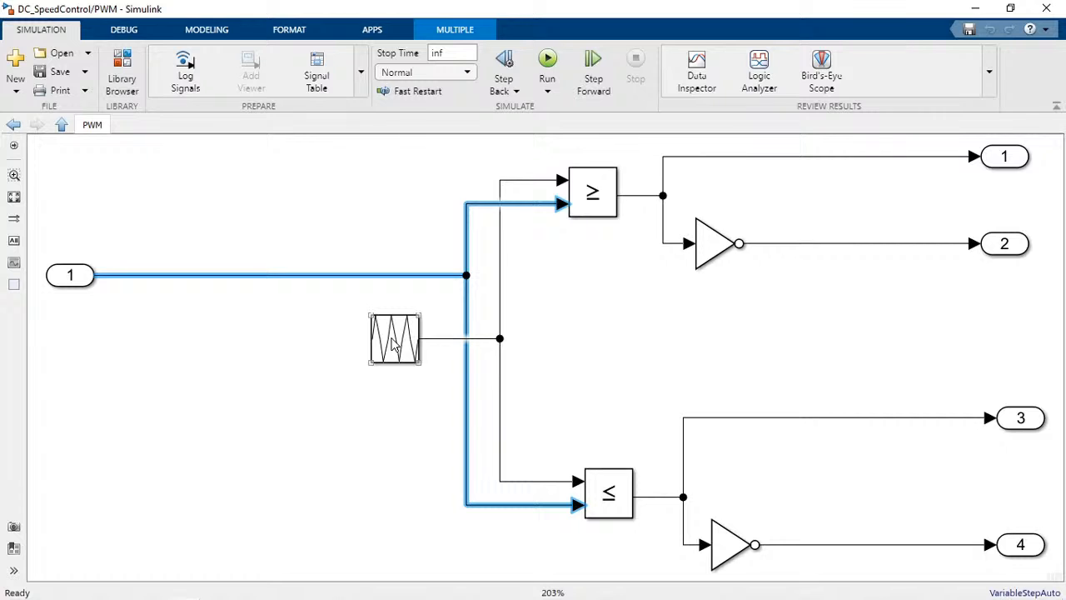
left_click(395, 346)
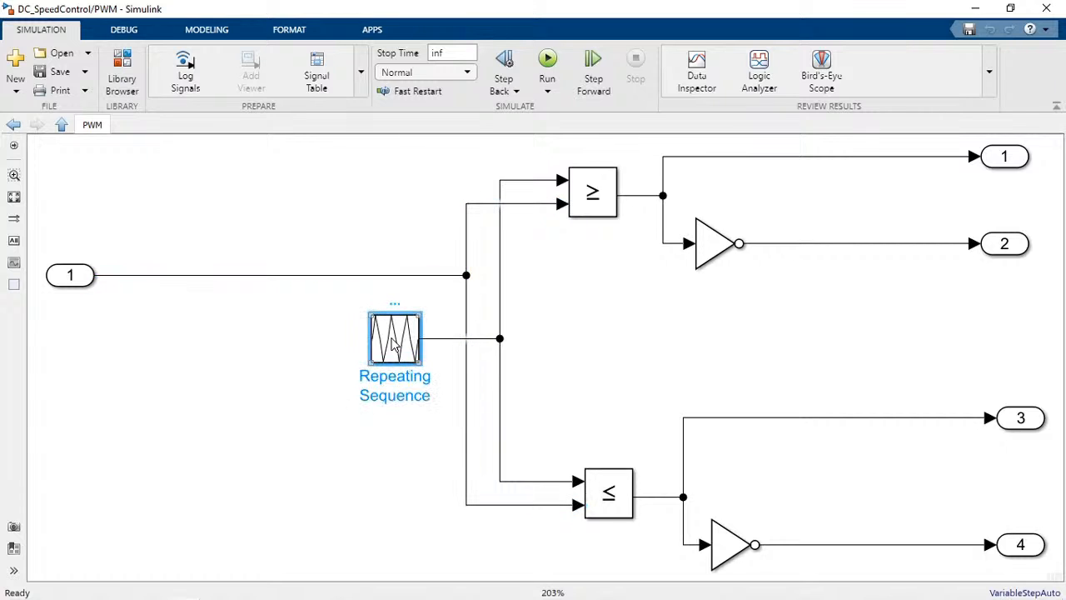
key("Escape")
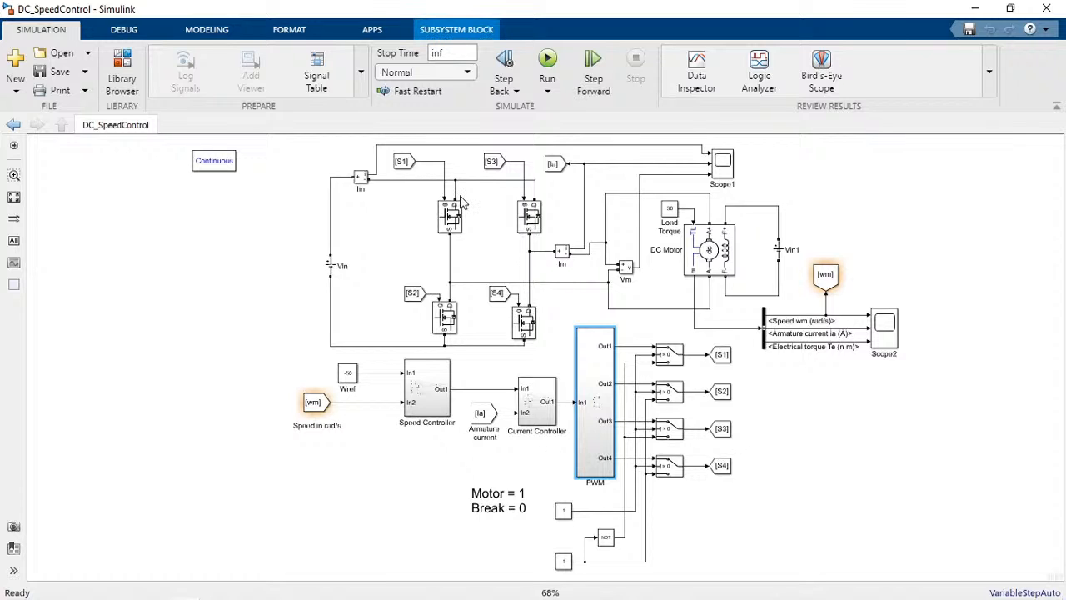
- Save and run the closed-loop model, and view the motor's speed, armature current and torque in Scope2
key("ctrl+s")
left_click(547, 65)
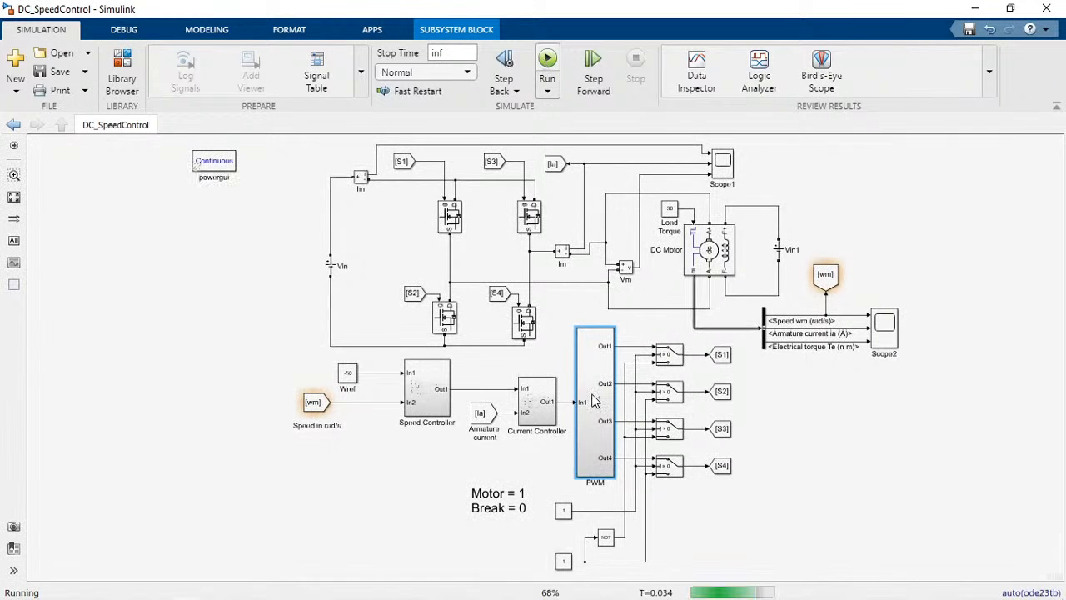
double_click(884, 336)
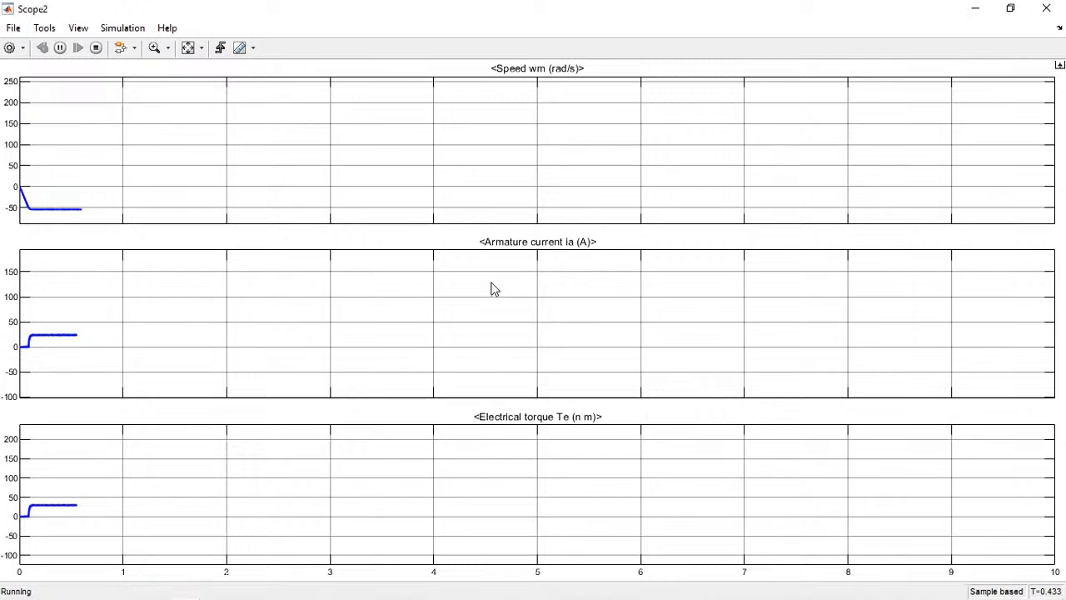
key("alt+Tab")
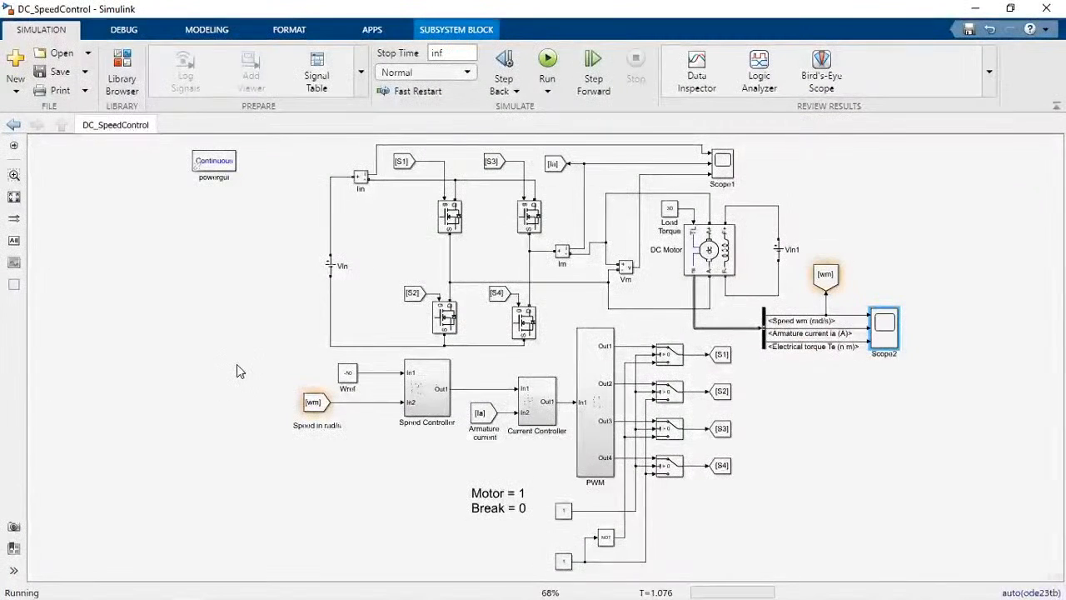
- Set the Wref speed reference to 50 while the simulation runs and check the response in Scope2
left_click(349, 372)
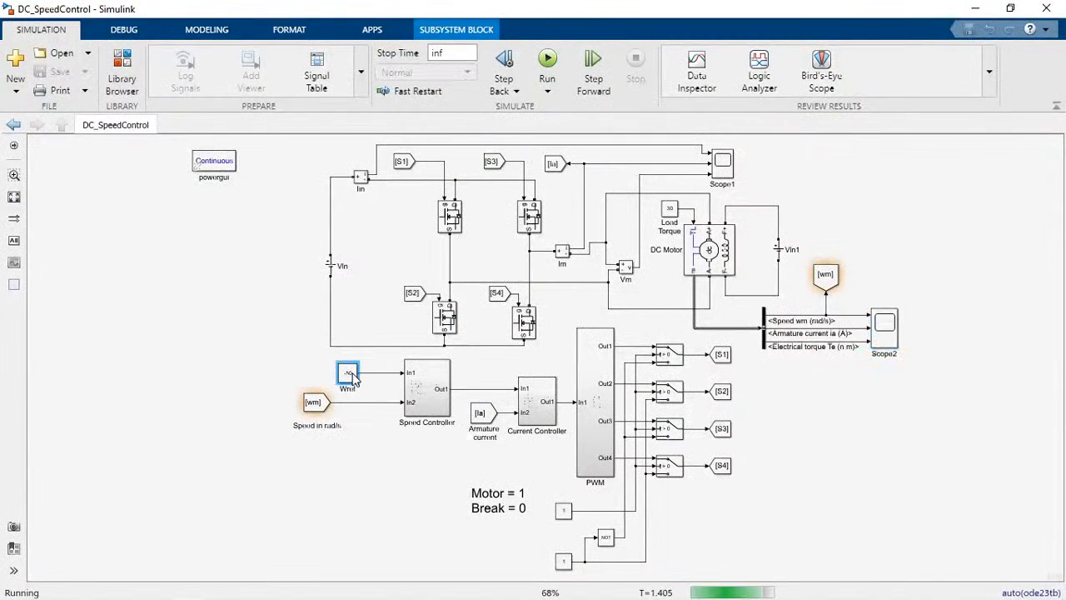
double_click(351, 375)
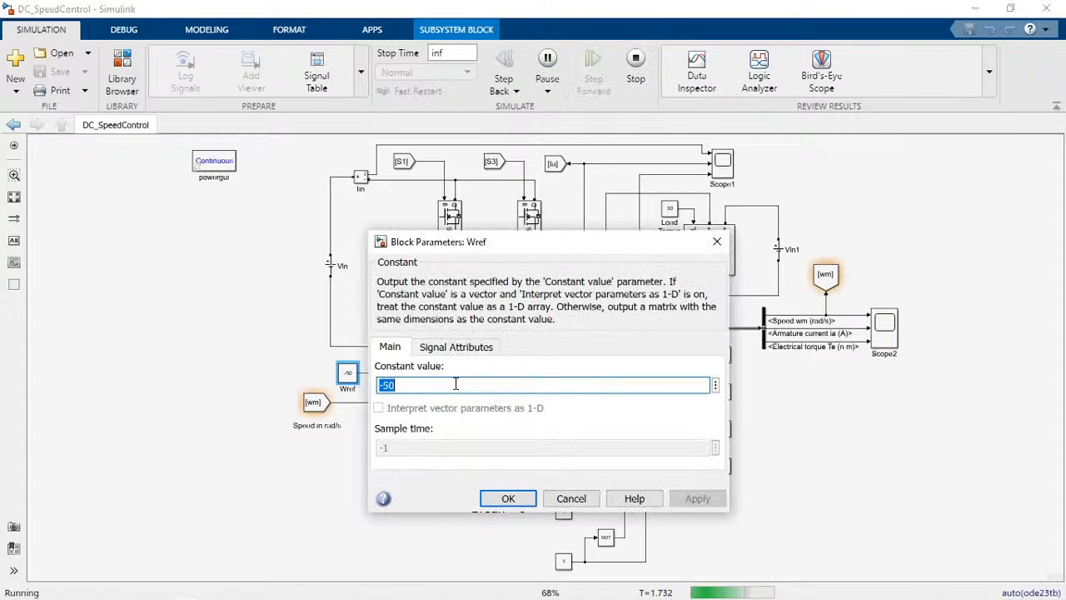
key("Home")
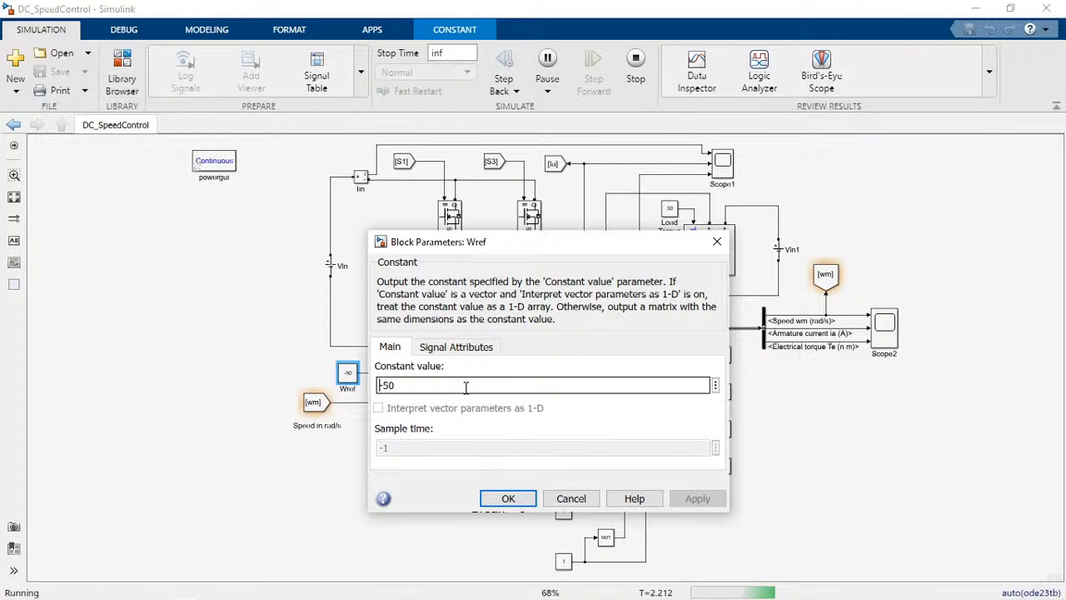
key("Delete")
key("Return")
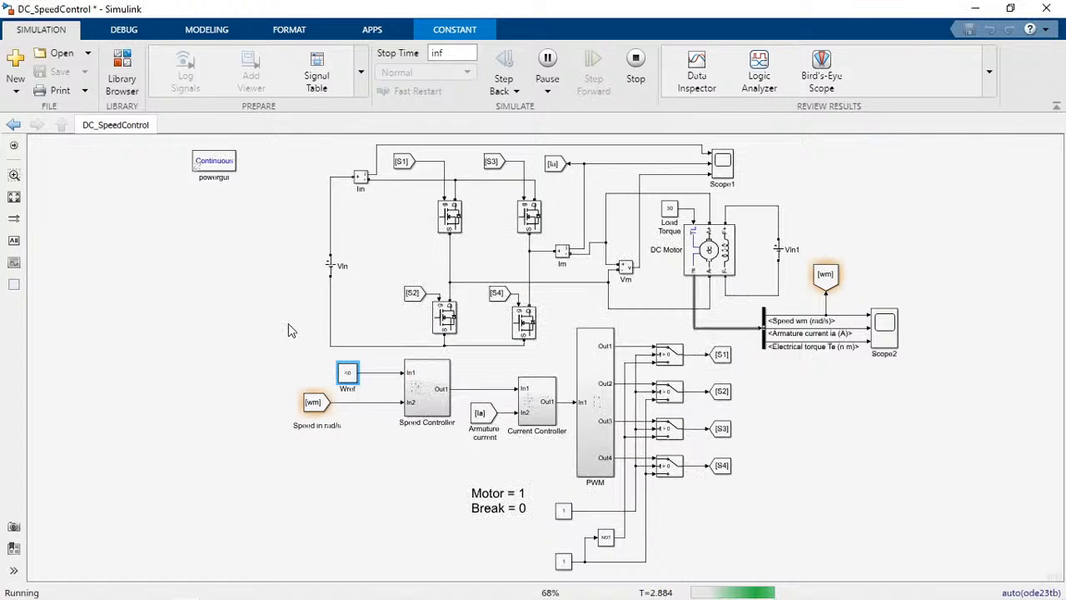
left_click(892, 341)
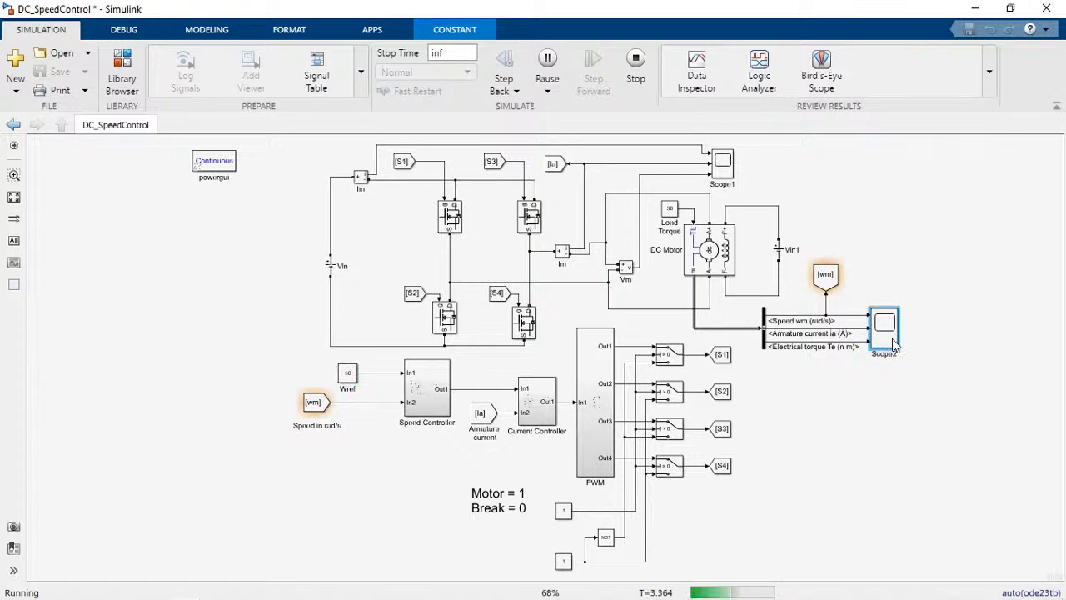
double_click(893, 341)
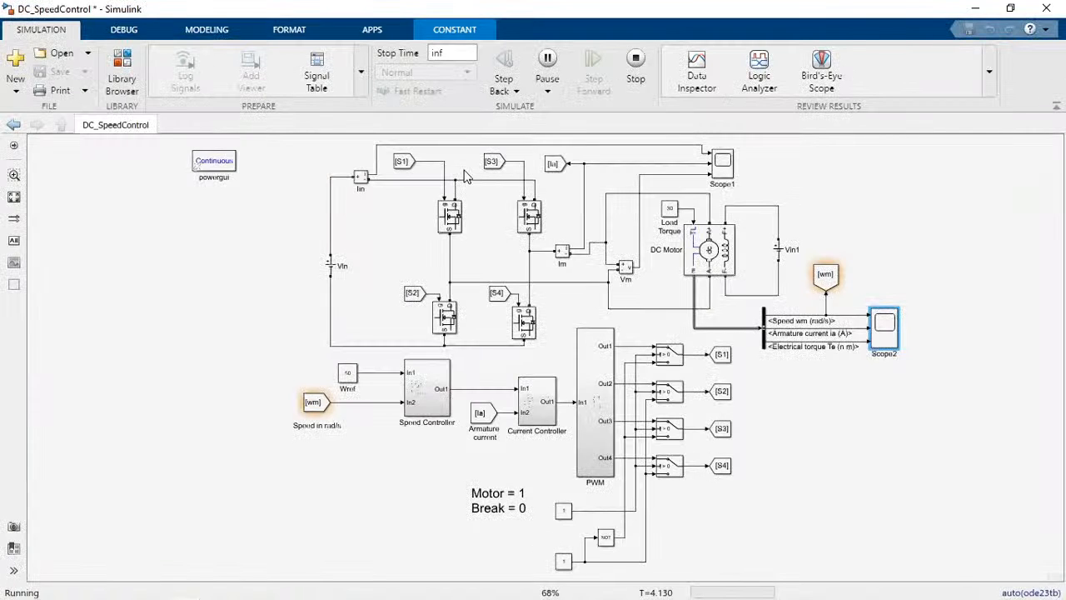
- Set the Motor/Break constant (Constant3) to 0 for braking and check the motor response in Scope2
double_click(563, 510)
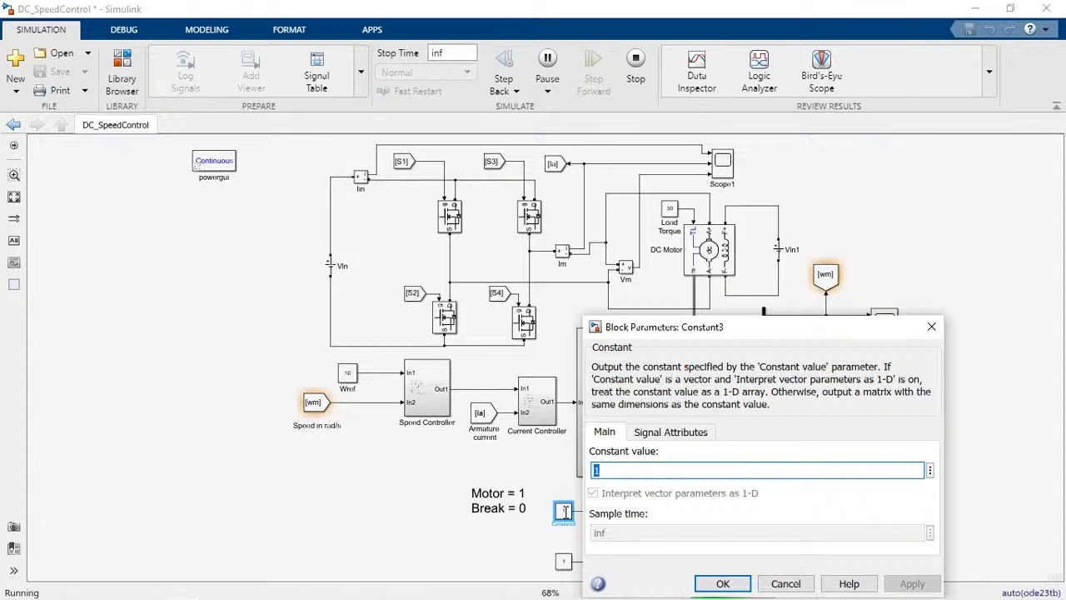
type("0")
key("Return")
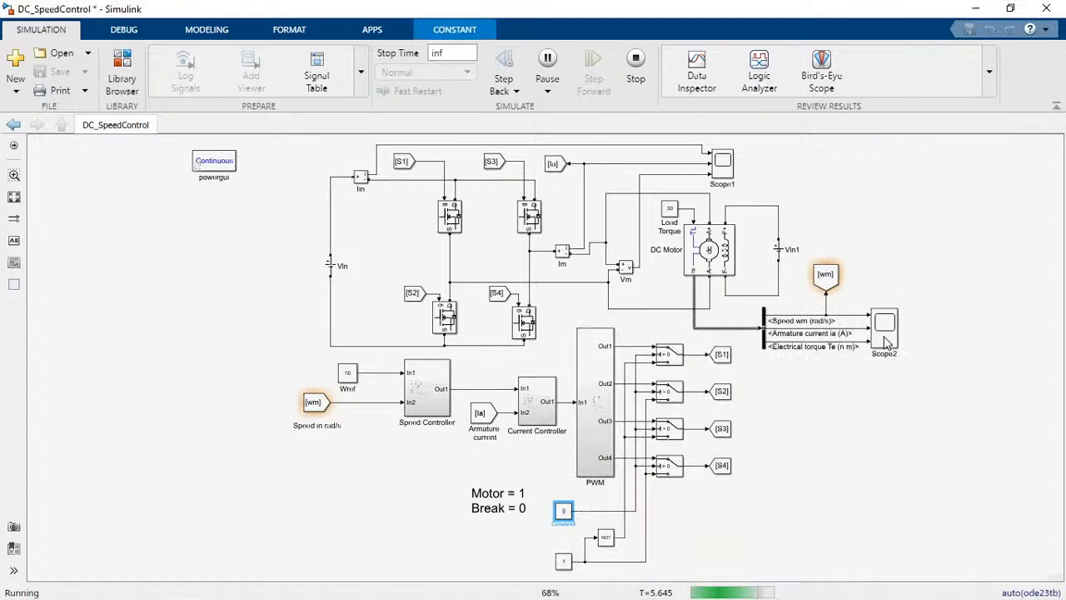
double_click(885, 341)
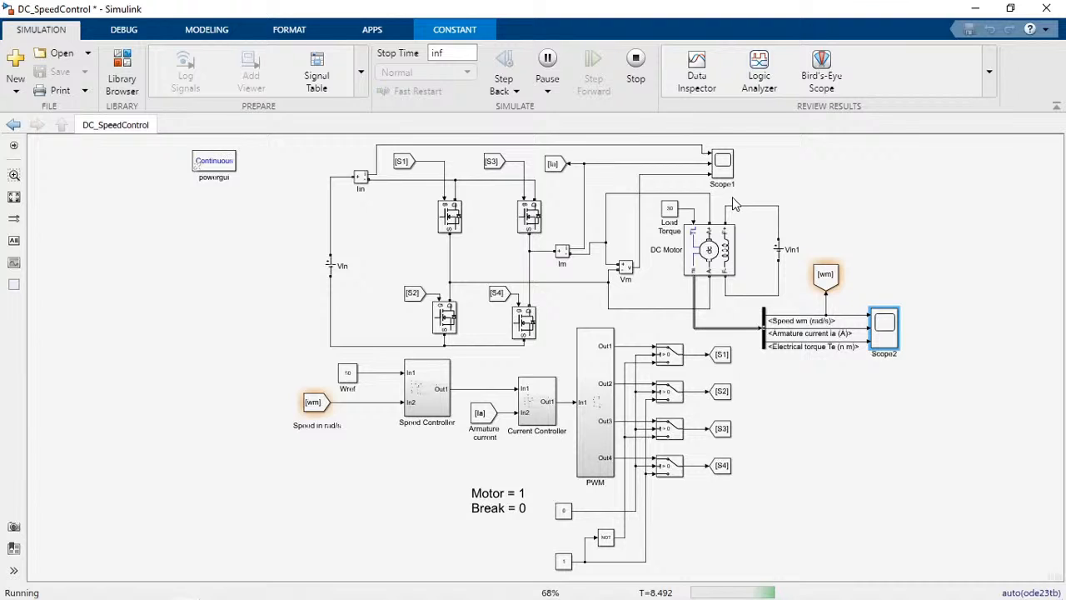
- Set the Motor/Break constant (Constant3) to 1 for motoring and check the motor response in Scope2
left_click(348, 372)
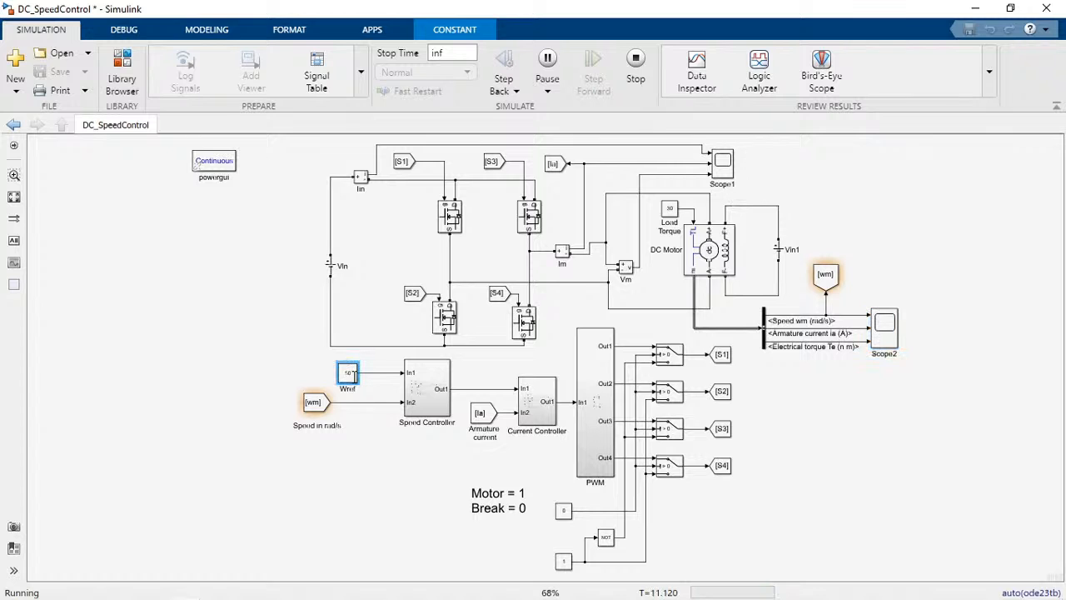
double_click(563, 510)
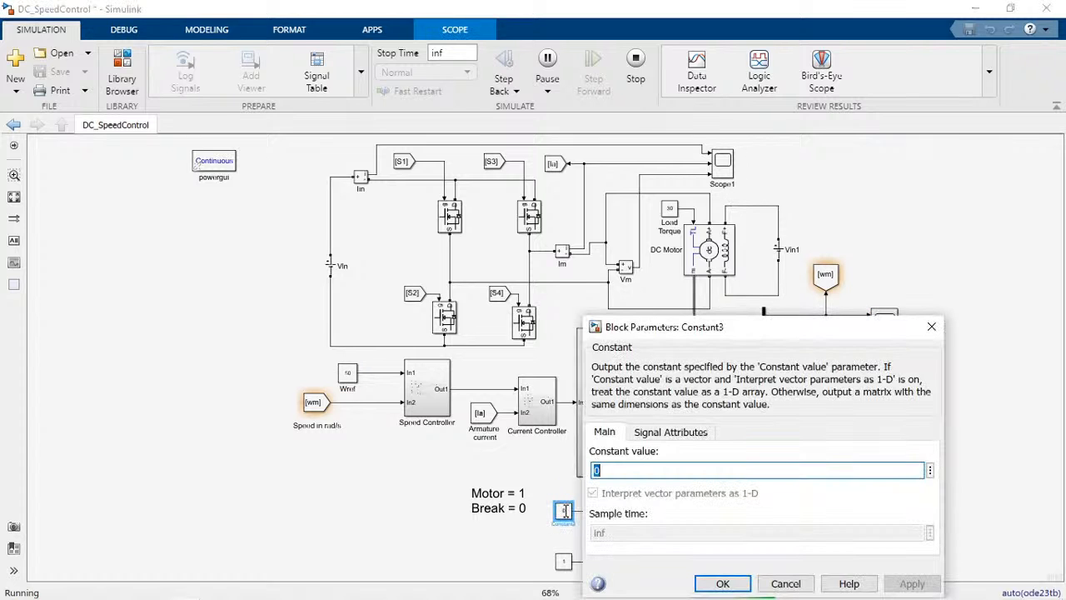
type("1")
key("Return")
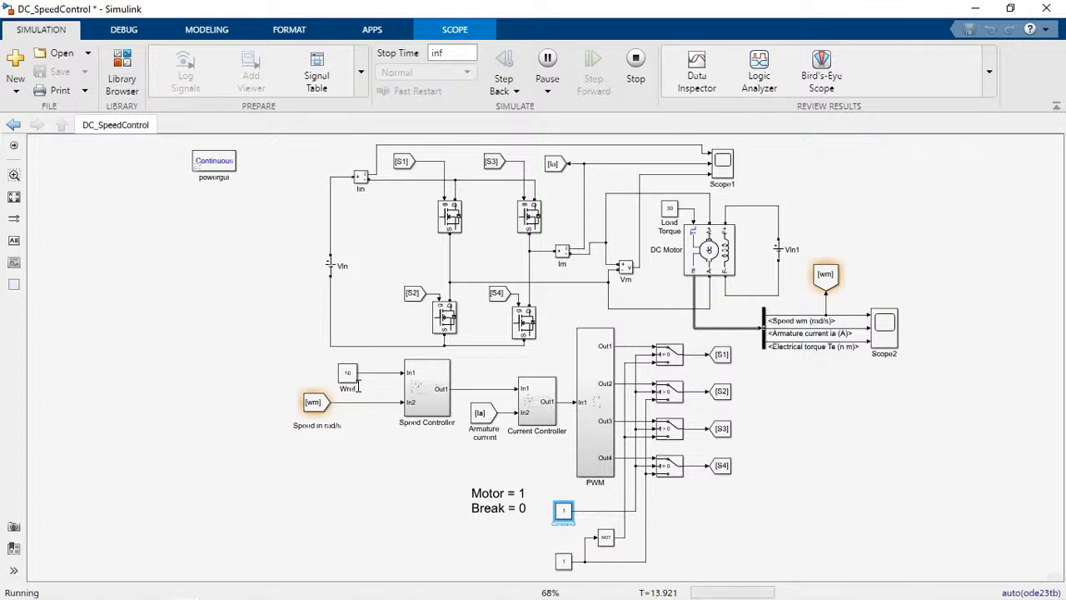
key("alt+Tab")
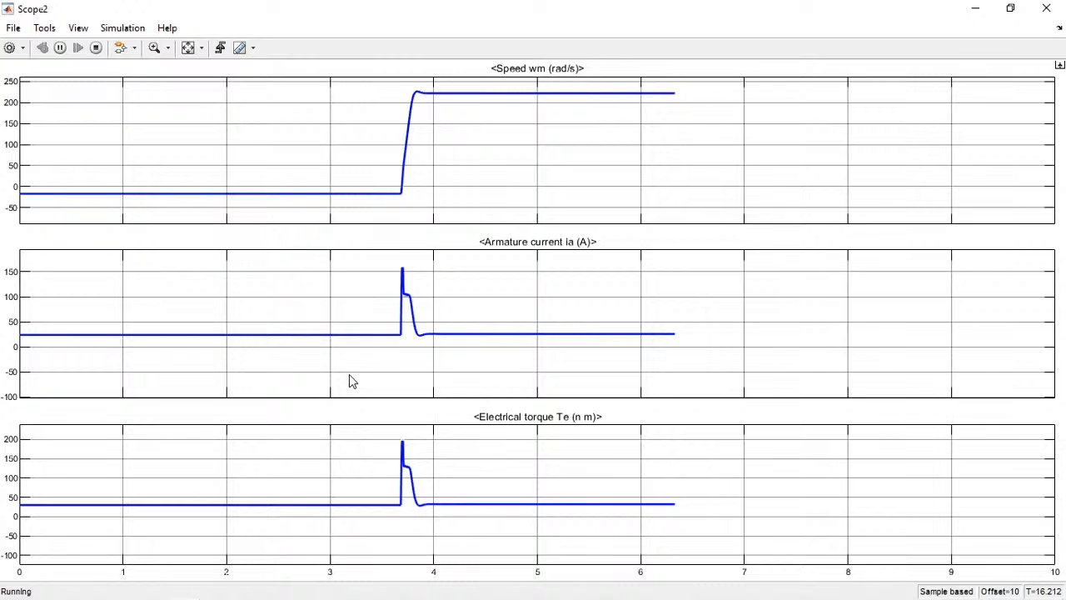
- Set the Wref speed reference to -50 and check the reversed-speed response in Scope2, returning to the model
key("alt+Tab")
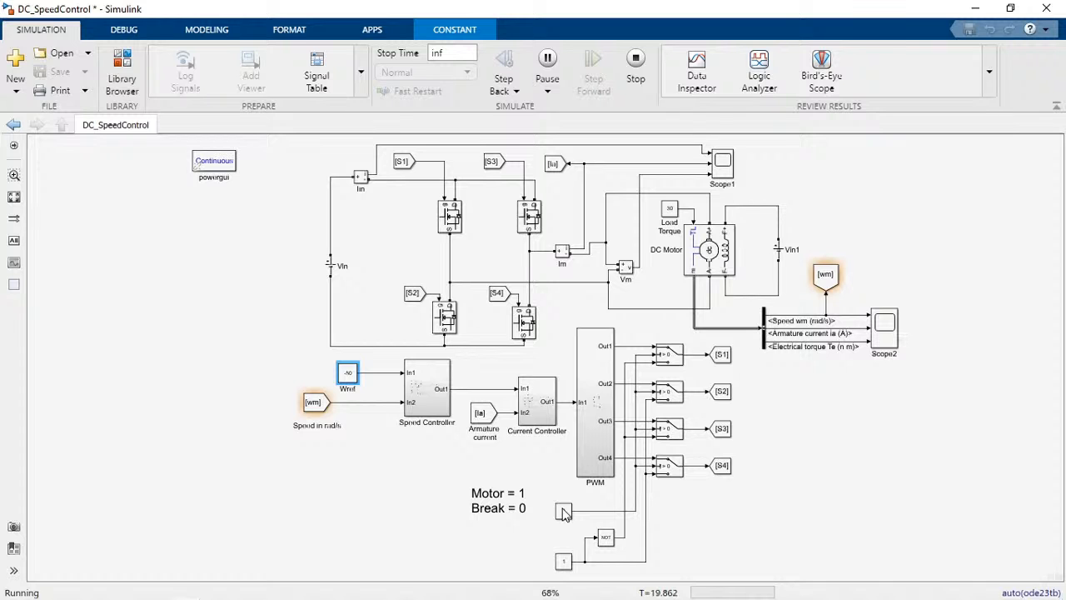
double_click(892, 333)
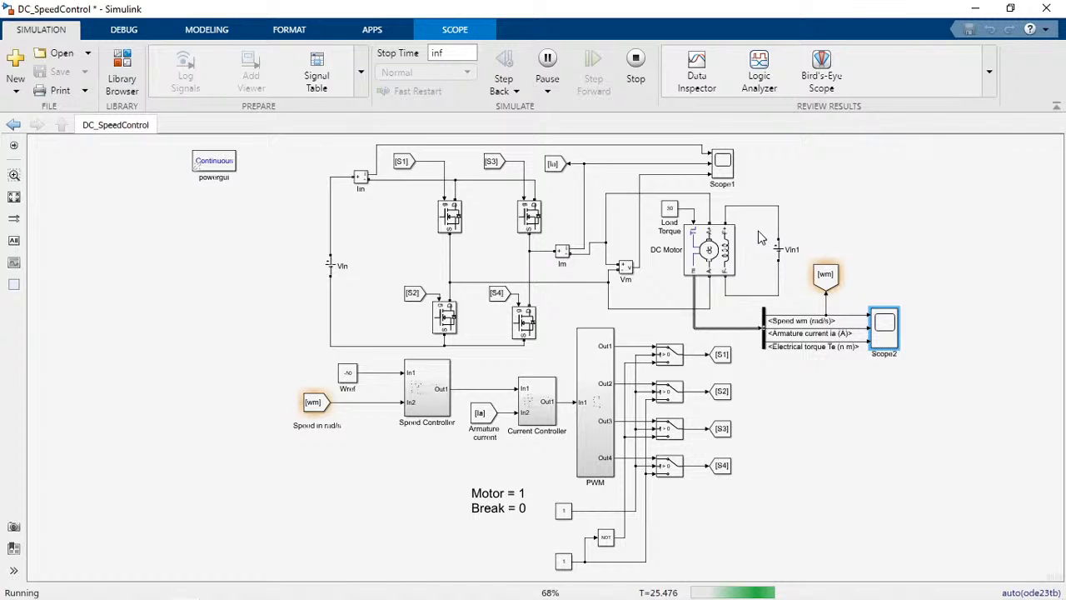
left_click(170, 219)
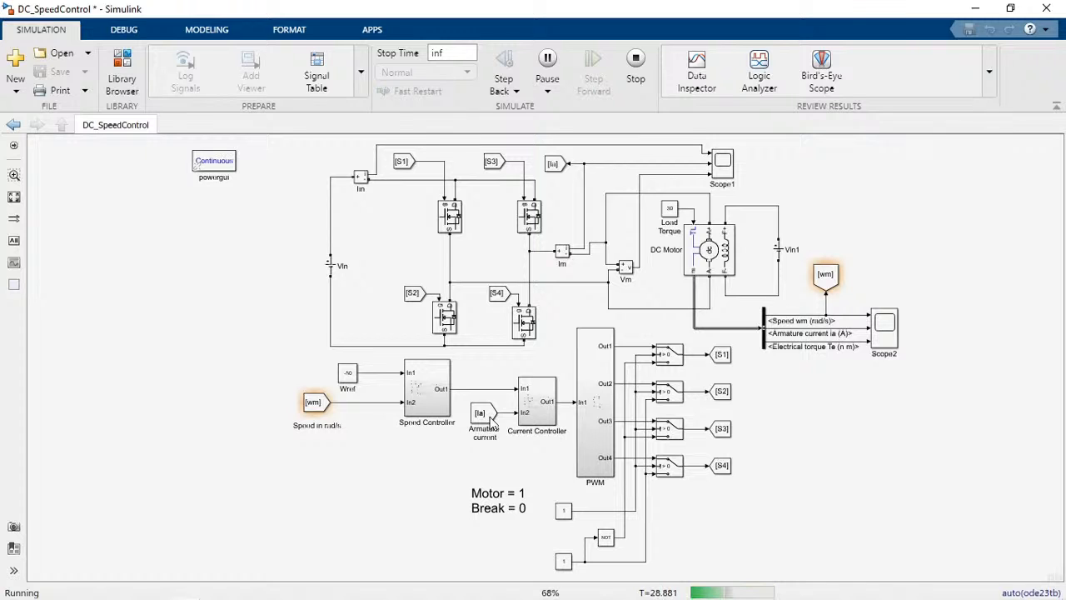